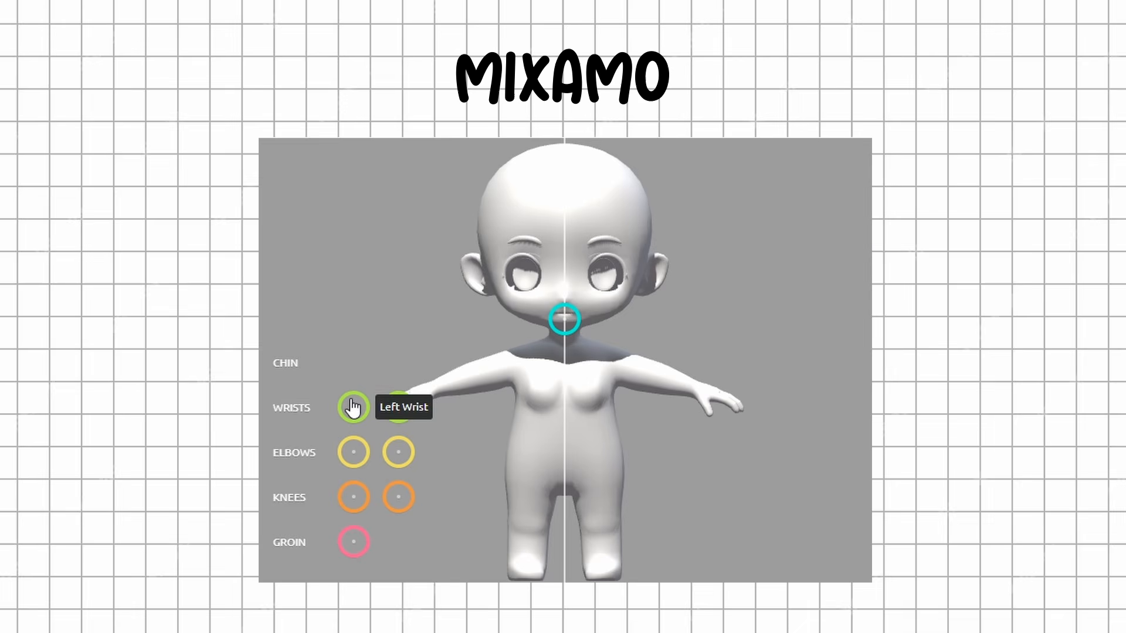
# Place the wrist, elbow, knee and groin markers on the chibi character and check the rigged result from another angle
pyautogui.moveTo(354, 406); pyautogui.dragTo(440, 394)
pyautogui.moveTo(353, 452); pyautogui.dragTo(486, 373)
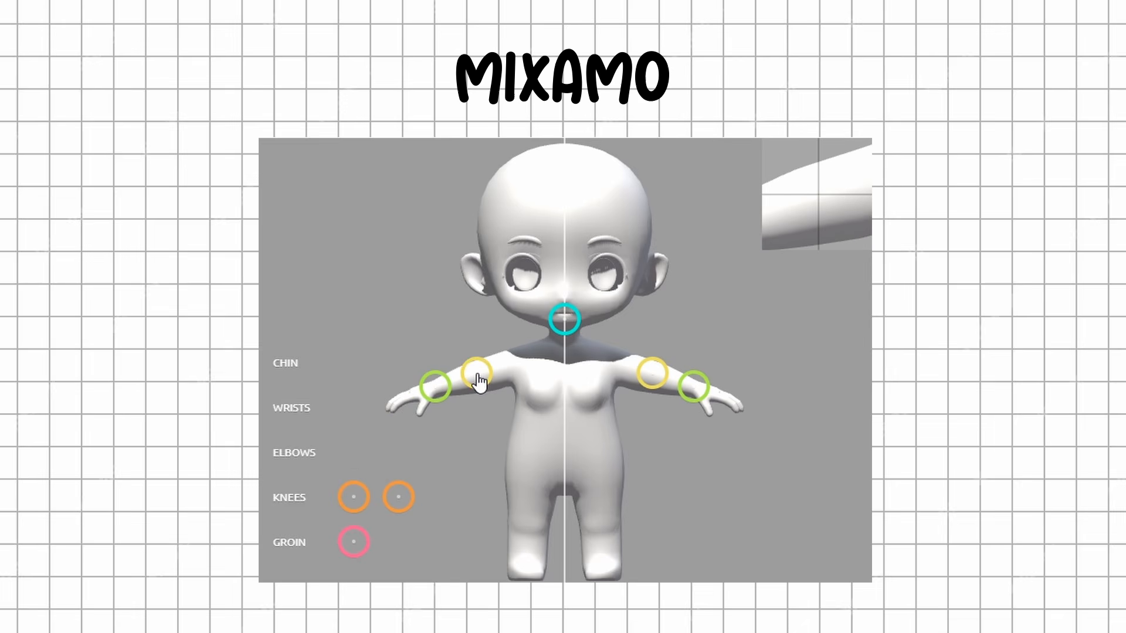
pyautogui.moveTo(353, 497); pyautogui.dragTo(530, 525)
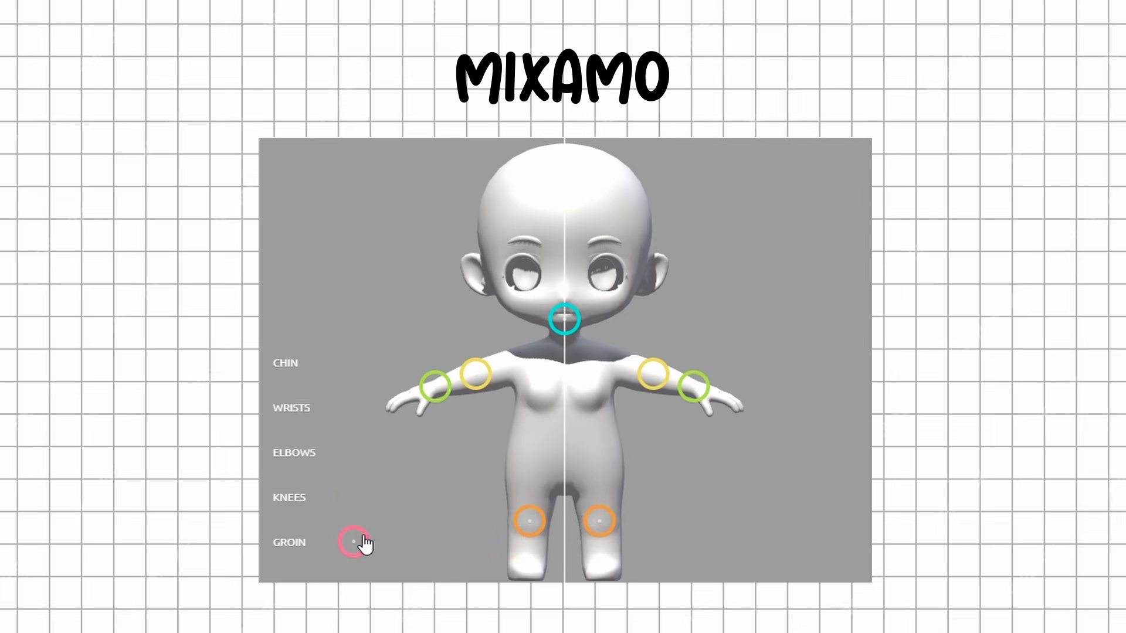
pyautogui.moveTo(363, 544)
pyautogui.mouseDown()
pyautogui.moveTo(480, 470)
pyautogui.moveTo(565, 491)
pyautogui.mouseUp()
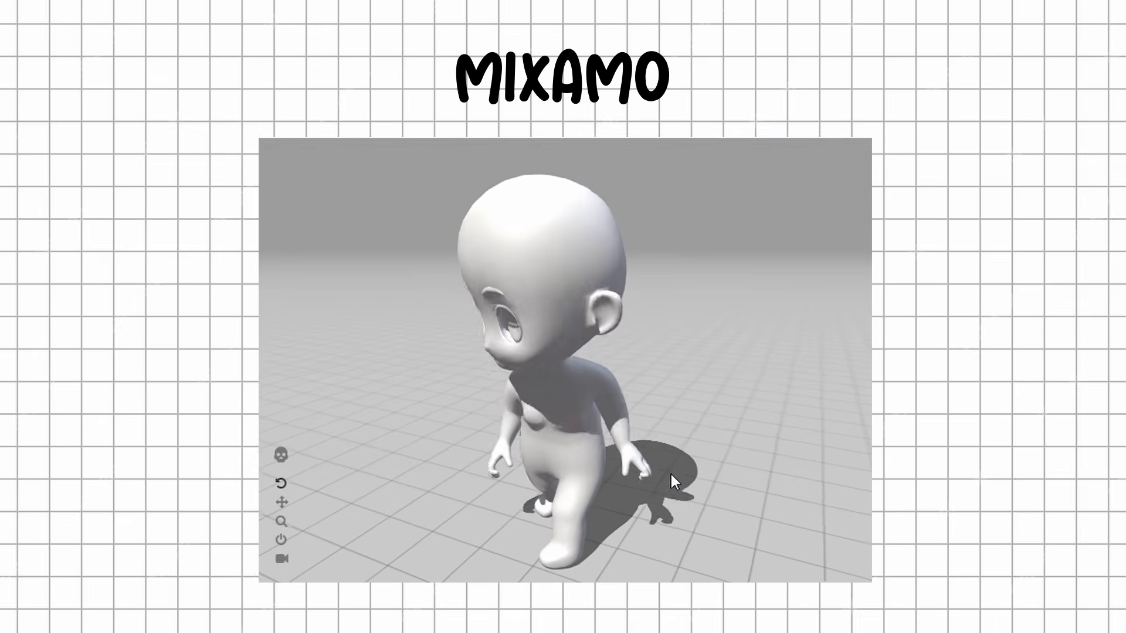
pyautogui.moveTo(672, 475); pyautogui.dragTo(748, 418)
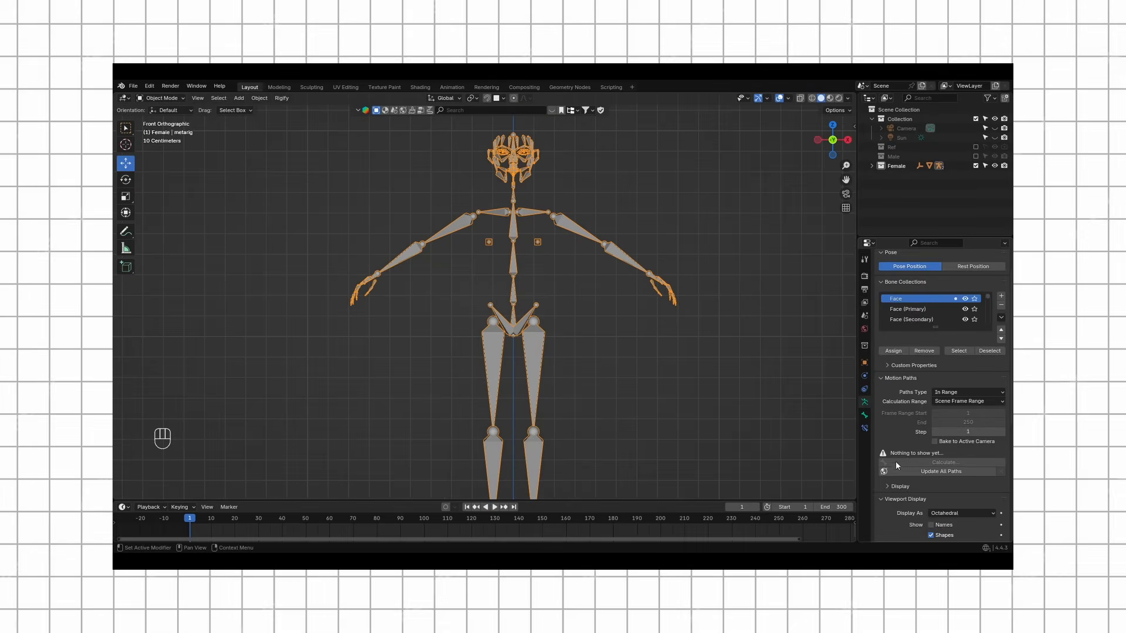
# In Blender, generate the Rigify rig from the metarig, then enter Pose Mode and move the left hand IK control upward
pyautogui.scroll(-5, 911, 459)
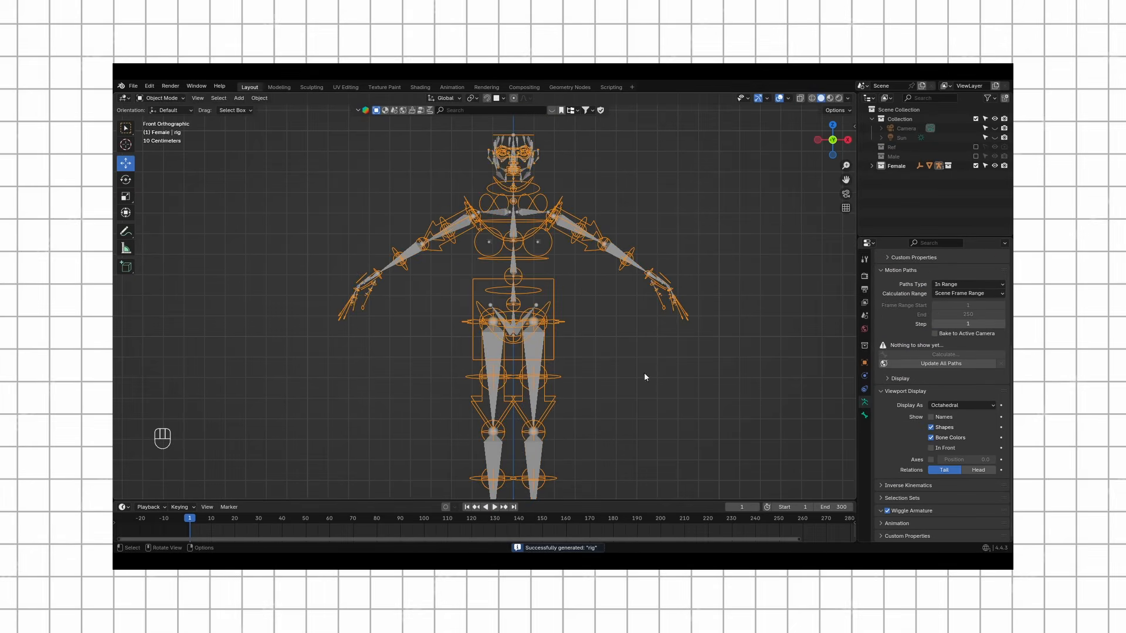
pyautogui.hotkey('ctrl', 'Tab')
pyautogui.moveTo(637, 325); pyautogui.dragTo(694, 323, button='middle')
pyautogui.click(667, 354)
pyautogui.moveTo(695, 282); pyautogui.dragTo(692, 193)
pyautogui.moveTo(591, 325); pyautogui.dragTo(592, 326)
pyautogui.rightClick(593, 326)
pyautogui.moveTo(586, 335); pyautogui.dragTo(542, 323, button='middle')
pyautogui.keyDown('shift'); pyautogui.moveTo(516, 434); pyautogui.dragTo(496, 352, button='middle'); pyautogui.keyUp('shift')
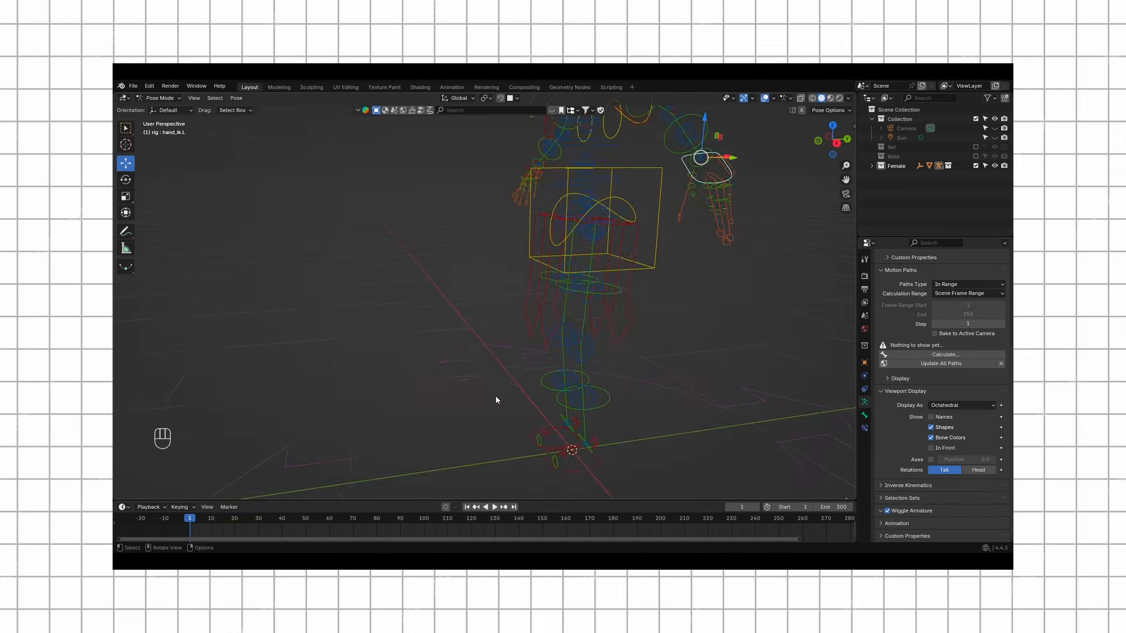
pyautogui.click(576, 451)
pyautogui.moveTo(576, 450); pyautogui.dragTo(537, 440, button='middle')
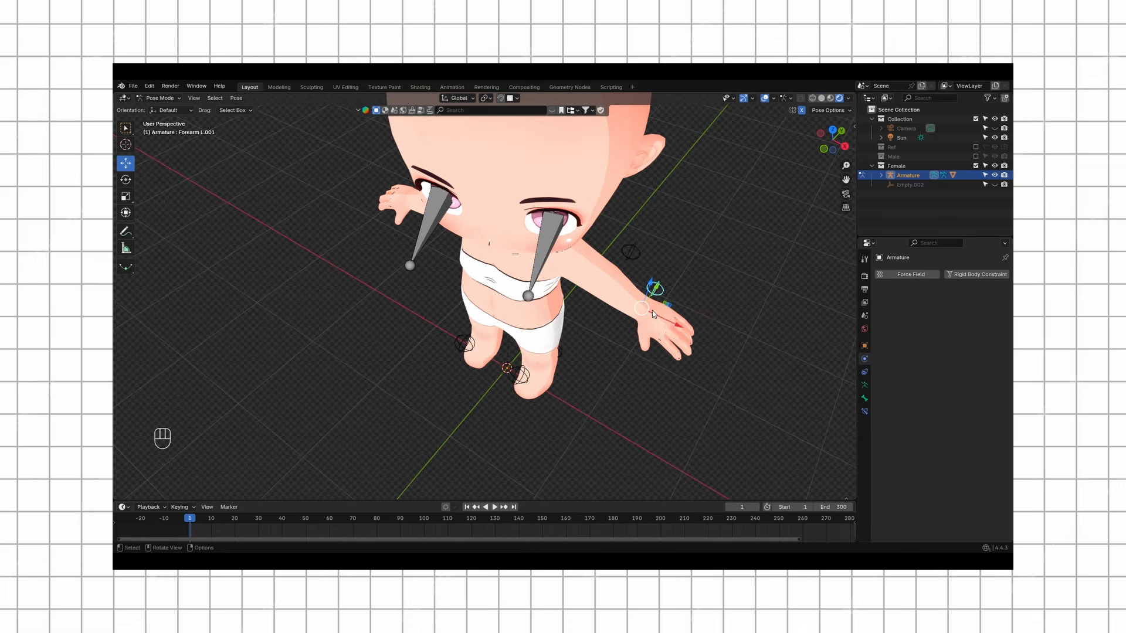
# Move the control bones of the custom armature, including the left forearm control, to test how the character's limbs follow
pyautogui.press('g')
pyautogui.click(536, 340)
pyautogui.press('KP_1')
pyautogui.moveTo(548, 343); pyautogui.dragTo(631, 320)
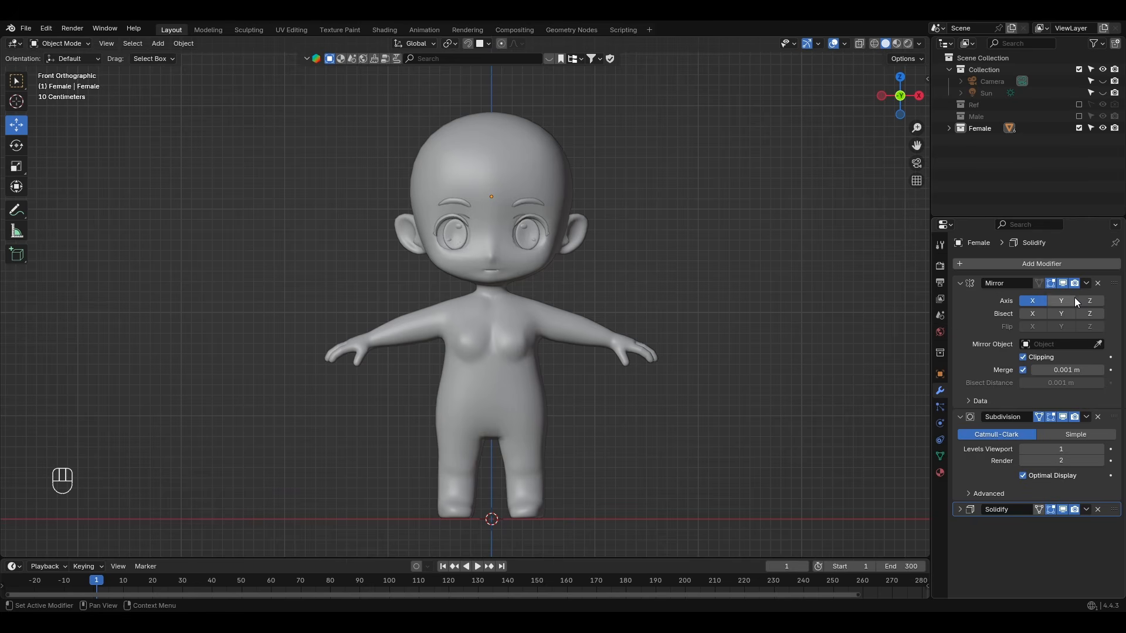
# Apply the Mirror and Subdivision modifiers on the Female mesh
pyautogui.click(1057, 296)
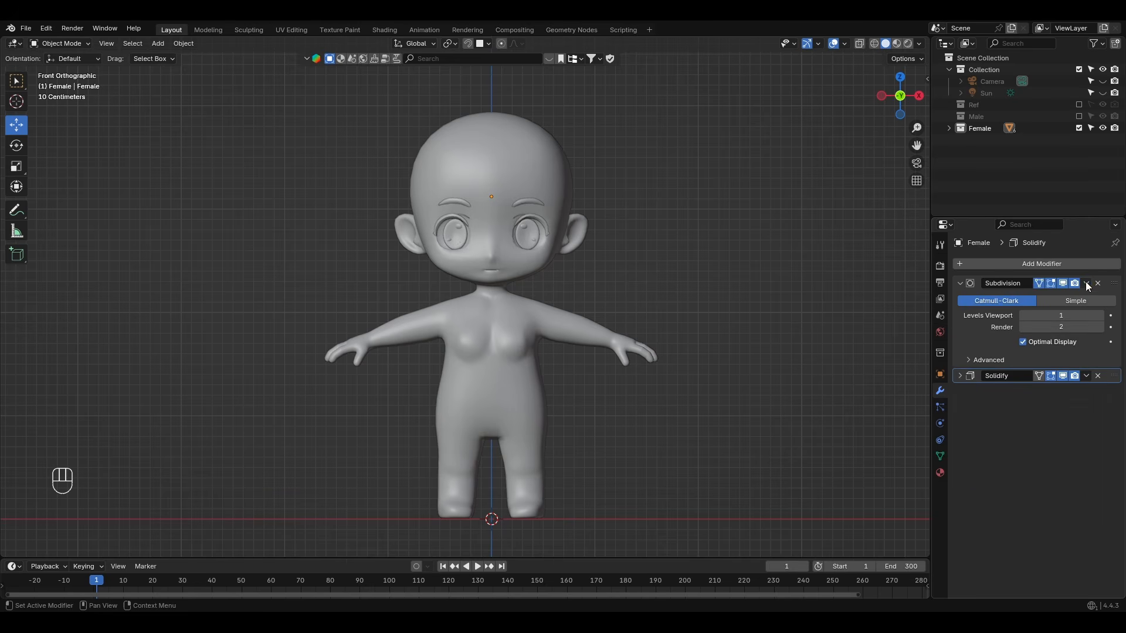
pyautogui.click(1086, 283)
pyautogui.click(1060, 295)
# Add a single-bone armature and display the model in wireframe
pyautogui.keyDown('shift'); pyautogui.moveTo(628, 314); pyautogui.dragTo(615, 314, button='middle'); pyautogui.keyUp('shift')
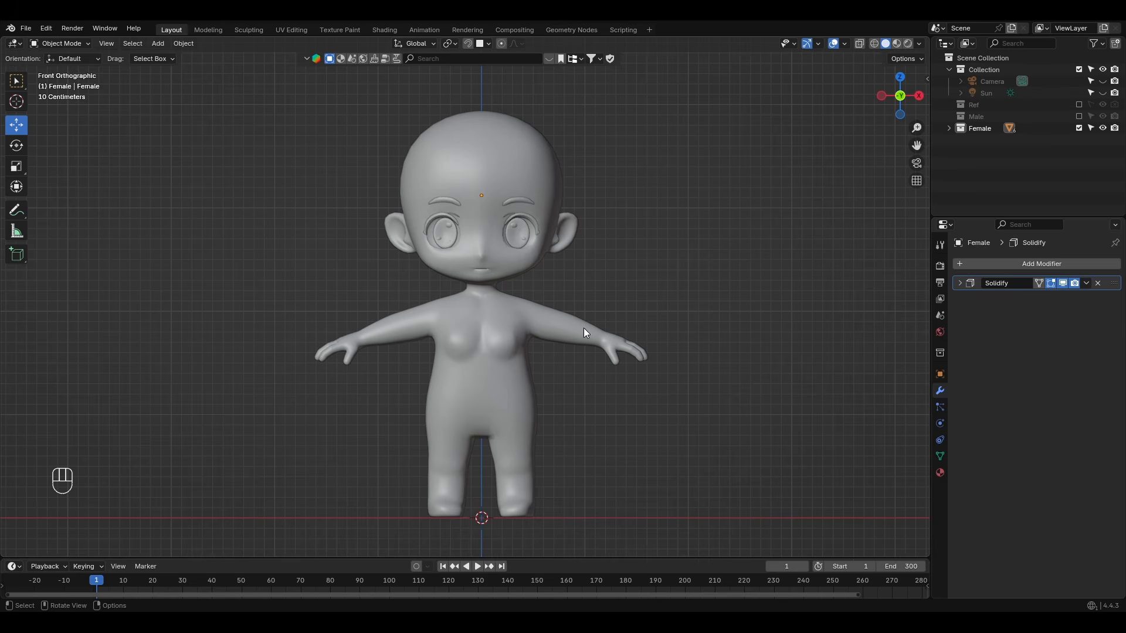
pyautogui.hotkey('shift', 'a')
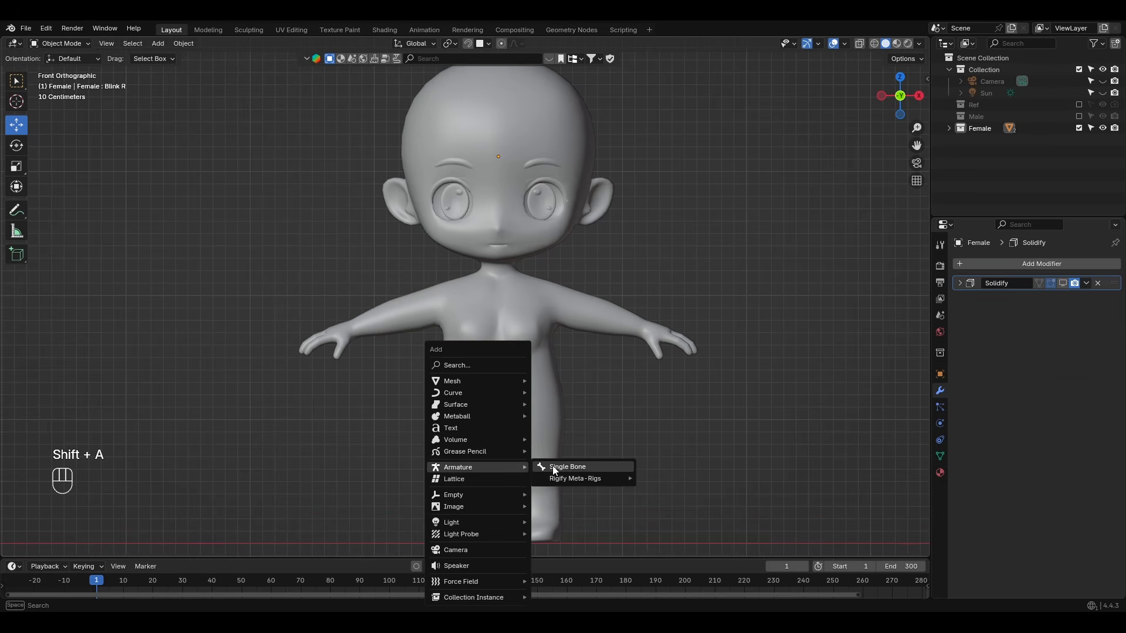
pyautogui.click(553, 467)
pyautogui.press('z')
pyautogui.click(398, 465)
pyautogui.keyDown('shift'); pyautogui.moveTo(402, 463); pyautogui.dragTo(419, 392, button='middle'); pyautogui.keyUp('shift')
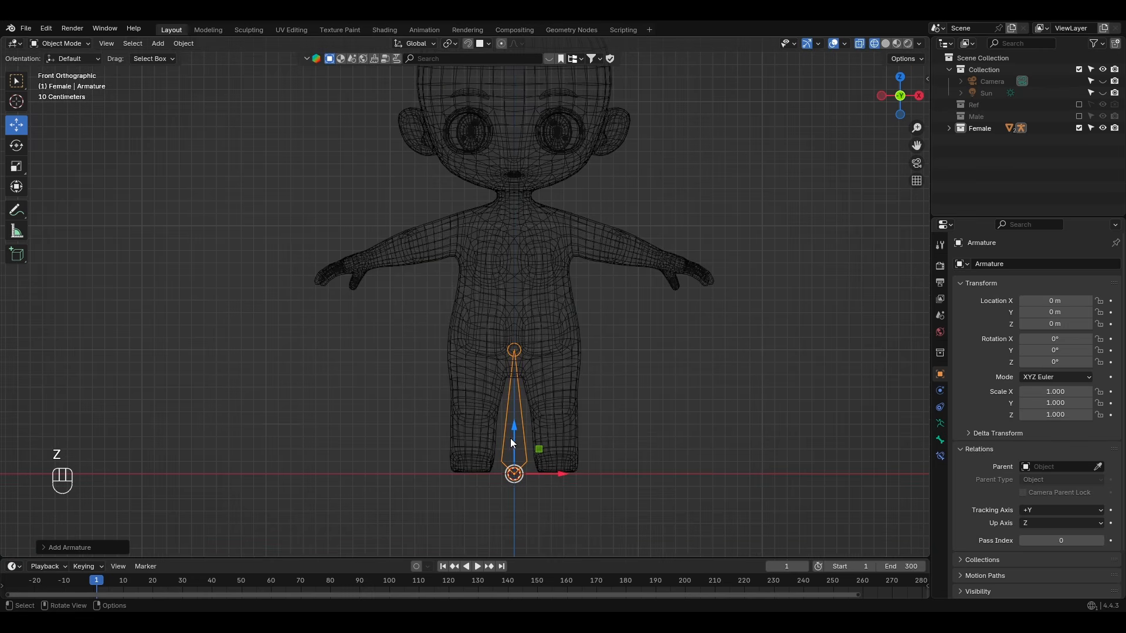
# Raise the armature along Z to the hips at about 0.884 m and shorten its bone in Edit Mode by lowering the tip
pyautogui.moveTo(512, 439); pyautogui.dragTo(513, 329)
pyautogui.scroll(3, 522, 336)
pyautogui.keyDown('shift'); pyautogui.moveTo(525, 338); pyautogui.dragTo(515, 351, button='middle'); pyautogui.keyUp('shift')
pyautogui.press('Tab')
pyautogui.moveTo(542, 191); pyautogui.dragTo(546, 322)
# Extrude two more spine bones straight up along Z from the first bone's tip to the neck
pyautogui.keyDown('shift'); pyautogui.moveTo(526, 318); pyautogui.dragTo(525, 313, button='middle'); pyautogui.keyUp('shift')
pyautogui.scroll(2, 524, 313)
pyautogui.scroll(-1, 536, 336)
pyautogui.press('e')
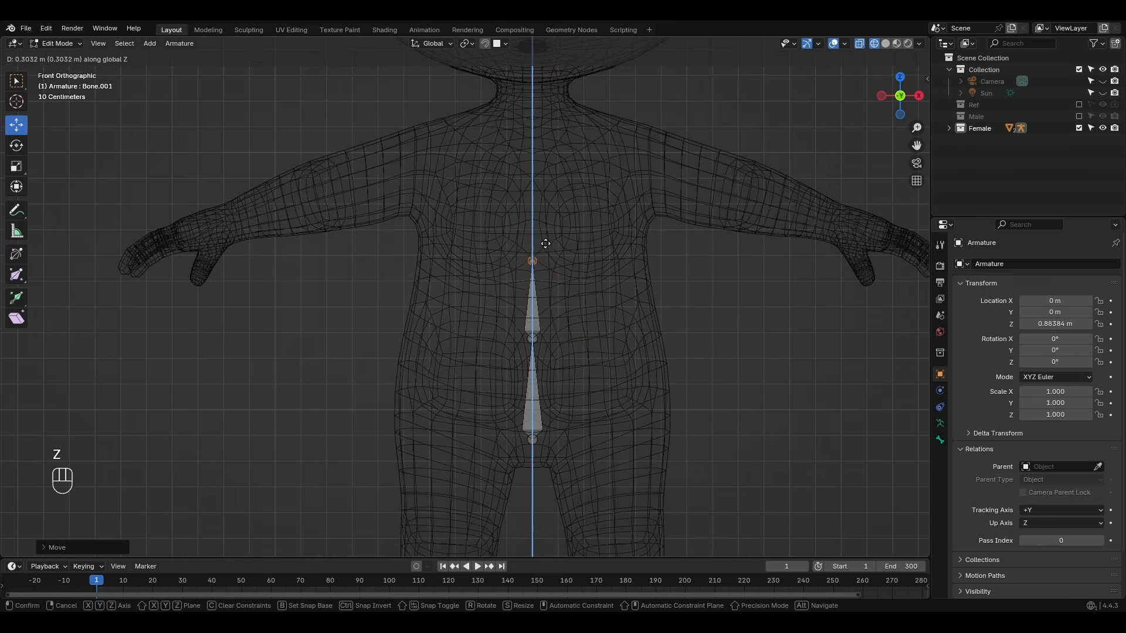
# In the right side view, move the two middle spine joints forward so the spine follows the curve of the torso
pyautogui.press('KP_3')
pyautogui.scroll(2, 580, 301)
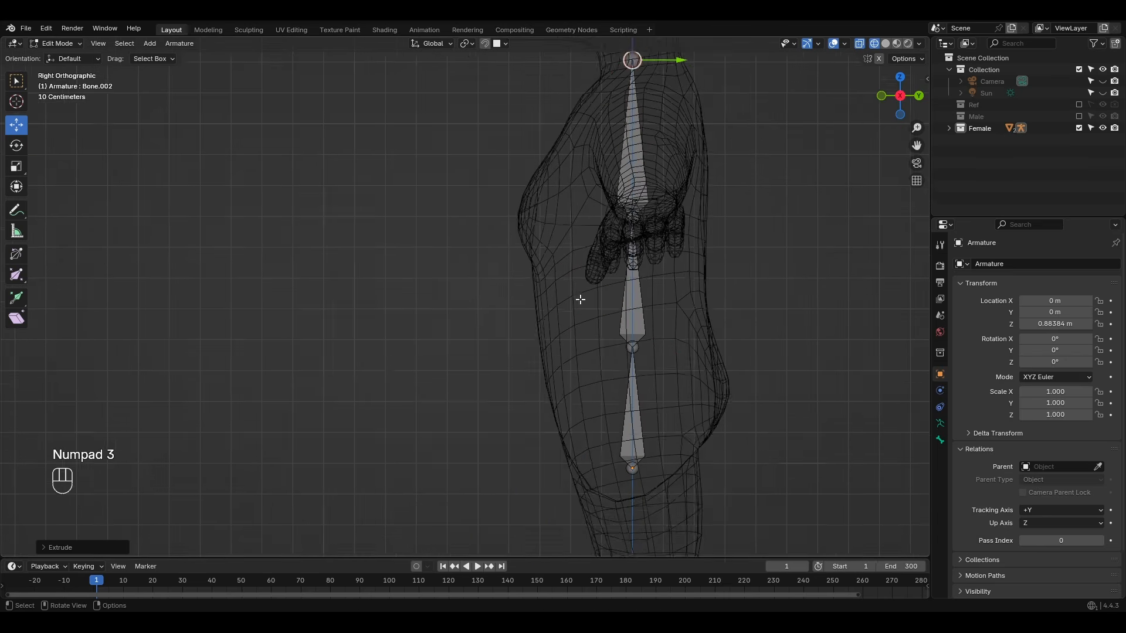
pyautogui.keyDown('shift'); pyautogui.moveTo(581, 301); pyautogui.dragTo(592, 333, button='middle'); pyautogui.keyUp('shift')
pyautogui.click(657, 246)
pyautogui.click(655, 231)
pyautogui.moveTo(655, 232); pyautogui.dragTo(618, 217)
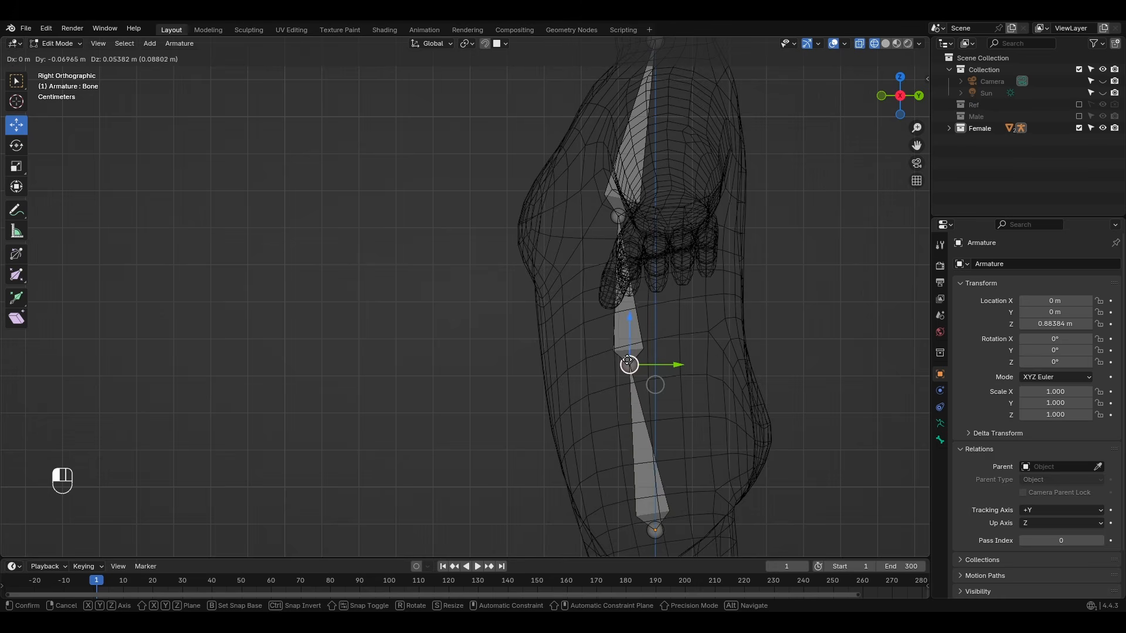
pyautogui.moveTo(626, 364); pyautogui.dragTo(626, 364)
# Move the tip of the upper spine bone down to the base of the neck
pyautogui.keyDown('shift'); pyautogui.moveTo(693, 112); pyautogui.dragTo(578, 444, button='middle'); pyautogui.keyUp('shift')
pyautogui.scroll(2, 578, 443)
pyautogui.click(574, 405)
pyautogui.keyDown('shift'); pyautogui.moveTo(573, 404); pyautogui.dragTo(574, 353, button='middle'); pyautogui.keyUp('shift')
pyautogui.moveTo(574, 352); pyautogui.dragTo(569, 390)
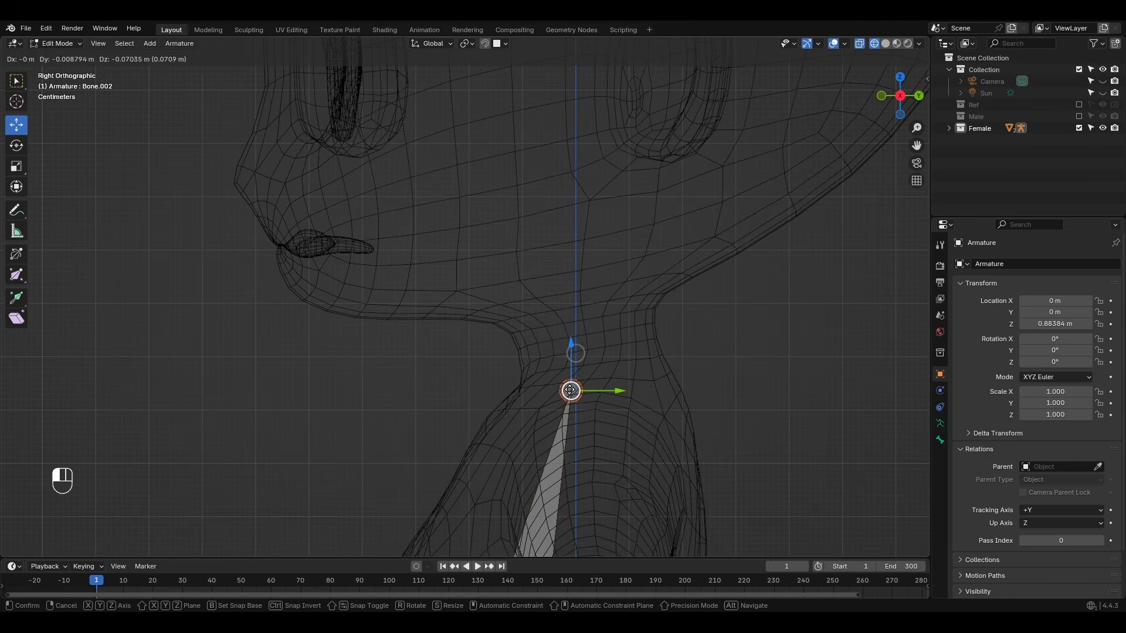
# Extrude a short neck bone from the upper spine and a head bone reaching up near the crown
pyautogui.click(584, 305)
pyautogui.scroll(-3, 583, 302)
pyautogui.keyDown('shift'); pyautogui.moveTo(558, 230); pyautogui.dragTo(623, 437, button='middle'); pyautogui.keyUp('shift')
pyautogui.press('e')
pyautogui.scroll(-1, 571, 450)
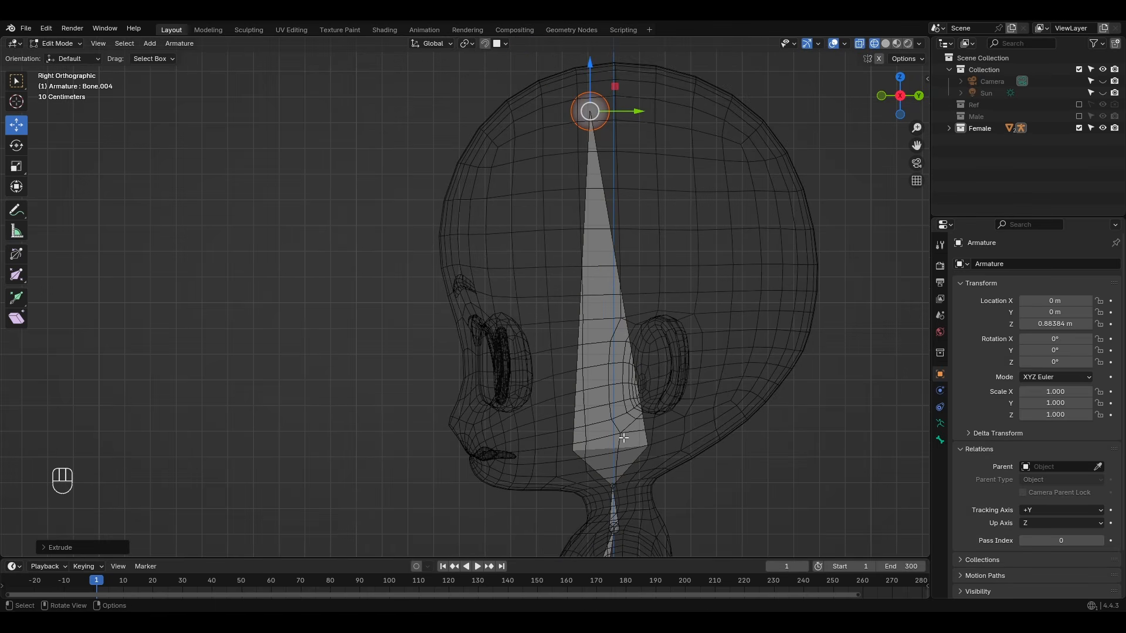
# Duplicate the head bone, rotate the copy to point forward from the face and scale it down
pyautogui.hotkey('shift', 'd')
pyautogui.click(442, 454)
pyautogui.press('r')
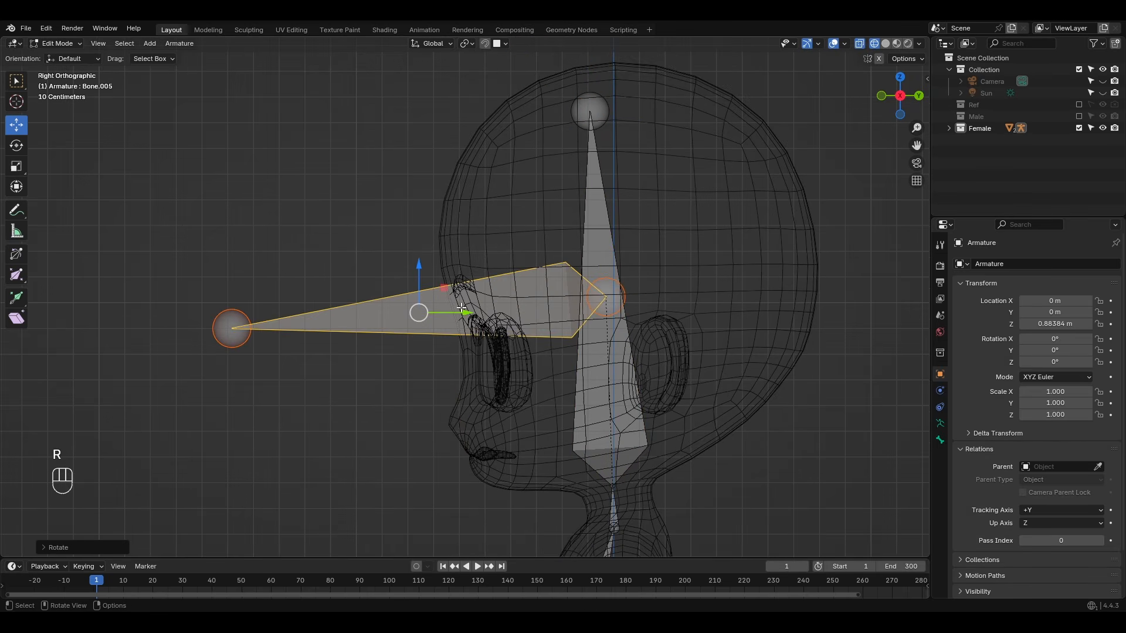
pyautogui.click(604, 415)
pyautogui.press('s')
pyautogui.click(502, 356)
# Align the duplicated bone with the character's left eye, lowering it in side view and shifting it sideways to X about 0.376 m
pyautogui.moveTo(416, 324); pyautogui.dragTo(408, 346)
pyautogui.press('KP_1')
pyautogui.moveTo(578, 378); pyautogui.dragTo(591, 379)
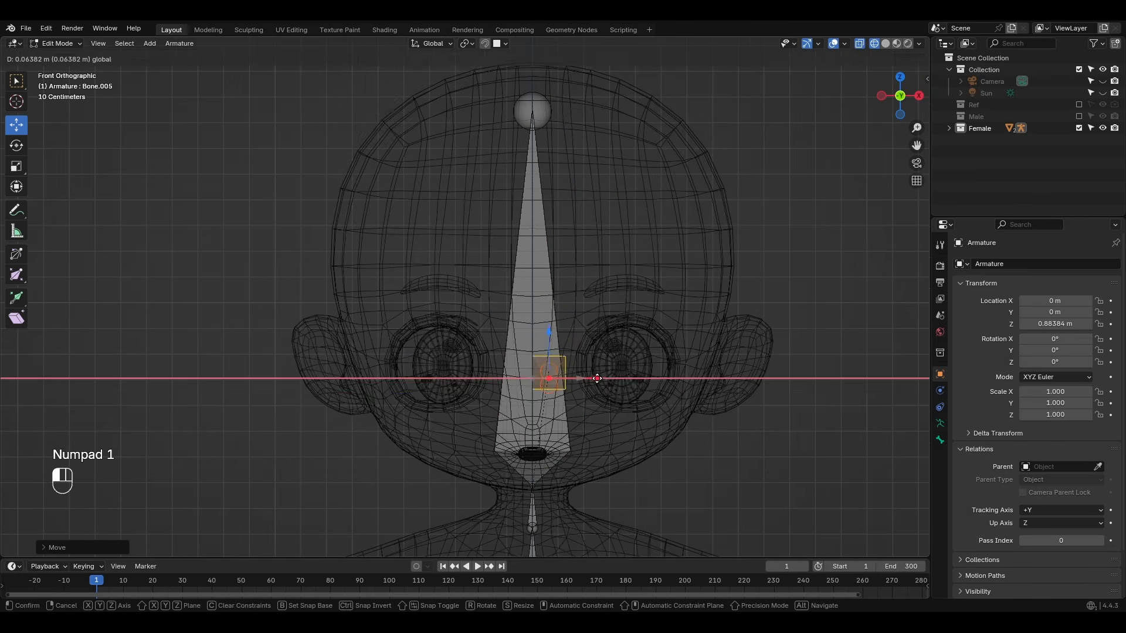
pyautogui.moveTo(591, 378); pyautogui.dragTo(663, 378)
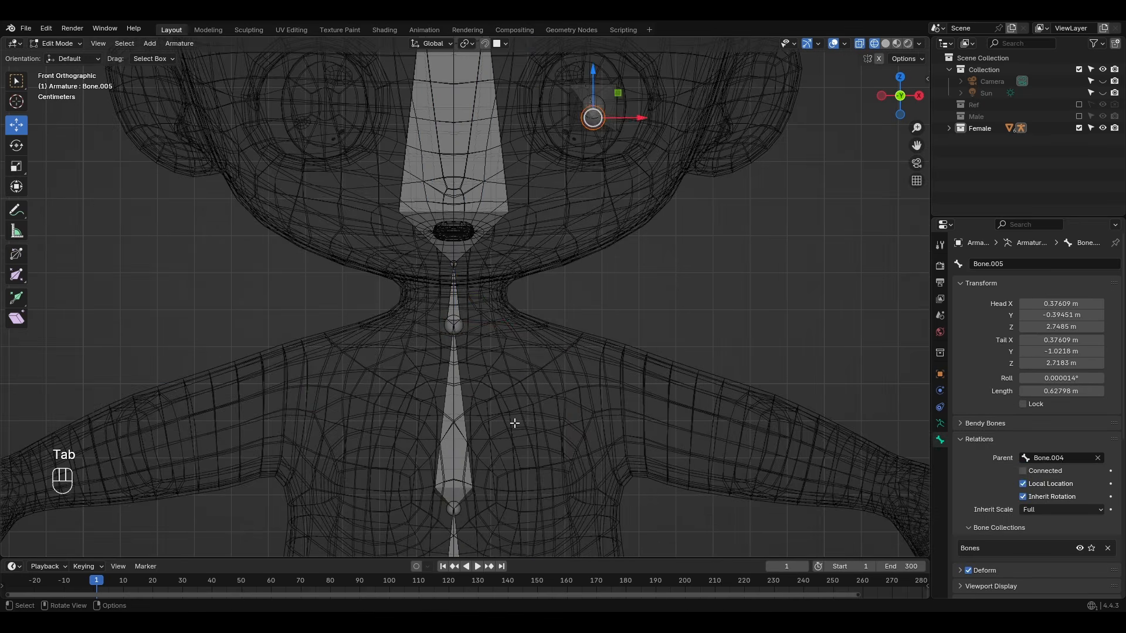
# Extrude a left shoulder bone from the top of the spine, disconnect it and move its head away from the spine
pyautogui.click(454, 330)
pyautogui.scroll(2, 473, 358)
pyautogui.keyDown('shift'); pyautogui.moveTo(471, 357); pyautogui.dragTo(442, 303, button='middle'); pyautogui.keyUp('shift')
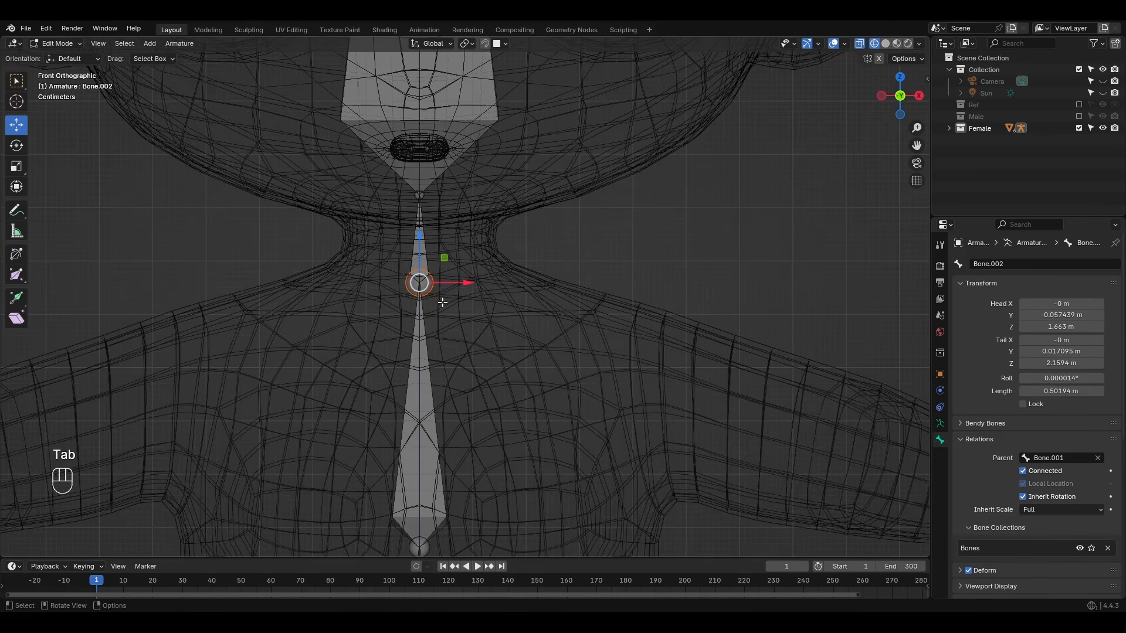
pyautogui.click(632, 370)
pyautogui.click(499, 313)
pyautogui.click(421, 284)
pyautogui.moveTo(421, 285); pyautogui.dragTo(458, 355)
pyautogui.rightClick(445, 331)
pyautogui.click(426, 288)
# Adjust the depth of the shoulder bone's head and tail so the bone sits inside the shoulder
pyautogui.moveTo(458, 355); pyautogui.dragTo(550, 344, button='middle')
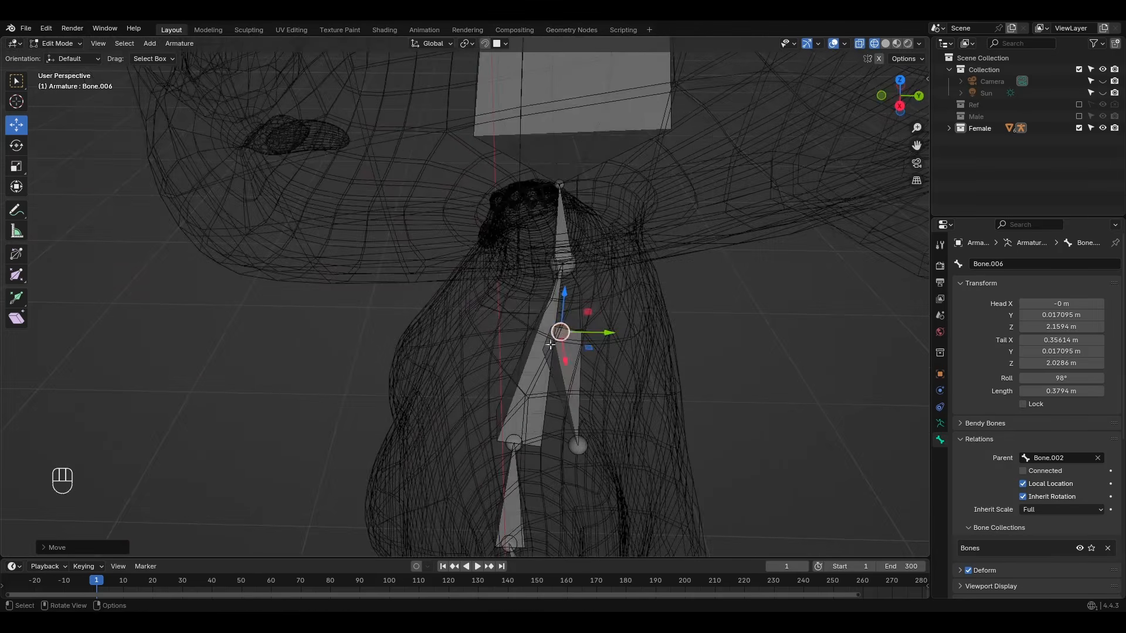
pyautogui.click(577, 443)
pyautogui.moveTo(626, 447); pyautogui.dragTo(571, 448)
pyautogui.moveTo(571, 447); pyautogui.dragTo(637, 425, button='middle')
pyautogui.moveTo(469, 328); pyautogui.dragTo(431, 325, button='middle')
pyautogui.click(469, 329)
pyautogui.moveTo(534, 321); pyautogui.dragTo(517, 326)
pyautogui.click(613, 357)
pyautogui.moveTo(516, 326); pyautogui.dragTo(516, 381, button='middle')
pyautogui.moveTo(544, 459); pyautogui.dragTo(549, 458)
# In front view, extrude an upper arm bone from the shoulder bone to the elbow and disconnect it from its parent
pyautogui.press('KP_1')
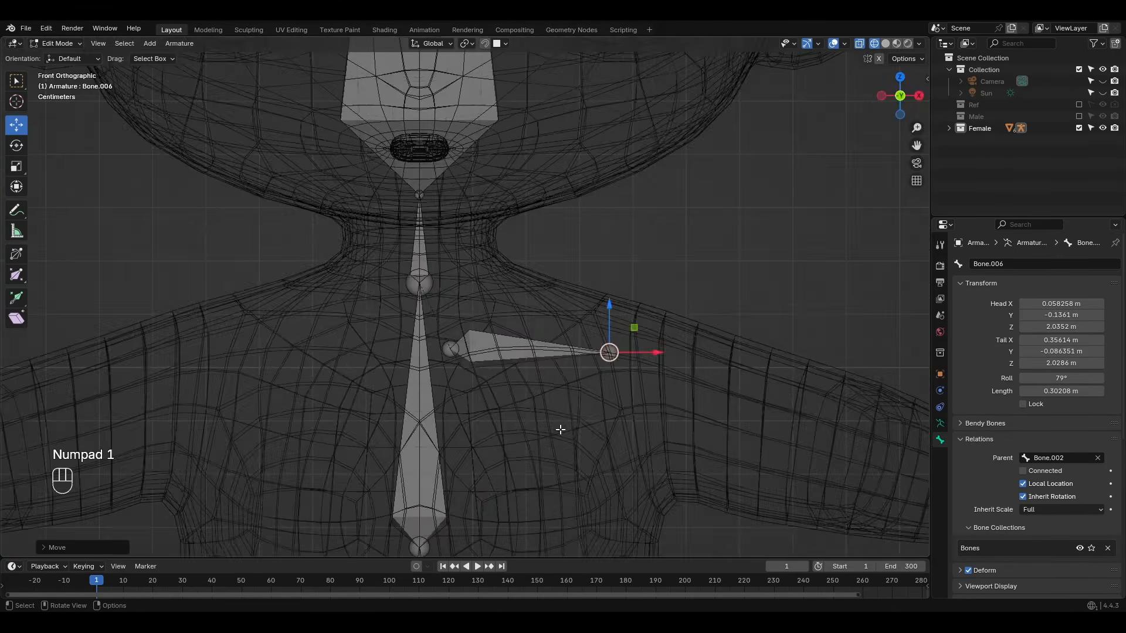
pyautogui.keyDown('shift'); pyautogui.moveTo(560, 429); pyautogui.dragTo(460, 418, button='middle'); pyautogui.keyUp('shift')
pyautogui.scroll(1, 534, 392)
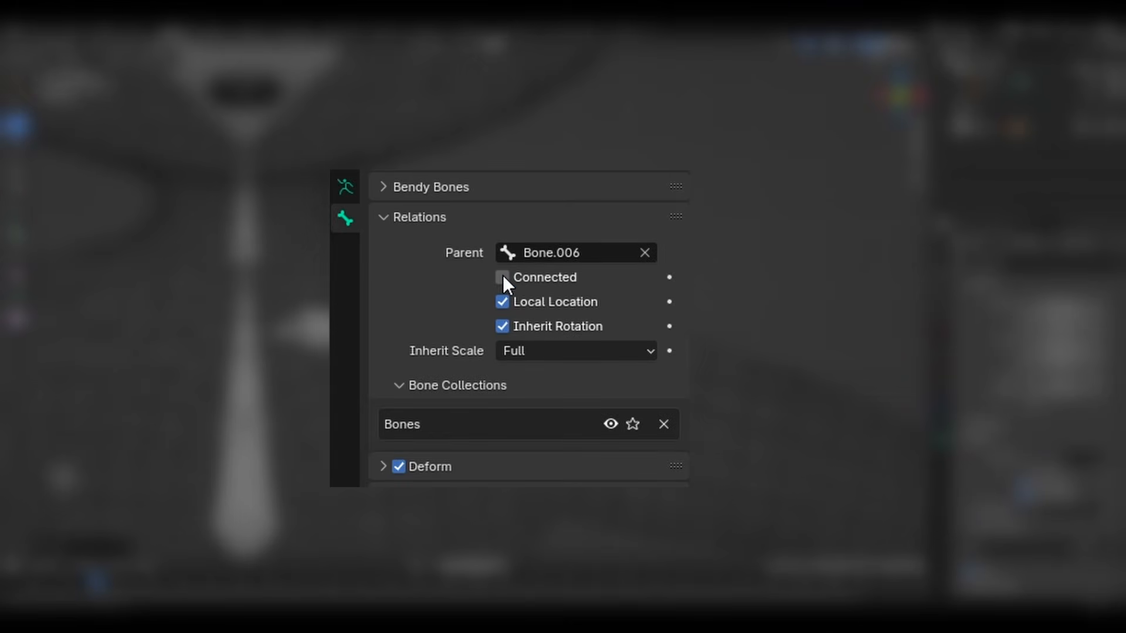
pyautogui.press('e')
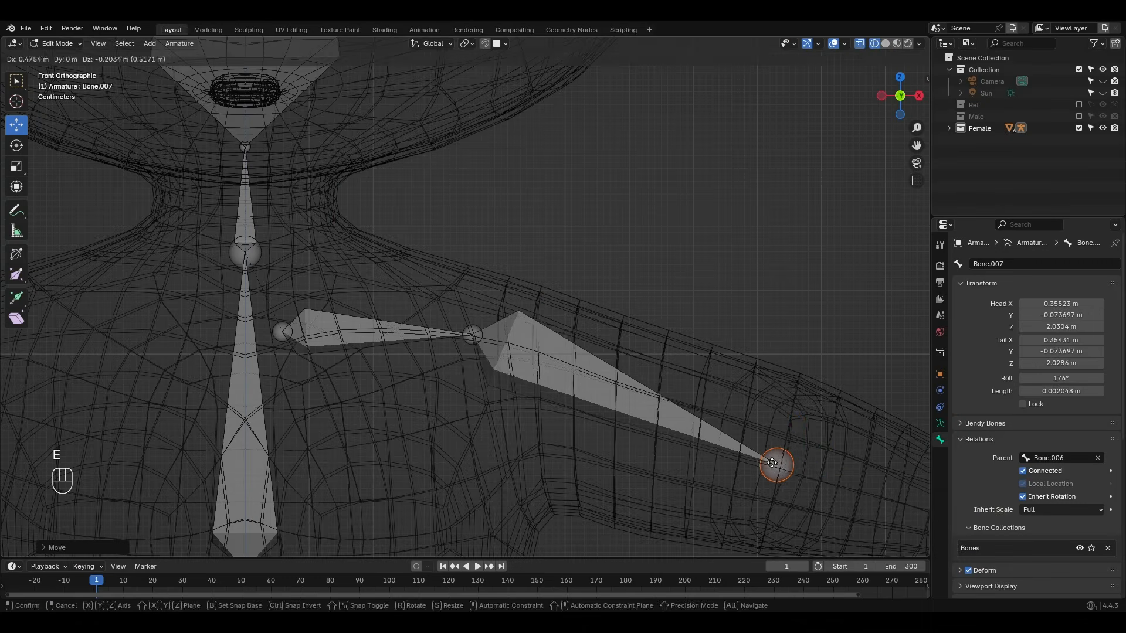
pyautogui.click(593, 374)
pyautogui.click(594, 373)
pyautogui.click(1022, 471)
# Adjust the depth of the upper arm bone's head and elbow end so the bone runs through the arm's centre
pyautogui.keyDown('shift'); pyautogui.moveTo(587, 397); pyautogui.dragTo(505, 371, button='middle'); pyautogui.keyUp('shift')
pyautogui.moveTo(406, 308); pyautogui.dragTo(293, 380, button='middle')
pyautogui.click(509, 242)
pyautogui.moveTo(546, 236)
pyautogui.mouseDown()
pyautogui.moveTo(600, 227)
pyautogui.moveTo(541, 237)
pyautogui.mouseUp()
pyautogui.click(502, 244)
pyautogui.keyDown('shift'); pyautogui.moveTo(586, 501); pyautogui.dragTo(572, 381, button='middle'); pyautogui.keyUp('shift')
pyautogui.click(573, 381)
pyautogui.moveTo(602, 367); pyautogui.dragTo(680, 353)
pyautogui.moveTo(557, 373); pyautogui.dragTo(643, 339, button='middle')
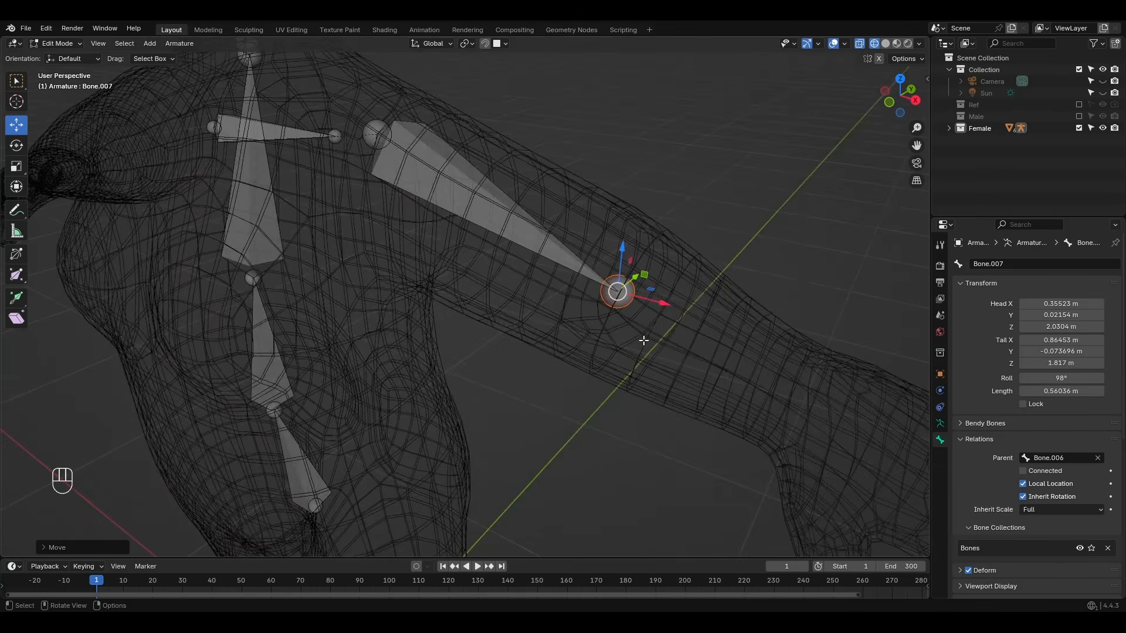
# In front view, lower the upper arm bone's head and nudge its elbow end inward to fit the arm
pyautogui.press('KP_1')
pyautogui.keyDown('shift'); pyautogui.moveTo(242, 175); pyautogui.dragTo(344, 213, button='middle'); pyautogui.keyUp('shift')
pyautogui.click(344, 214)
pyautogui.moveTo(346, 218); pyautogui.dragTo(358, 257)
pyautogui.moveTo(672, 356); pyautogui.dragTo(653, 352)
# Extrude a forearm bone from the elbow to the wrist and a hand bone into the palm
pyautogui.keyDown('shift'); pyautogui.moveTo(671, 361); pyautogui.dragTo(399, 309, button='middle'); pyautogui.keyUp('shift')
pyautogui.press('e')
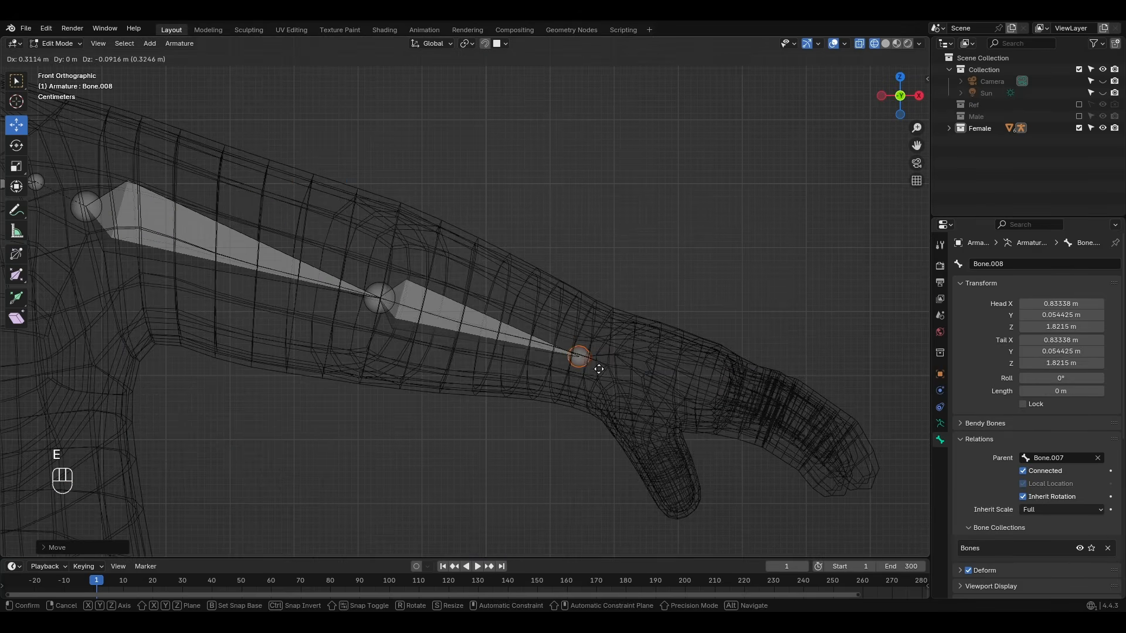
pyautogui.click(600, 372)
pyautogui.keyDown('shift'); pyautogui.moveTo(605, 386); pyautogui.dragTo(554, 353, button='middle'); pyautogui.keyUp('shift')
pyautogui.press('e')
pyautogui.moveTo(526, 327); pyautogui.dragTo(526, 326)
pyautogui.click(635, 362)
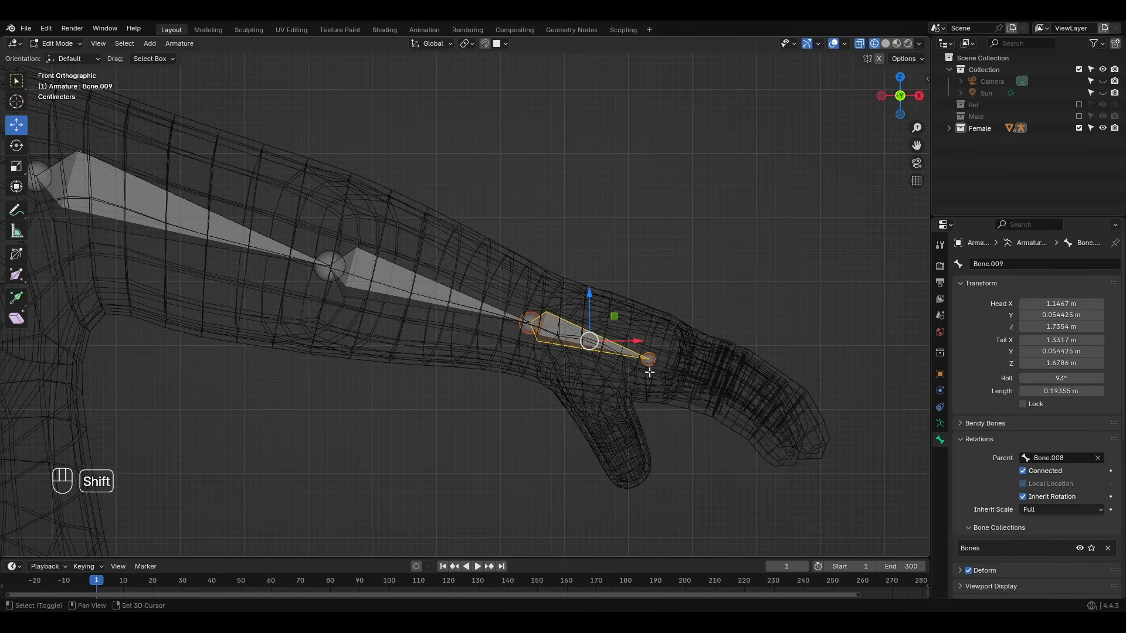
# Extrude a finger bone from the end of the hand bone to the fingertip and disconnect it from the hand bone
pyautogui.scroll(1, 544, 339)
pyautogui.keyDown('shift'); pyautogui.moveTo(633, 367); pyautogui.dragTo(555, 324, button='middle'); pyautogui.keyUp('shift')
pyautogui.click(573, 332)
pyautogui.press('e')
pyautogui.click(692, 406)
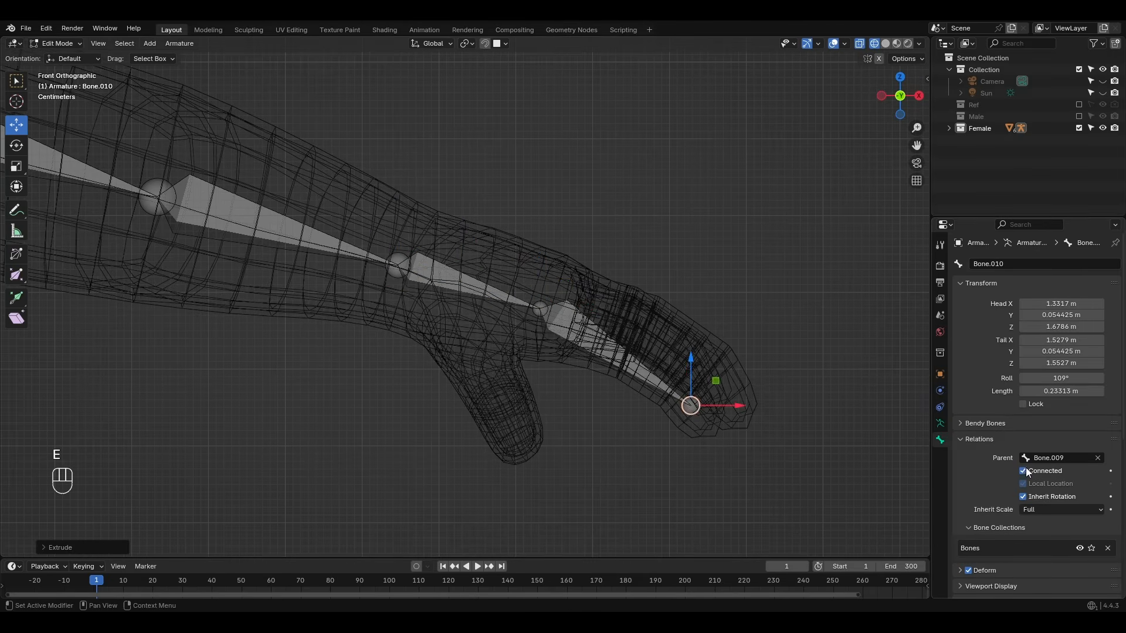
# Move the finger bone's head to the base of the finger and adjust its tail at the fingertip
pyautogui.click(548, 312)
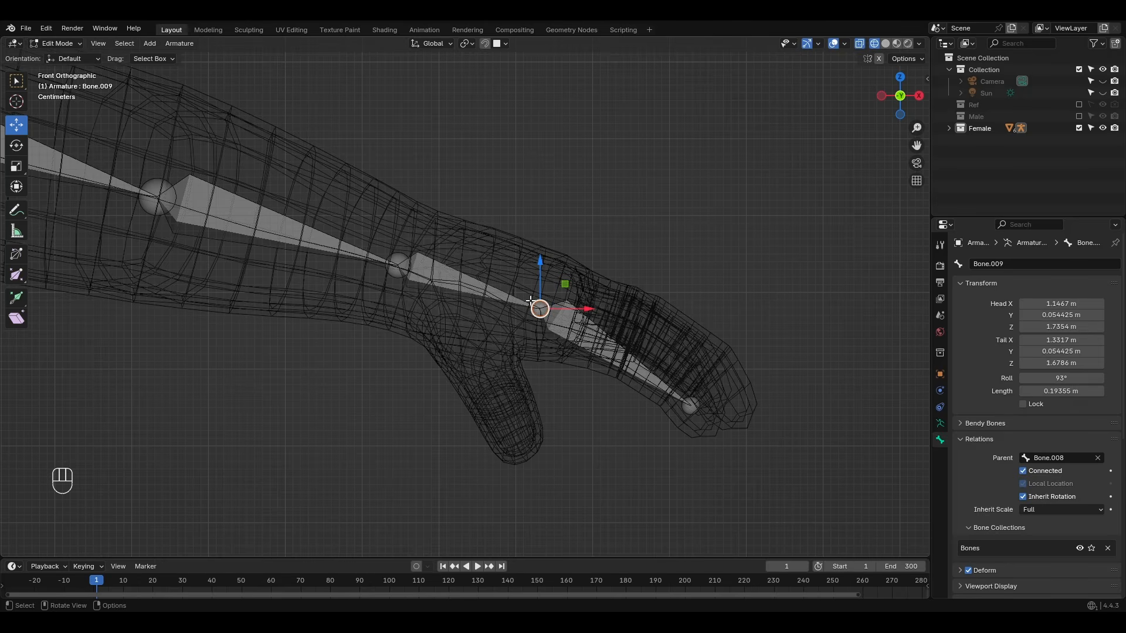
pyautogui.scroll(3, 570, 318)
pyautogui.moveTo(594, 318); pyautogui.dragTo(659, 370)
pyautogui.keyDown('shift'); pyautogui.moveTo(660, 372); pyautogui.dragTo(494, 215, button='middle'); pyautogui.keyUp('shift')
pyautogui.click(689, 329)
pyautogui.moveTo(689, 329); pyautogui.dragTo(699, 348)
# Subdivide the finger bone with 2 cuts to make three segments
pyautogui.click(609, 291)
pyautogui.rightClick(609, 290)
pyautogui.click(608, 291)
pyautogui.click(193, 542)
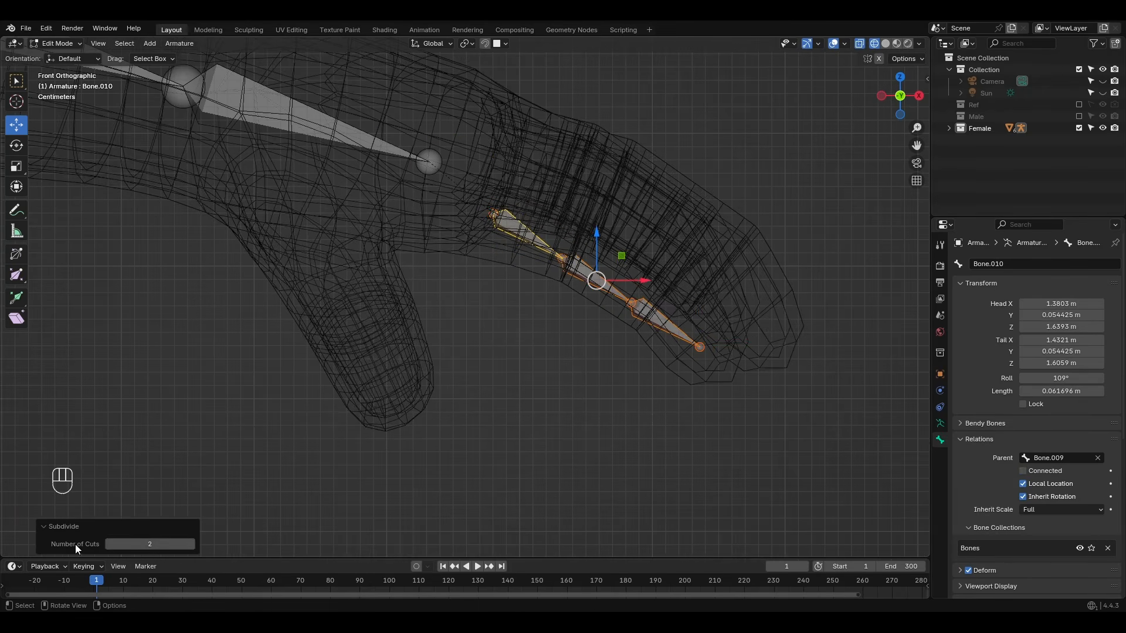
# Snap the 3D cursor to the selected edge loop on the index finger mesh and snap the finger bones' first joint to it
pyautogui.hotkey('shift', 's')
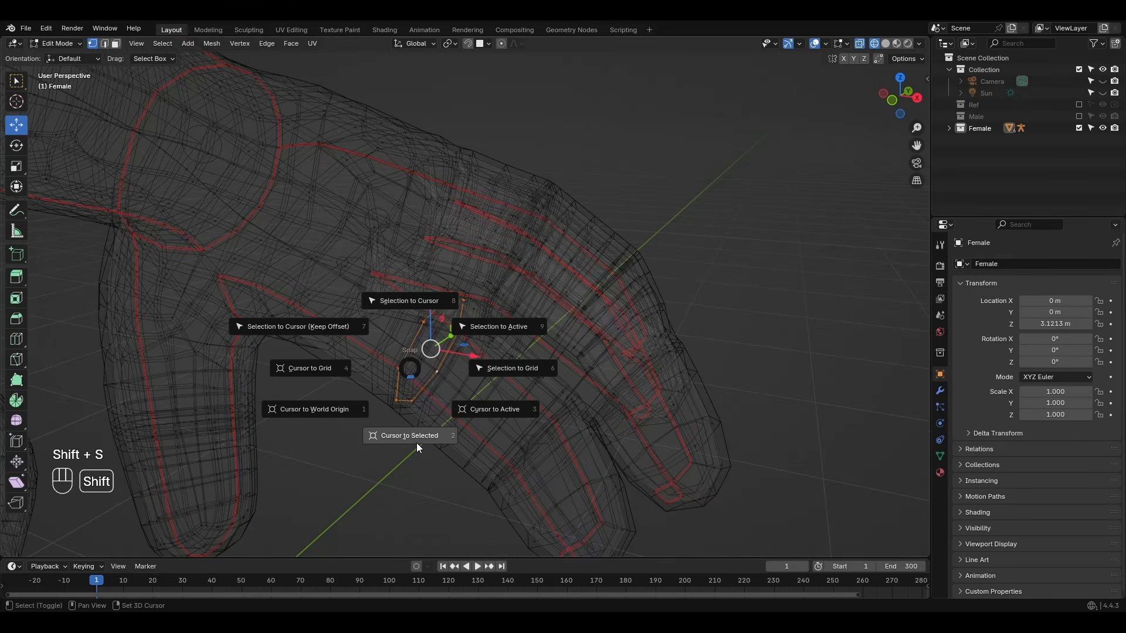
pyautogui.click(416, 441)
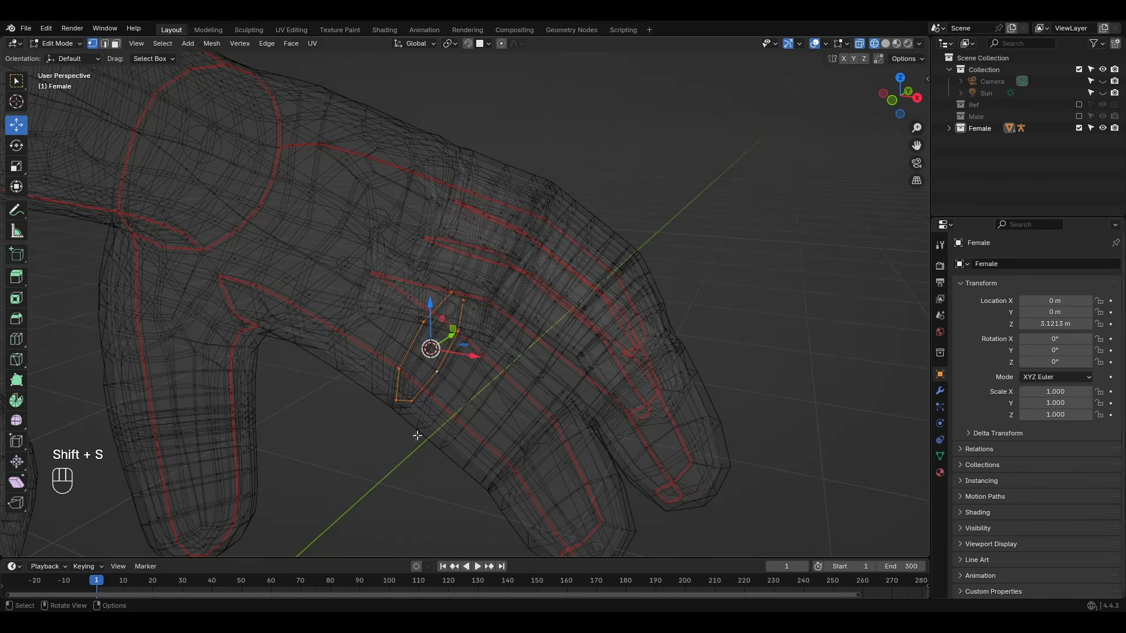
pyautogui.press('Tab')
pyautogui.click(506, 410)
pyautogui.press('Tab')
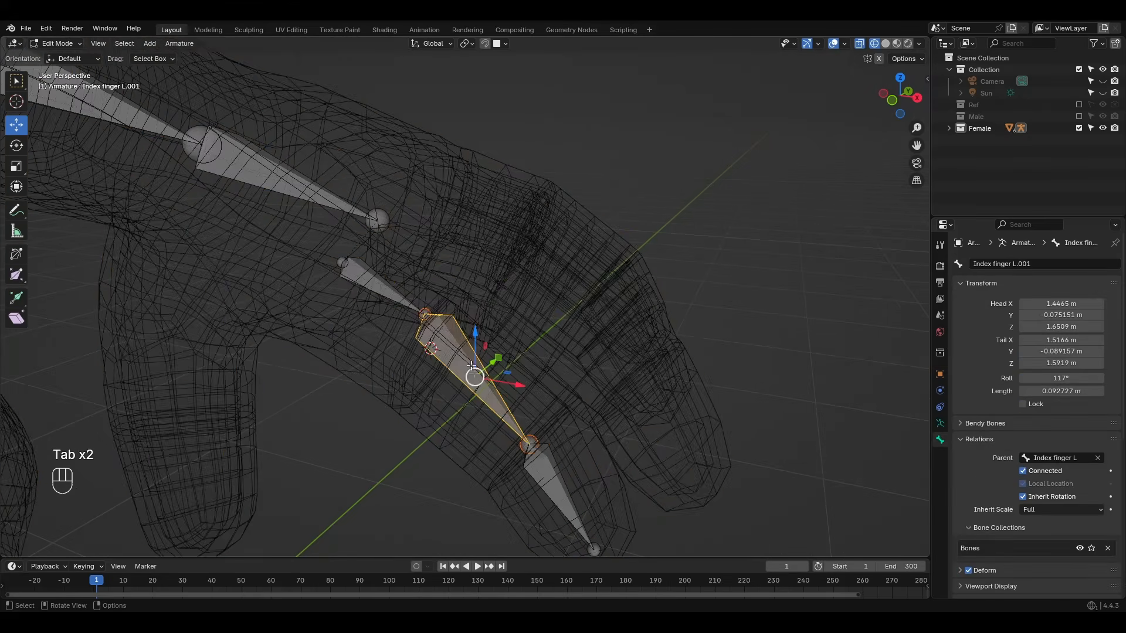
pyautogui.moveTo(450, 296); pyautogui.dragTo(418, 312, button='middle')
pyautogui.moveTo(433, 354); pyautogui.dragTo(498, 335, button='middle')
pyautogui.hotkey('shift', 's')
pyautogui.click(432, 302)
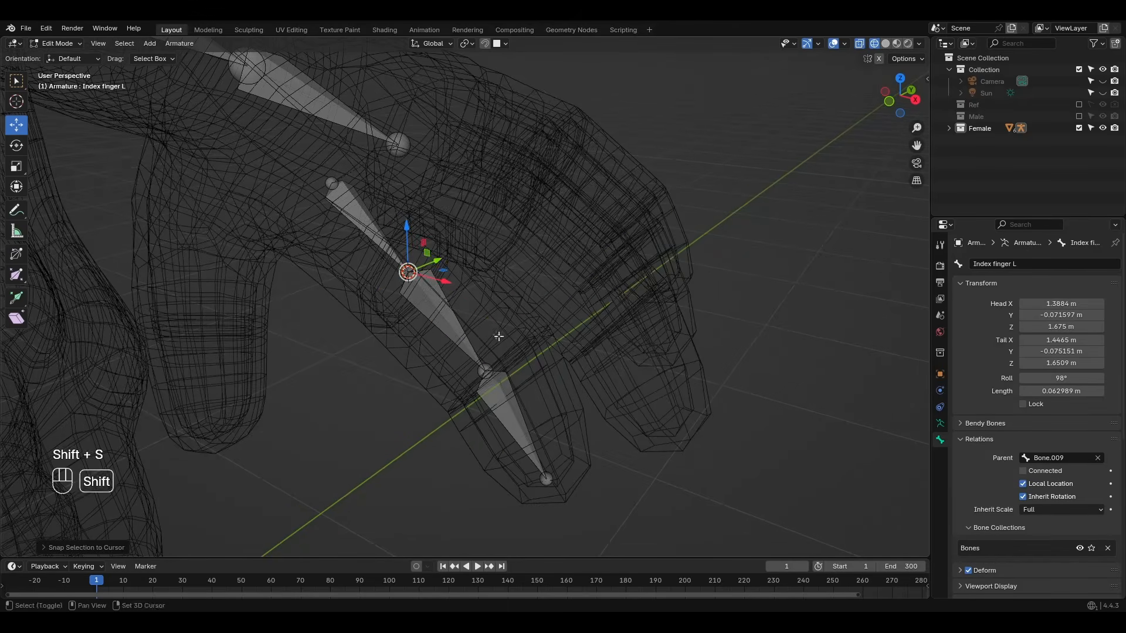
# Snap the 3D cursor to the next edge loop along the index finger mesh and snap the finger bones' second joint to it
pyautogui.press('Tab')
pyautogui.press('Tab')
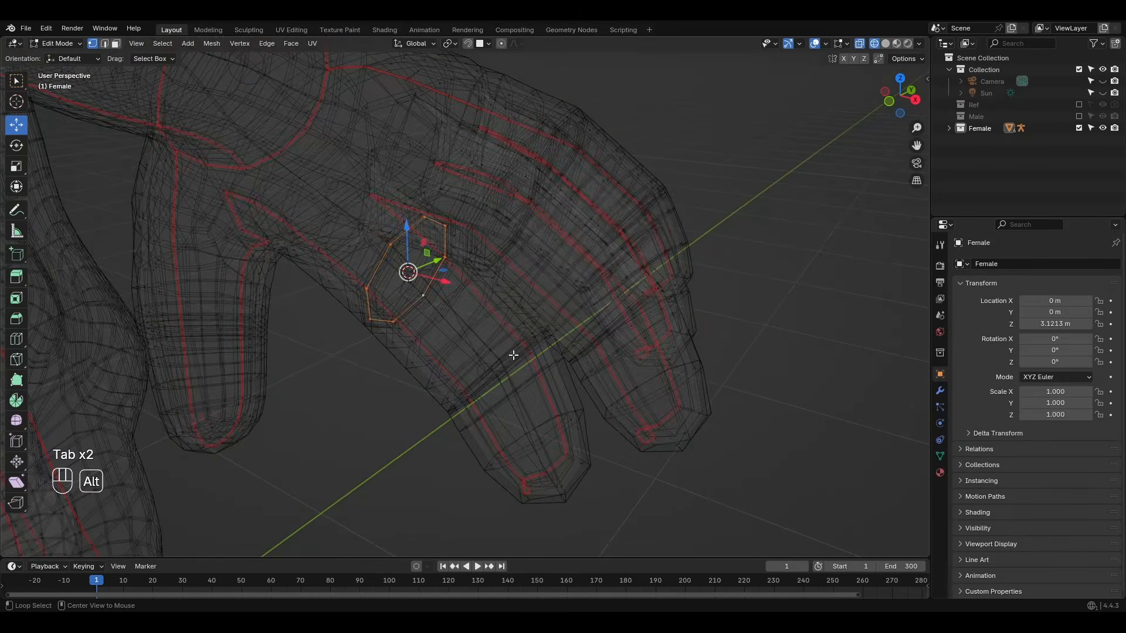
pyautogui.keyDown('alt'); pyautogui.click(514, 358); pyautogui.keyUp('alt')
pyautogui.hotkey('shift', 's')
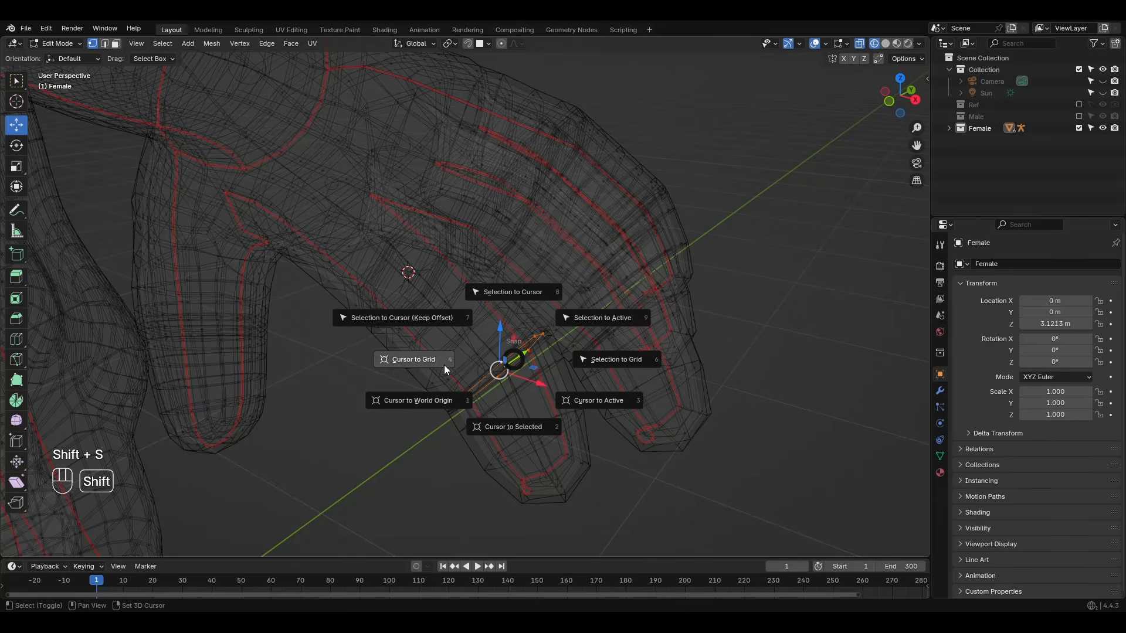
pyautogui.click(514, 427)
pyautogui.press('Tab')
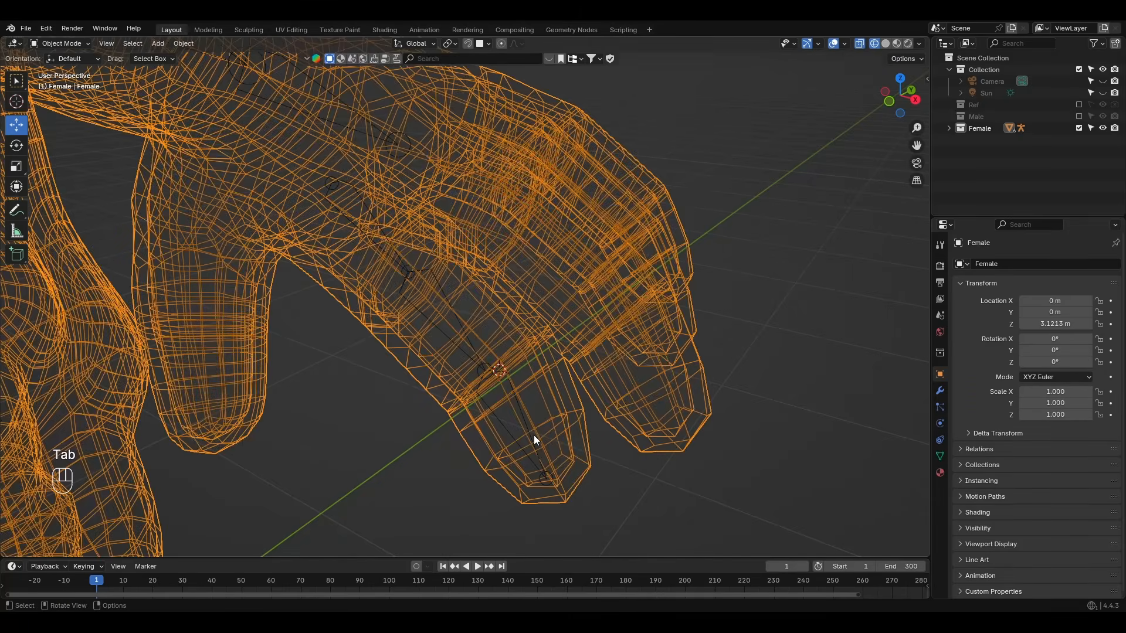
pyautogui.press('Tab')
pyautogui.hotkey('shift', 's')
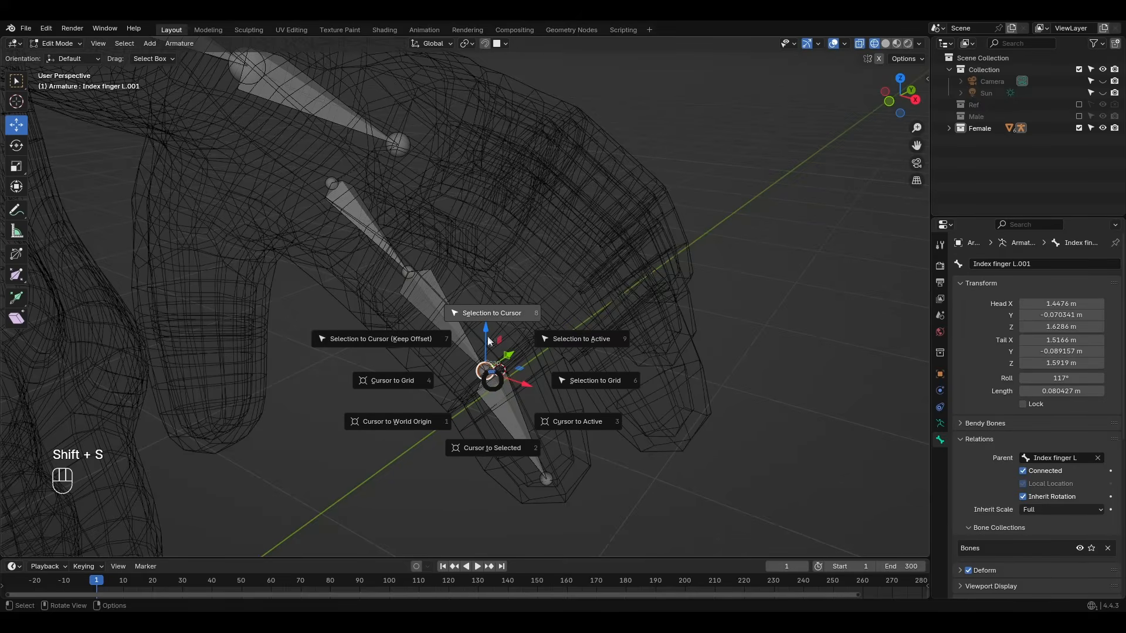
pyautogui.click(491, 329)
# Check the index finger's tip joint and shift the chain's base joint along Y to centre it inside the finger
pyautogui.moveTo(497, 365); pyautogui.dragTo(440, 384, button='middle')
pyautogui.click(473, 441)
pyautogui.moveTo(512, 437); pyautogui.dragTo(477, 460, button='middle')
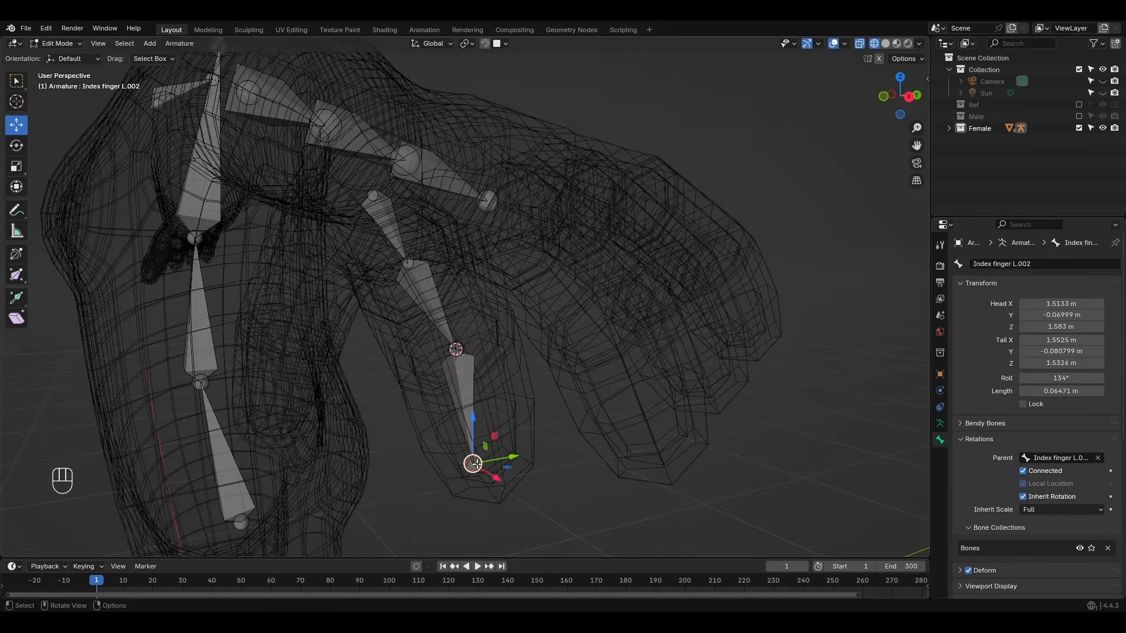
pyautogui.click(477, 460)
pyautogui.press('KP_1')
pyautogui.press('KP_7')
pyautogui.moveTo(367, 345); pyautogui.dragTo(367, 335)
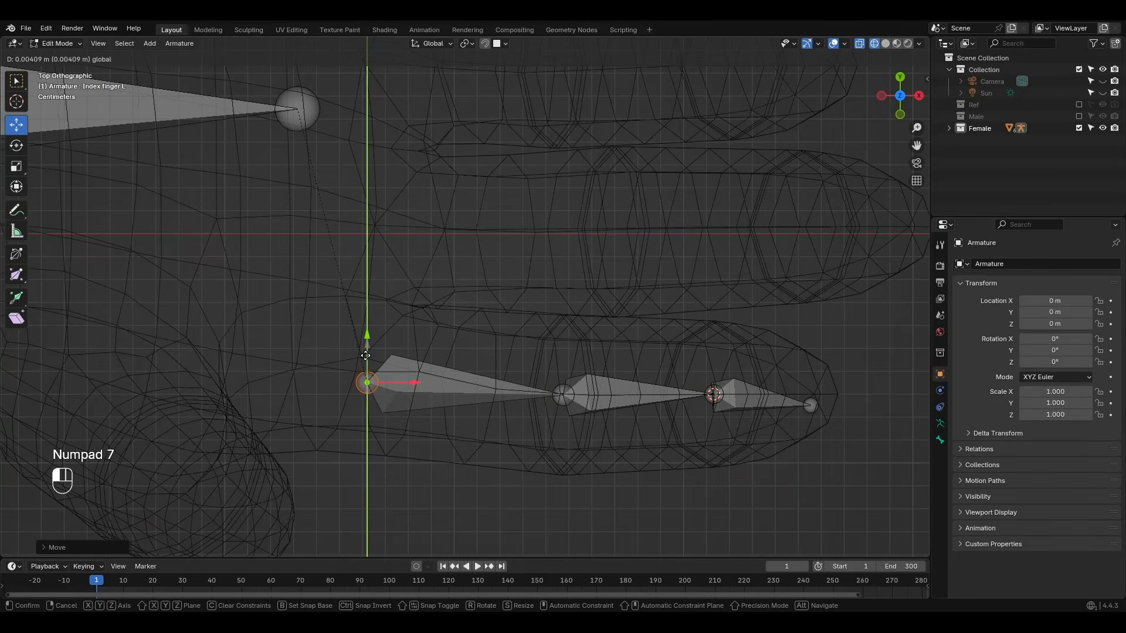
# Duplicate the whole index finger bone chain three times and place the copies in the middle, ring and little fingers
pyautogui.press('l')
pyautogui.keyDown('shift'); pyautogui.moveTo(623, 364); pyautogui.dragTo(600, 416, button='middle'); pyautogui.keyUp('shift')
pyautogui.hotkey('shift', 'd')
pyautogui.click(665, 246)
pyautogui.scroll(-1, 649, 280)
pyautogui.keyDown('shift'); pyautogui.moveTo(650, 280); pyautogui.dragTo(593, 445, button='middle'); pyautogui.keyUp('shift')
pyautogui.hotkey('shift', 'd')
pyautogui.click(540, 302)
pyautogui.hotkey('shift', 'd')
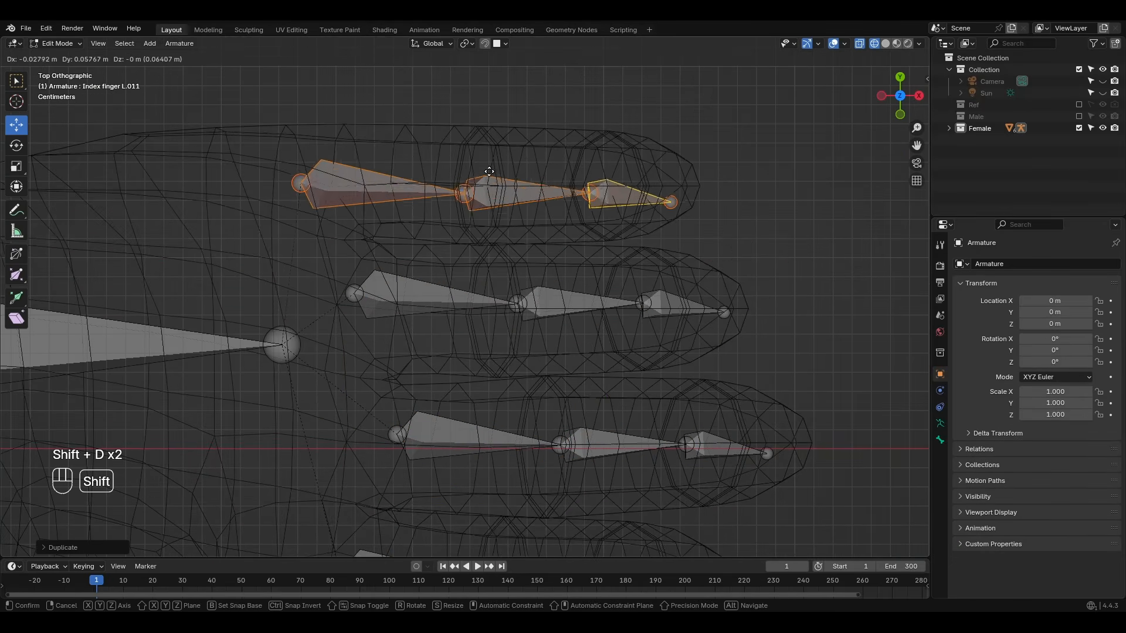
pyautogui.click(484, 175)
# Move the little, ring and middle finger bone chains so each one fits inside its finger mesh
pyautogui.moveTo(484, 175); pyautogui.dragTo(419, 176, button='middle')
pyautogui.moveTo(627, 280); pyautogui.dragTo(631, 256)
pyautogui.click(595, 391)
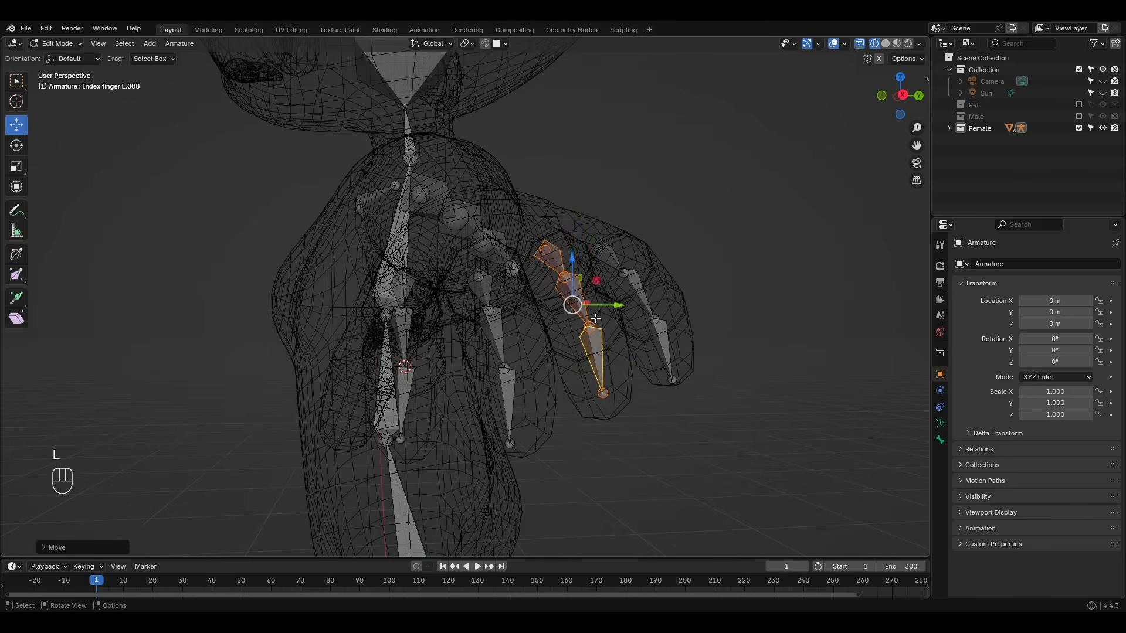
pyautogui.moveTo(595, 318); pyautogui.dragTo(594, 294, button='middle')
pyautogui.click(504, 326)
pyautogui.press('k')
pyautogui.moveTo(505, 284); pyautogui.dragTo(557, 370, button='middle')
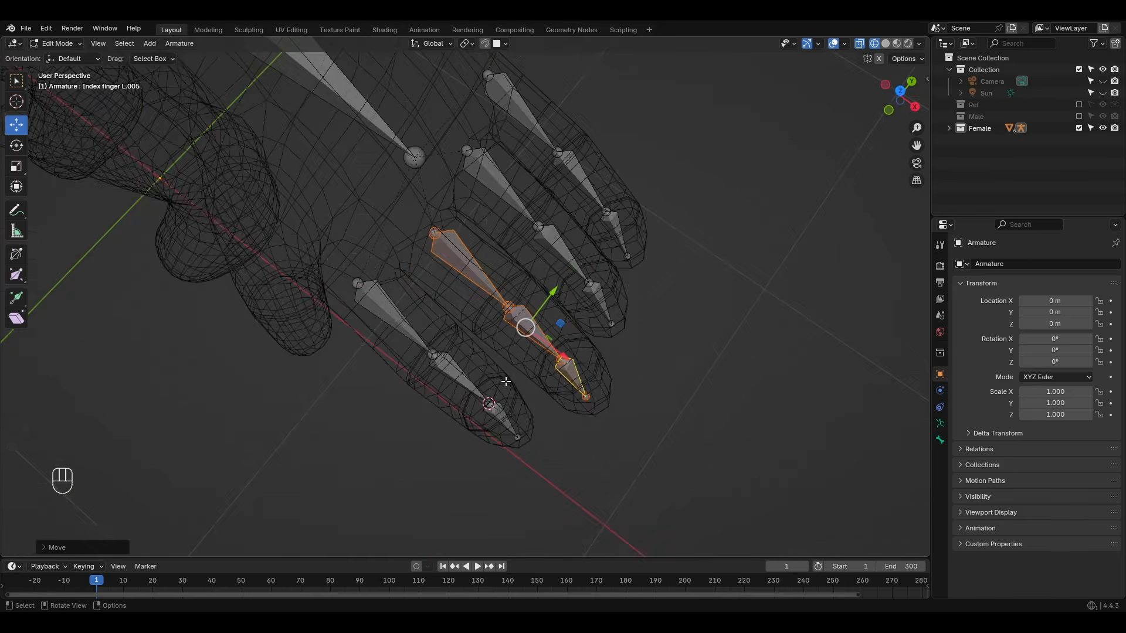
# Fine-tune the duplicated finger chains' base joints from the top view so they sit centred in the fingers
pyautogui.press('KP_7')
pyautogui.click(378, 268)
pyautogui.moveTo(378, 267); pyautogui.dragTo(381, 265)
pyautogui.keyDown('shift'); pyautogui.moveTo(381, 258); pyautogui.dragTo(452, 363, button='middle'); pyautogui.keyUp('shift')
pyautogui.click(444, 280)
# Duplicate the index finger's three bones and position and angle the copy along the thumb
pyautogui.keyDown('shift'); pyautogui.moveTo(499, 457); pyautogui.dragTo(521, 283, button='middle'); pyautogui.keyUp('shift')
pyautogui.click(521, 301)
pyautogui.keyDown('shift'); pyautogui.click(599, 307); pyautogui.keyUp('shift')
pyautogui.keyDown('shift'); pyautogui.click(678, 307); pyautogui.keyUp('shift')
pyautogui.keyDown('shift'); pyautogui.moveTo(586, 333); pyautogui.dragTo(637, 384, button='middle'); pyautogui.keyUp('shift')
pyautogui.hotkey('shift', 'd')
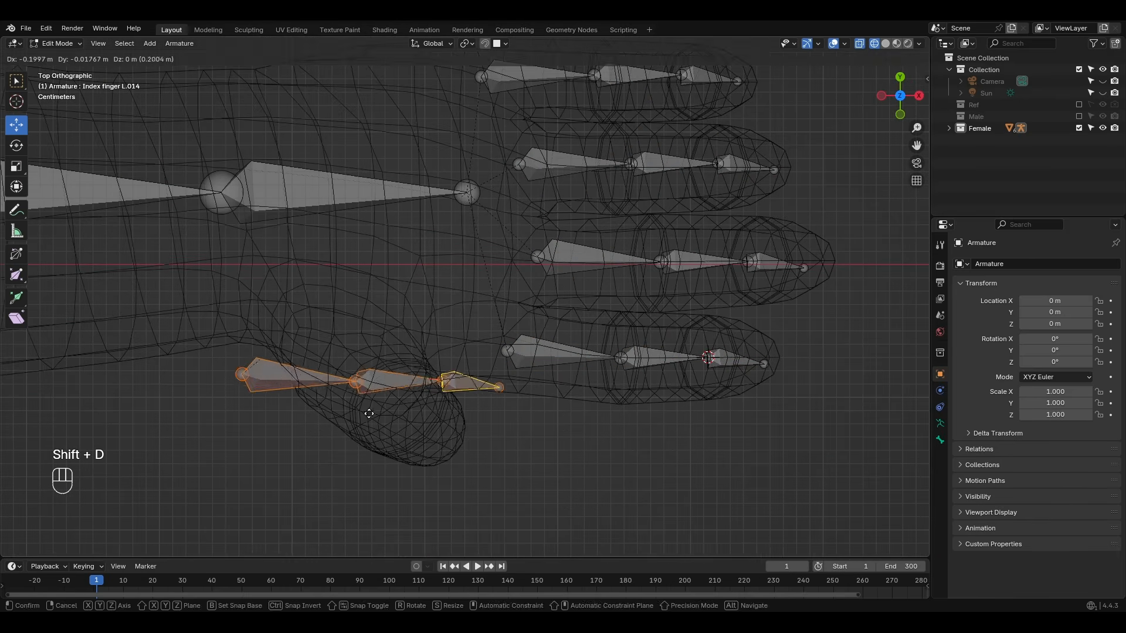
pyautogui.click(362, 409)
pyautogui.moveTo(458, 379); pyautogui.dragTo(425, 439)
# Snap the 3D cursor to the thumb's edge loops and snap the thumb bones' joints to it
pyautogui.moveTo(293, 363); pyautogui.dragTo(358, 217, button='middle')
pyautogui.press('Tab')
pyautogui.click(424, 357)
pyautogui.press('Tab')
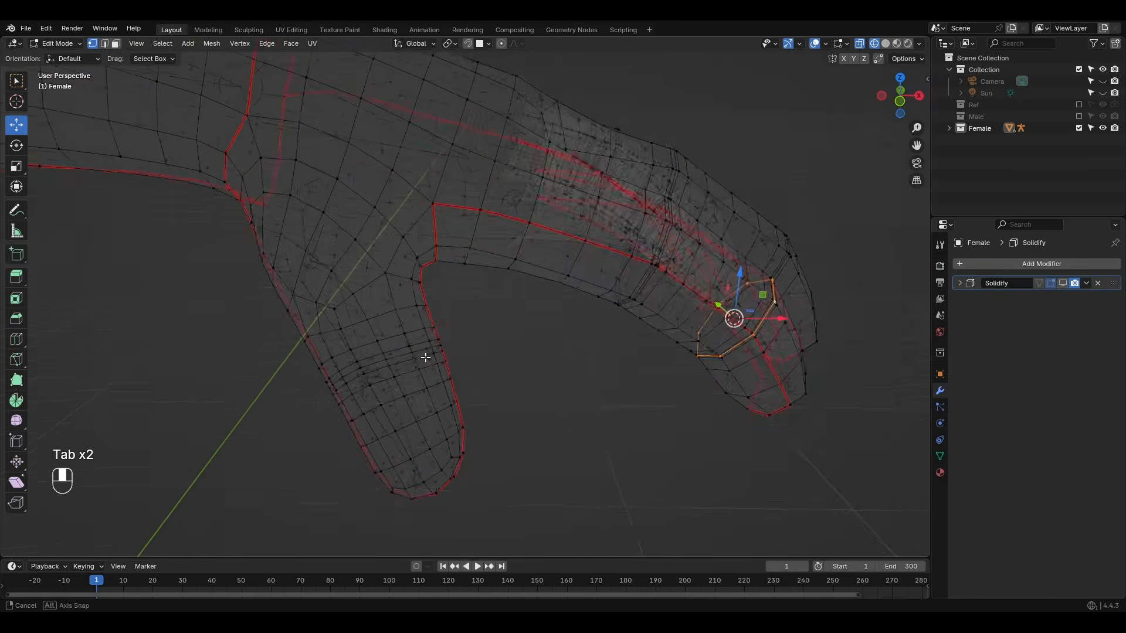
pyautogui.keyDown('alt'); pyautogui.click(426, 357); pyautogui.keyUp('alt')
pyautogui.hotkey('shift', 's')
pyautogui.press('Tab')
pyautogui.click(463, 375)
pyautogui.press('Tab')
pyautogui.click(463, 368)
pyautogui.hotkey('shift', 's')
# Adjust the thumb chain's tip and base joints to fit inside the thumb mesh
pyautogui.moveTo(445, 375); pyautogui.dragTo(376, 351, button='middle')
pyautogui.click(458, 472)
pyautogui.click(294, 299)
pyautogui.moveTo(305, 293); pyautogui.dragTo(351, 375, button='middle')
pyautogui.click(338, 251)
# Extrude a bone from the root bone's lower end, detach it, and place it in the left thigh from hip to knee
pyautogui.press('e')
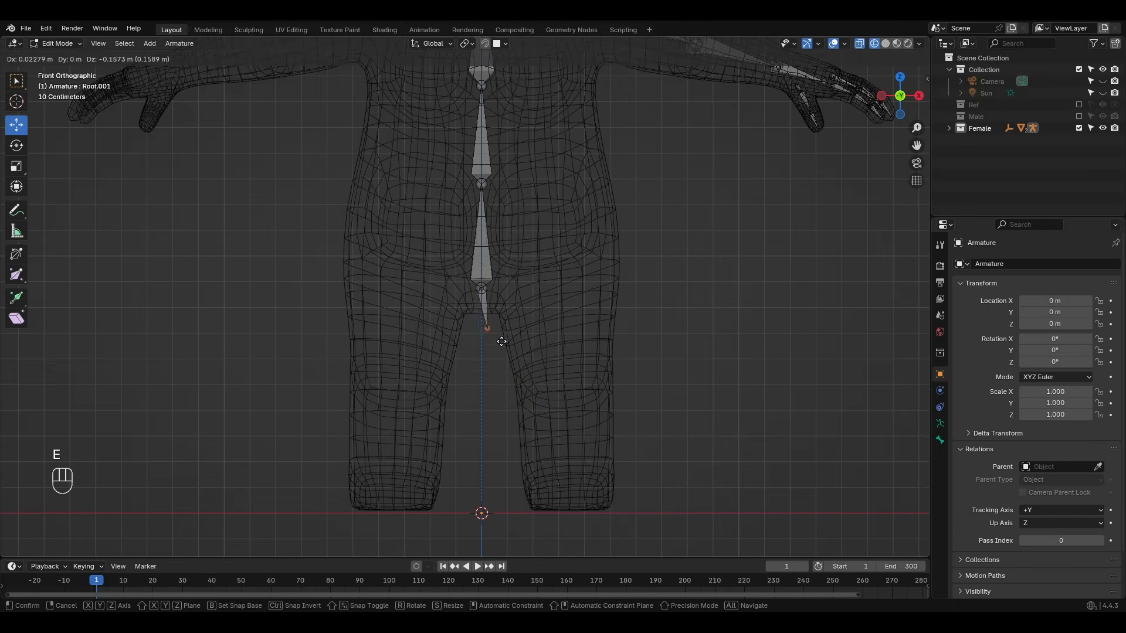
pyautogui.moveTo(492, 353); pyautogui.dragTo(557, 330)
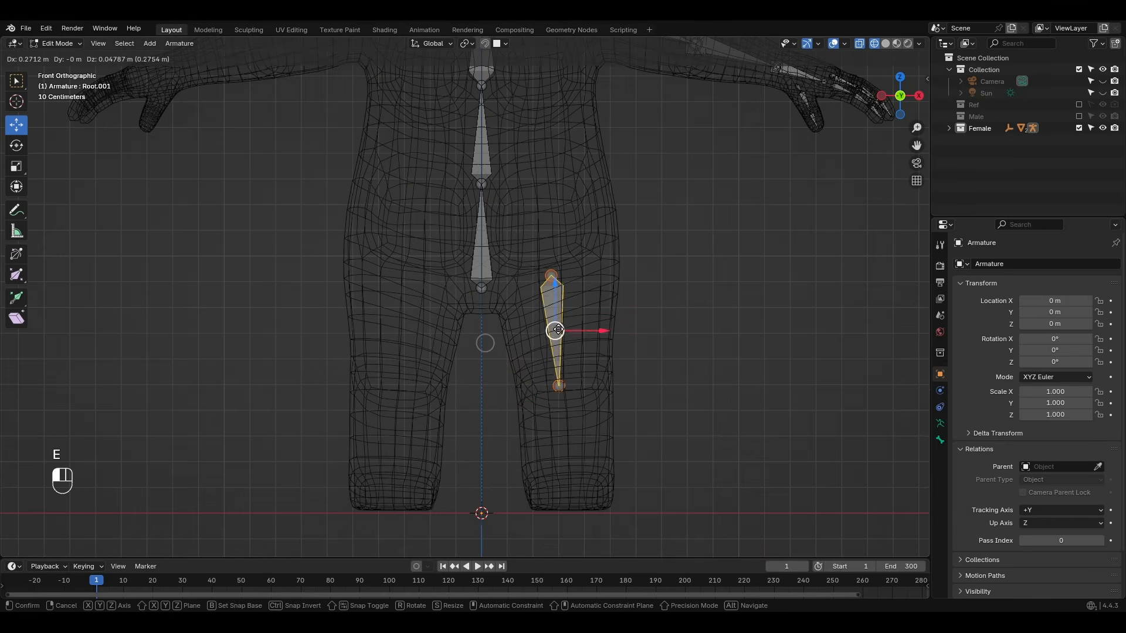
pyautogui.click(488, 268)
pyautogui.click(564, 396)
pyautogui.keyDown('shift'); pyautogui.moveTo(564, 396); pyautogui.dragTo(557, 363, button='middle'); pyautogui.keyUp('shift')
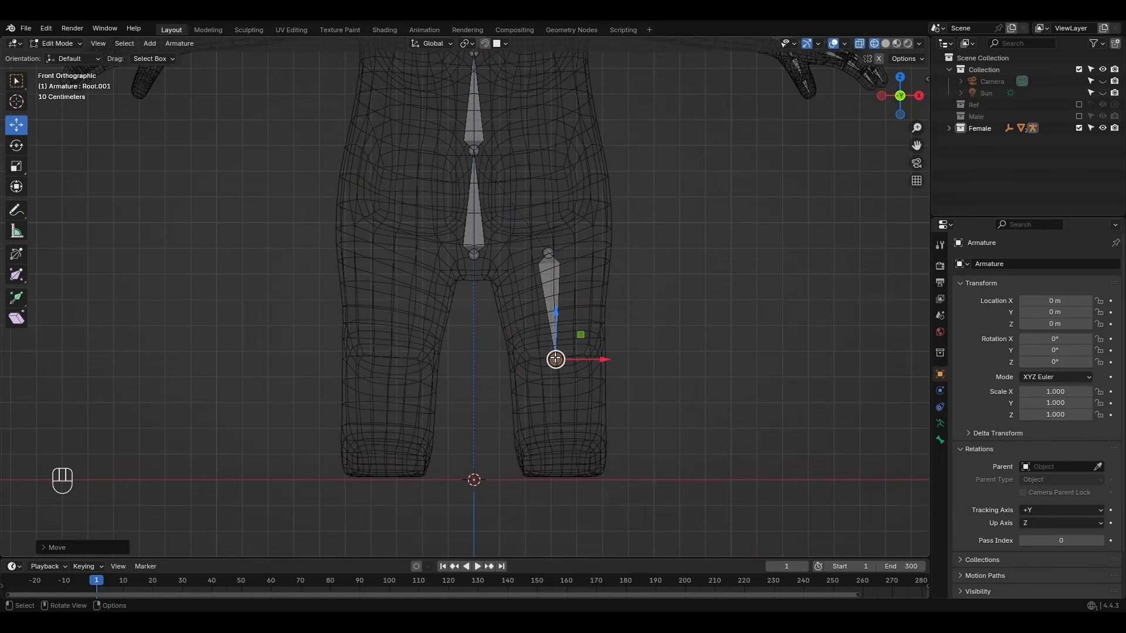
# Extrude shin, foot and toe bones down the left leg and reposition the knee and ankle joints in side view
pyautogui.press('KP_3')
pyautogui.scroll(2, 643, 477)
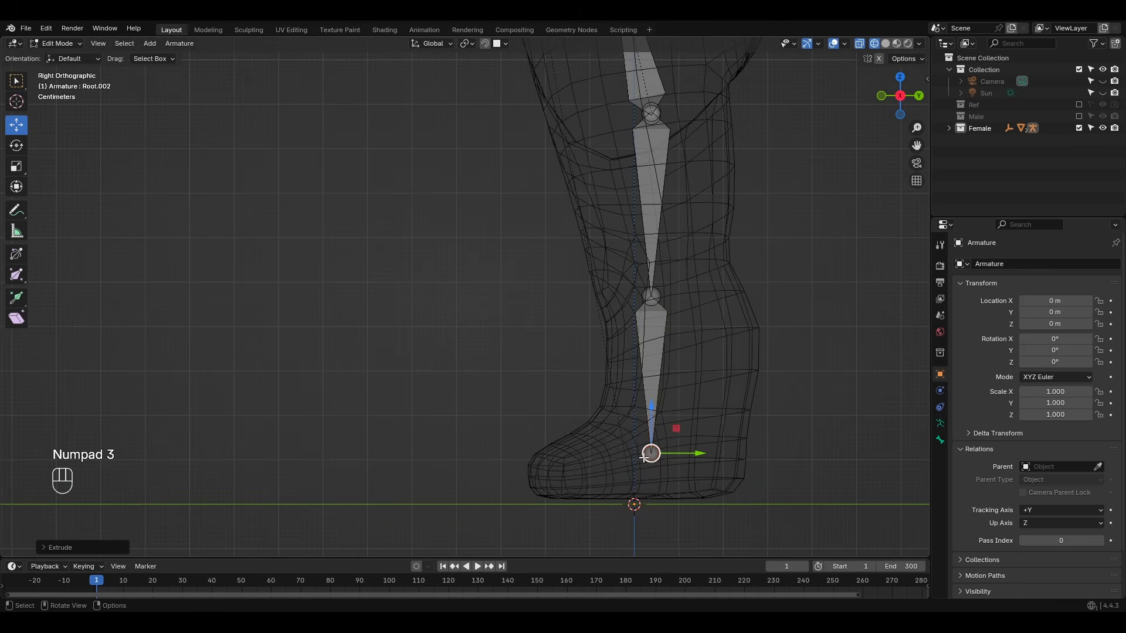
pyautogui.moveTo(651, 455); pyautogui.dragTo(685, 444)
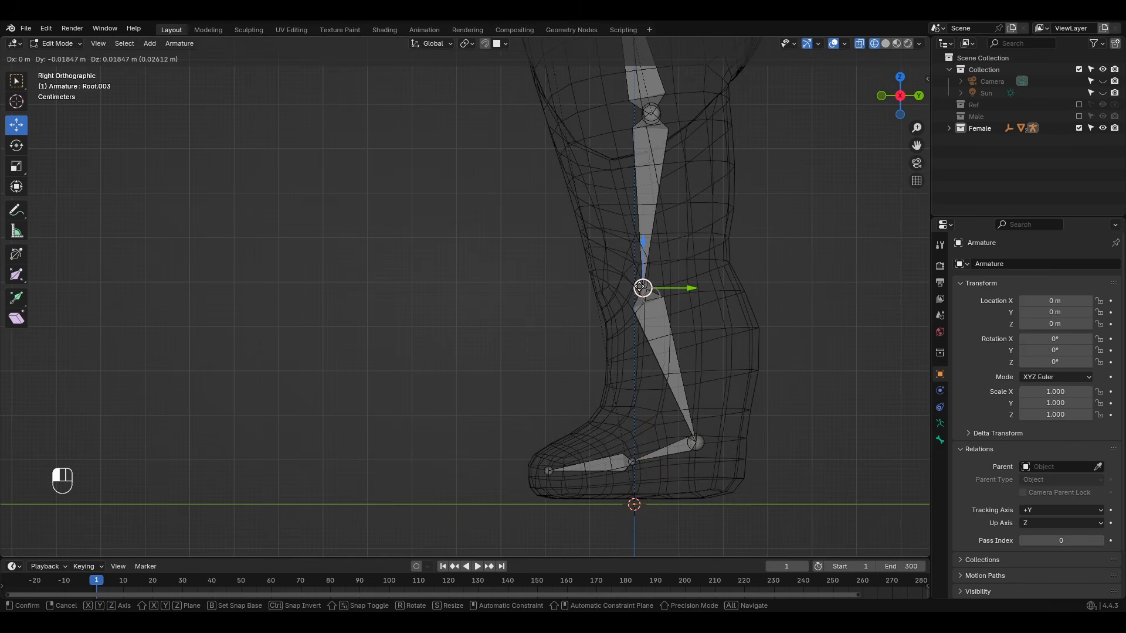
pyautogui.press('g')
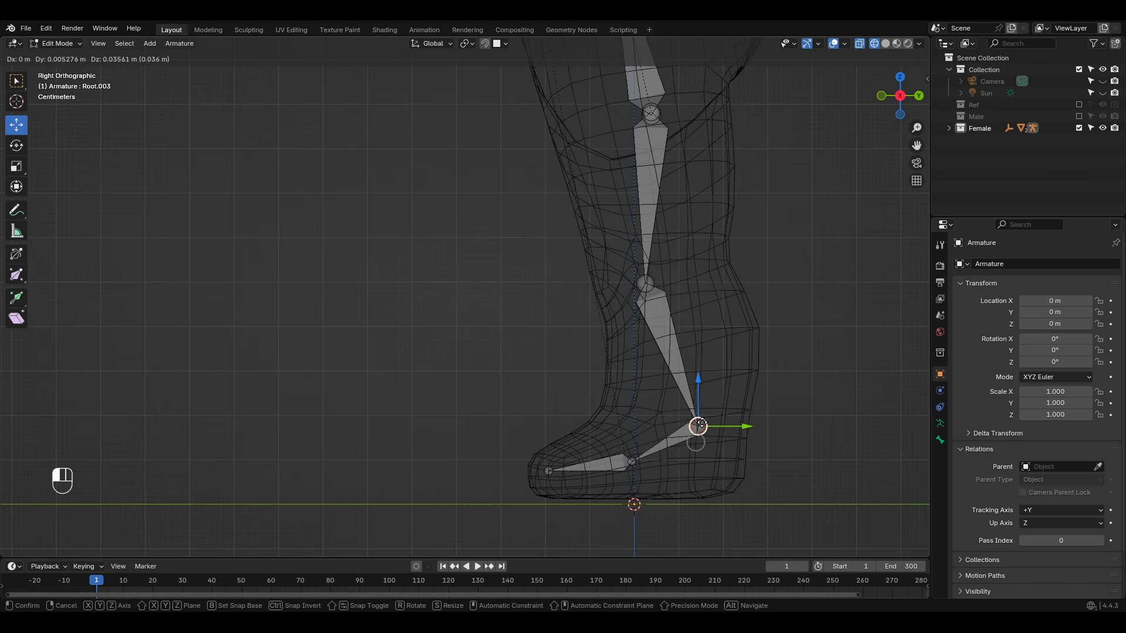
pyautogui.click(606, 434)
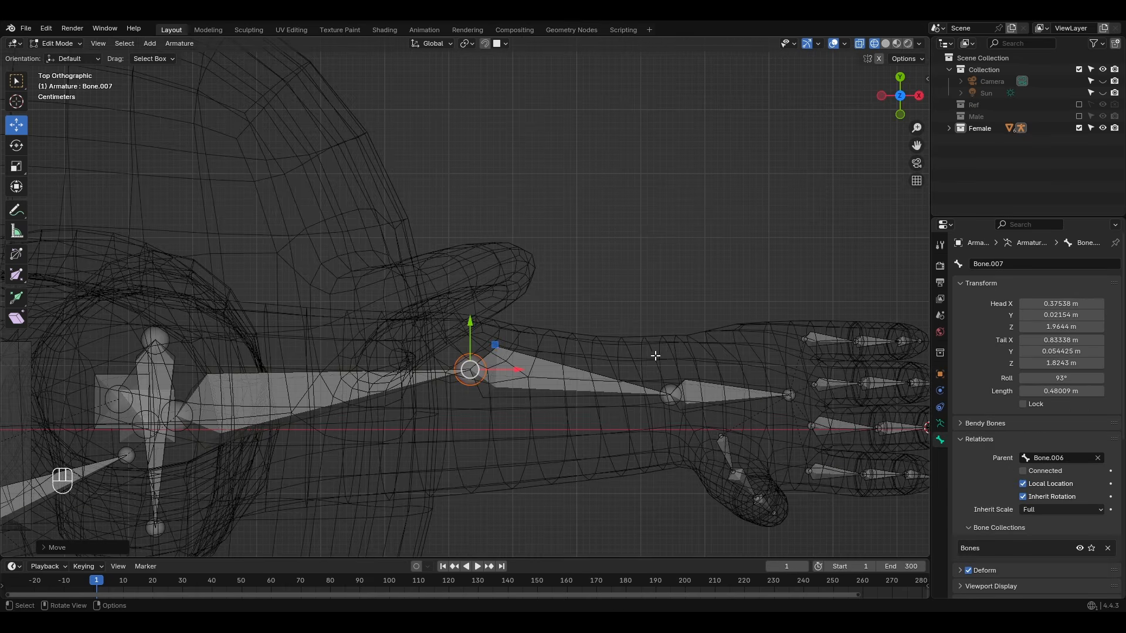
# Shift the left elbow, upper arm base and hand end joints along Y to follow the arm in top view
pyautogui.click(670, 414)
pyautogui.moveTo(671, 361); pyautogui.dragTo(671, 379)
pyautogui.keyDown('shift'); pyautogui.moveTo(469, 378); pyautogui.dragTo(682, 358, button='middle'); pyautogui.keyUp('shift')
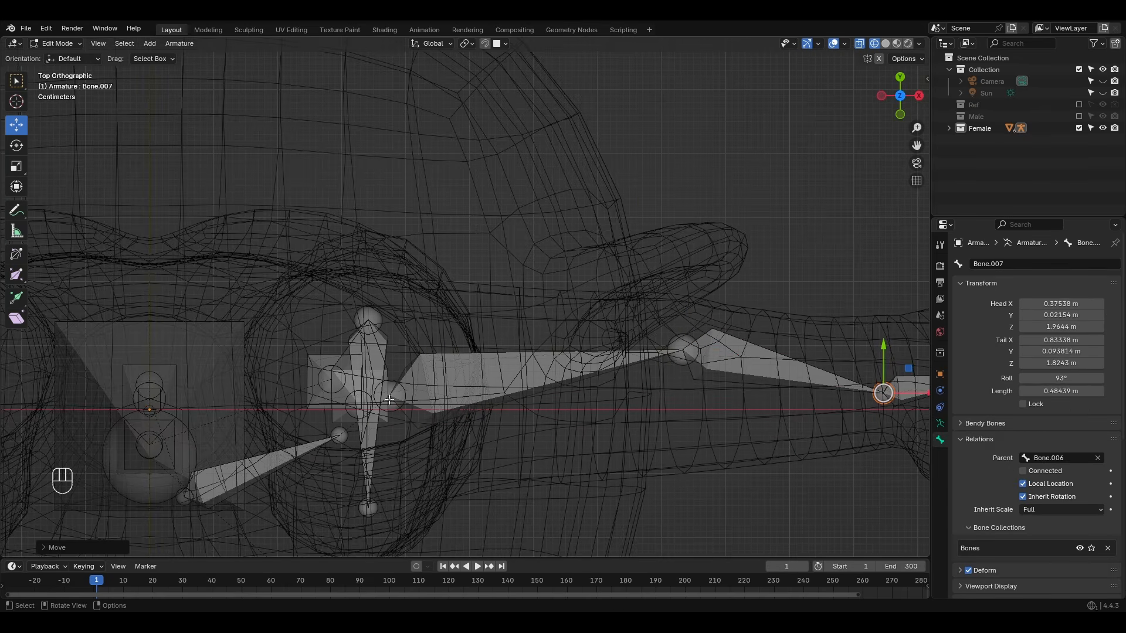
pyautogui.click(389, 396)
pyautogui.moveTo(389, 366); pyautogui.dragTo(389, 377)
pyautogui.keyDown('shift'); pyautogui.moveTo(766, 377); pyautogui.dragTo(435, 342, button='middle'); pyautogui.keyUp('shift')
pyautogui.click(669, 339)
pyautogui.moveTo(671, 314); pyautogui.dragTo(671, 326)
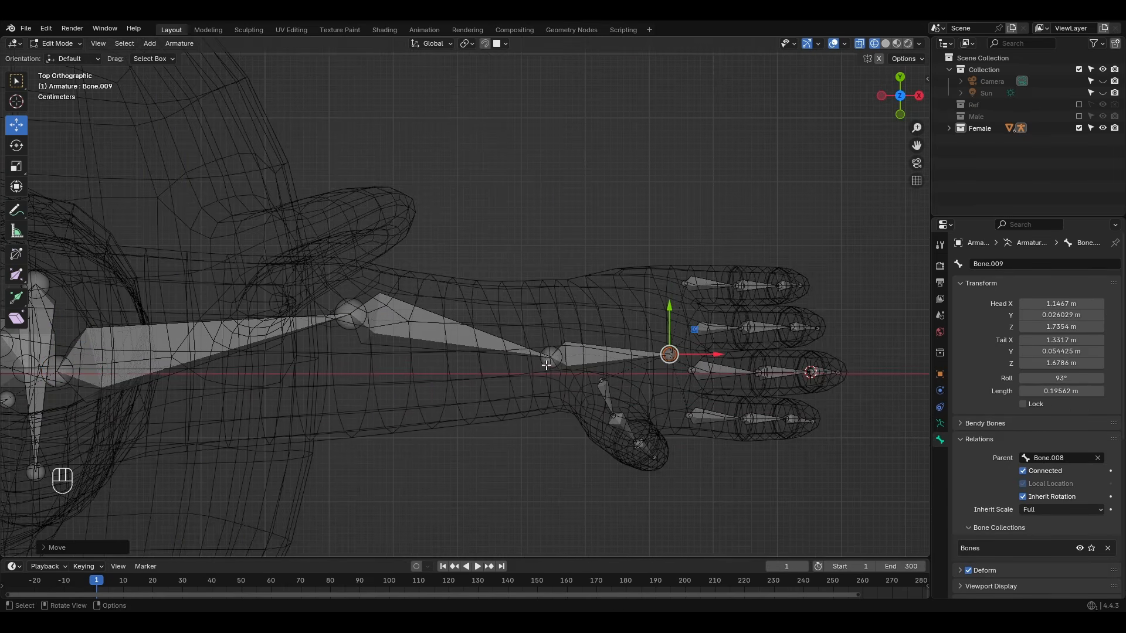
# Rename the upper spine, neck, head, left eye and left shoulder bones as Spine 2, Neck, Head, Eye L and Shoulder L
pyautogui.press('F2')
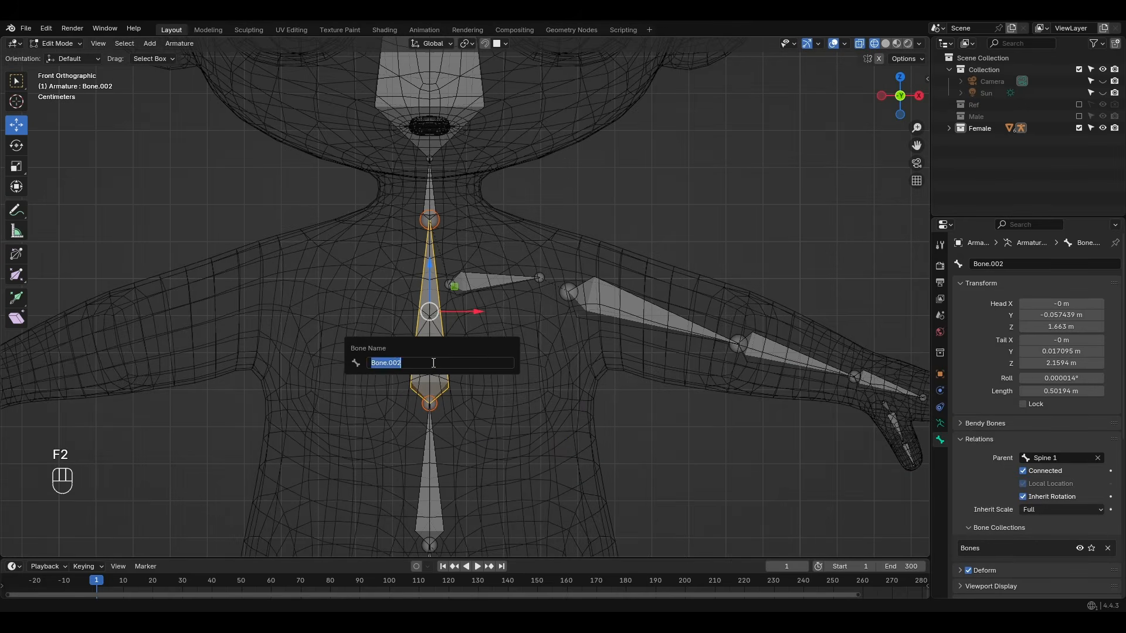
pyautogui.press('F2')
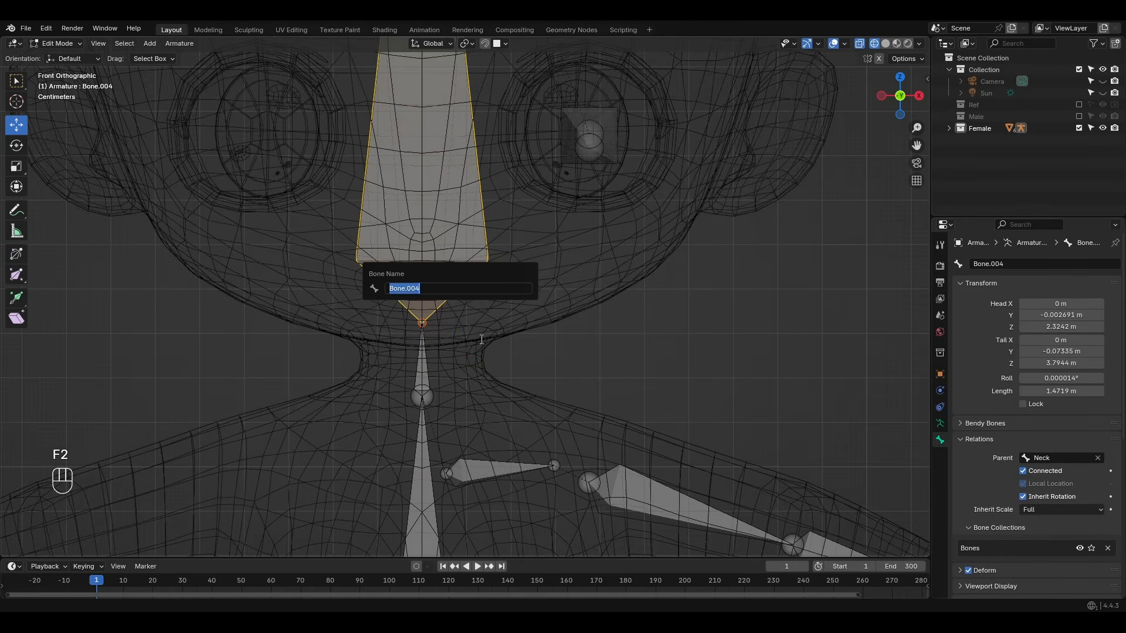
pyautogui.write('E')
pyautogui.write('Shoulder')
pyautogui.press('Return')
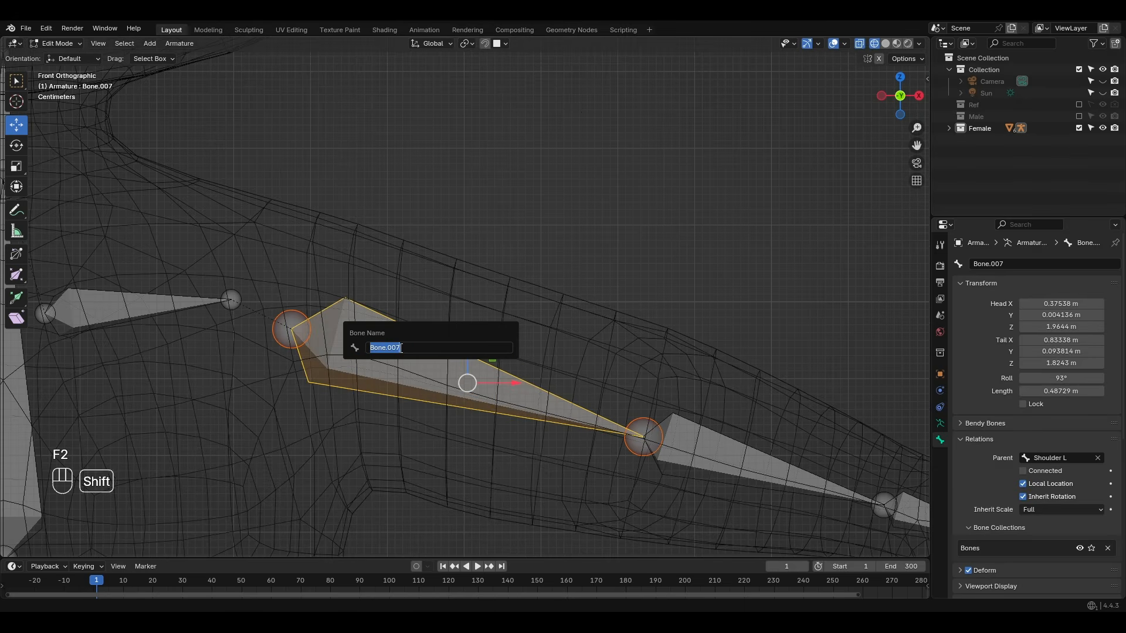
# Rename the left upper arm bone as Arm L and the lower arm bone as Forearm L
pyautogui.press('Return')
pyautogui.press('F2')
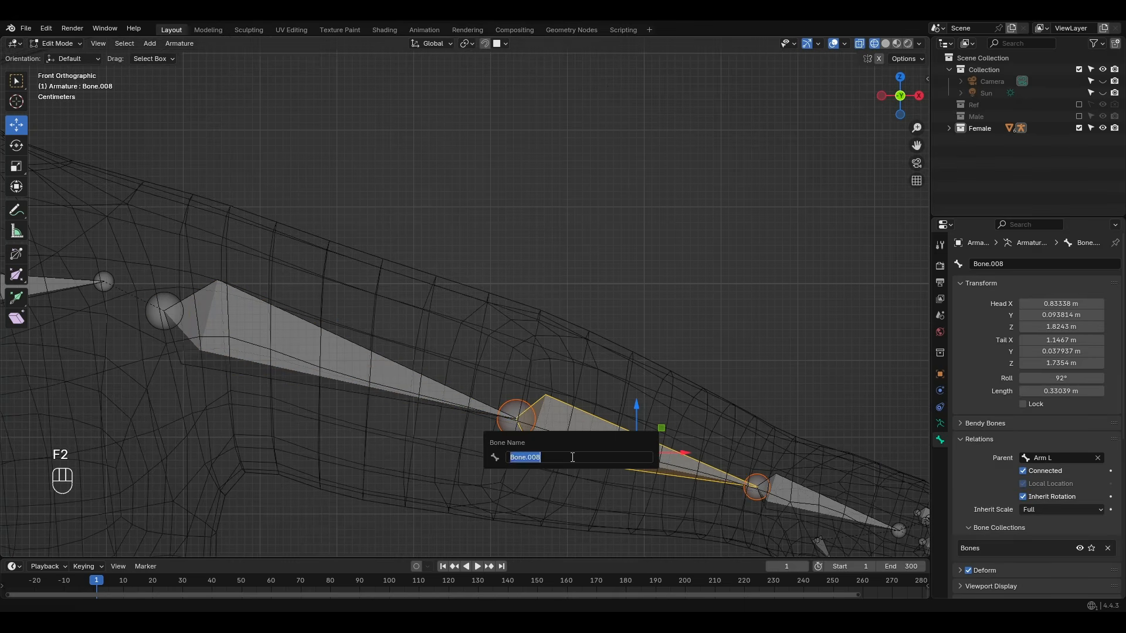
pyautogui.write('Forearm')
pyautogui.write('L')
pyautogui.press('Return')
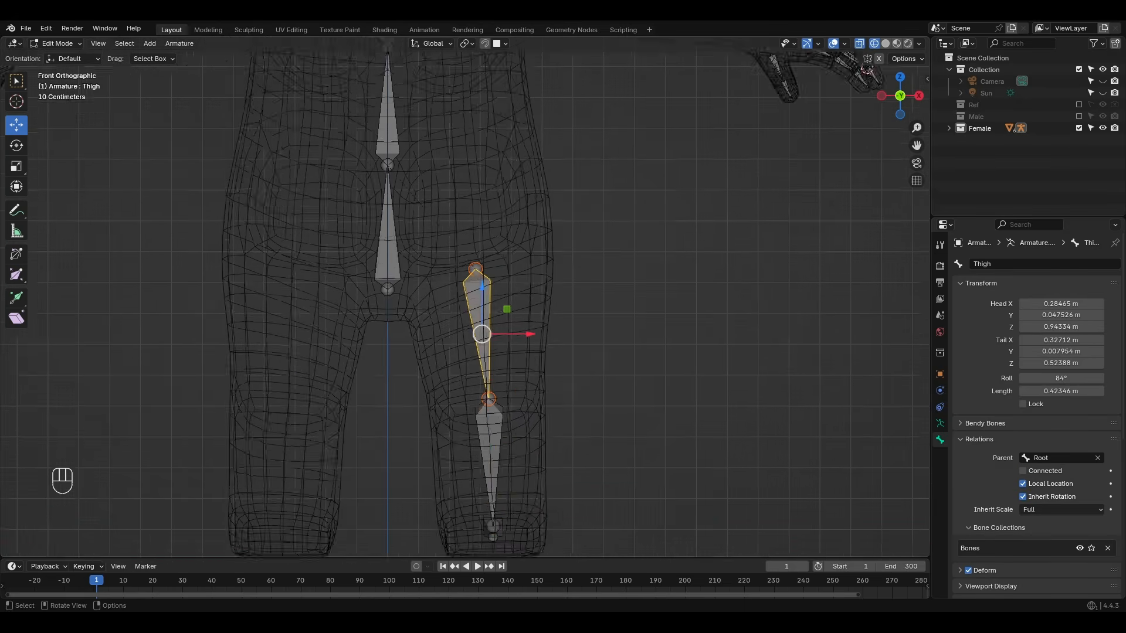
# Name the left upper leg bone Thigh and the foot bone Foot
pyautogui.press('F2')
pyautogui.write('Foo')
pyautogui.press('Return')
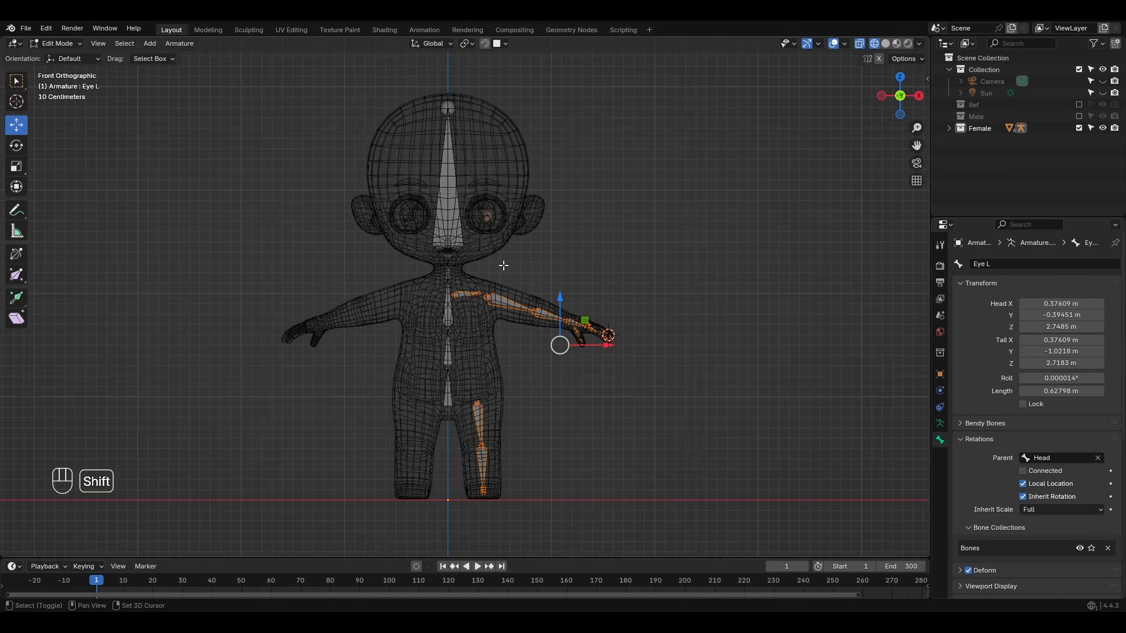
# Symmetrize the selected left arm, hand and leg bones, plus the Eye L bone, to the character's other side
pyautogui.rightClick(476, 276)
pyautogui.click(448, 351)
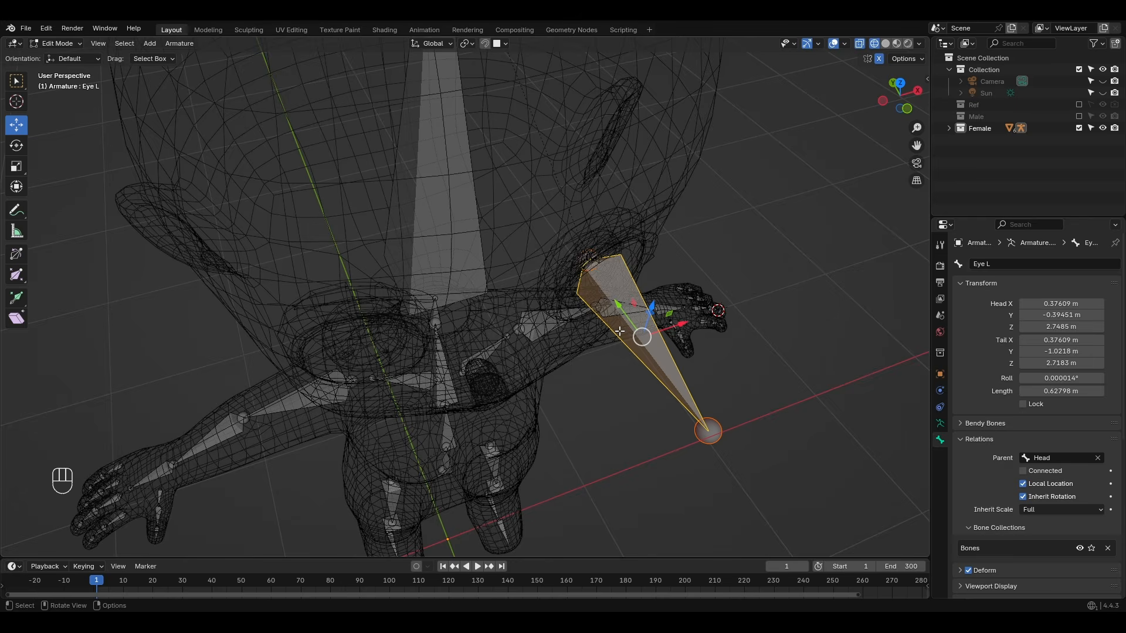
pyautogui.rightClick(620, 331)
pyautogui.click(611, 325)
# Select all the character's meshes with the armature as active object and parent them with Automatic Weights
pyautogui.moveTo(333, 156); pyautogui.dragTo(507, 397)
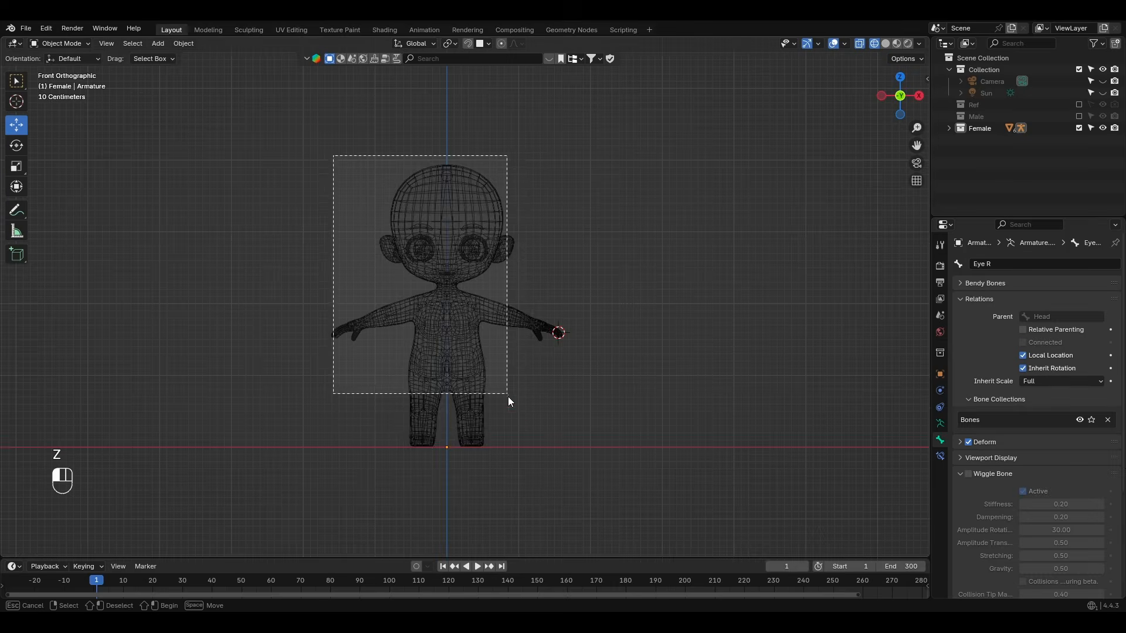
pyautogui.scroll(3, 438, 191)
pyautogui.keyDown('shift'); pyautogui.click(440, 155); pyautogui.keyUp('shift')
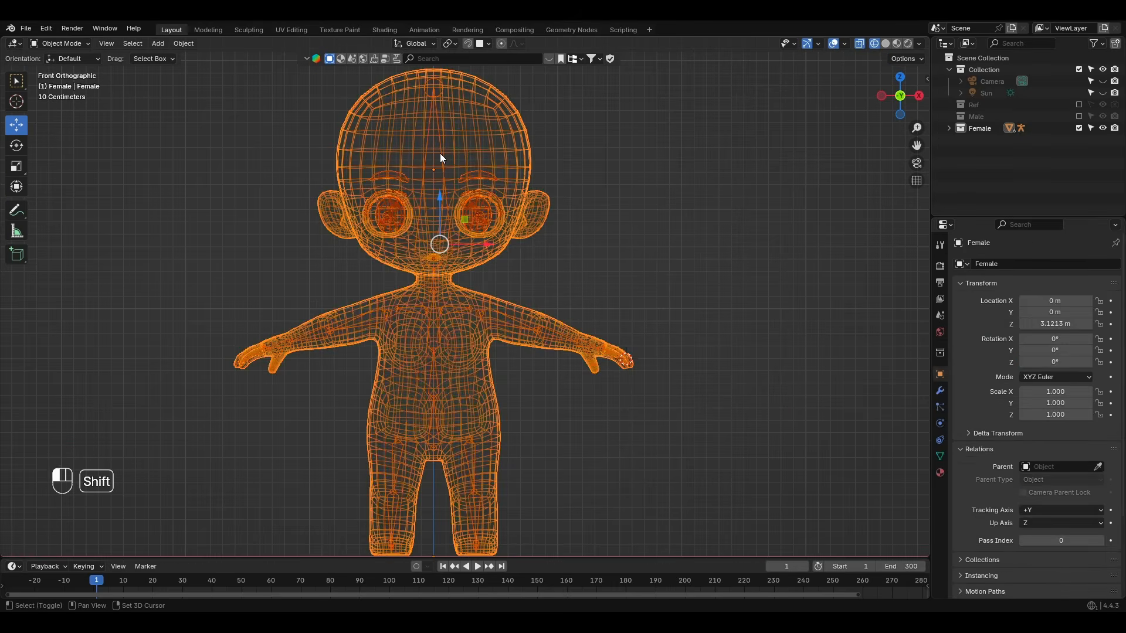
pyautogui.keyDown('shift'); pyautogui.click(440, 154); pyautogui.keyUp('shift')
pyautogui.scroll(-1, 472, 238)
pyautogui.keyDown('shift'); pyautogui.moveTo(473, 244); pyautogui.dragTo(486, 266, button='middle'); pyautogui.keyUp('shift')
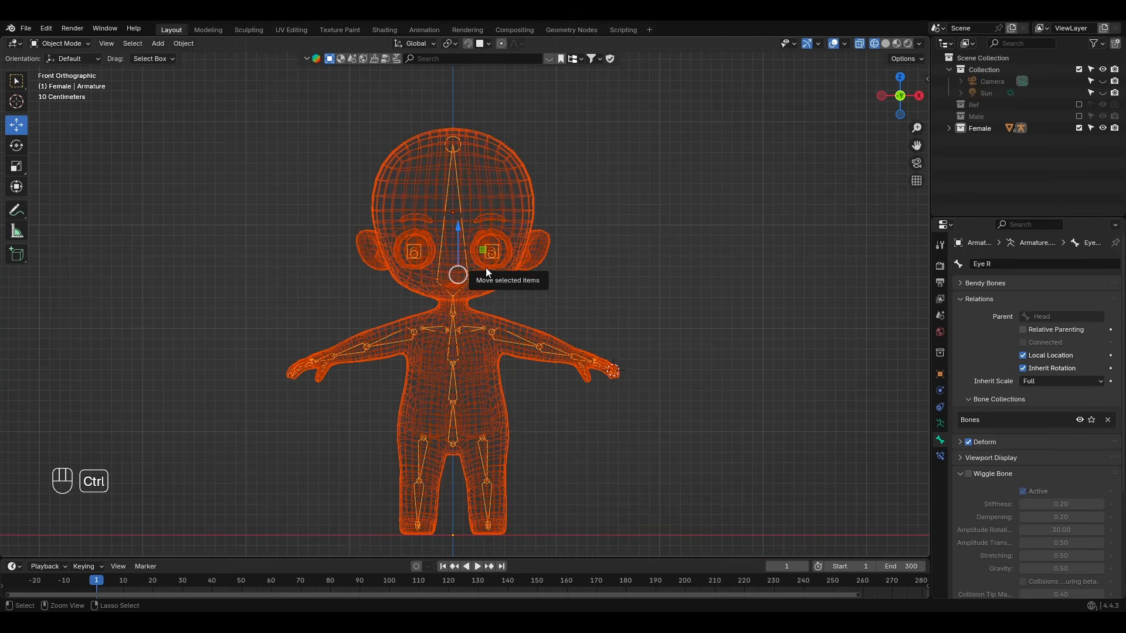
pyautogui.hotkey('ctrl', 'p')
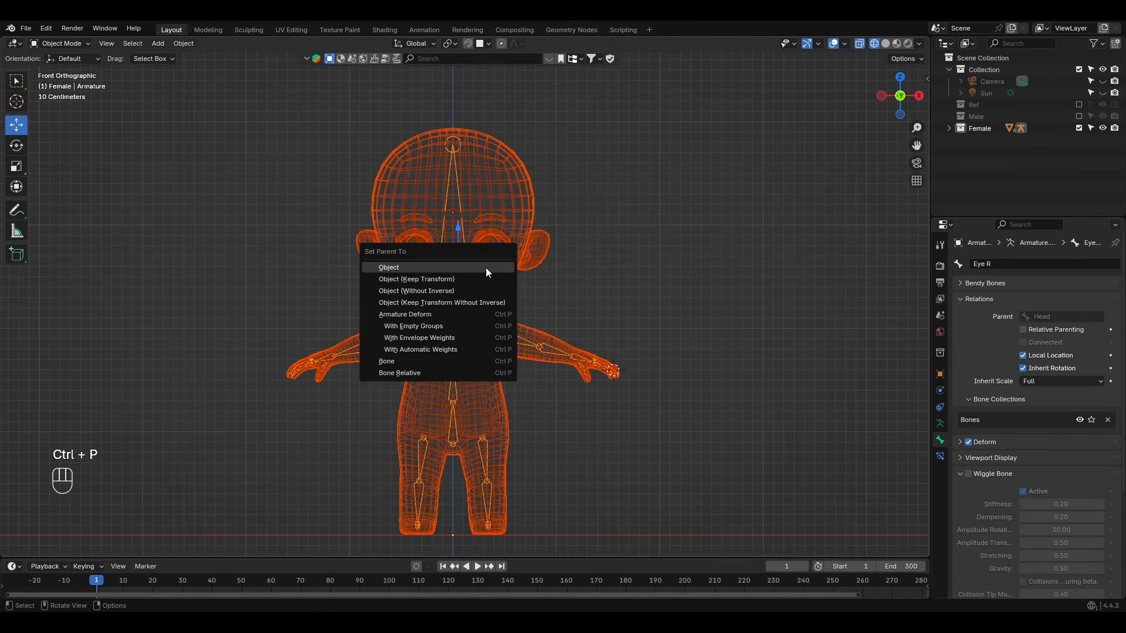
pyautogui.click(456, 349)
# Switch the armature to Pose Mode and test-rotate the Arm L and Forearm L bones, cancelling each rotation
pyautogui.scroll(3, 527, 360)
pyautogui.click(541, 357)
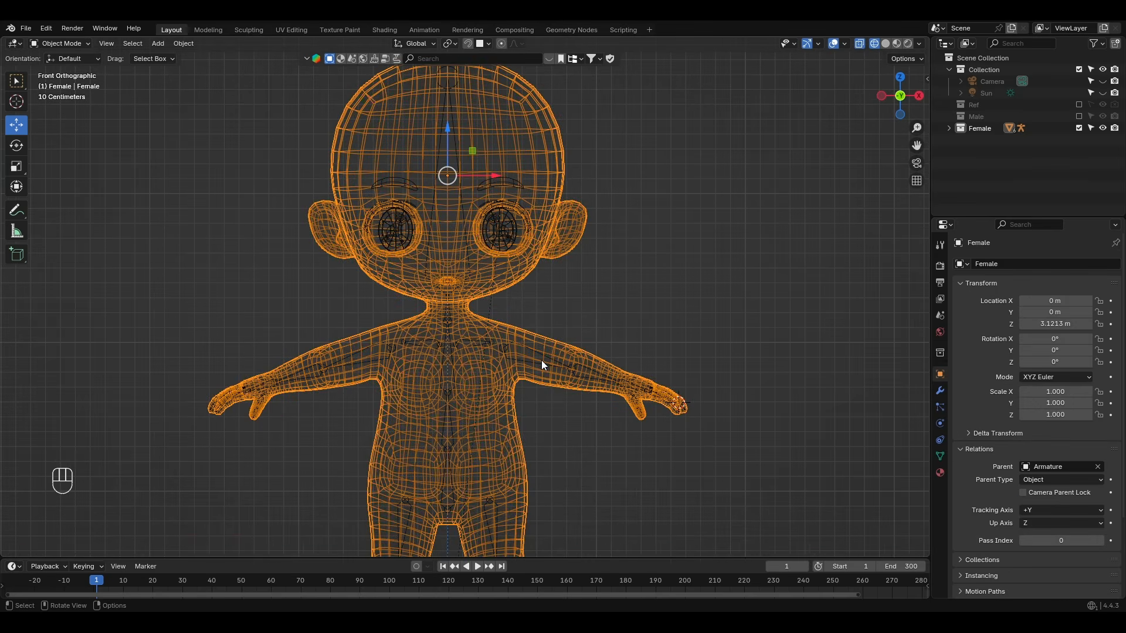
pyautogui.click(541, 360)
pyautogui.hotkey('ctrl', 'Tab')
pyautogui.click(533, 359)
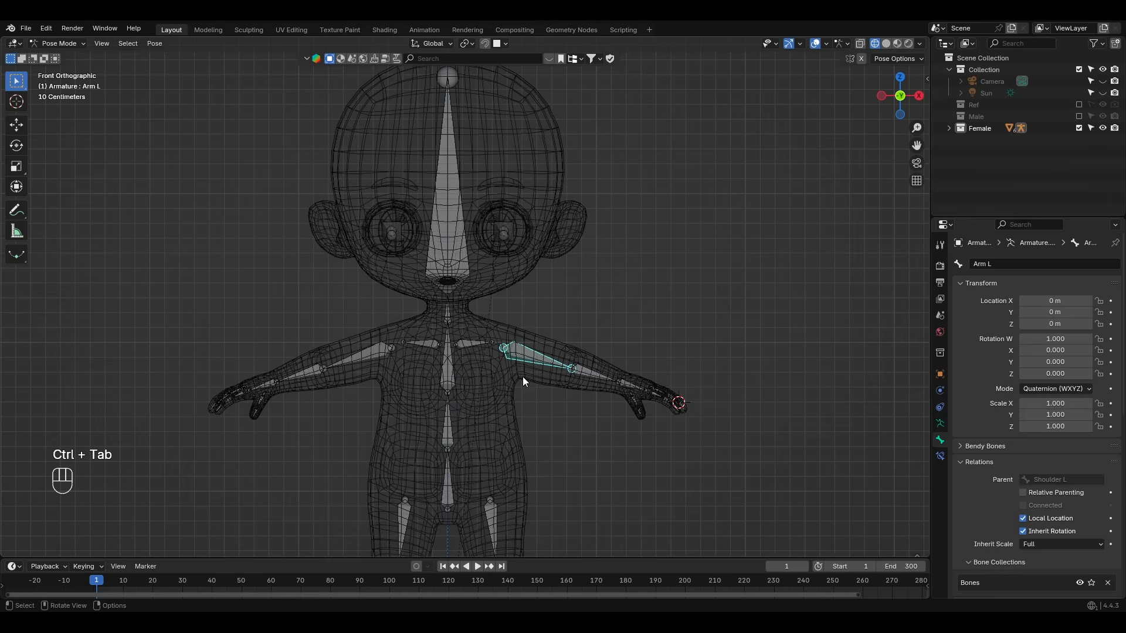
pyautogui.press('r')
pyautogui.rightClick(512, 382)
pyautogui.click(589, 374)
pyautogui.press('r')
pyautogui.rightClick(572, 389)
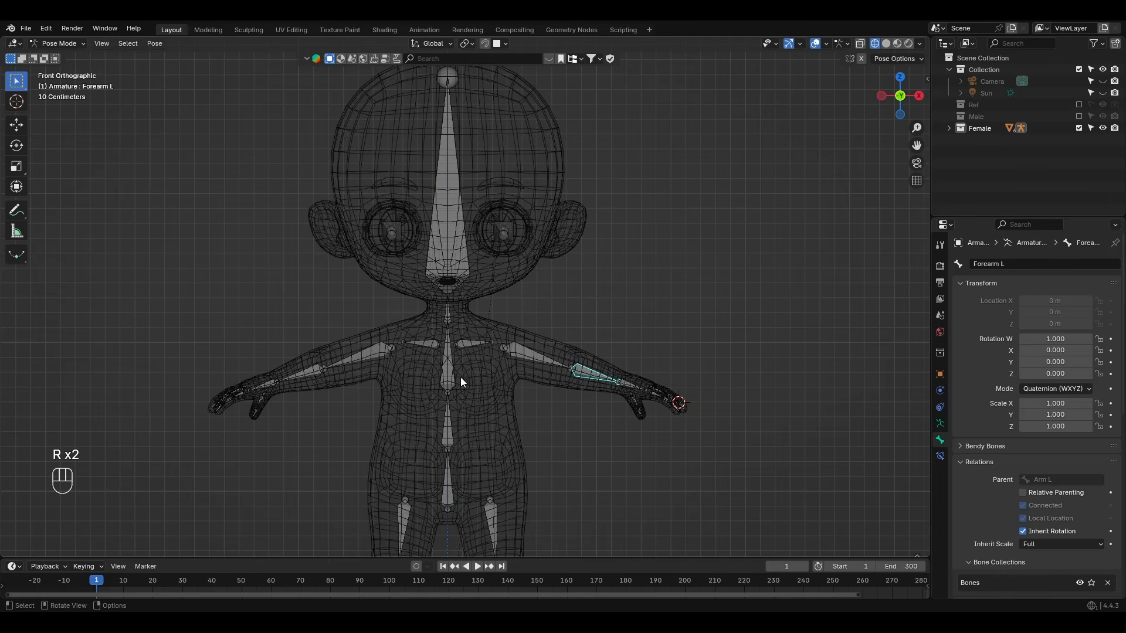
# Test-rotate the Spine 2 and Head bones freely, cancelling each rotation
pyautogui.click(460, 381)
pyautogui.press('r')
pyautogui.press('r')
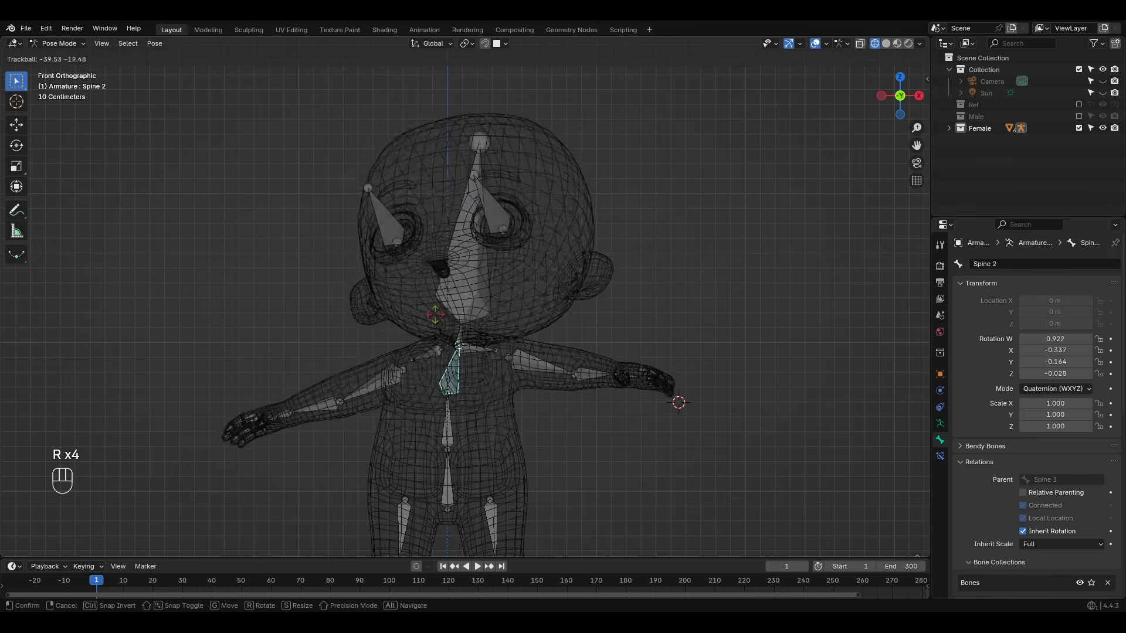
pyautogui.rightClick(439, 302)
pyautogui.click(443, 291)
pyautogui.press('r')
pyautogui.press('r')
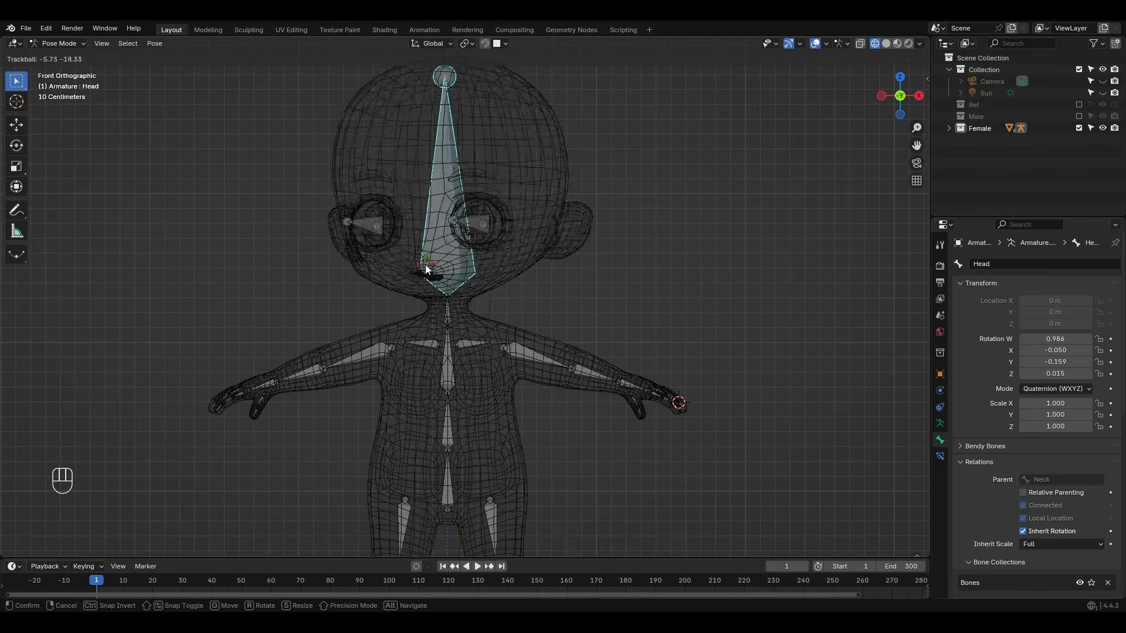
pyautogui.rightClick(425, 268)
# Test-rotate the Arm R bone and the left hand bone, cancelling each rotation
pyautogui.click(371, 347)
pyautogui.press('r')
pyautogui.press('r')
pyautogui.rightClick(381, 346)
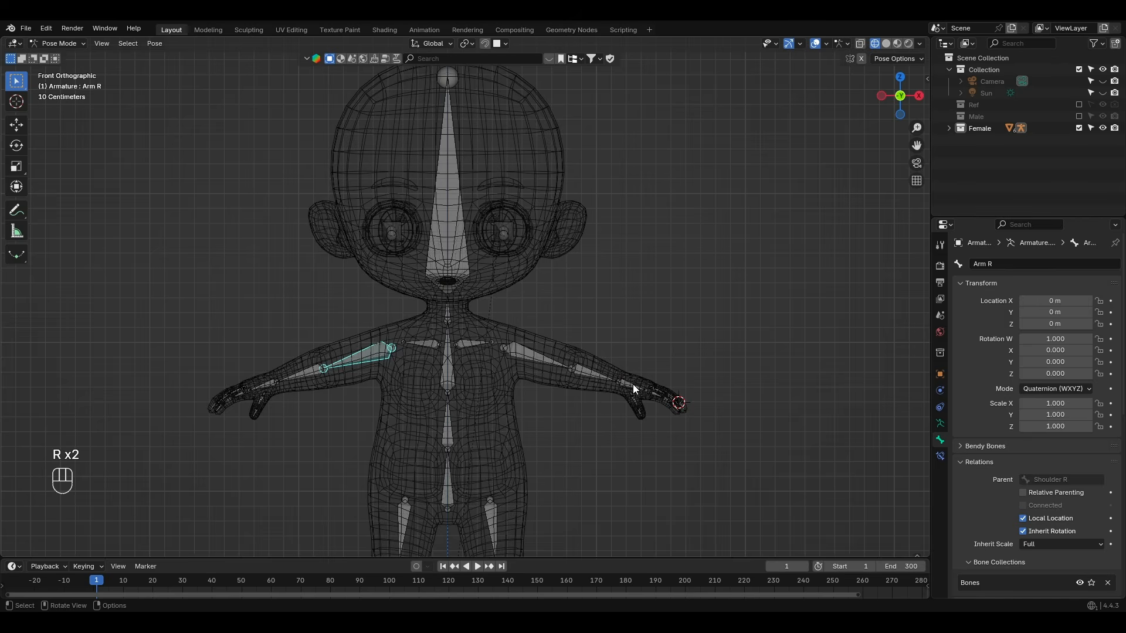
pyautogui.click(632, 384)
pyautogui.press('r')
pyautogui.press('r')
pyautogui.rightClick(639, 389)
# Test-rotate the left index finger bones to check how the hand mesh deforms
pyautogui.keyDown('shift'); pyautogui.moveTo(640, 404); pyautogui.dragTo(540, 412, button='middle'); pyautogui.keyUp('shift')
pyautogui.scroll(4, 540, 412)
pyautogui.scroll(1, 540, 411)
pyautogui.click(587, 406)
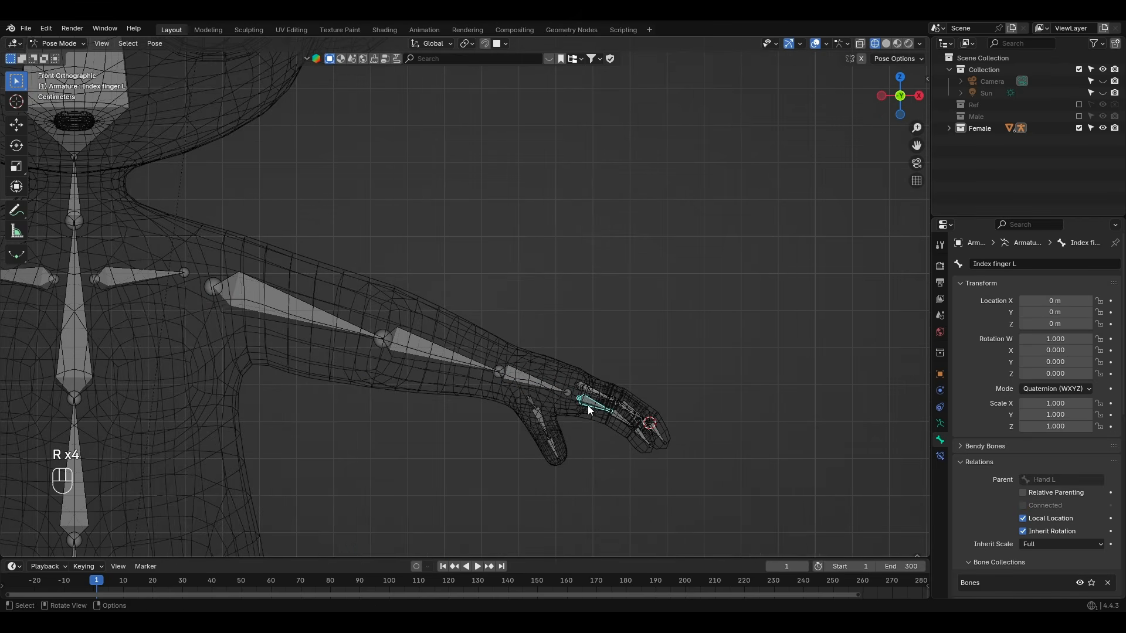
pyautogui.press('r')
pyautogui.click(621, 424)
pyautogui.press('r')
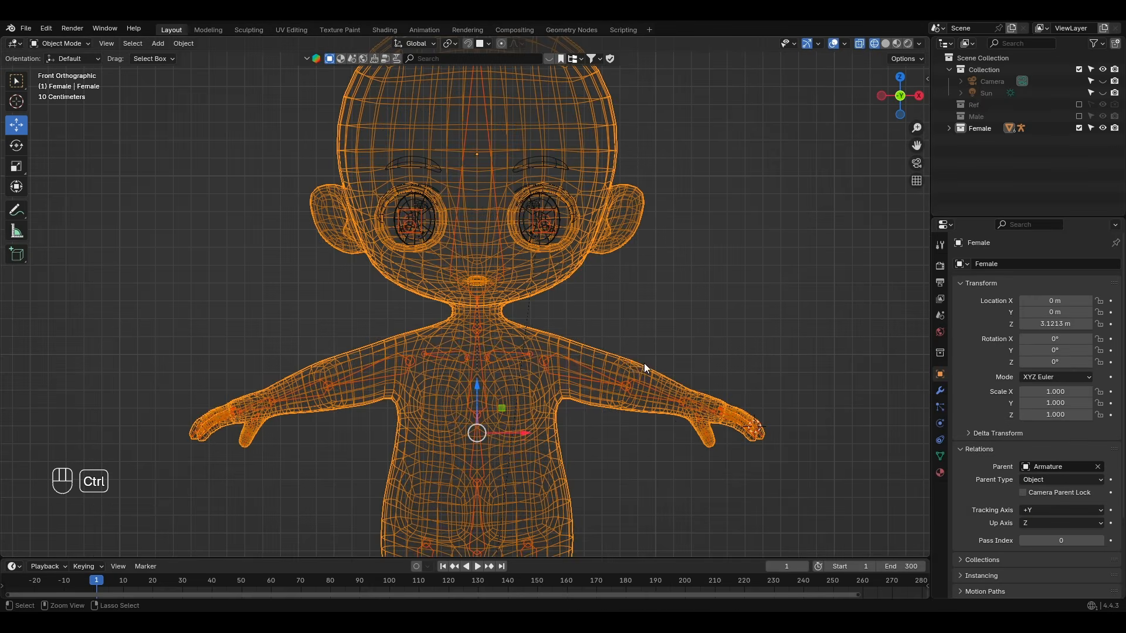
# Switch the Female mesh to Weight Paint mode and display the Forearm L, spine and Root bone weights
pyautogui.hotkey('ctrl', 'Tab')
pyautogui.click(536, 319)
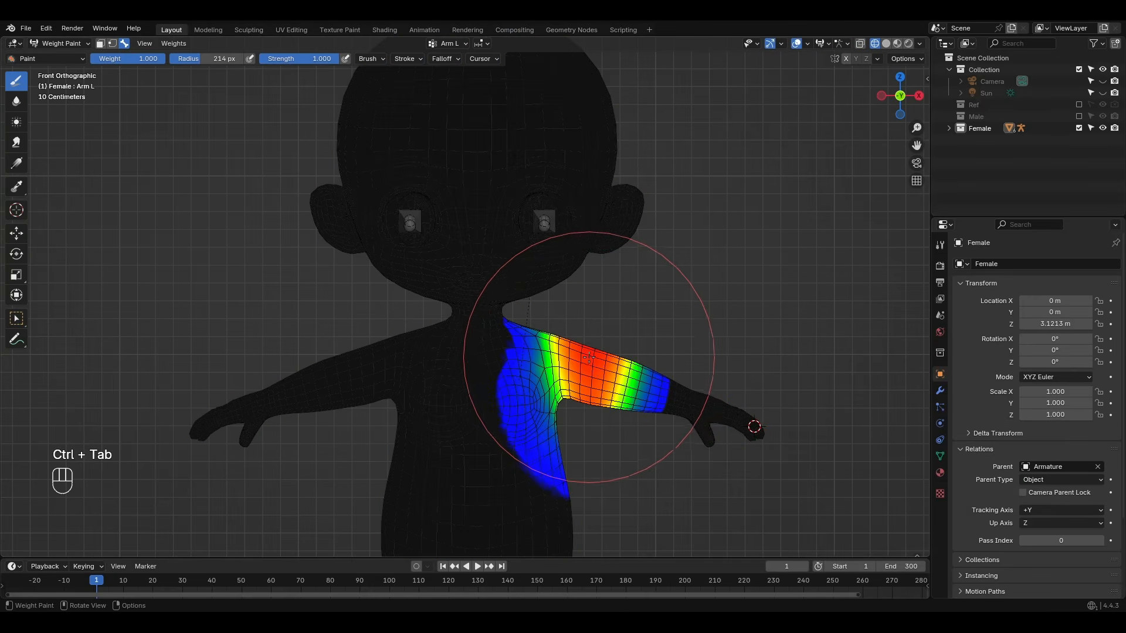
pyautogui.keyDown('ctrl'); pyautogui.keyDown('shift'); pyautogui.click(678, 381); pyautogui.keyUp('shift'); pyautogui.keyUp('ctrl')
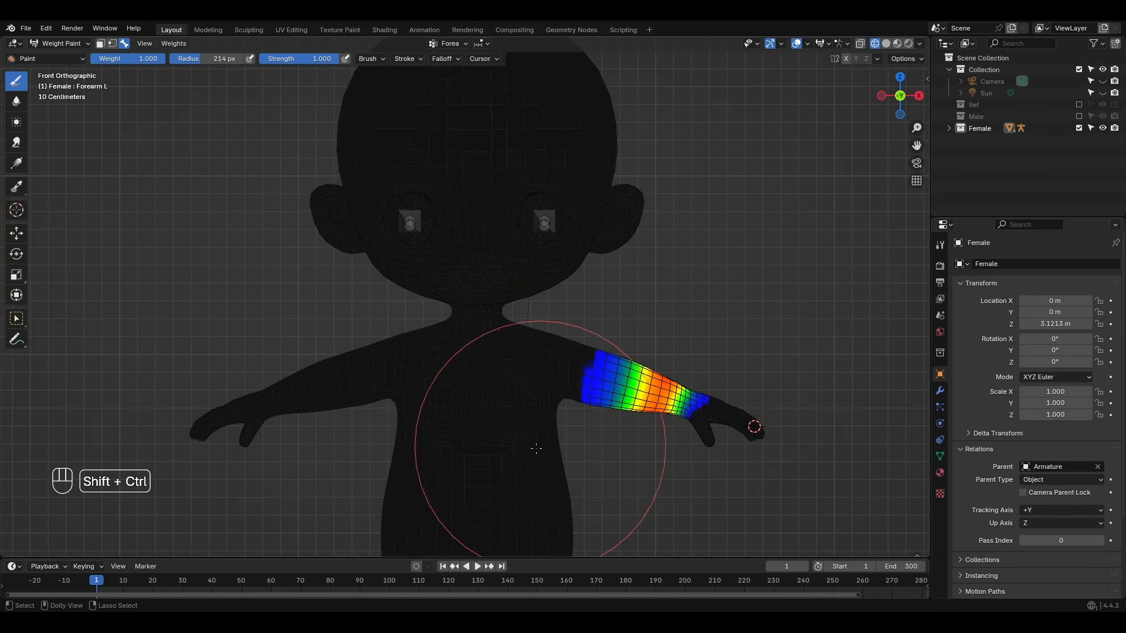
pyautogui.keyDown('ctrl'); pyautogui.keyDown('shift'); pyautogui.click(479, 430); pyautogui.keyUp('shift'); pyautogui.keyUp('ctrl')
pyautogui.keyDown('shift'); pyautogui.moveTo(449, 524); pyautogui.dragTo(459, 387, button='middle'); pyautogui.keyUp('shift')
pyautogui.keyDown('ctrl'); pyautogui.keyDown('shift'); pyautogui.click(462, 352); pyautogui.keyUp('shift'); pyautogui.keyUp('ctrl')
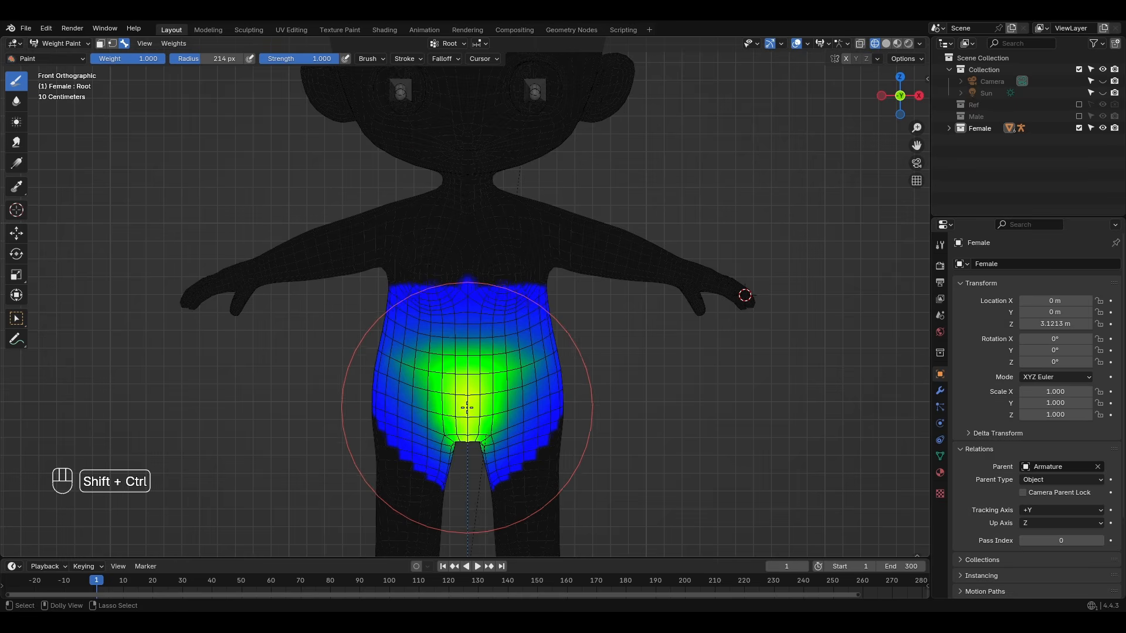
# Examine the weights of the shoulder, Leg L and both thigh bones in turn
pyautogui.keyDown('ctrl'); pyautogui.keyDown('shift'); pyautogui.click(431, 238); pyautogui.keyUp('shift'); pyautogui.keyUp('ctrl')
pyautogui.keyDown('ctrl'); pyautogui.keyDown('shift'); pyautogui.click(502, 272); pyautogui.keyUp('shift'); pyautogui.keyUp('ctrl')
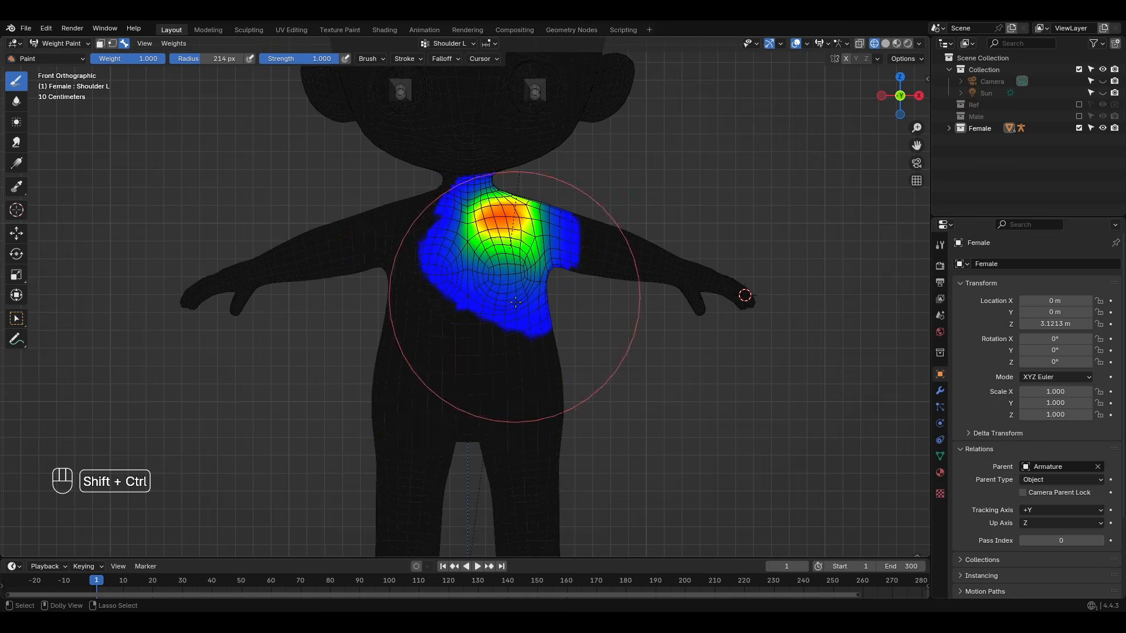
pyautogui.keyDown('ctrl'); pyautogui.keyDown('shift'); pyautogui.click(531, 464); pyautogui.keyUp('shift'); pyautogui.keyUp('ctrl')
pyautogui.keyDown('shift'); pyautogui.moveTo(527, 507); pyautogui.dragTo(510, 383, button='middle'); pyautogui.keyUp('shift')
pyautogui.keyDown('ctrl'); pyautogui.keyDown('shift'); pyautogui.click(509, 422); pyautogui.keyUp('shift'); pyautogui.keyUp('ctrl')
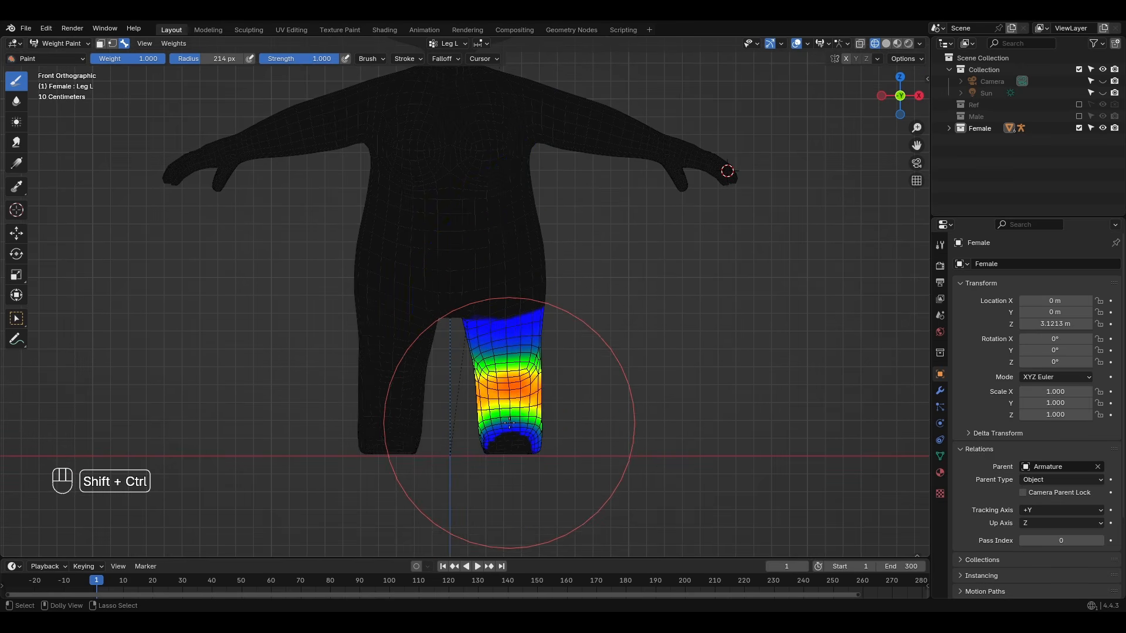
pyautogui.keyDown('ctrl'); pyautogui.keyDown('shift'); pyautogui.click(384, 282); pyautogui.keyUp('shift'); pyautogui.keyUp('ctrl')
pyautogui.keyDown('shift'); pyautogui.moveTo(574, 134); pyautogui.dragTo(604, 314, button='middle'); pyautogui.keyUp('shift')
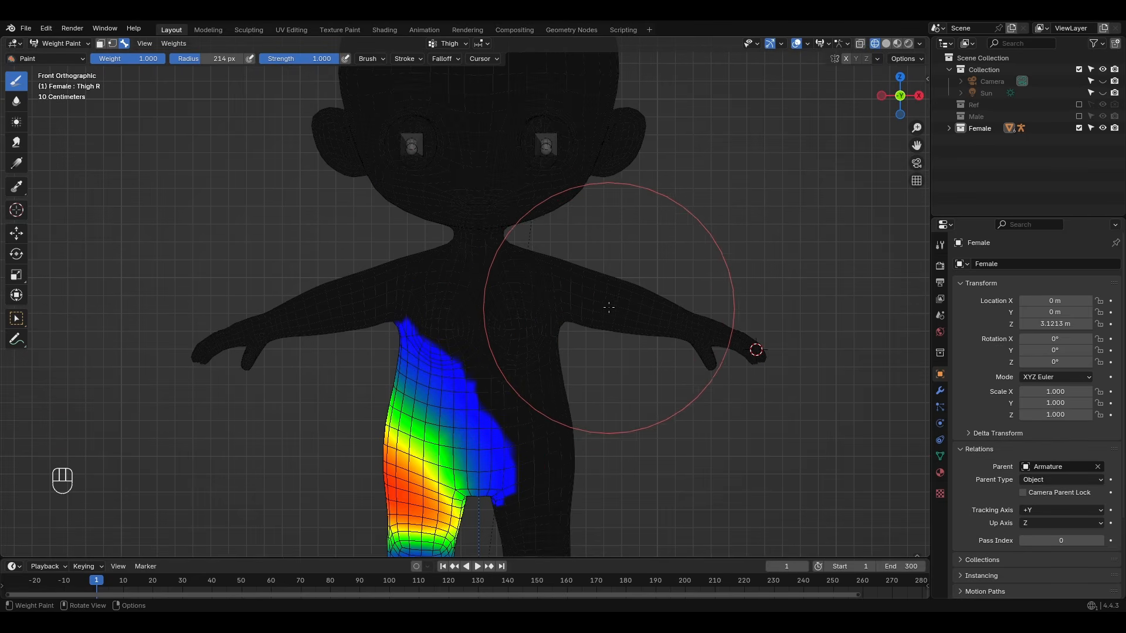
# Select the Arm L bone and test-rotate it in Weight Paint mode, cancelling the rotation
pyautogui.keyDown('ctrl'); pyautogui.keyDown('shift'); pyautogui.click(594, 295); pyautogui.keyUp('shift'); pyautogui.keyUp('ctrl')
pyautogui.scroll(2, 594, 295)
pyautogui.press('r')
pyautogui.press('r')
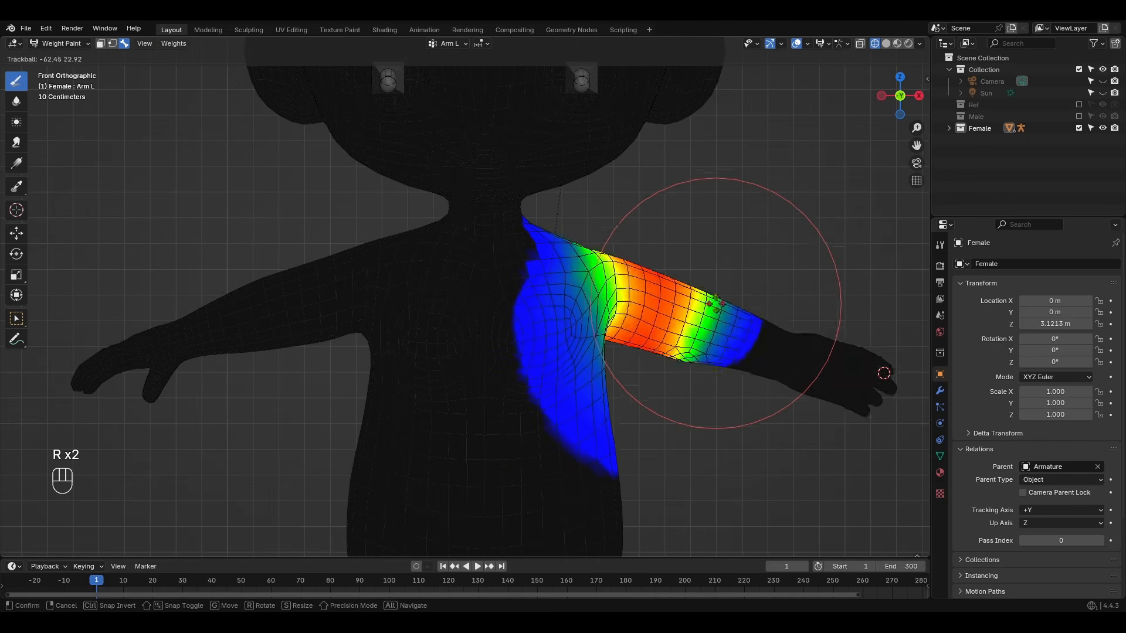
pyautogui.press('r')
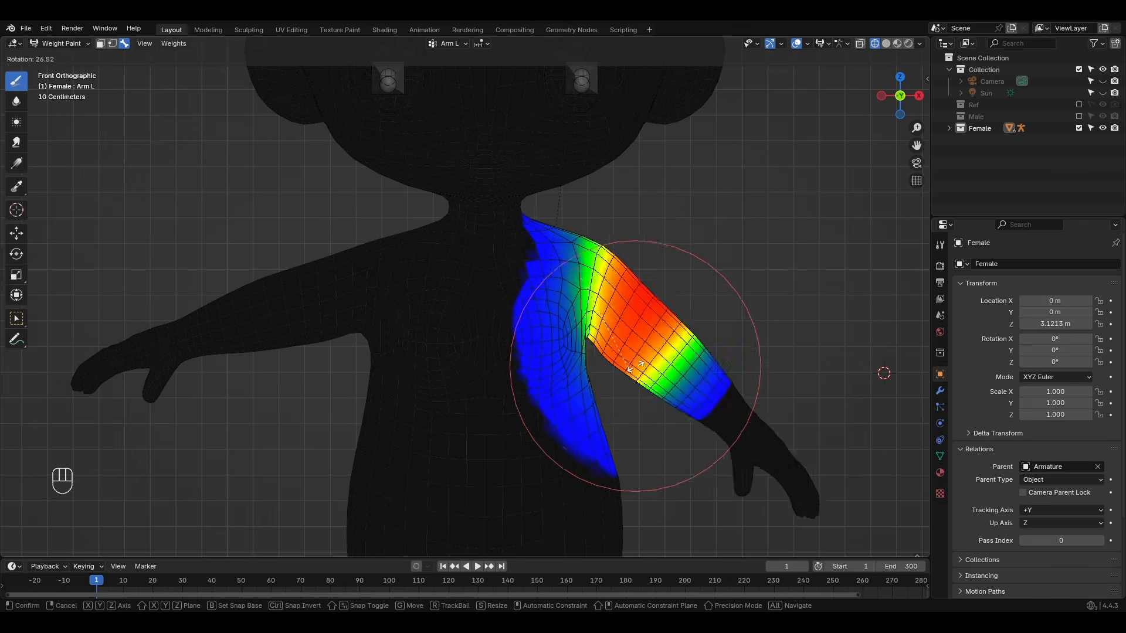
pyautogui.rightClick(670, 286)
# Test-rotate the Head and Neck bones to check their weights, cancelling each rotation
pyautogui.scroll(-1, 492, 254)
pyautogui.keyDown('shift'); pyautogui.moveTo(491, 253); pyautogui.dragTo(535, 366, button='middle'); pyautogui.keyUp('shift')
pyautogui.keyDown('ctrl'); pyautogui.keyDown('shift'); pyautogui.click(500, 268); pyautogui.keyUp('shift'); pyautogui.keyUp('ctrl')
pyautogui.scroll(-1, 508, 268)
pyautogui.keyDown('ctrl'); pyautogui.keyDown('shift'); pyautogui.click(528, 247); pyautogui.keyUp('shift'); pyautogui.keyUp('ctrl')
pyautogui.press('r')
pyautogui.press('r')
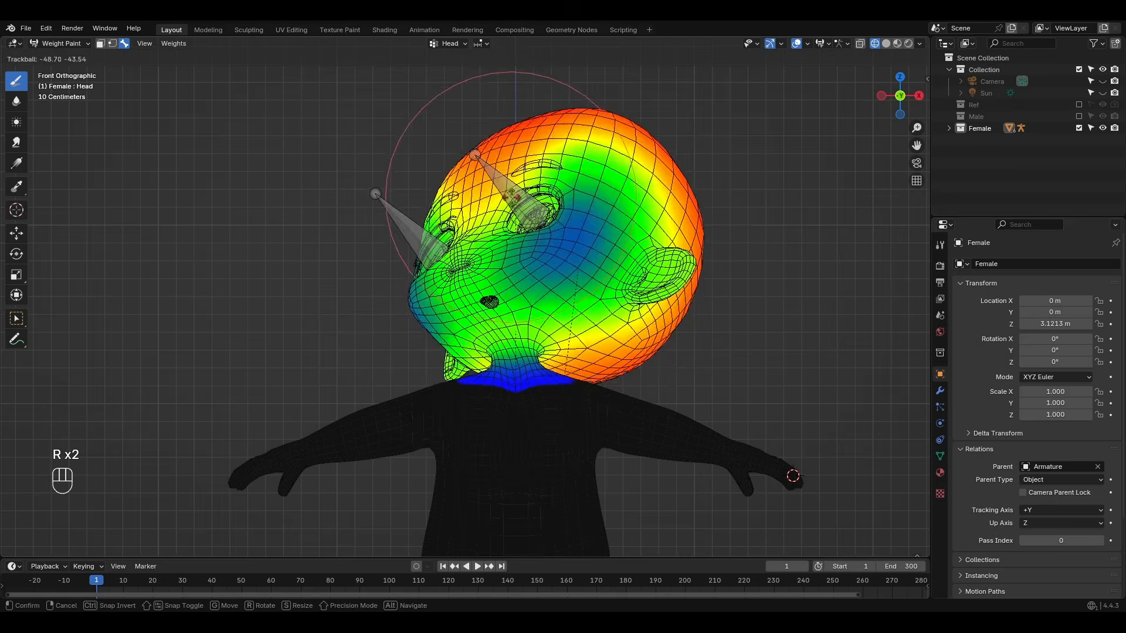
pyautogui.rightClick(554, 246)
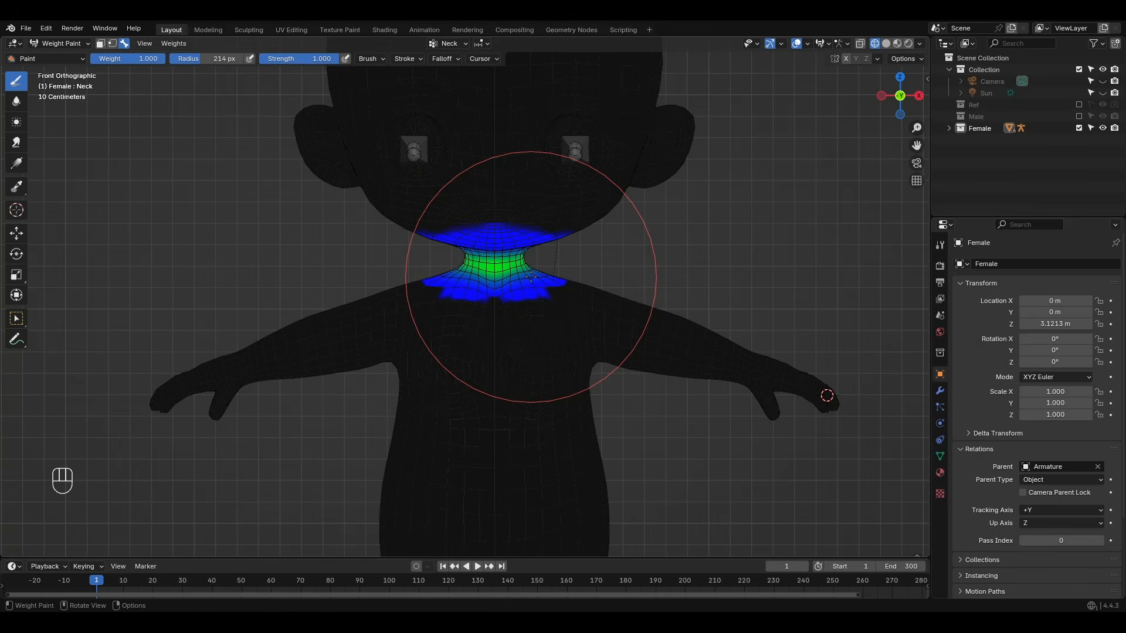
pyautogui.press('r')
pyautogui.press('r')
pyautogui.press('Escape')
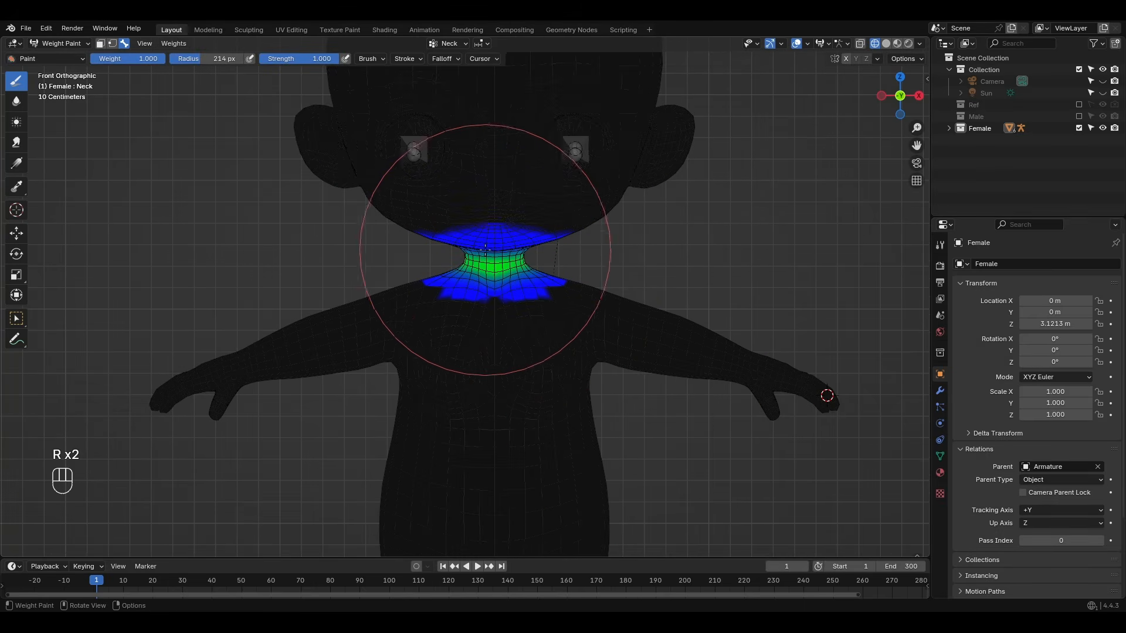
# Set the paint brush to radius 73 px and weight 0, and erase Neck weights from the front of the chin
pyautogui.press('f')
pyautogui.click(428, 213)
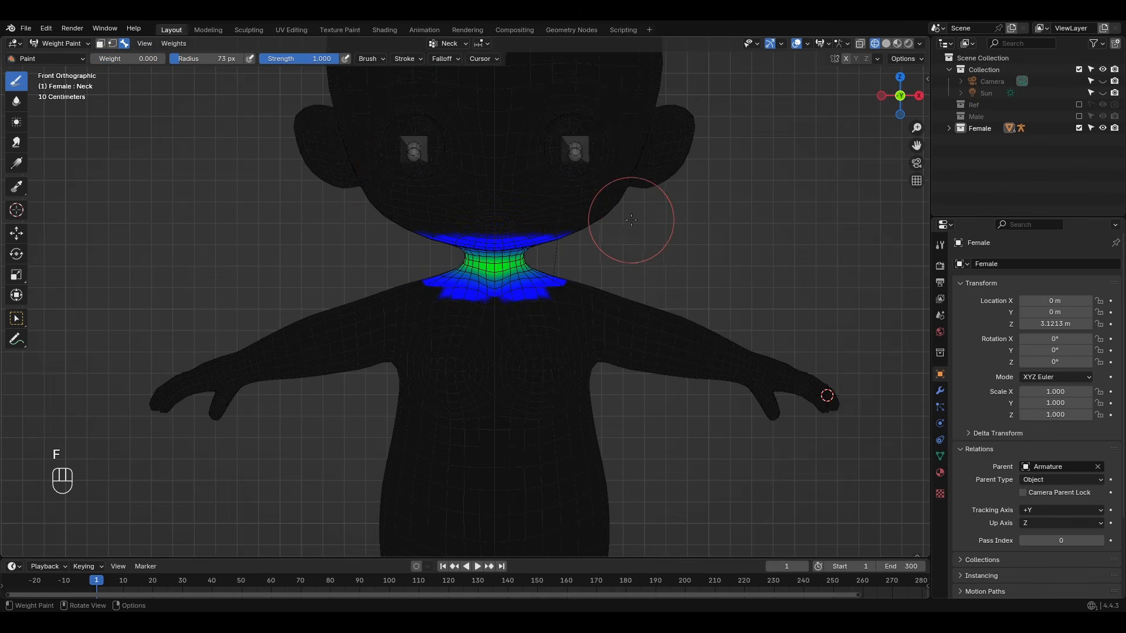
# Try erasing the Neck bone's weights along the jaw from the side, and undo the strokes
pyautogui.moveTo(668, 180); pyautogui.dragTo(389, 176, button='middle')
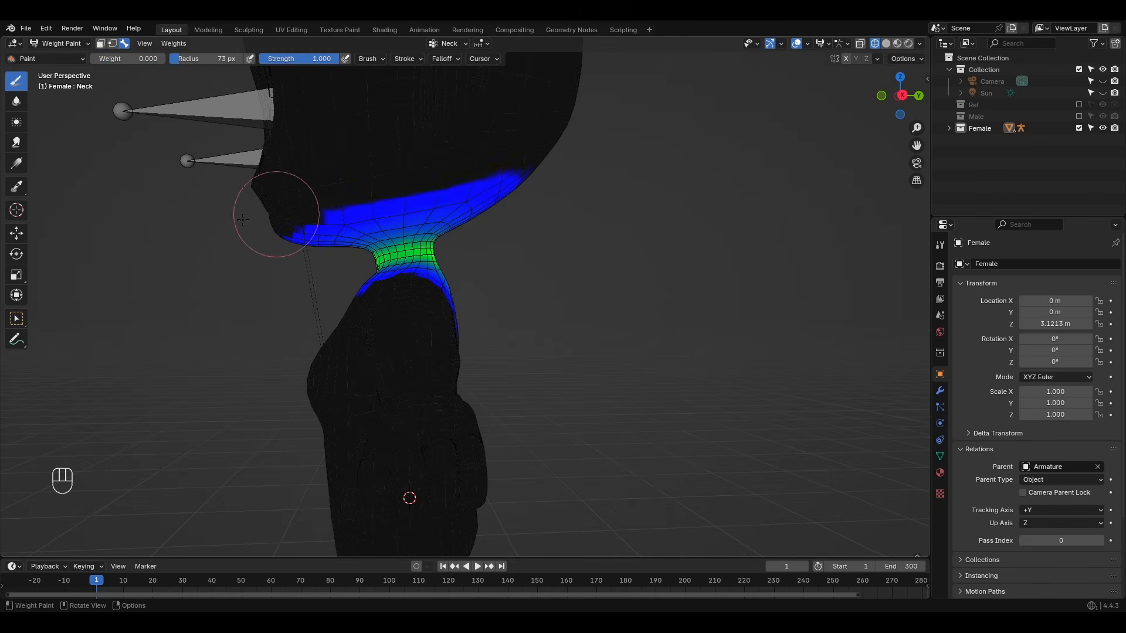
pyautogui.scroll(3, 548, 101)
pyautogui.scroll(-2, 522, 135)
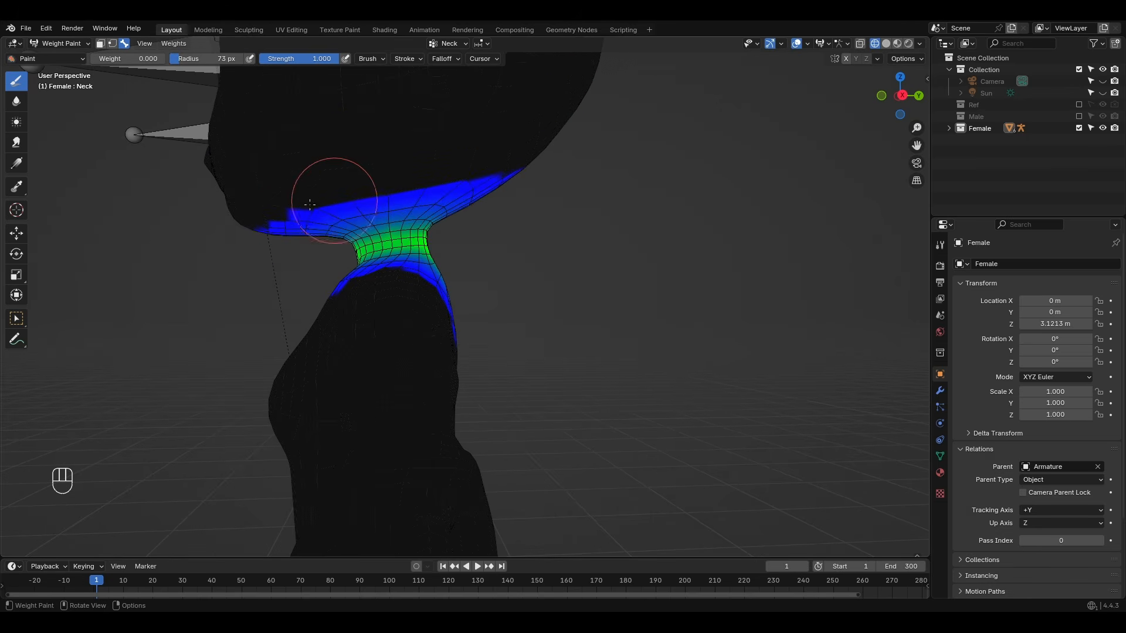
pyautogui.moveTo(232, 225); pyautogui.dragTo(464, 181)
pyautogui.hotkey('ctrl', 'z')
pyautogui.hotkey('ctrl', 'z')
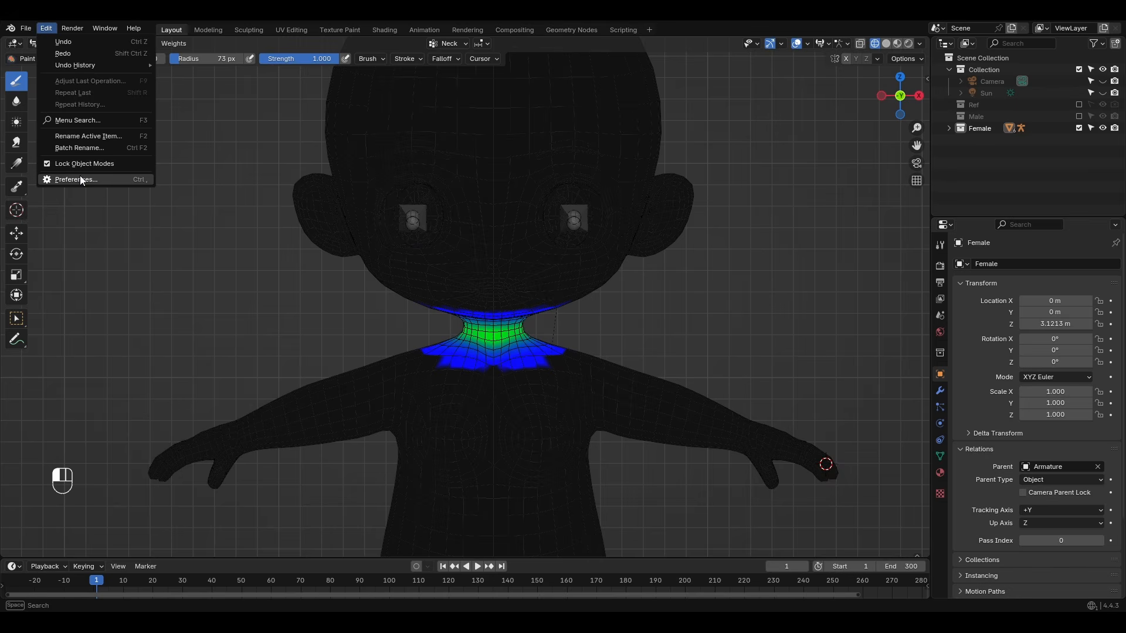
# Open the Preferences, and turn on Auto Normalize and X symmetry for weight painting
pyautogui.click(80, 179)
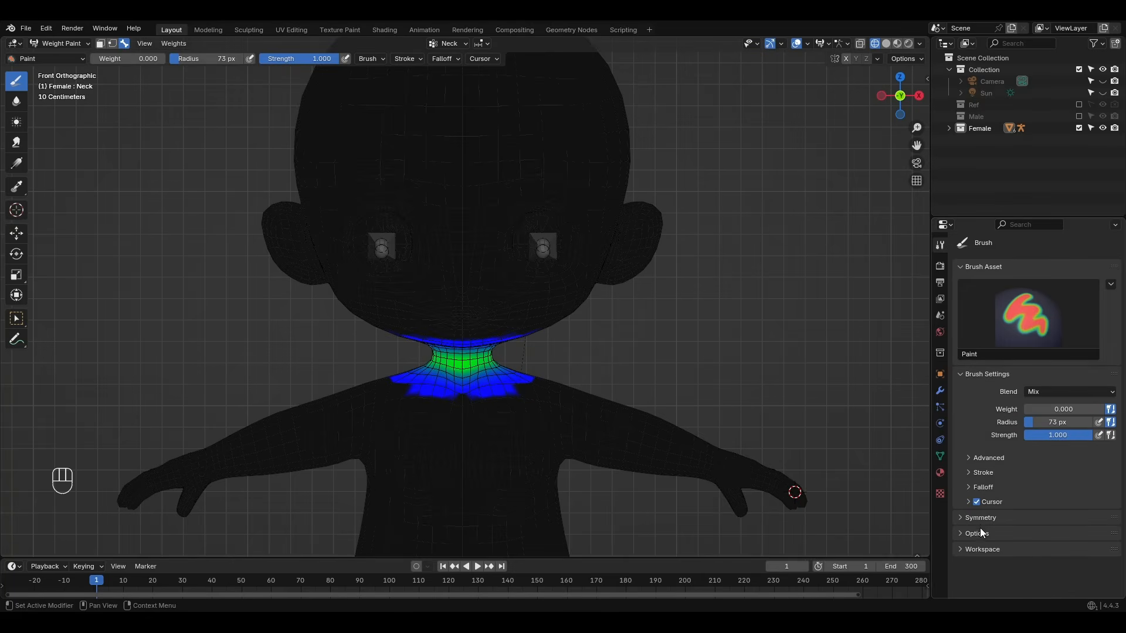
pyautogui.click(976, 533)
pyautogui.scroll(-1, 998, 508)
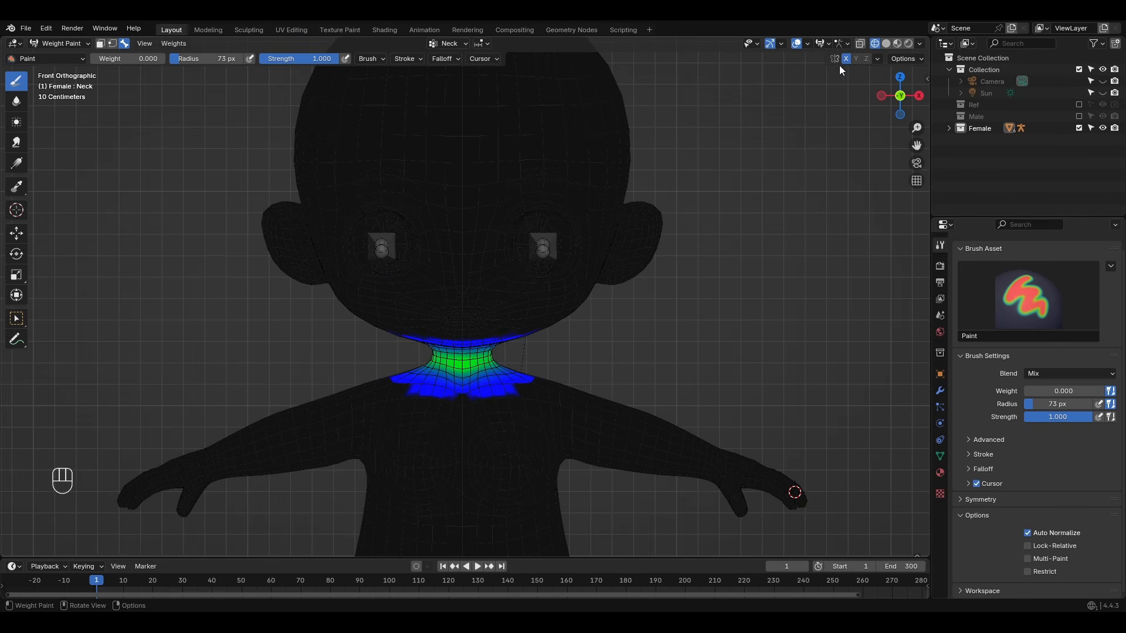
# Erase the Neck bone's weights from the back and underside of the head, and select the Head bone
pyautogui.moveTo(840, 70); pyautogui.dragTo(520, 306, button='middle')
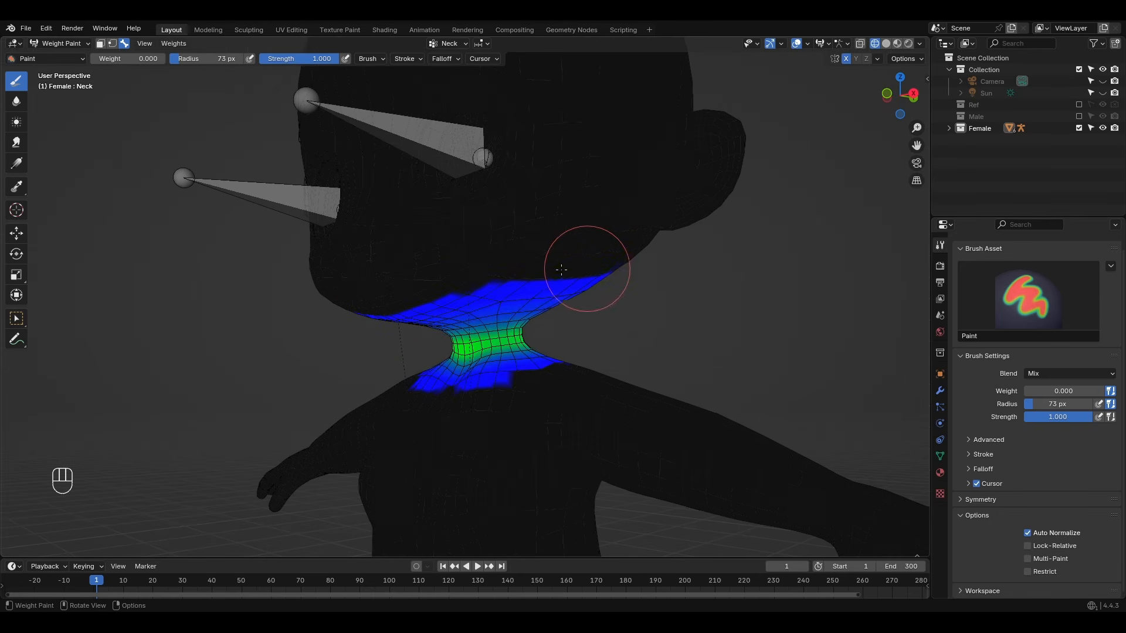
pyautogui.moveTo(580, 254); pyautogui.dragTo(286, 319, button='middle')
pyautogui.moveTo(597, 269); pyautogui.dragTo(498, 275, button='middle')
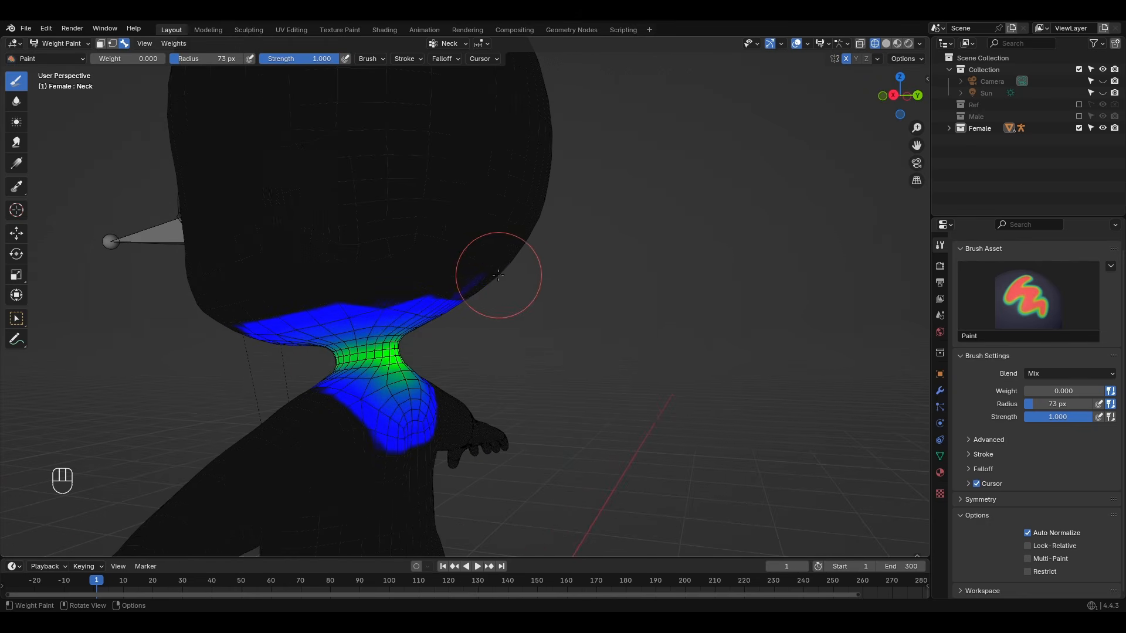
pyautogui.moveTo(238, 327); pyautogui.dragTo(535, 276, button='middle')
pyautogui.keyDown('ctrl'); pyautogui.keyDown('shift'); pyautogui.click(537, 264); pyautogui.keyUp('shift'); pyautogui.keyUp('ctrl')
pyautogui.moveTo(532, 237); pyautogui.dragTo(558, 246, button='middle')
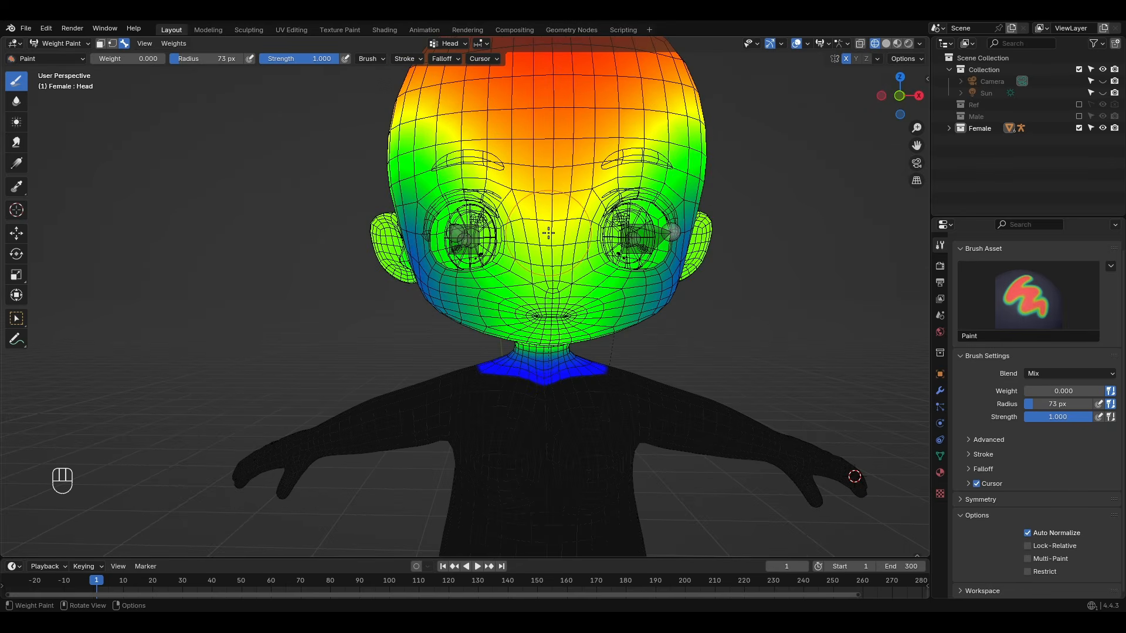
# Try painting the Head bone's weights around the eyes with weight 0 and with weight 1, undoing both attempts
pyautogui.hotkey('shift', 'f')
pyautogui.moveTo(729, 207)
pyautogui.mouseDown()
pyautogui.moveTo(446, 167)
pyautogui.moveTo(611, 165)
pyautogui.mouseUp()
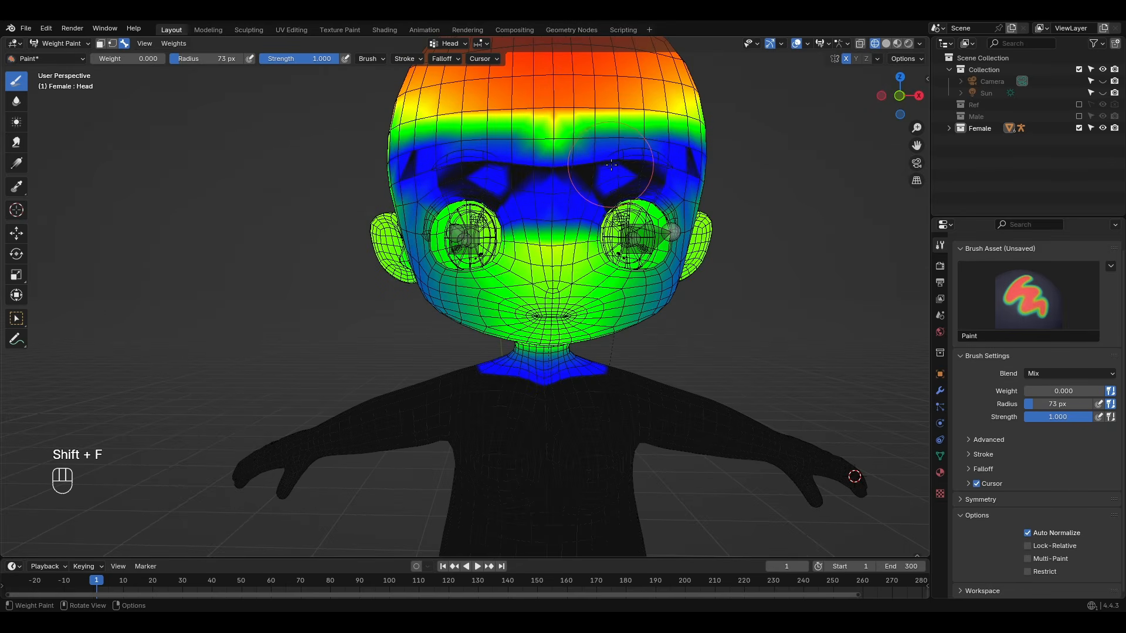
pyautogui.hotkey('ctrl', 'z')
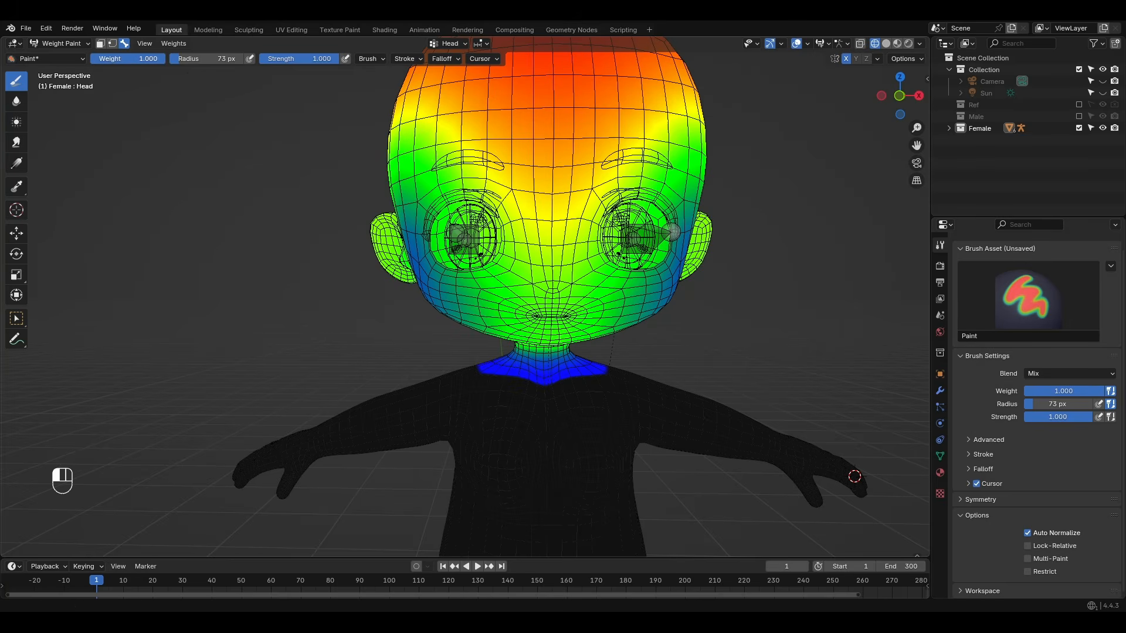
pyautogui.moveTo(527, 180); pyautogui.dragTo(465, 208)
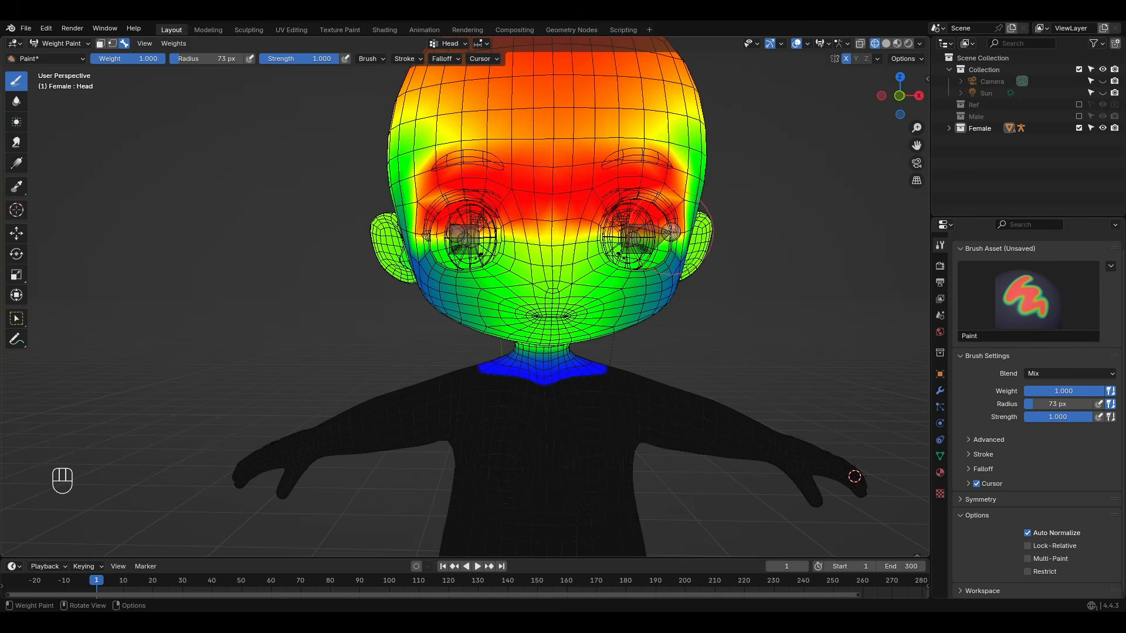
pyautogui.press('KP_1')
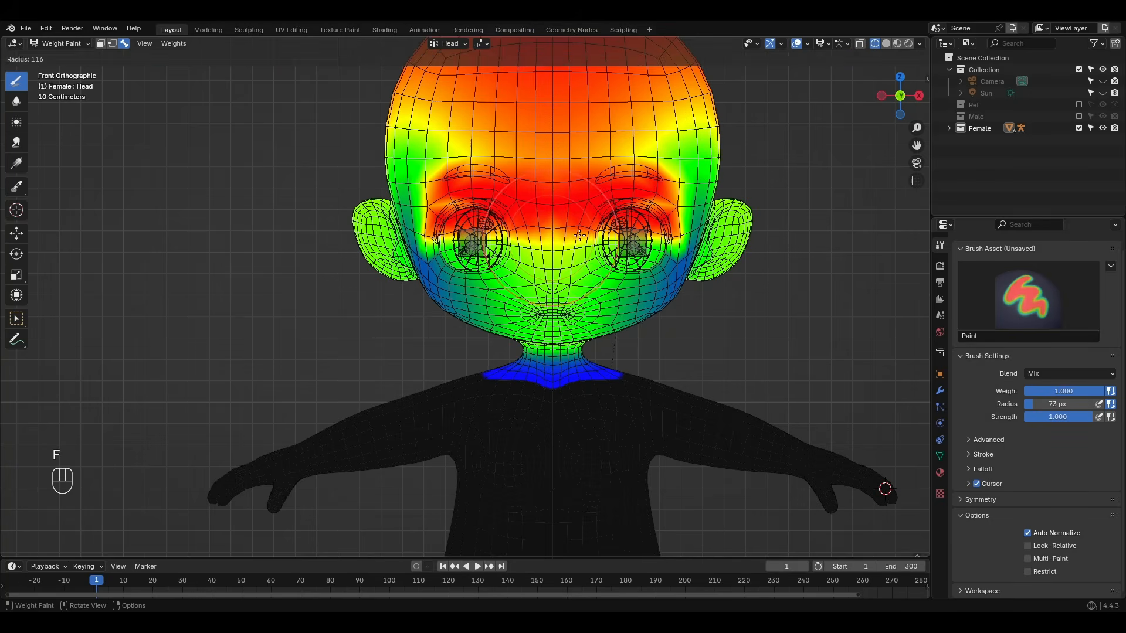
pyautogui.hotkey('ctrl', 'z')
# Fill the Head bone's weights with linear gradients of weight 1 running from the head down to the neck
pyautogui.click(17, 163)
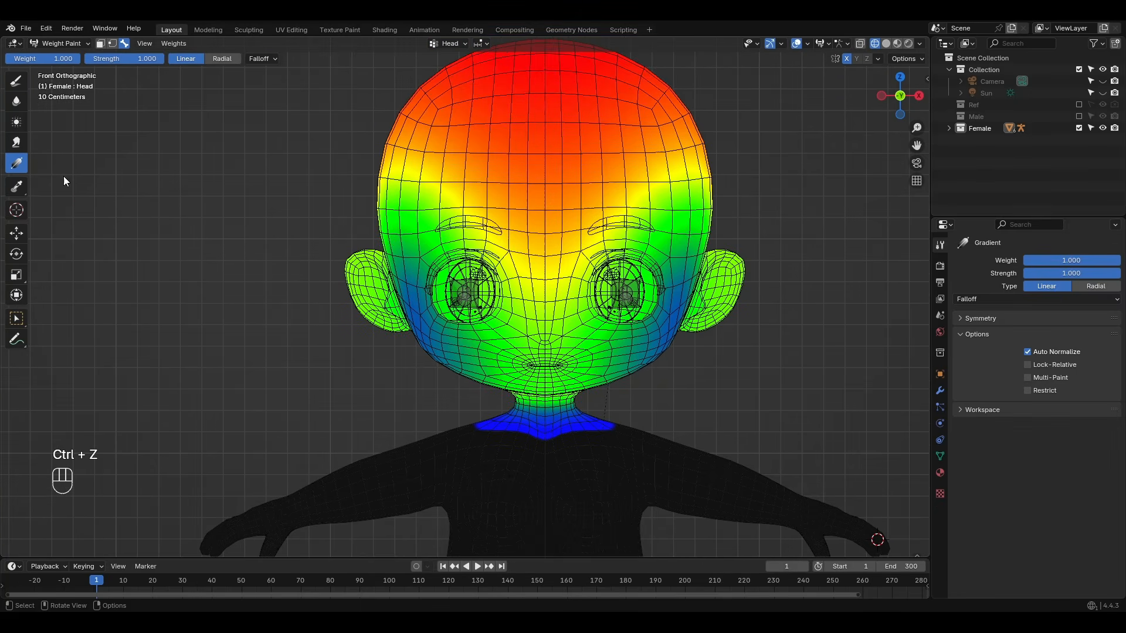
pyautogui.moveTo(555, 107); pyautogui.dragTo(548, 430)
pyautogui.moveTo(544, 258); pyautogui.dragTo(547, 427)
pyautogui.moveTo(548, 328); pyautogui.dragTo(550, 427)
pyautogui.moveTo(552, 366); pyautogui.dragTo(550, 427)
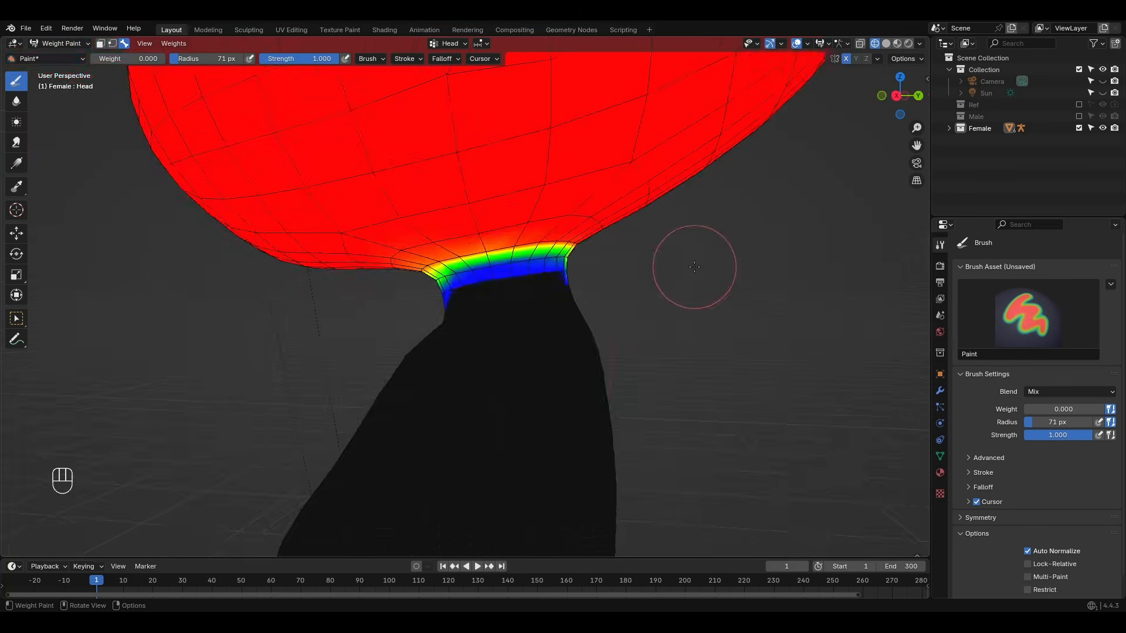
# Erase the Head bone's weights around the back of the neck with a 71 px Paint brush at weight 0
pyautogui.moveTo(696, 267); pyautogui.dragTo(445, 301, button='middle')
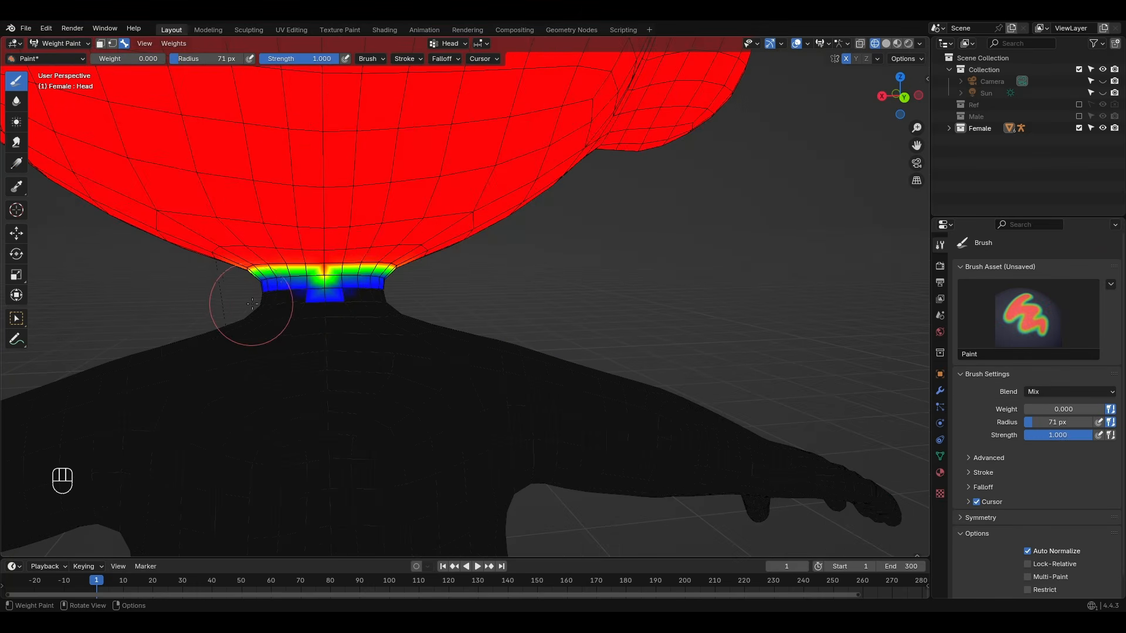
pyautogui.moveTo(251, 306); pyautogui.dragTo(428, 296)
pyautogui.moveTo(350, 286); pyautogui.dragTo(258, 295)
# Blur the Head bone's weight transition all around the neck
pyautogui.moveTo(258, 295); pyautogui.dragTo(328, 285, button='middle')
pyautogui.moveTo(340, 273)
pyautogui.keyDown('shift'); pyautogui.mouseDown()
pyautogui.moveTo(307, 271)
pyautogui.moveTo(422, 262)
pyautogui.mouseUp(); pyautogui.keyUp('shift')
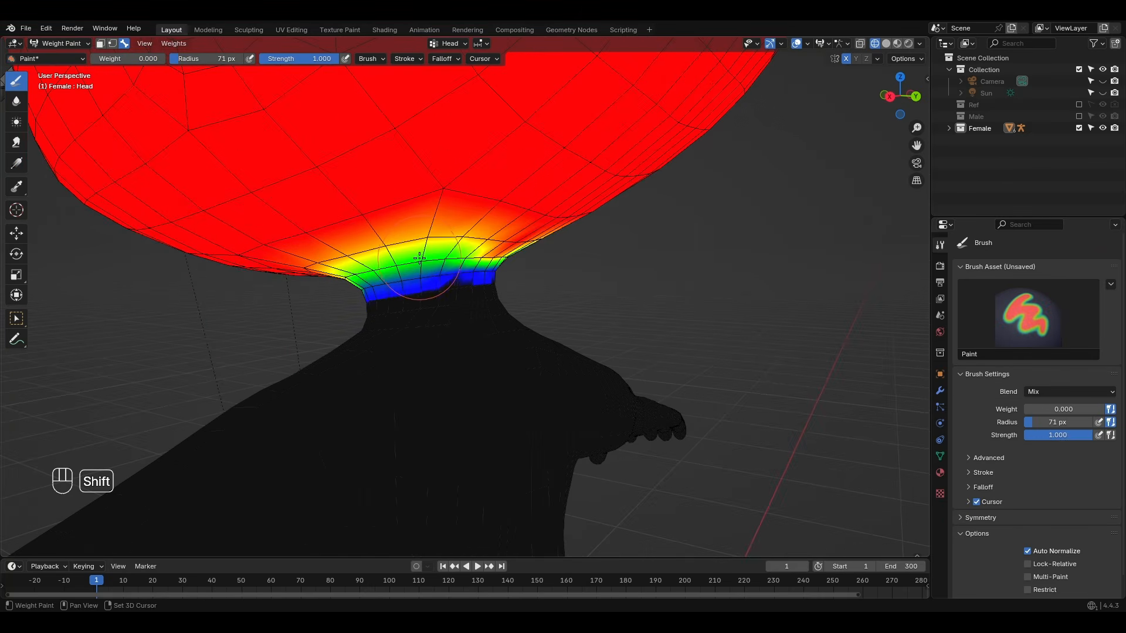
pyautogui.moveTo(375, 264); pyautogui.dragTo(281, 265, button='middle')
pyautogui.keyDown('shift'); pyautogui.moveTo(263, 264); pyautogui.dragTo(315, 256); pyautogui.keyUp('shift')
pyautogui.moveTo(319, 256); pyautogui.dragTo(598, 246, button='middle')
pyautogui.keyDown('shift'); pyautogui.moveTo(598, 258); pyautogui.dragTo(621, 264); pyautogui.keyUp('shift')
pyautogui.moveTo(616, 258); pyautogui.dragTo(633, 251, button='middle')
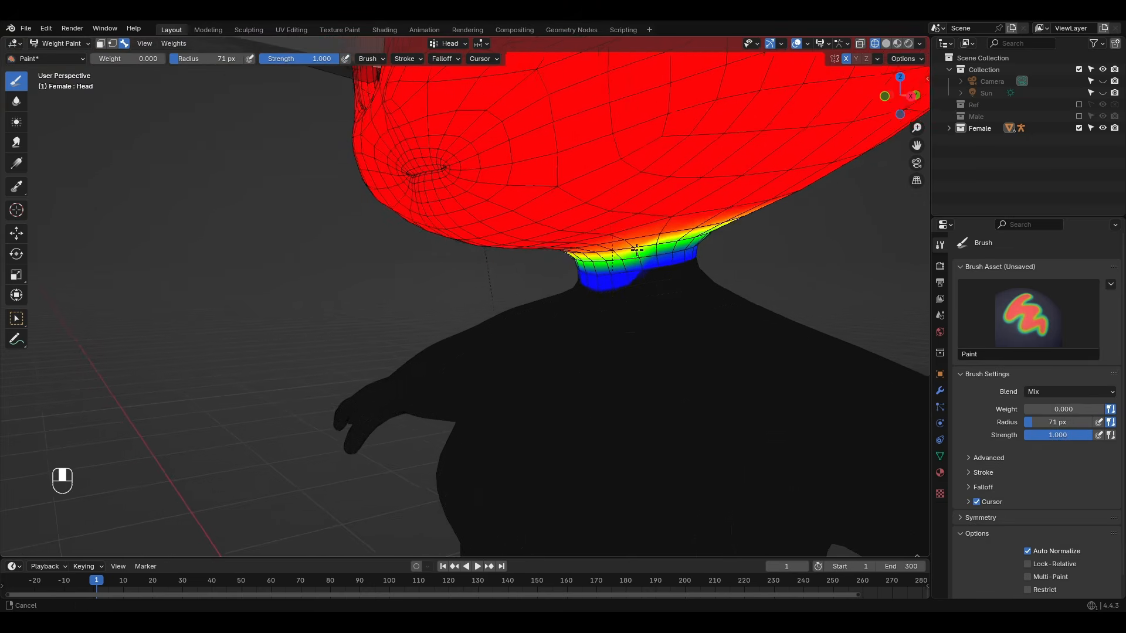
pyautogui.moveTo(633, 251); pyautogui.dragTo(651, 243, button='middle')
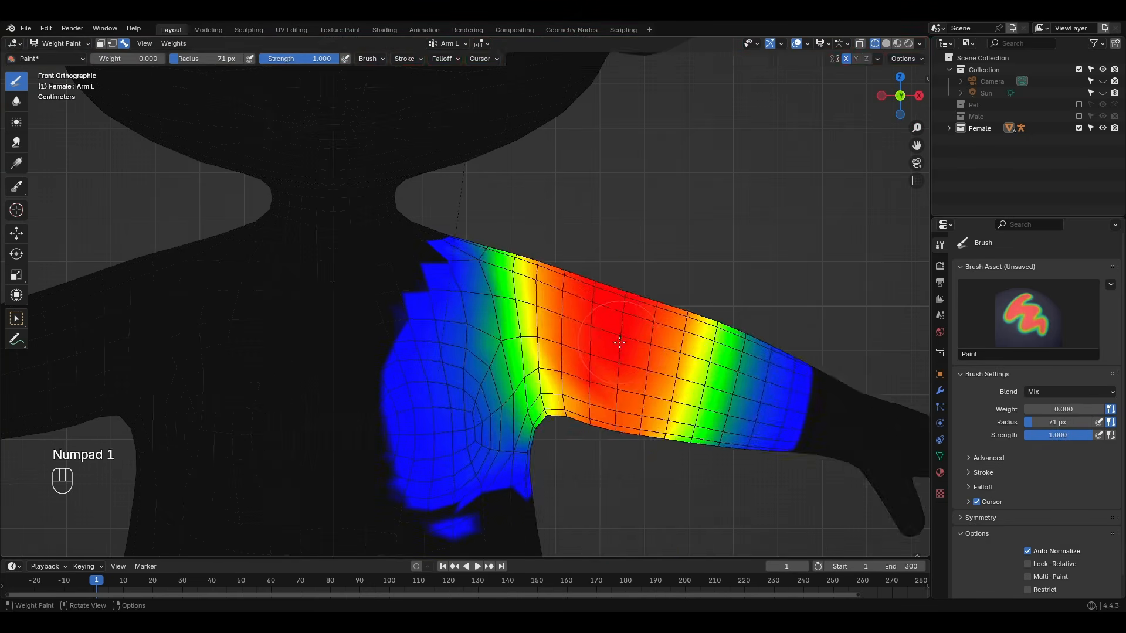
# Erase the Arm L bone's weights spreading over the side of the chest with a 71 px Paint brush at weight 0
pyautogui.press('r')
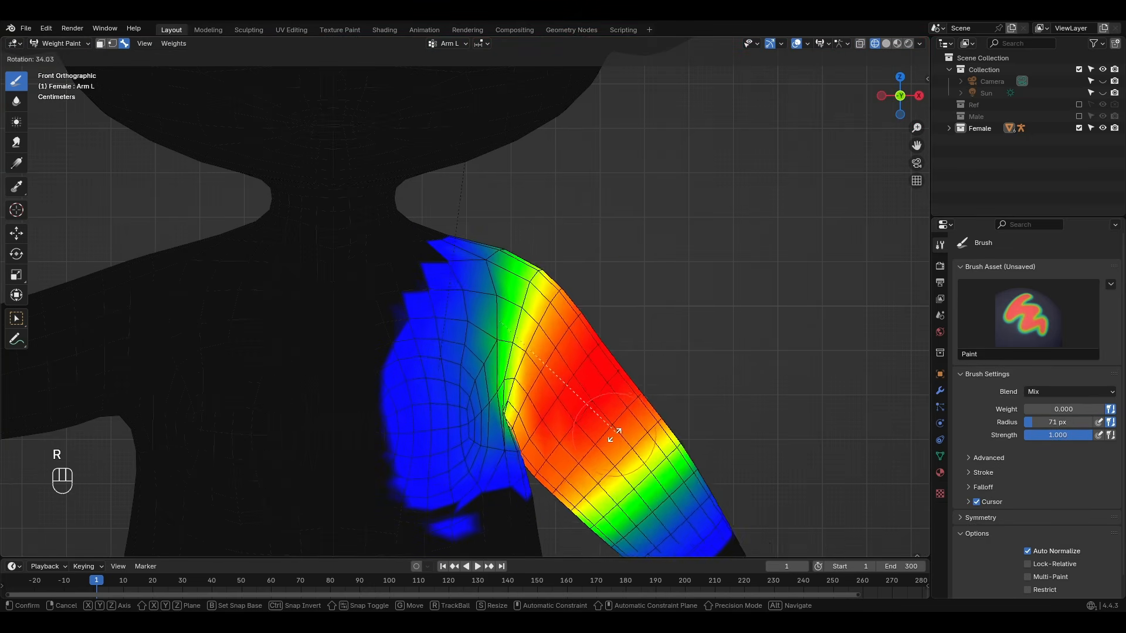
pyautogui.rightClick(644, 409)
pyautogui.keyDown('shift'); pyautogui.moveTo(459, 384); pyautogui.dragTo(510, 316, button='middle'); pyautogui.keyUp('shift')
pyautogui.moveTo(471, 280)
pyautogui.mouseDown()
pyautogui.moveTo(511, 463)
pyautogui.moveTo(448, 298)
pyautogui.moveTo(496, 249)
pyautogui.mouseUp()
pyautogui.moveTo(507, 305); pyautogui.dragTo(453, 371, button='middle')
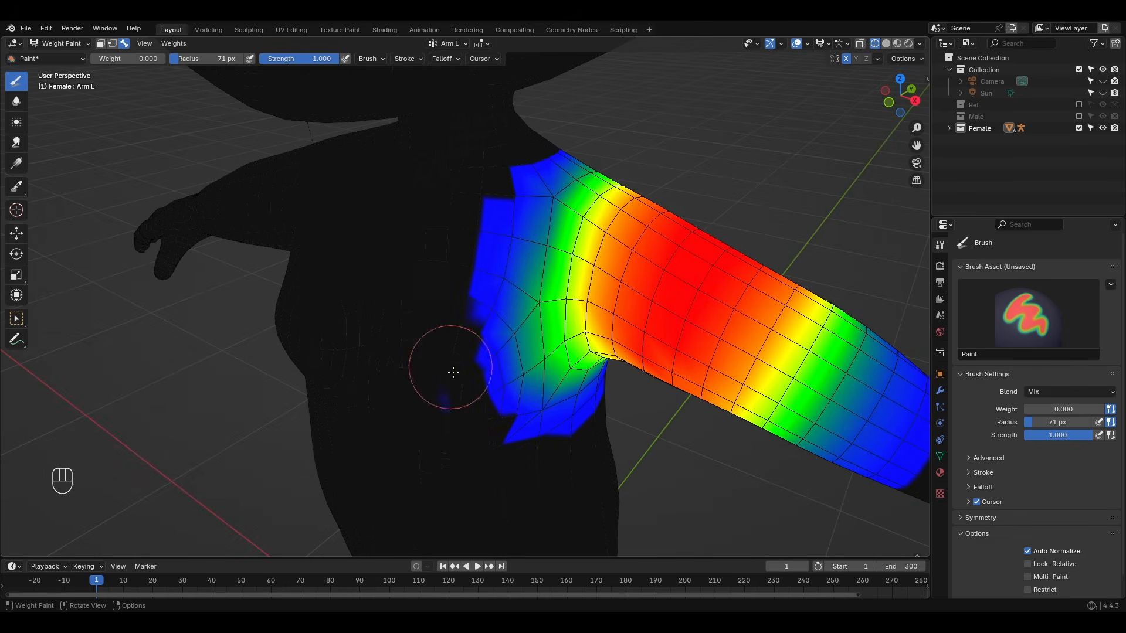
pyautogui.moveTo(500, 384); pyautogui.dragTo(535, 478)
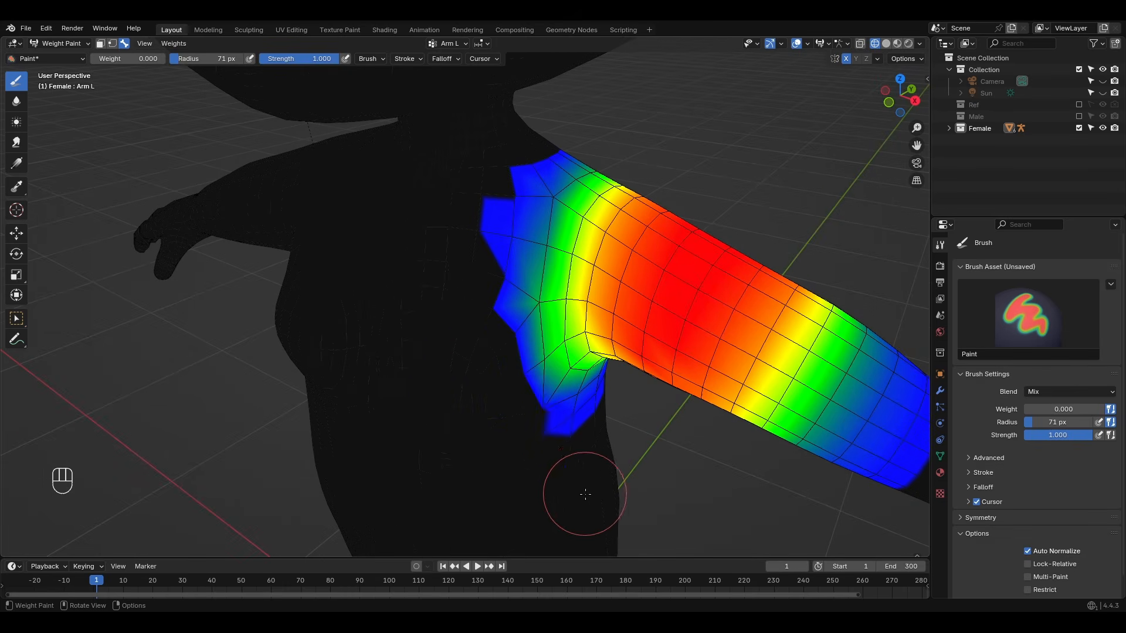
# Rotate the Arm L bone down about 40° in the front view to test the shoulder deformation
pyautogui.press('KP_1')
pyautogui.press('r')
pyautogui.press('r')
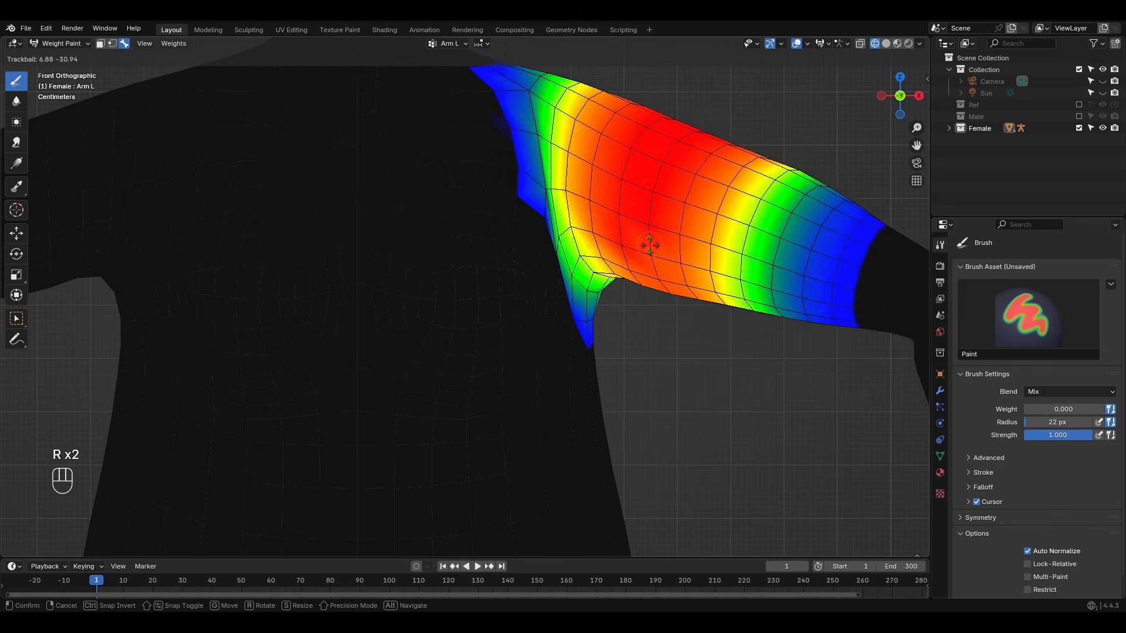
pyautogui.press('r')
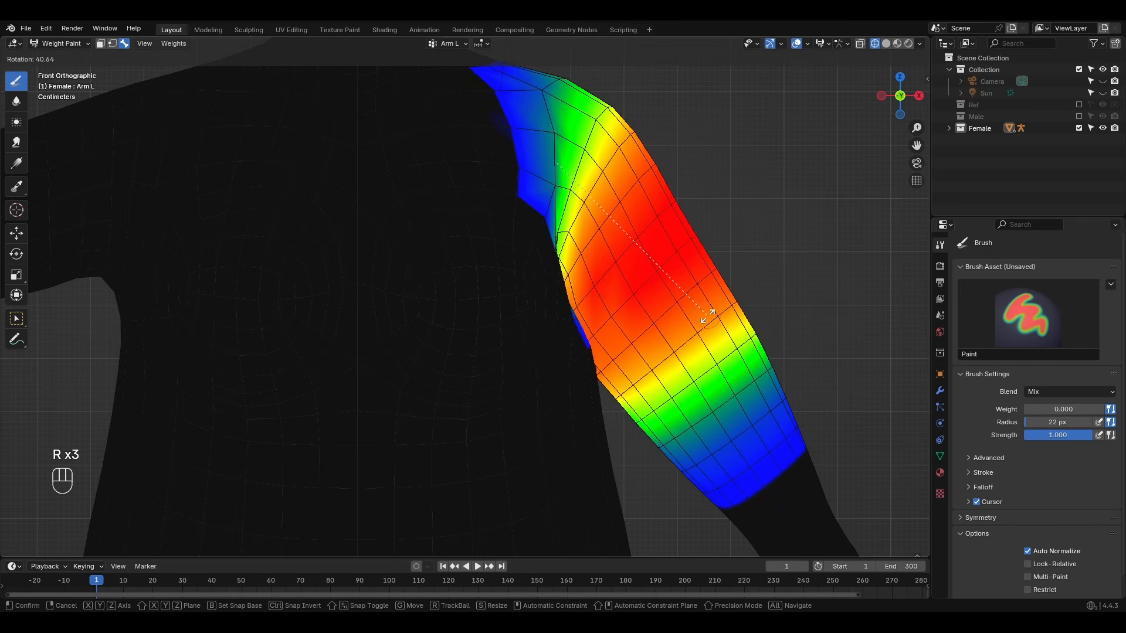
pyautogui.click(675, 330)
# Examine the lowered arm in Rendered shading and put the viewport in Solid shading
pyautogui.moveTo(674, 330)
pyautogui.mouseDown(button='middle')
pyautogui.moveTo(561, 331)
pyautogui.moveTo(619, 297)
pyautogui.mouseUp(button='middle')
pyautogui.press('z')
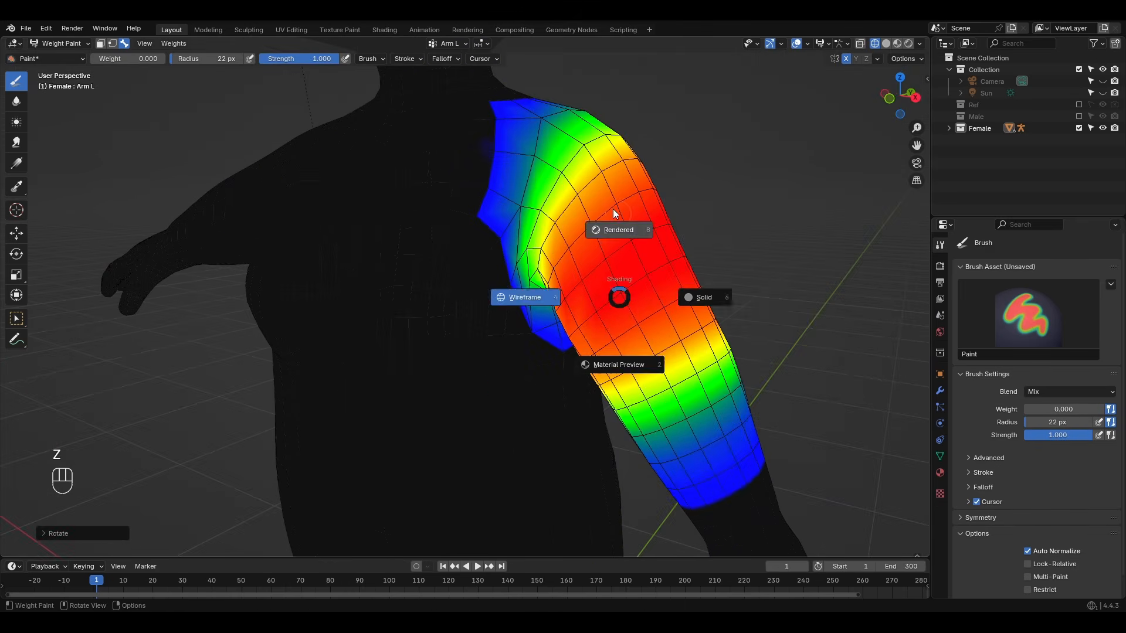
pyautogui.click(614, 214)
pyautogui.scroll(-2, 597, 258)
pyautogui.moveTo(597, 258)
pyautogui.mouseDown(button='middle')
pyautogui.moveTo(533, 268)
pyautogui.moveTo(527, 325)
pyautogui.moveTo(493, 306)
pyautogui.mouseUp(button='middle')
pyautogui.press('z')
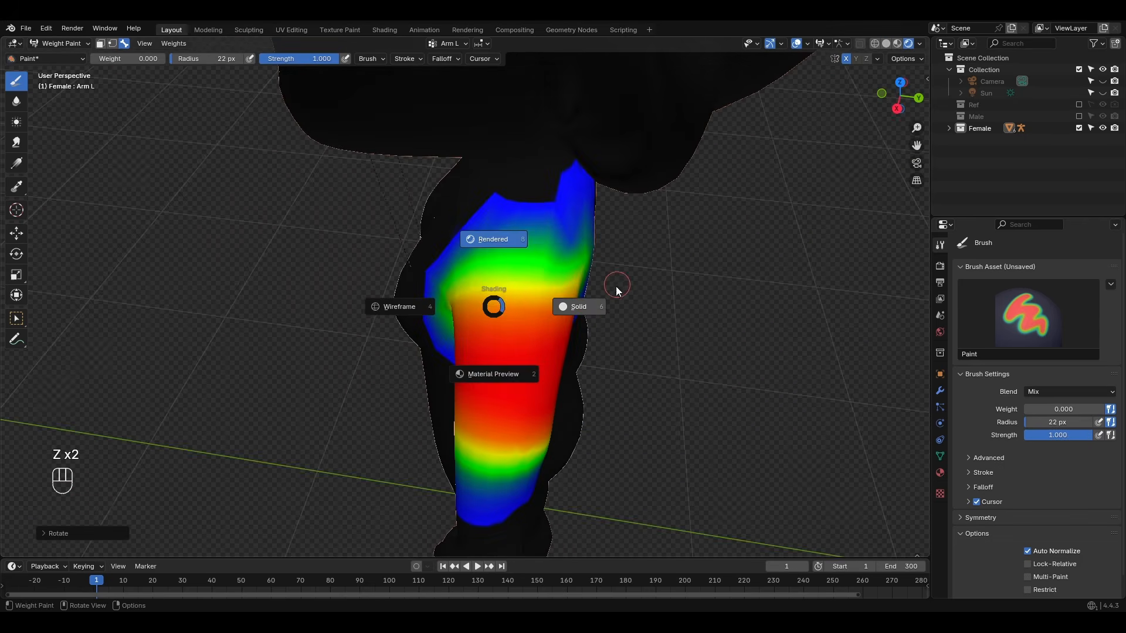
pyautogui.click(617, 291)
# Move the Ankle L bone up and back in the right view to bend the knee, and start rotating the knee control bone
pyautogui.press('KP_3')
pyautogui.press('g')
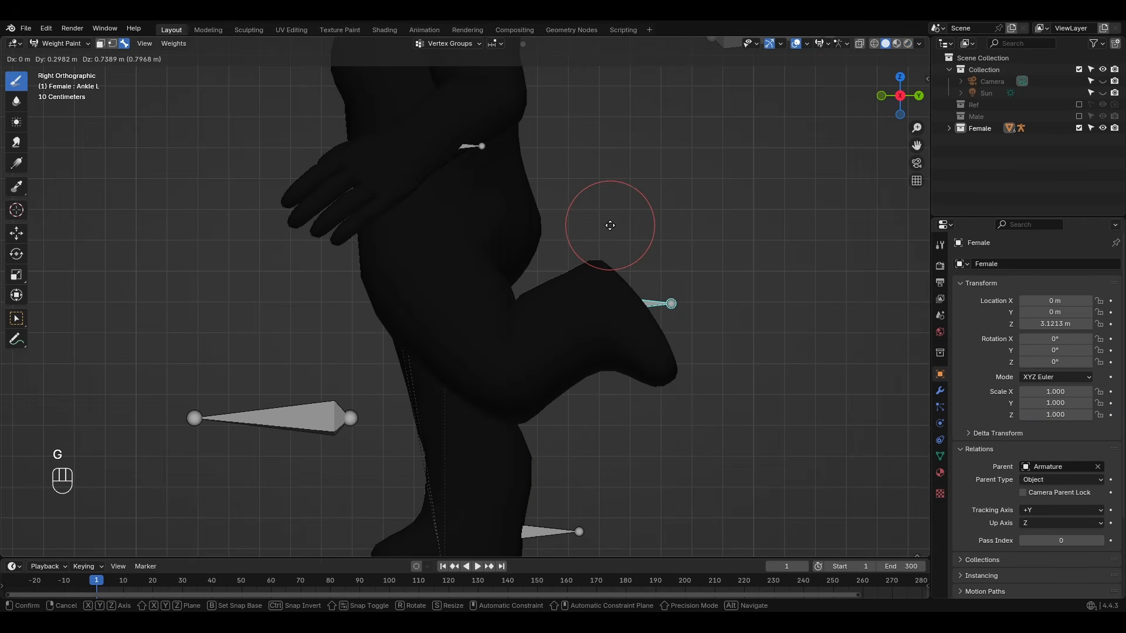
pyautogui.click(610, 225)
pyautogui.keyDown('ctrl'); pyautogui.click(329, 414); pyautogui.keyUp('ctrl')
pyautogui.press('r')
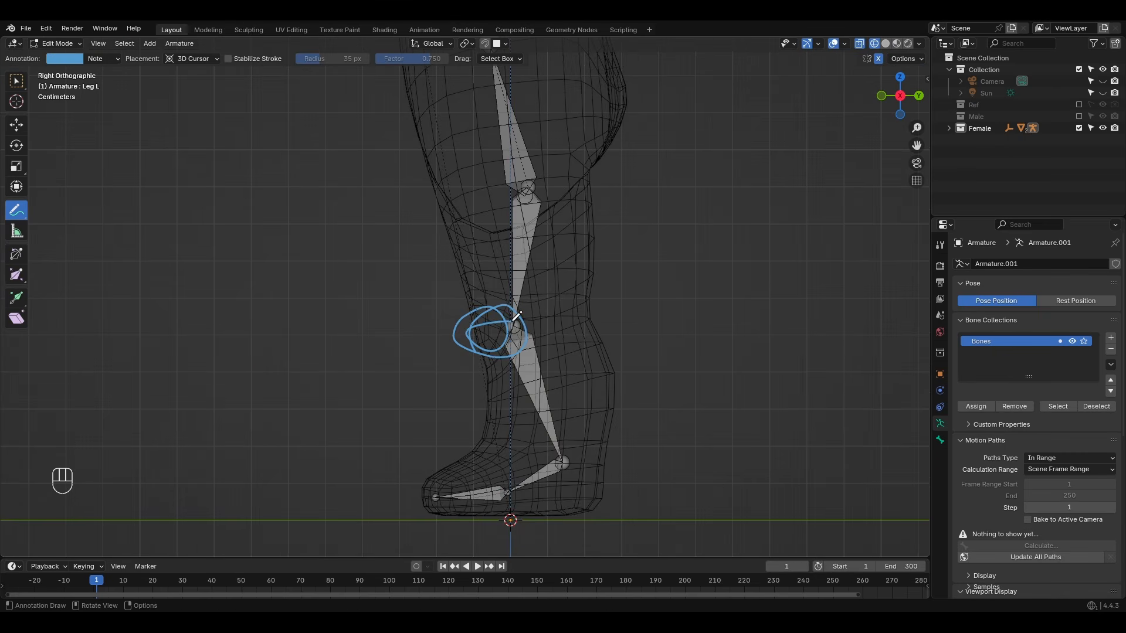
# Circle the elbow joint with an annotation in the top view
pyautogui.press('KP_7')
pyautogui.keyDown('shift'); pyautogui.moveTo(677, 273); pyautogui.dragTo(644, 363, button='middle'); pyautogui.keyUp('shift')
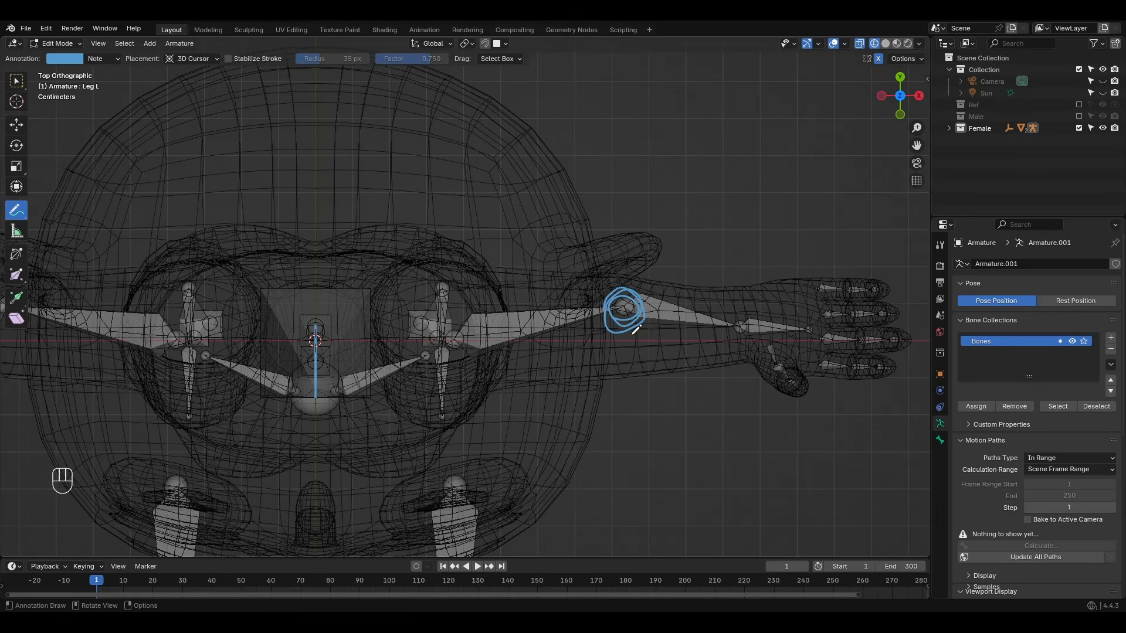
# Extrude a bone about 0.29 m long backward along the Y axis from the ankle joint, in the right view
pyautogui.press('KP_3')
pyautogui.keyDown('shift'); pyautogui.moveTo(493, 369); pyautogui.dragTo(594, 382, button='middle'); pyautogui.keyUp('shift')
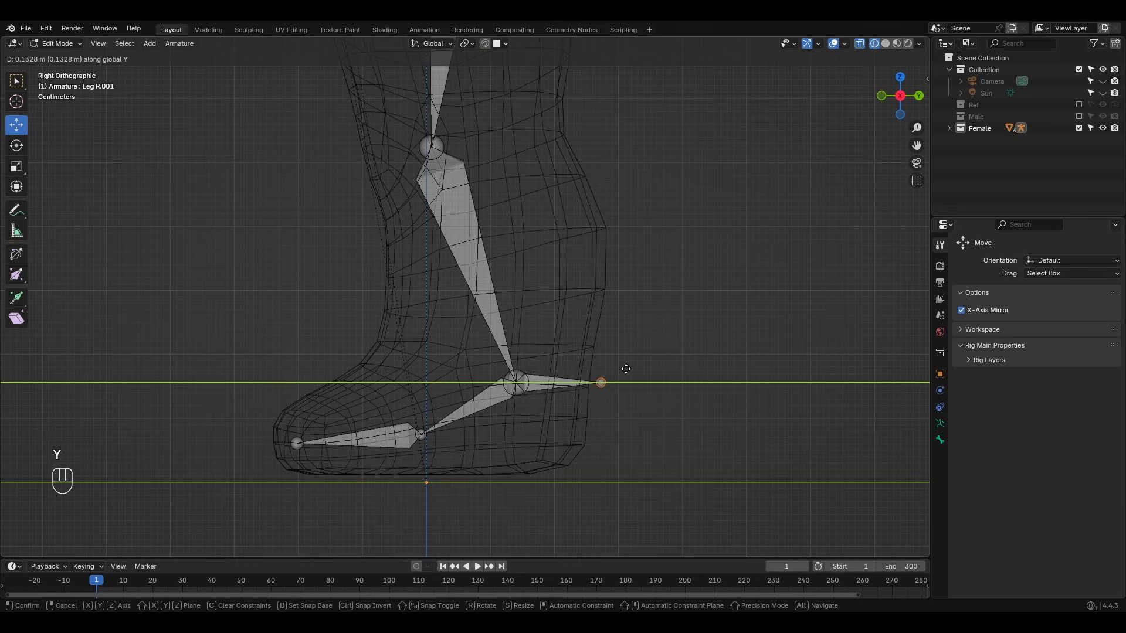
pyautogui.click(728, 368)
pyautogui.scroll(-1, 489, 281)
# Extrude a bone about 0.5 m long forward along the Y axis from the knee joint
pyautogui.keyDown('shift'); pyautogui.moveTo(490, 280); pyautogui.dragTo(551, 354, button='middle'); pyautogui.keyUp('shift')
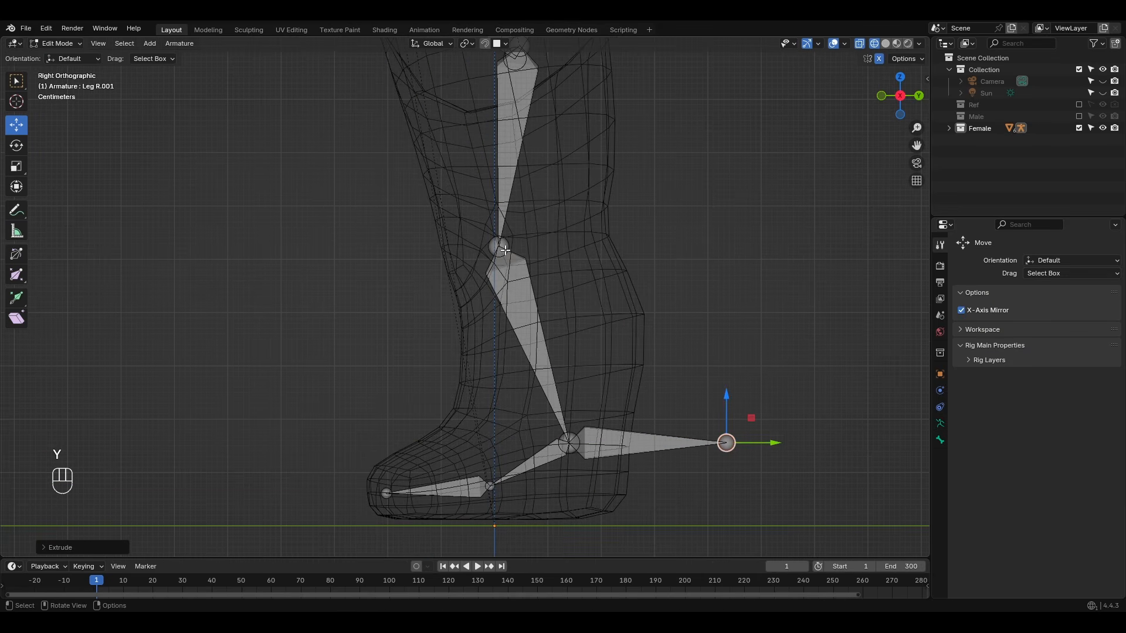
pyautogui.click(505, 250)
pyautogui.press('e')
pyautogui.press('y')
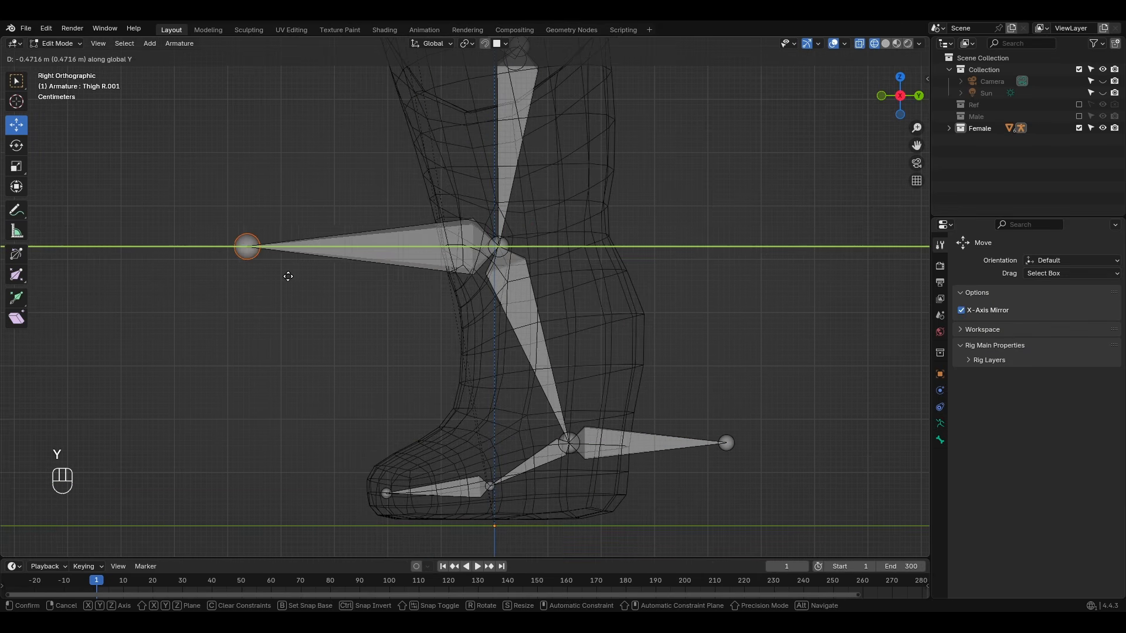
pyautogui.click(274, 275)
# Clear the knee bone's parent with Deform turned off, and move the bone forward along Y in front of the leg
pyautogui.click(387, 247)
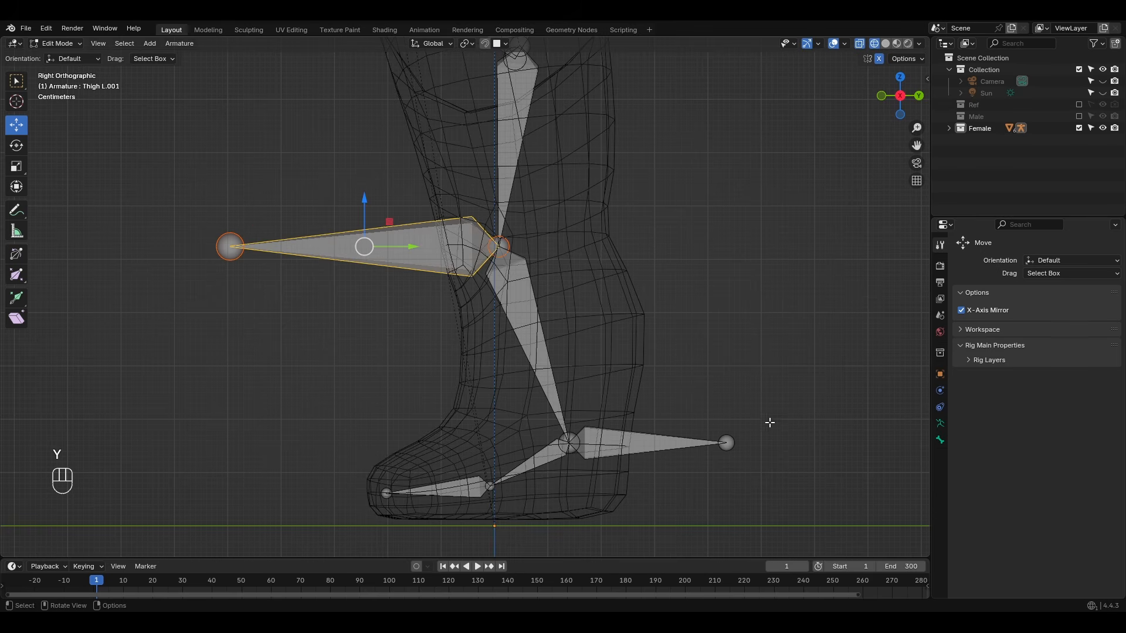
pyautogui.click(941, 442)
pyautogui.click(1098, 458)
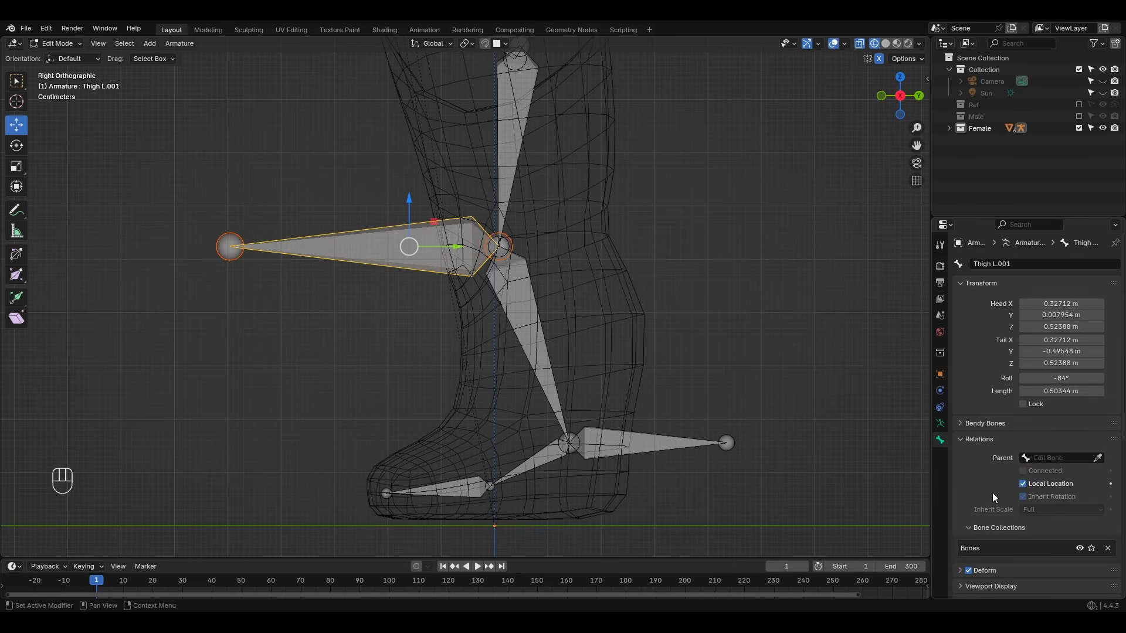
pyautogui.click(968, 569)
pyautogui.moveTo(396, 246); pyautogui.dragTo(200, 267)
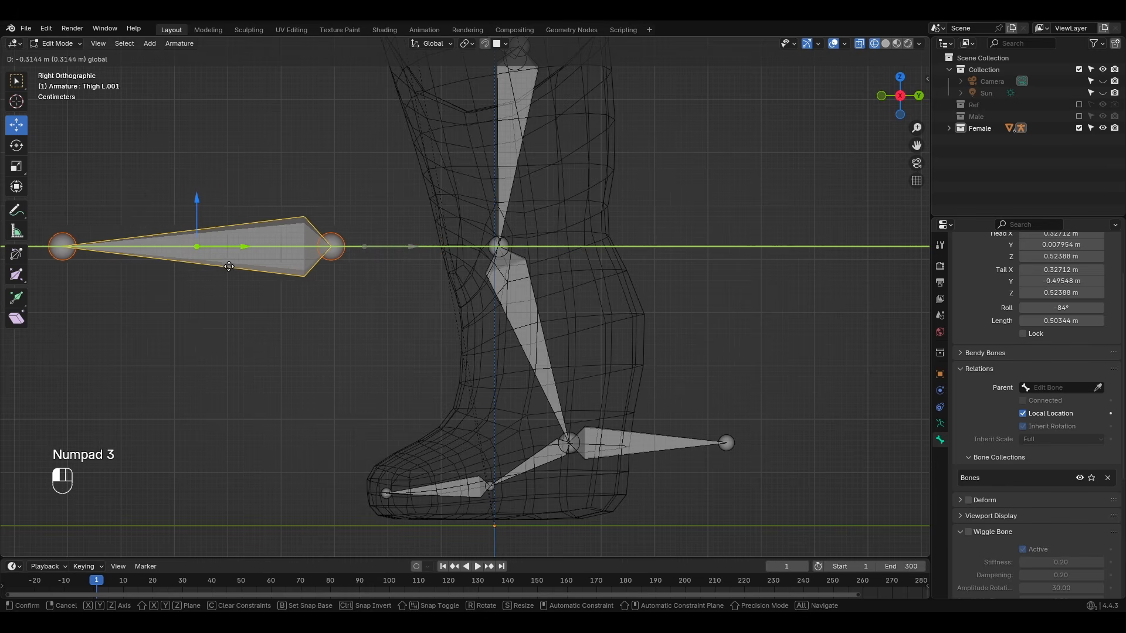
pyautogui.keyDown('shift'); pyautogui.moveTo(349, 296); pyautogui.dragTo(513, 345, button='middle'); pyautogui.keyUp('shift')
# Clear the parent of the bone extruded behind the ankle, Leg L.001
pyautogui.click(743, 471)
pyautogui.keyDown('shift'); pyautogui.moveTo(764, 459); pyautogui.dragTo(651, 418, button='middle'); pyautogui.keyUp('shift')
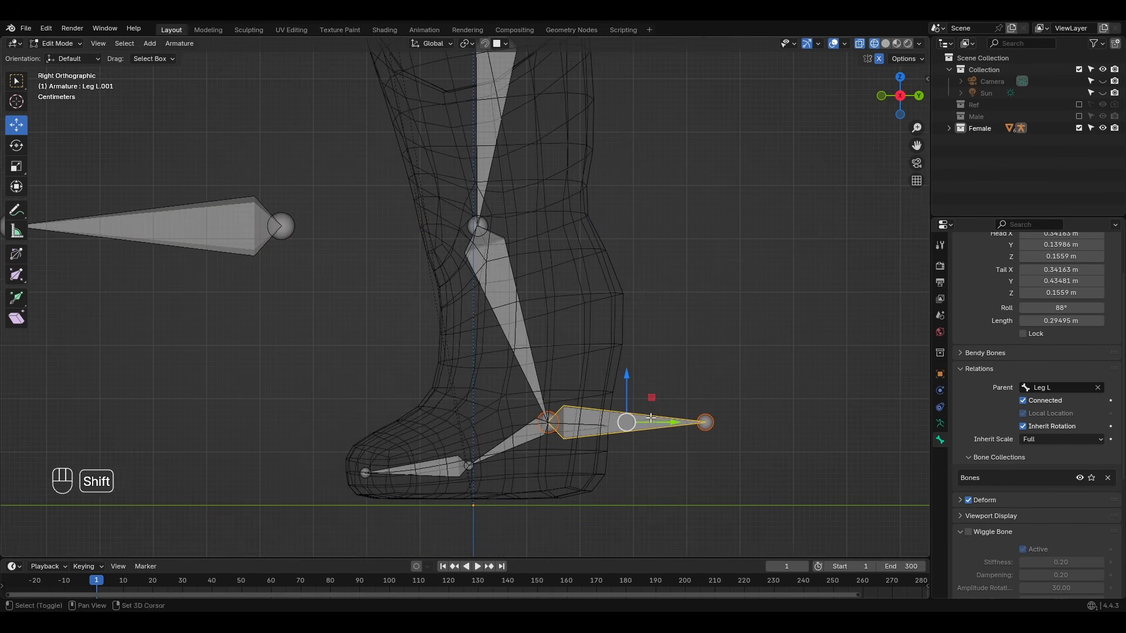
pyautogui.click(1097, 387)
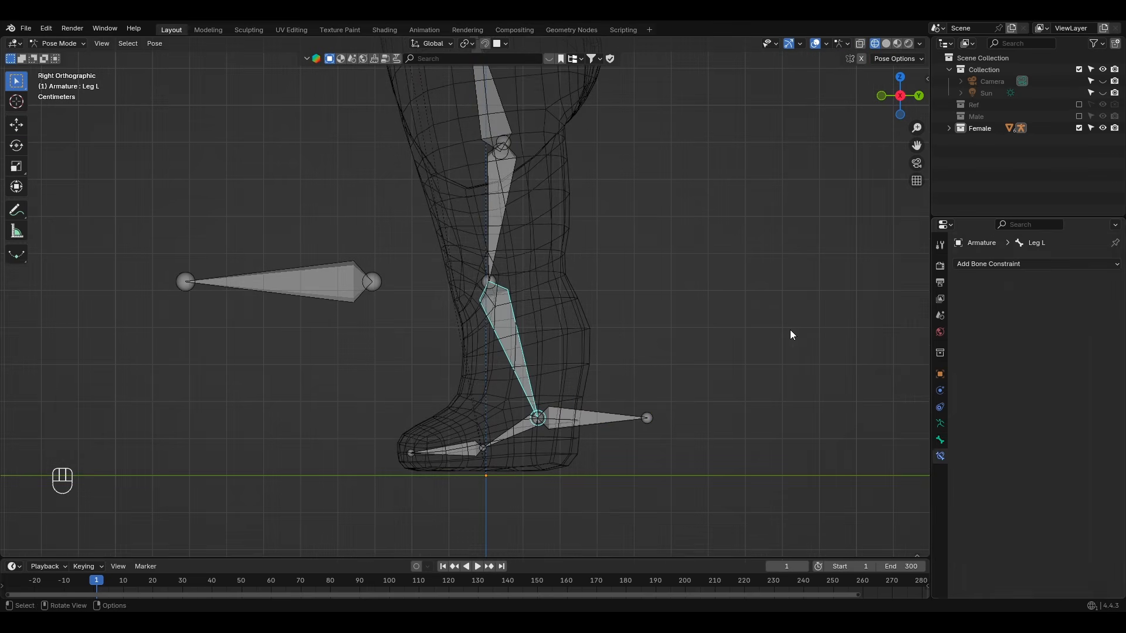
# Add an Inverse Kinematics constraint to the Leg L bone with target Armature and bone Leg L.001
pyautogui.click(1037, 265)
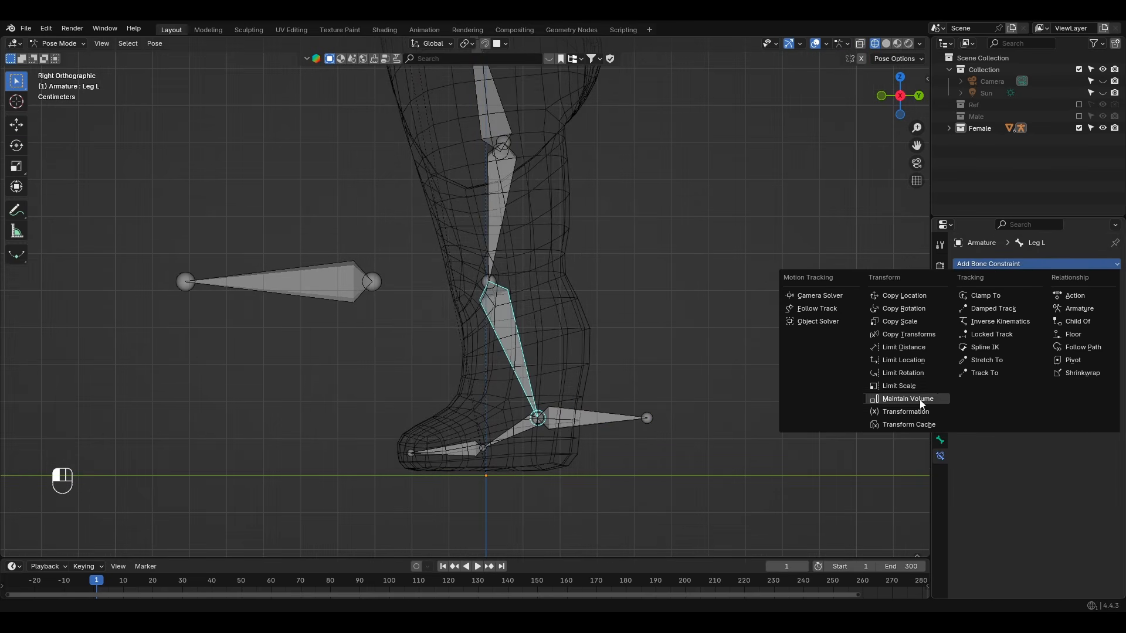
pyautogui.click(993, 323)
pyautogui.keyDown('shift'); pyautogui.moveTo(695, 343); pyautogui.dragTo(707, 368, button='middle'); pyautogui.keyUp('shift')
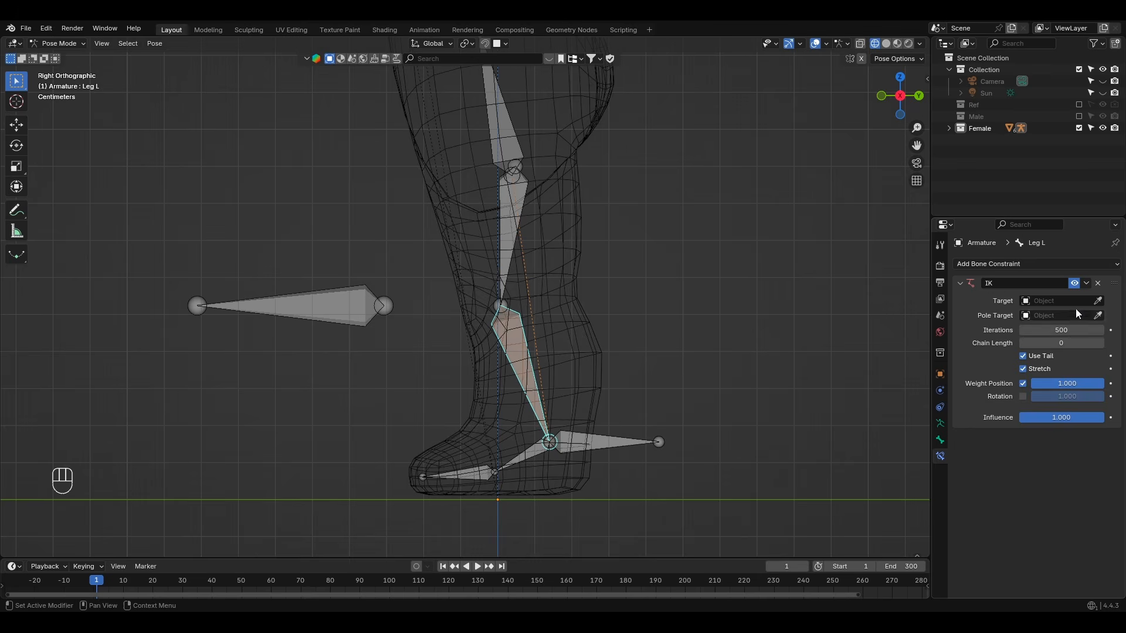
pyautogui.click(623, 442)
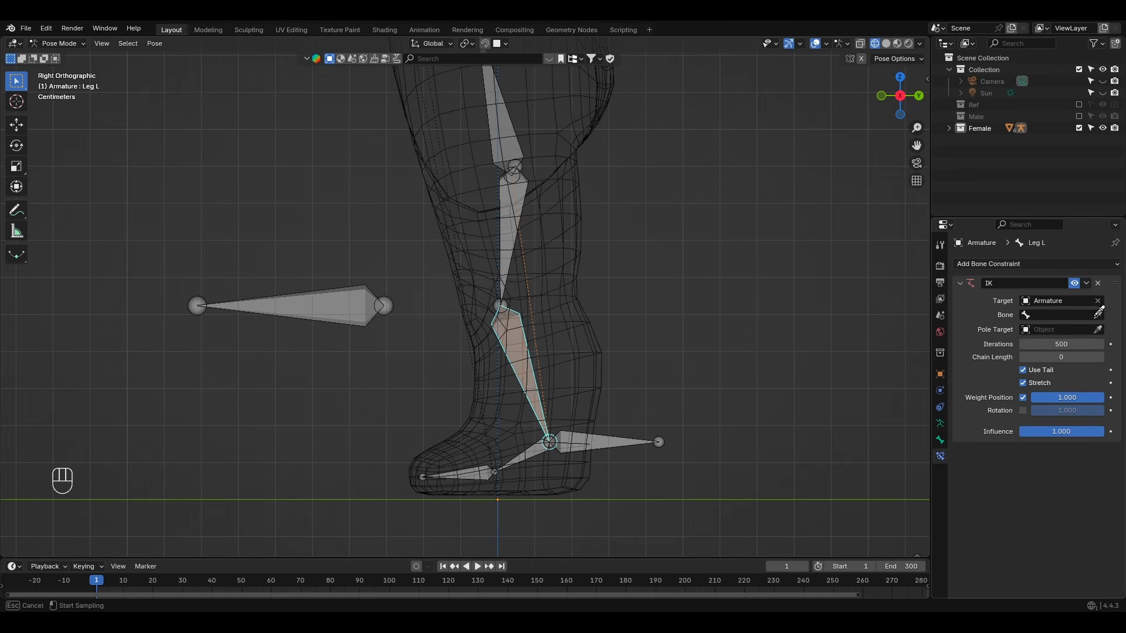
pyautogui.click(626, 432)
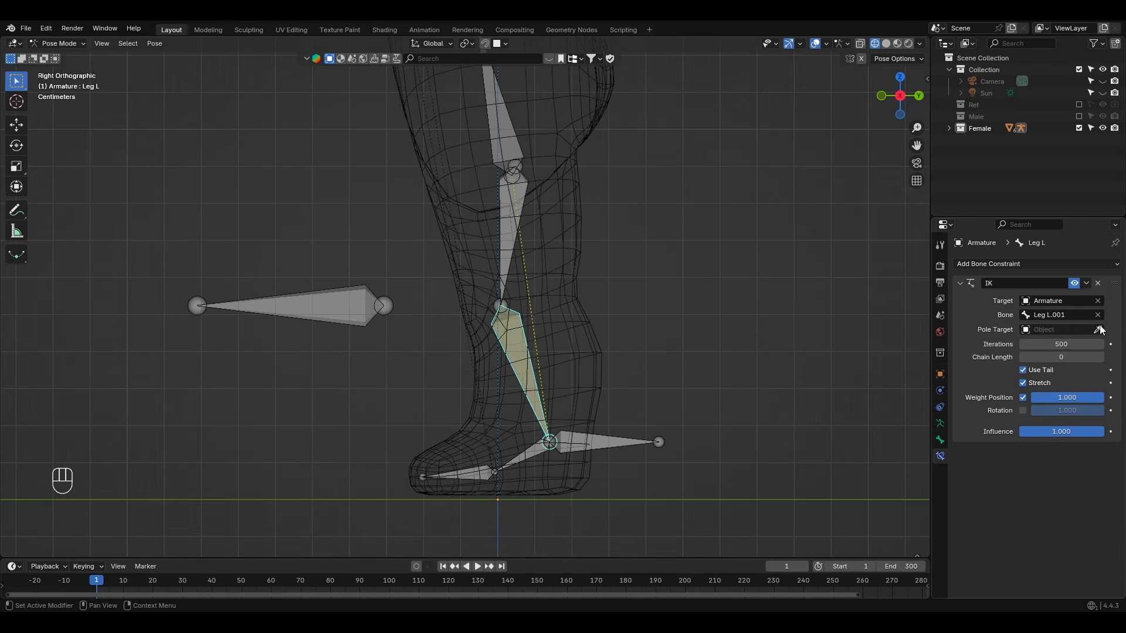
# Set the Leg L IK pole target to Armature, bone Thigh L.001, with a chain length of 2
pyautogui.click(362, 307)
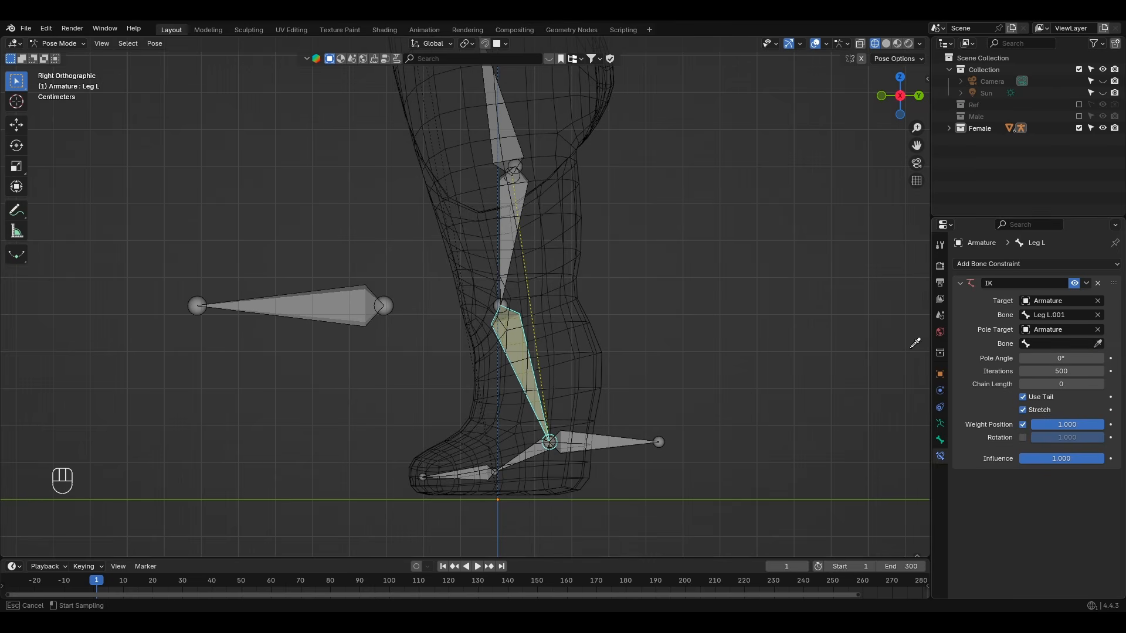
pyautogui.click(343, 310)
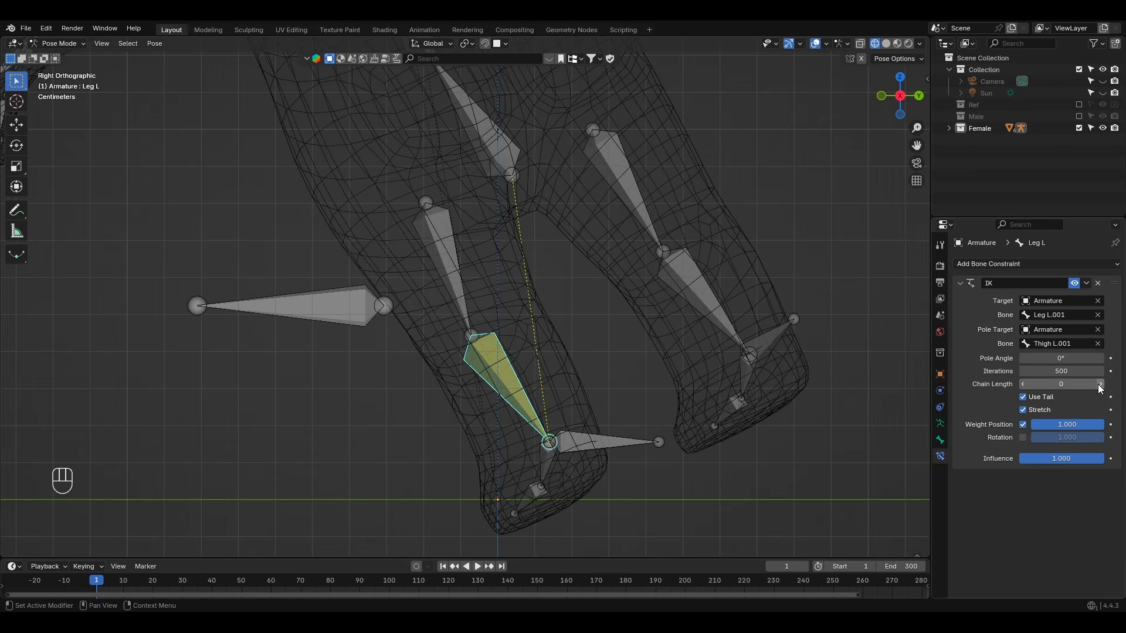
pyautogui.click(1100, 384)
pyautogui.click(1098, 384)
# Try moving the Leg L.001 bone to test the left leg's IK
pyautogui.moveTo(561, 340); pyautogui.dragTo(612, 370, button='middle')
pyautogui.click(700, 452)
pyautogui.keyDown('shift'); pyautogui.moveTo(675, 519); pyautogui.dragTo(610, 418, button='middle'); pyautogui.keyUp('shift')
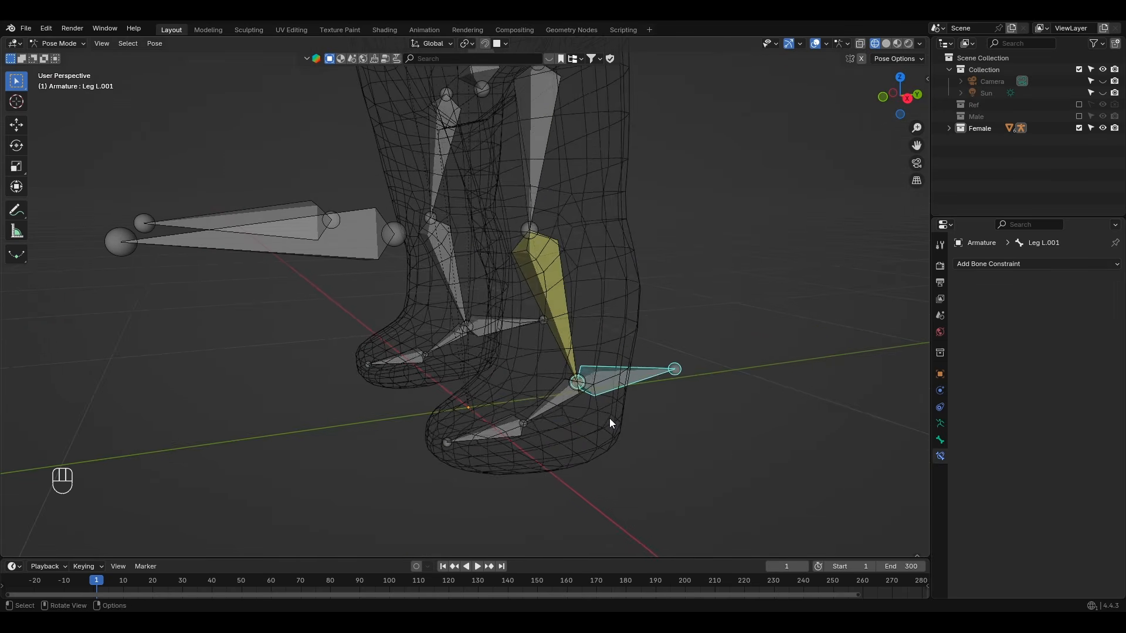
pyautogui.press('g')
pyautogui.rightClick(618, 330)
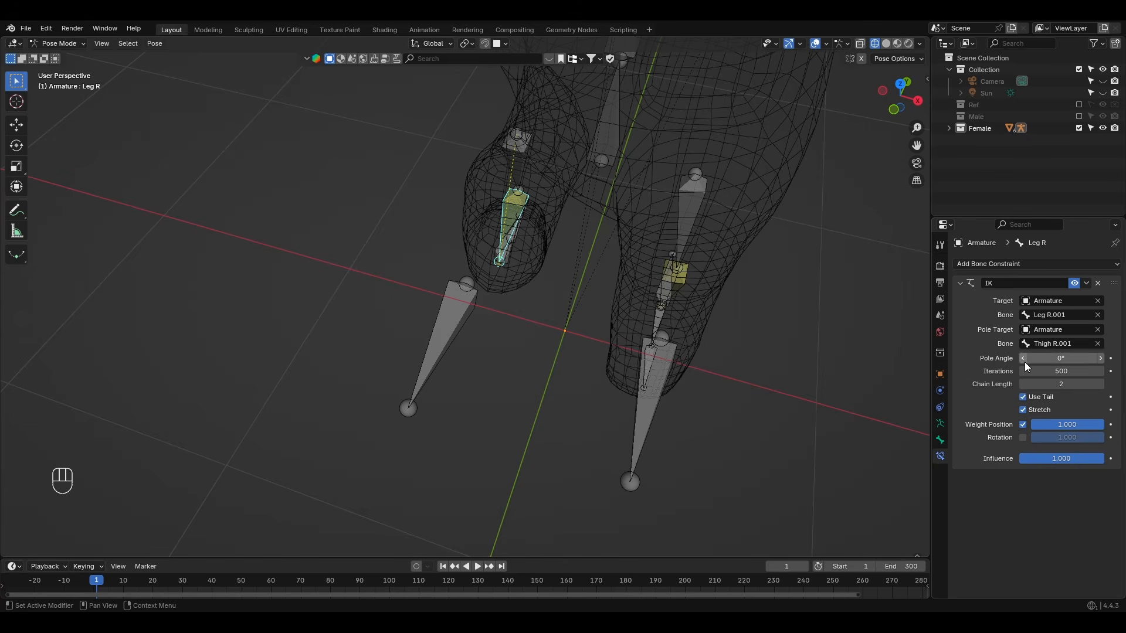
# Adjust the Pole Angle of the Leg R bone's IK constraint
pyautogui.moveTo(1025, 361); pyautogui.dragTo(1117, 358)
pyautogui.press('Return')
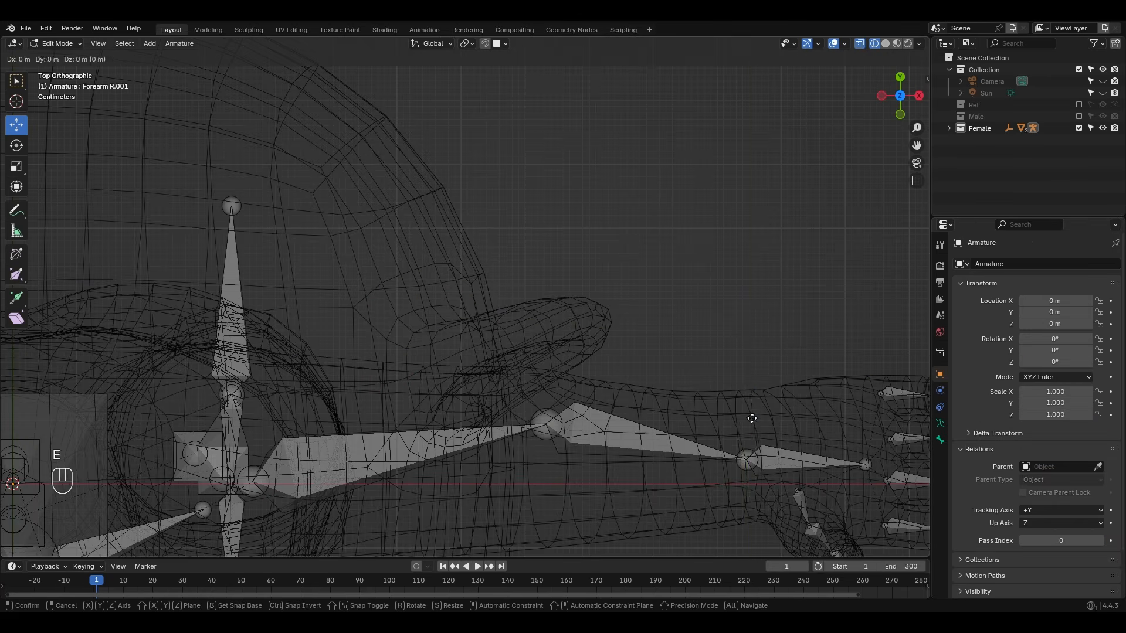
# Extrude two bones backward along Y in the top view, about 0.2 m from the wrist and about 0.36 m from the elbow
pyautogui.press('y')
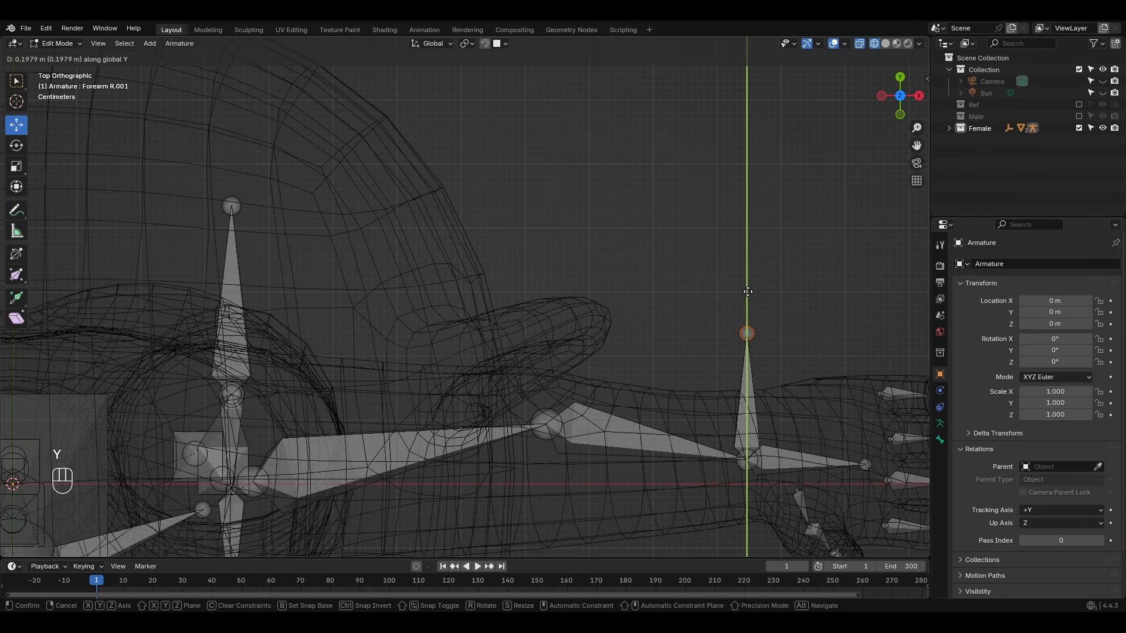
pyautogui.press('e')
pyautogui.press('y')
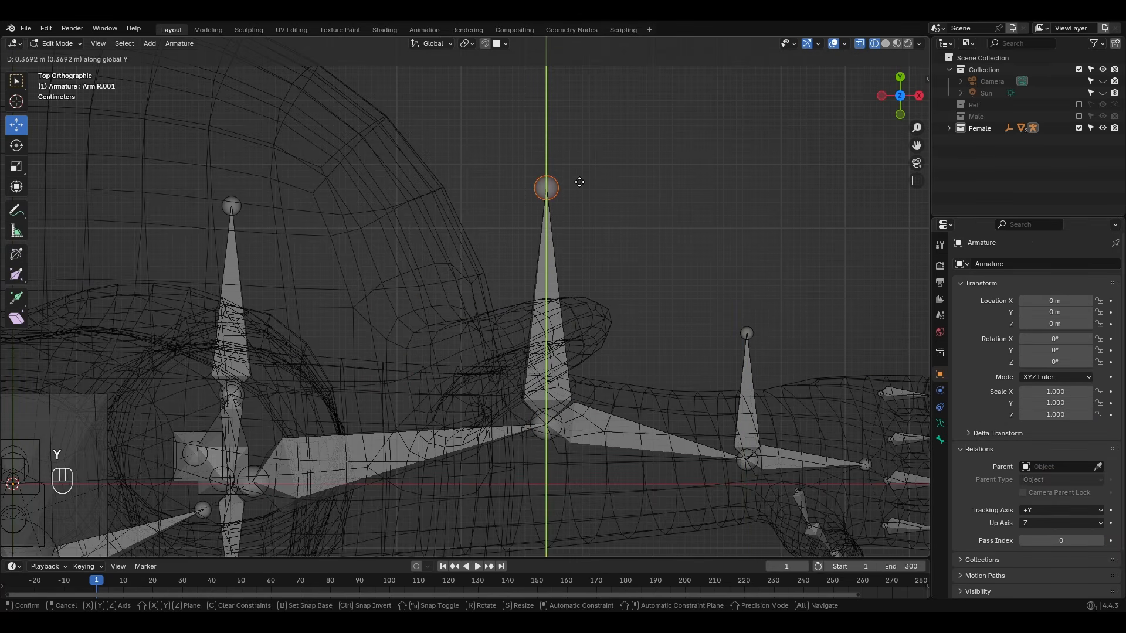
pyautogui.click(579, 183)
# Clear the parent of the wrist bone Forearm L.001 and turn off its Deform option
pyautogui.click(762, 445)
pyautogui.scroll(-2, 995, 478)
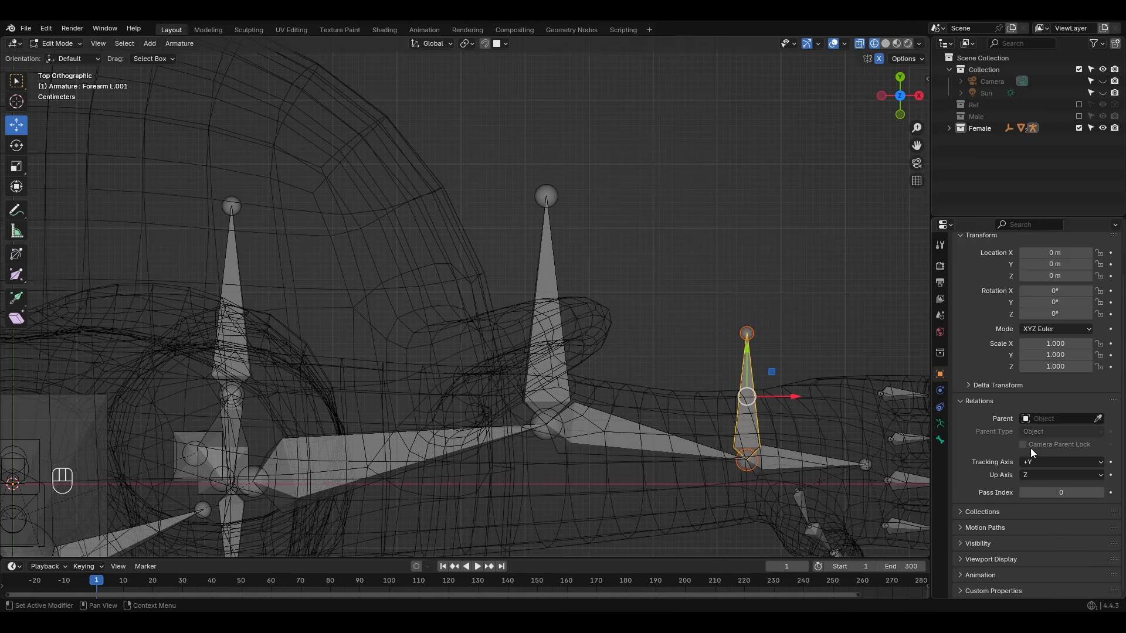
pyautogui.click(940, 439)
pyautogui.click(1097, 410)
pyautogui.scroll(-2, 996, 492)
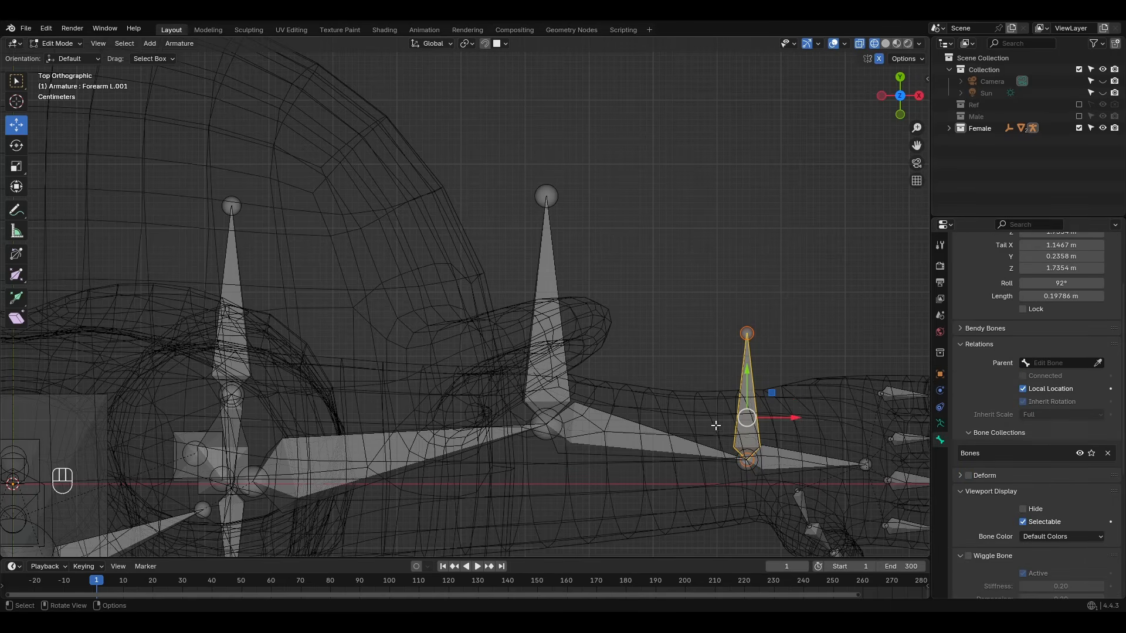
# Detach the elbow control bone and move it backward along Y, behind the arm
pyautogui.keyDown('shift'); pyautogui.moveTo(547, 364); pyautogui.dragTo(663, 422, button='middle'); pyautogui.keyUp('shift')
pyautogui.click(663, 422)
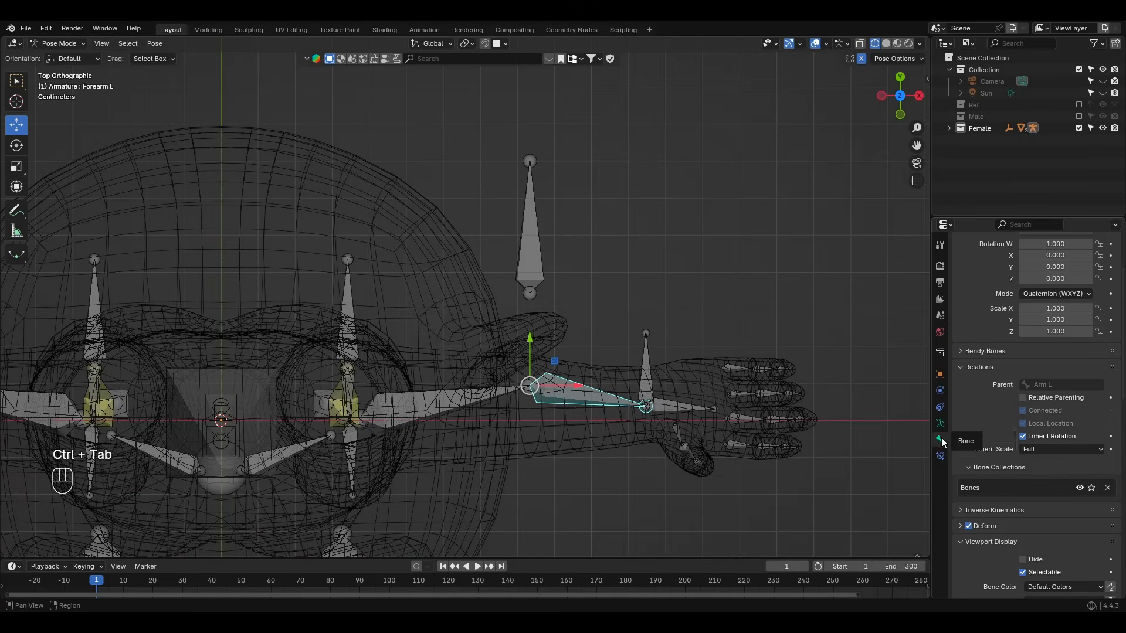
# Add an Inverse Kinematics constraint to the Forearm L bone with target Armature and bone Forearm L.001
pyautogui.click(940, 456)
pyautogui.click(1004, 264)
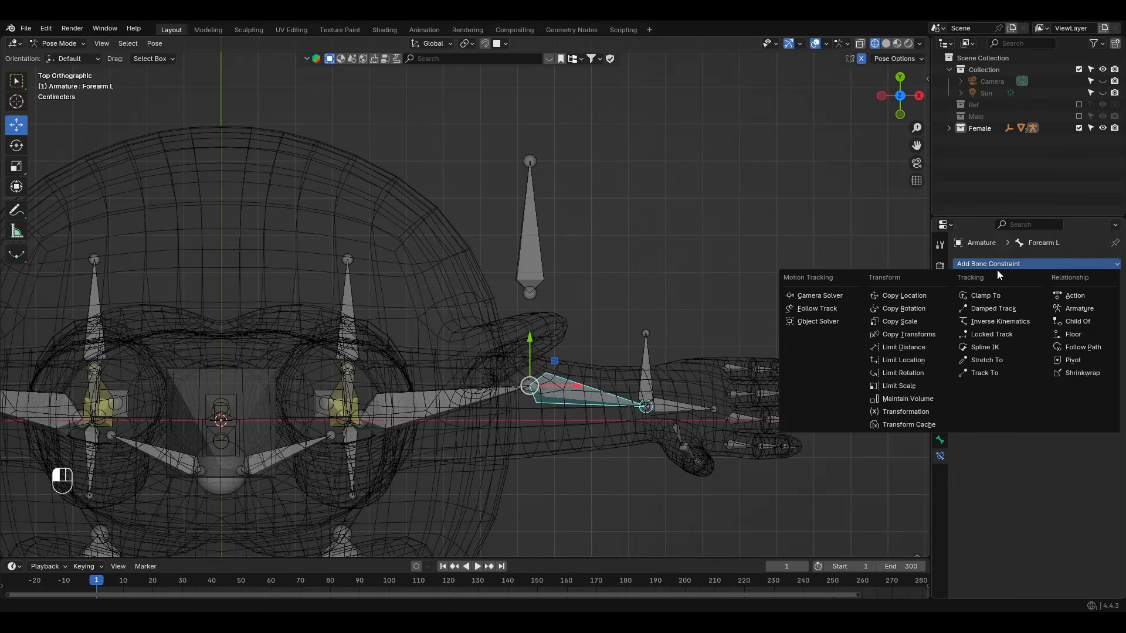
pyautogui.click(1000, 321)
pyautogui.keyDown('shift'); pyautogui.moveTo(917, 368); pyautogui.dragTo(905, 387, button='middle'); pyautogui.keyUp('shift')
pyautogui.click(714, 358)
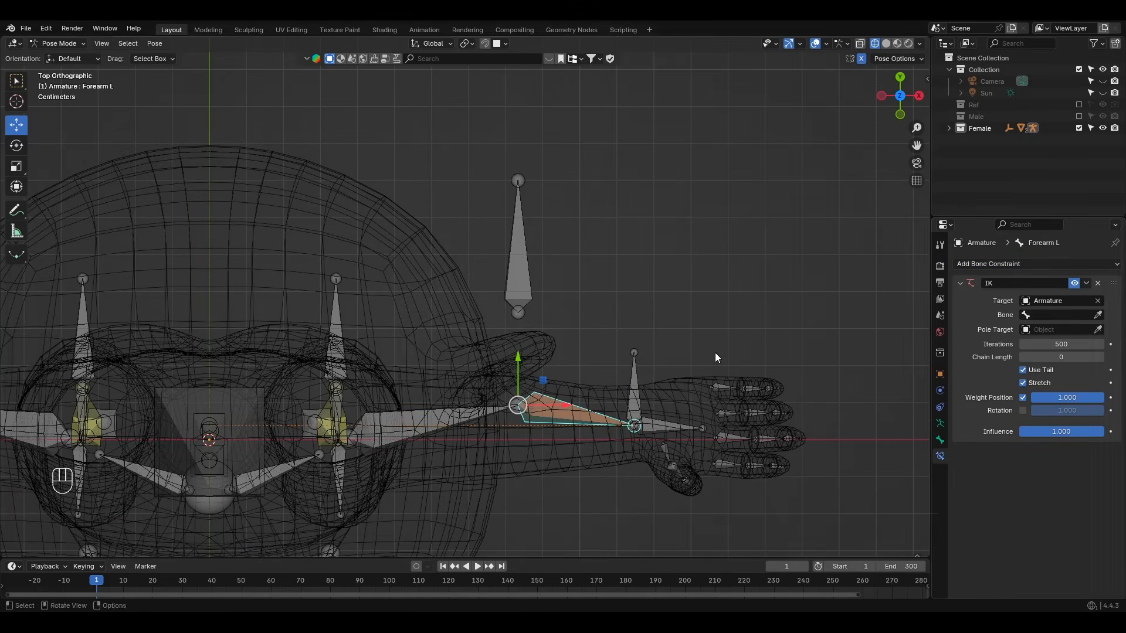
pyautogui.click(697, 369)
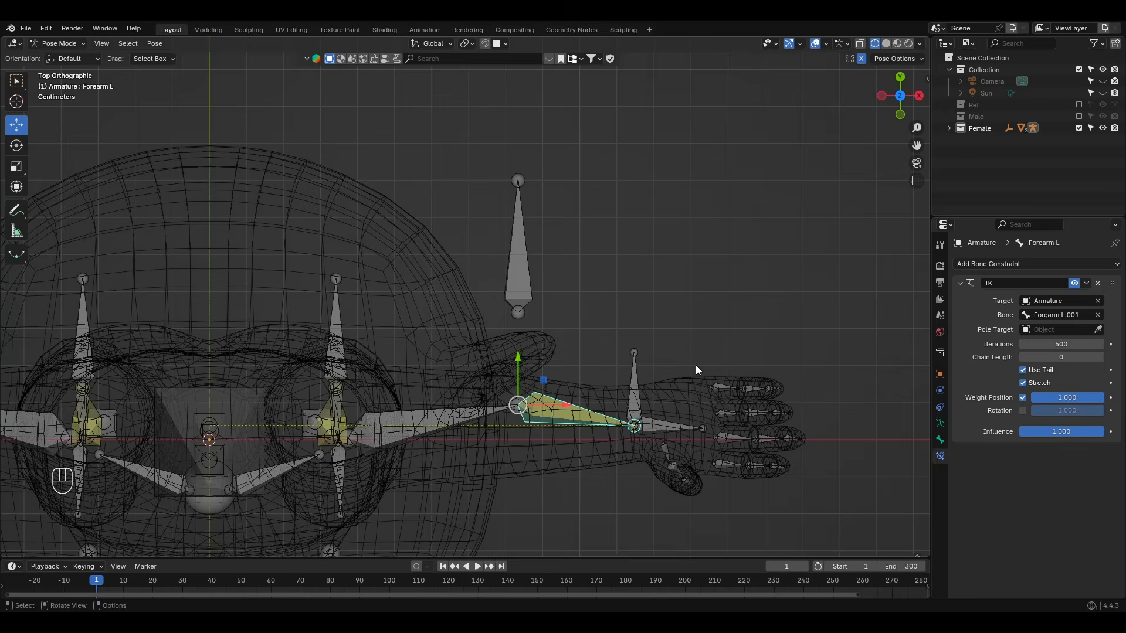
# Set the Forearm L IK pole target to Armature bone Arm L.001, with chain length 2 and pole angle -90°
pyautogui.click(519, 266)
pyautogui.click(520, 269)
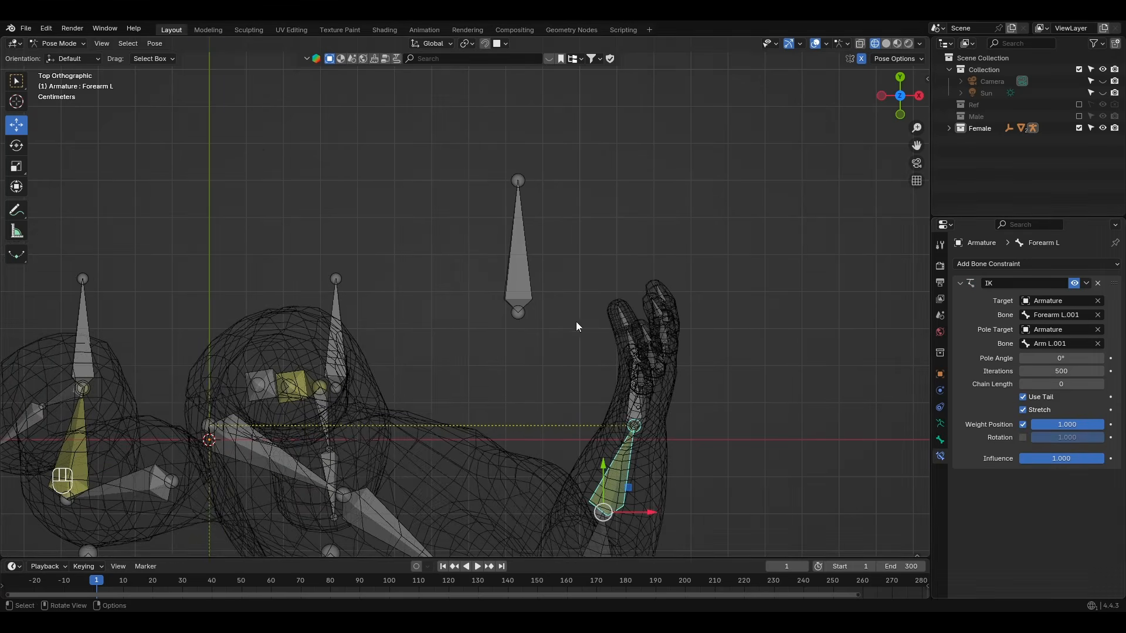
pyautogui.click(1100, 384)
pyautogui.click(1100, 384)
pyautogui.click(1066, 358)
pyautogui.write('-90')
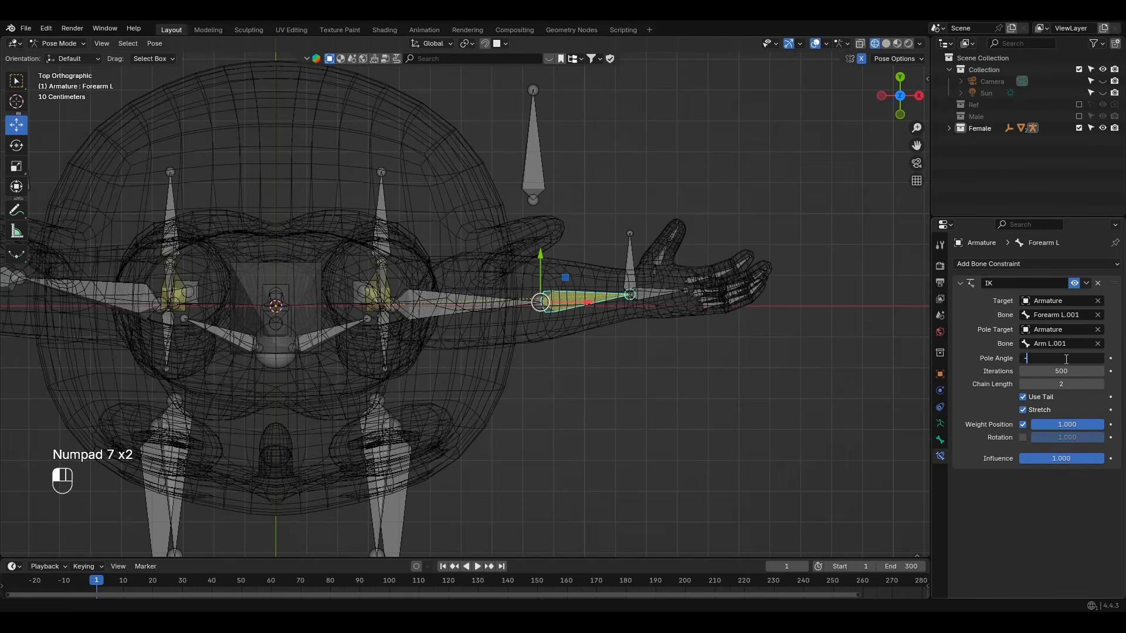
pyautogui.press('Return')
# Move the wrist control bone Forearm L.001 down toward the body to test how the left arm bends
pyautogui.moveTo(697, 348); pyautogui.dragTo(632, 328, button='middle')
pyautogui.click(631, 354)
pyautogui.moveTo(626, 350); pyautogui.dragTo(515, 405)
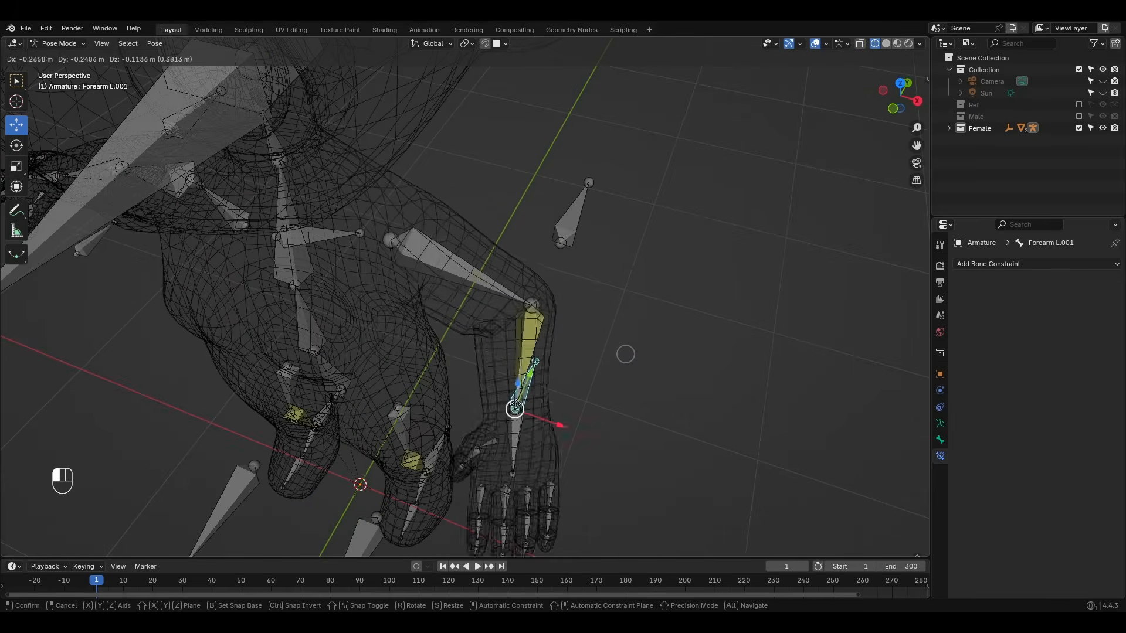
# Rotate the Index finger L bone to curl the finger and switch the viewport to solid shading
pyautogui.press('r')
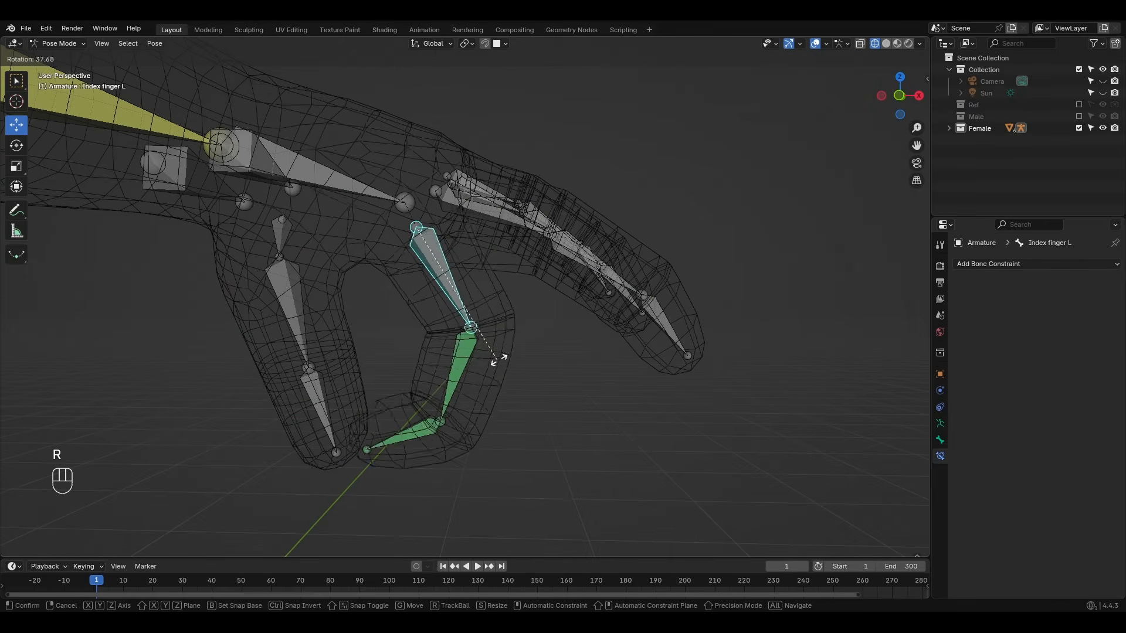
pyautogui.click(494, 360)
pyautogui.press('z')
pyautogui.click(671, 353)
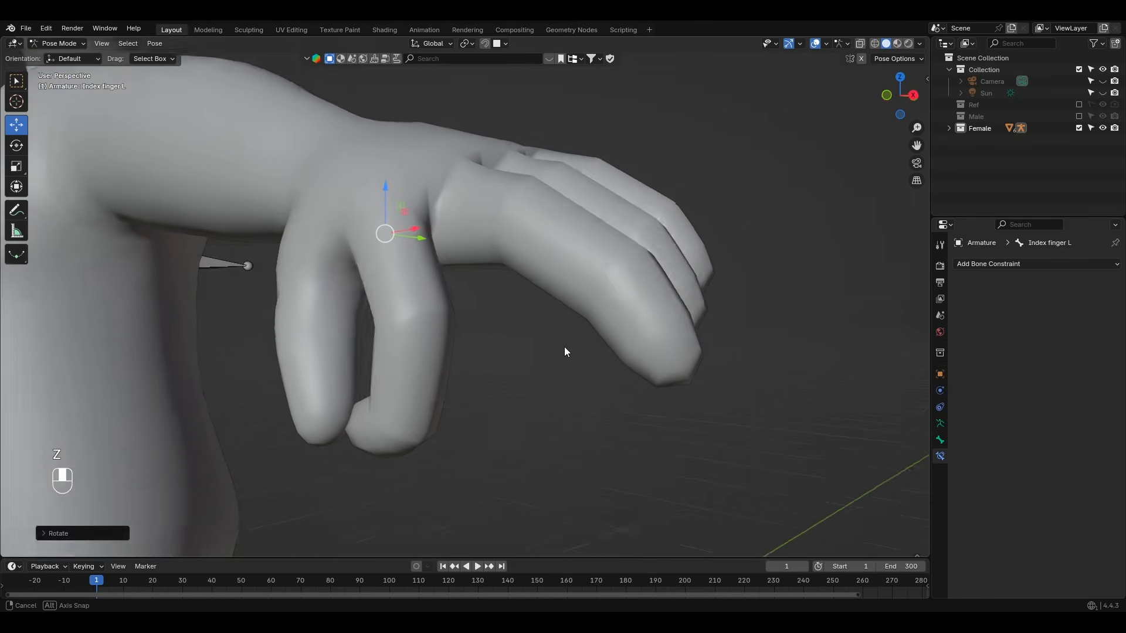
# Test the Index finger L bone by rotating it freely and around the global Z axis
pyautogui.moveTo(564, 352); pyautogui.dragTo(537, 372, button='middle')
pyautogui.press('r')
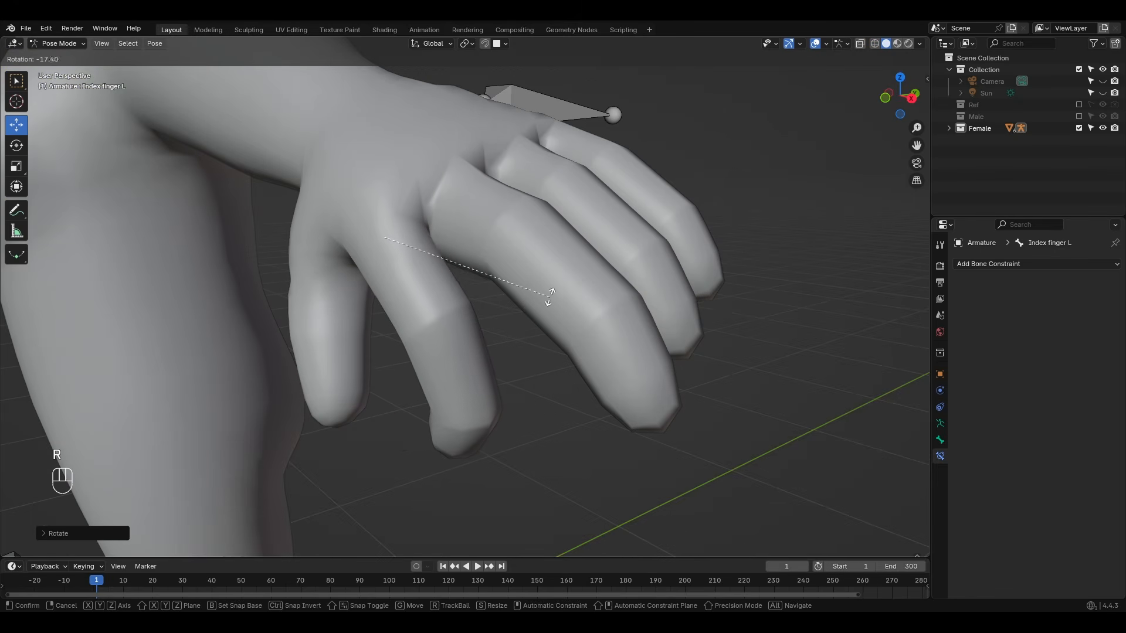
pyautogui.click(497, 328)
pyautogui.moveTo(497, 328); pyautogui.dragTo(571, 358, button='middle')
pyautogui.press('r')
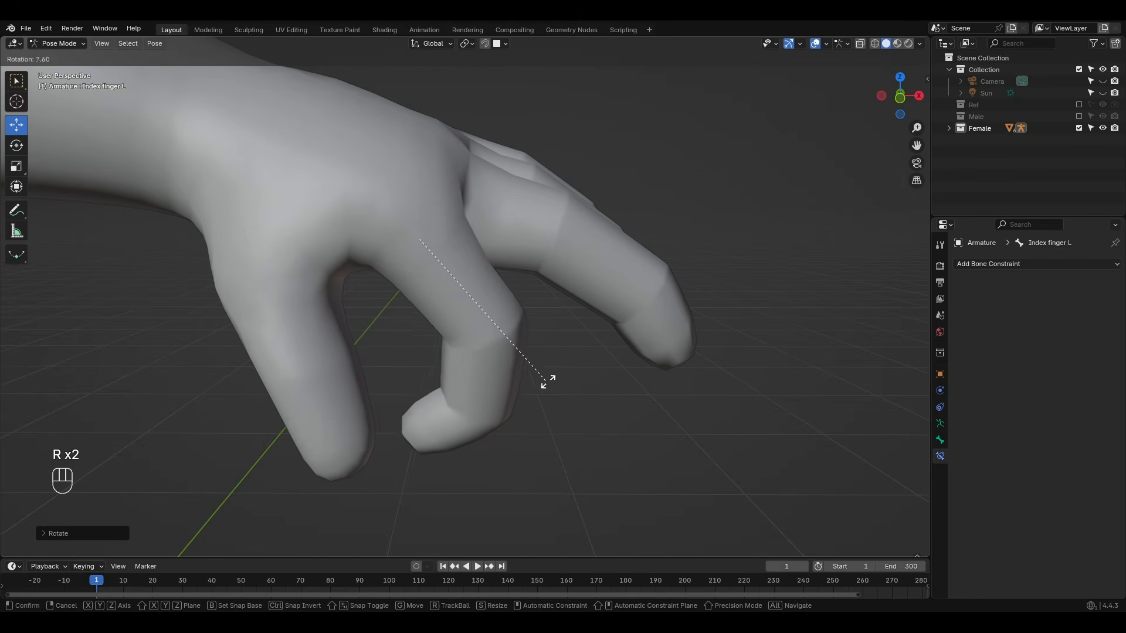
pyautogui.press('z')
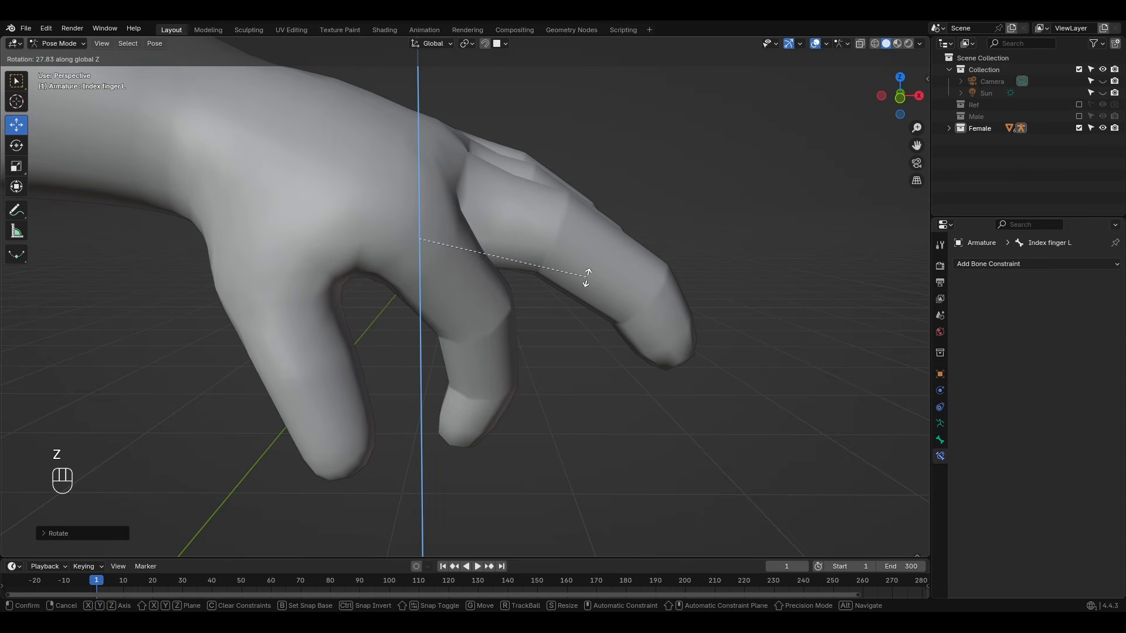
pyautogui.click(536, 302)
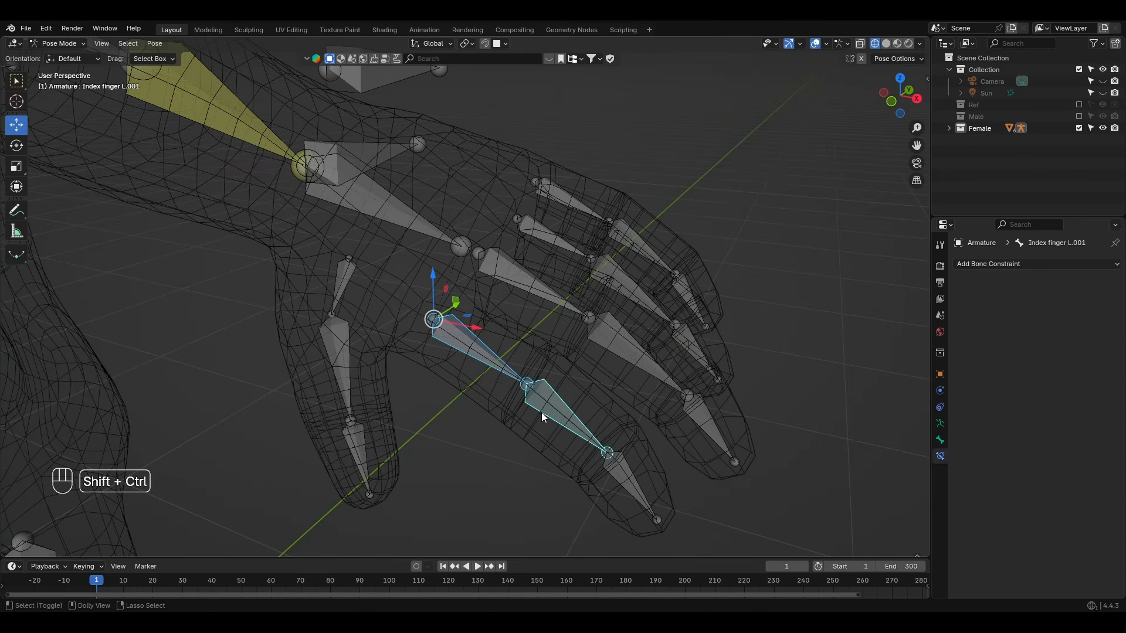
# Add a Copy Rotation constraint to Index finger L.001 targeting Index finger L, with only the Z axis and Local Space for target and owner
pyautogui.hotkey('shift', 'ctrl', 'c')
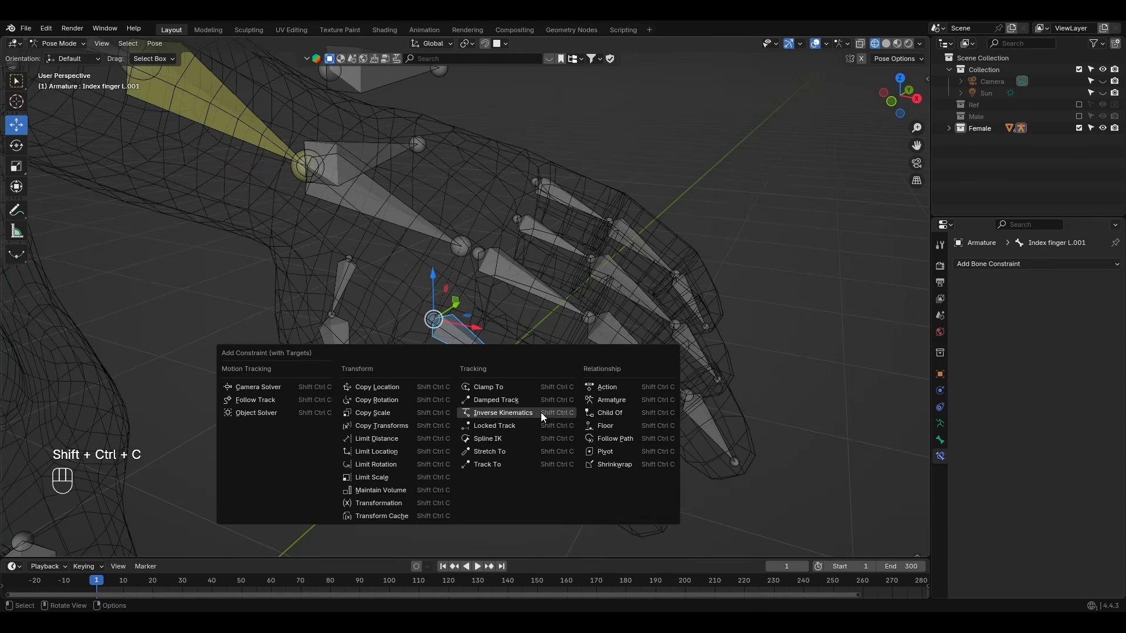
pyautogui.click(396, 400)
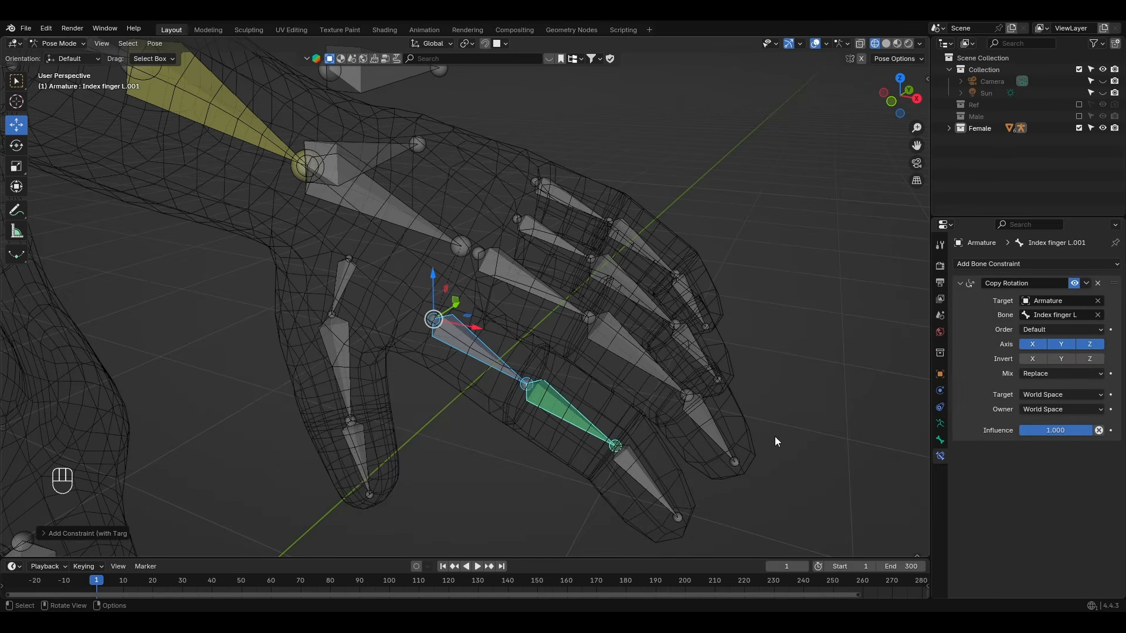
pyautogui.click(1035, 345)
pyautogui.click(1059, 346)
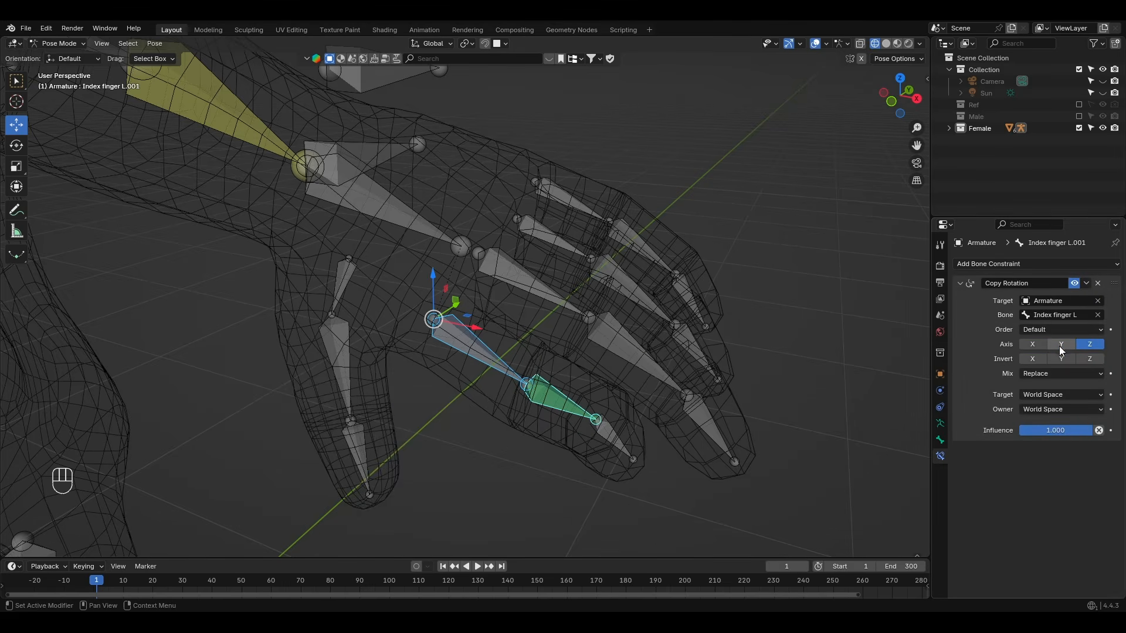
pyautogui.click(1070, 395)
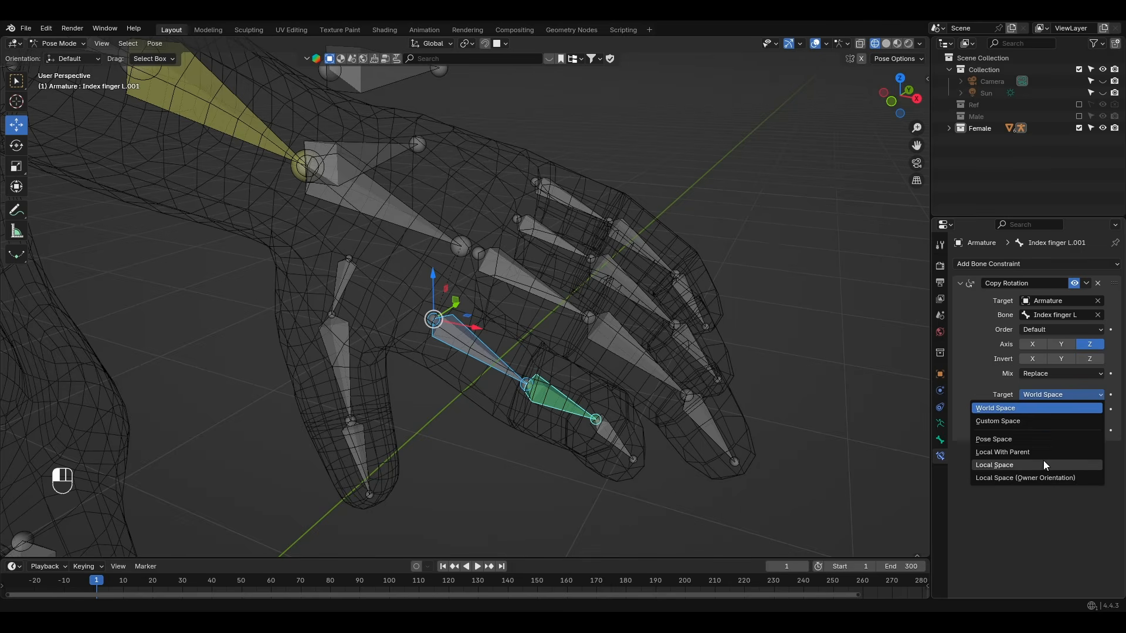
pyautogui.click(1043, 460)
pyautogui.click(1070, 409)
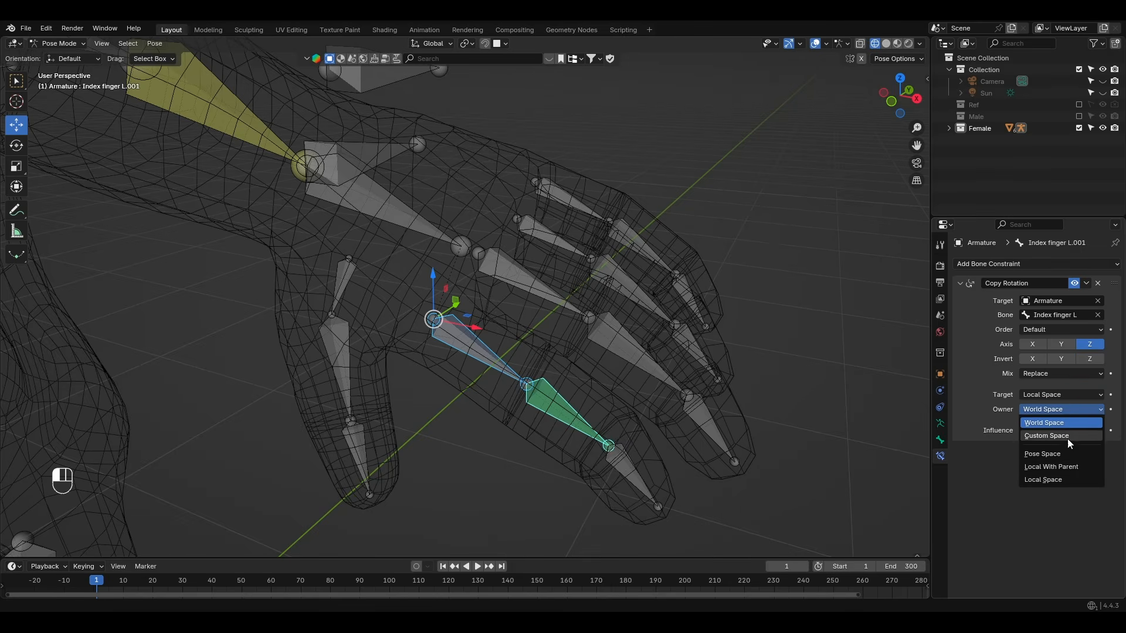
pyautogui.click(1071, 476)
# Add a Copy Rotation constraint to Index finger L.002 targeting Index finger L.001, with only the Z axis and a Local Space target
pyautogui.moveTo(629, 468); pyautogui.dragTo(578, 389, button='middle')
pyautogui.click(529, 323)
pyautogui.keyDown('shift'); pyautogui.click(607, 444); pyautogui.keyUp('shift')
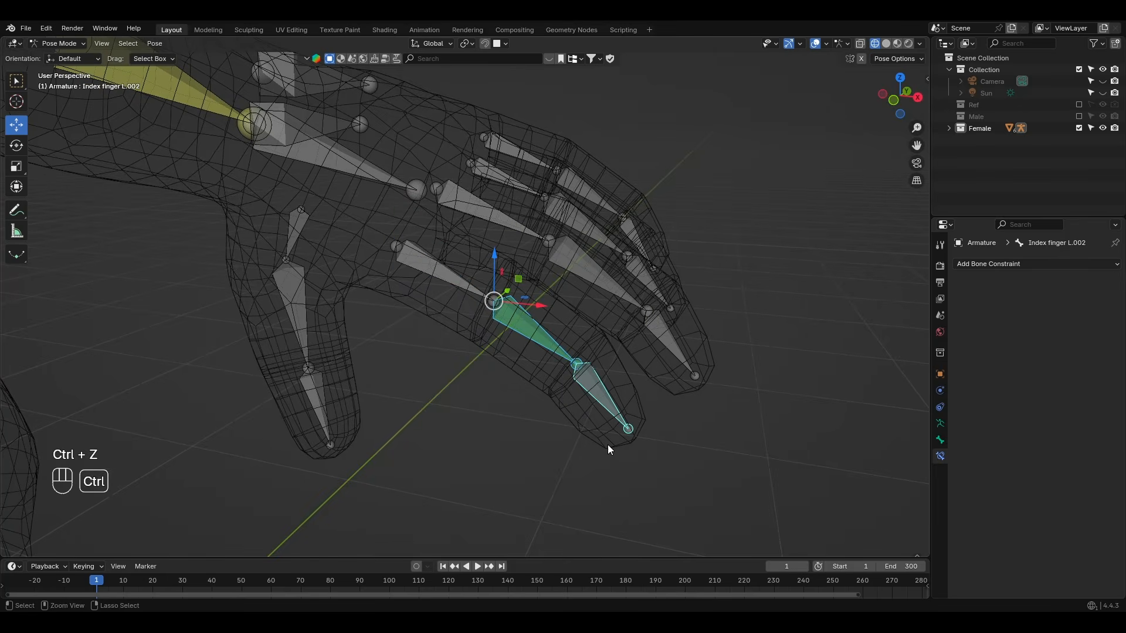
pyautogui.hotkey('ctrl', 'shift', 'c')
pyautogui.click(593, 418)
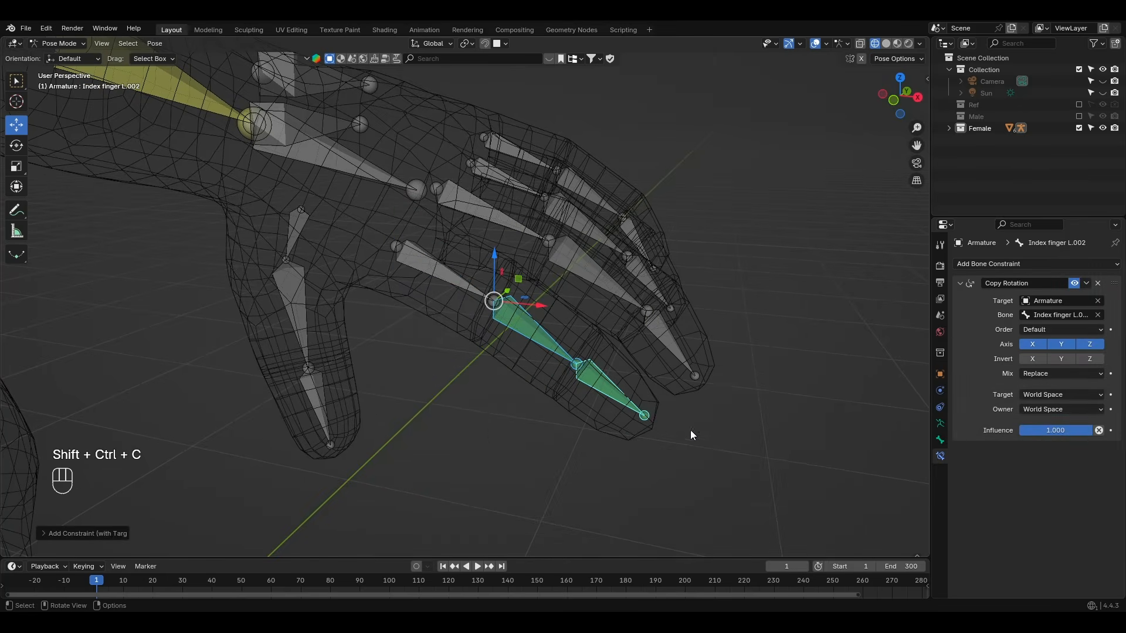
pyautogui.click(1072, 394)
pyautogui.click(1050, 466)
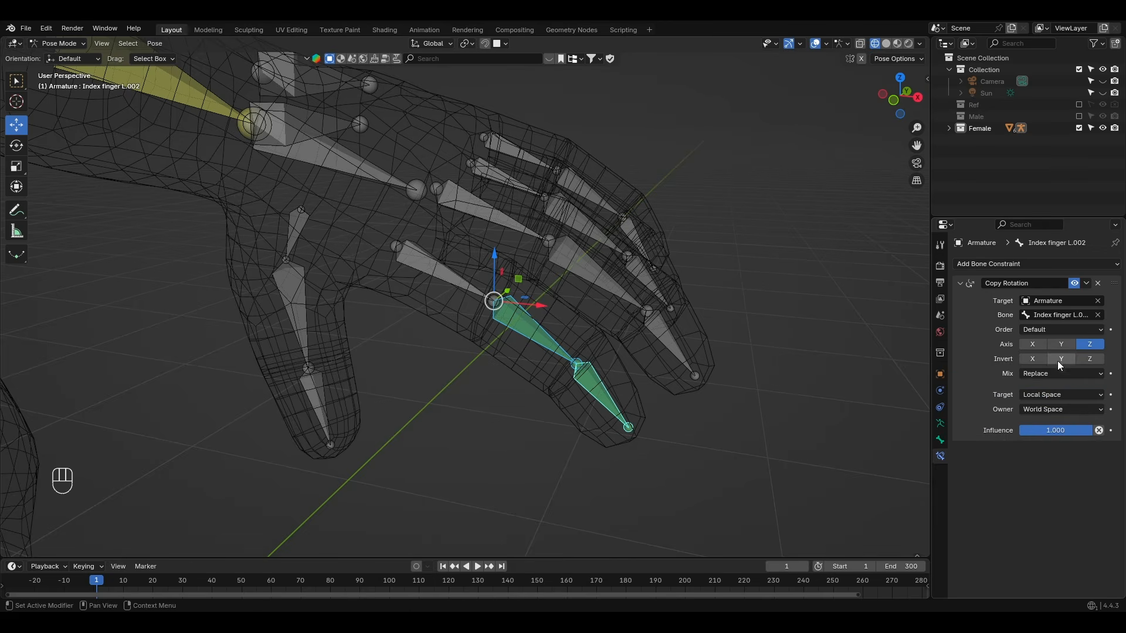
pyautogui.click(1054, 411)
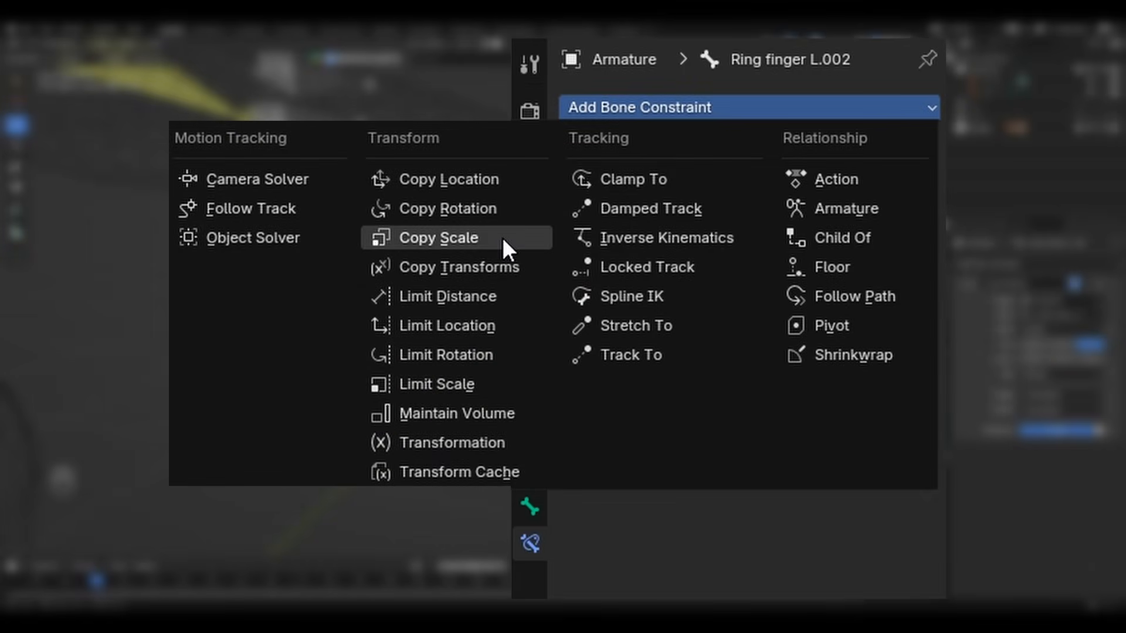
# Add Z-only Local Space Copy Rotation constraints to the remaining finger and thumb bones of both hands, each following its preceding bone
pyautogui.click(447, 209)
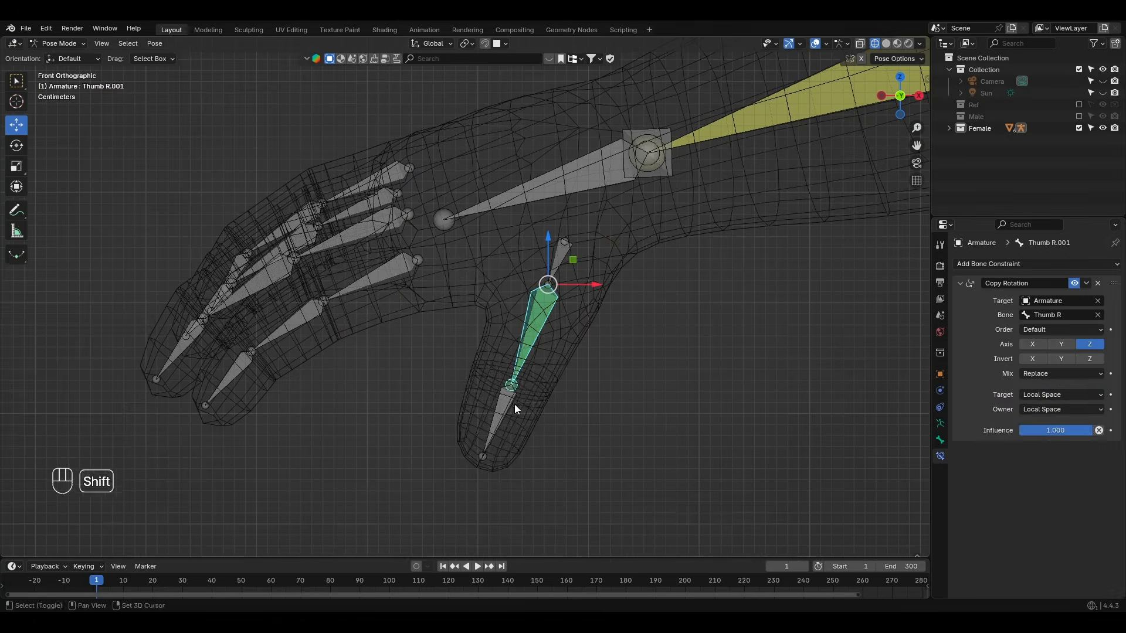
pyautogui.click(1059, 395)
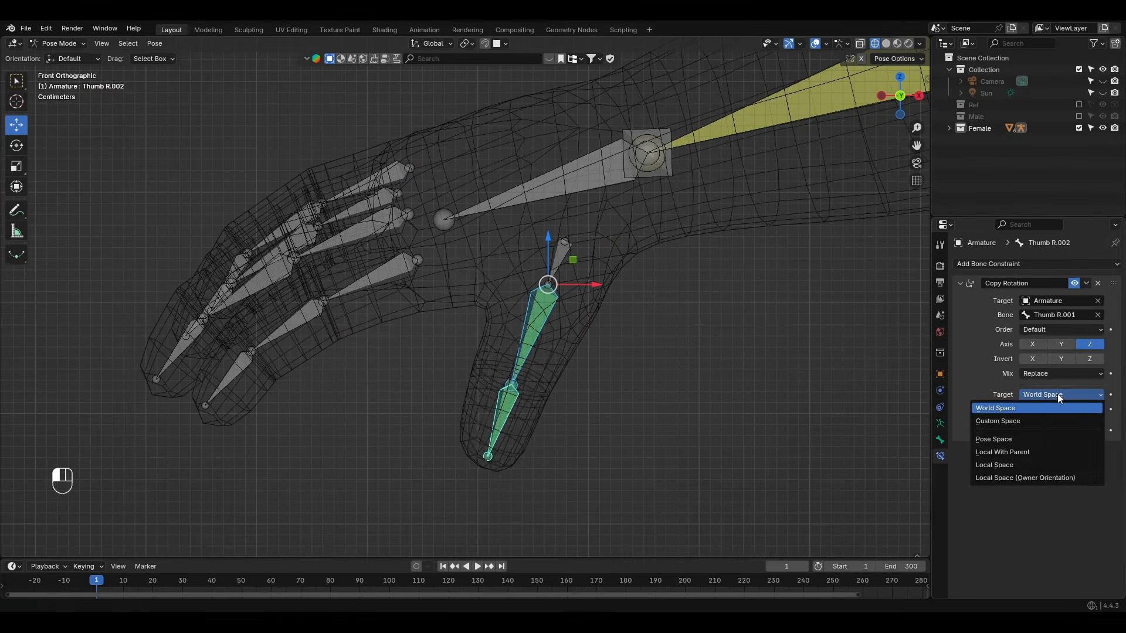
pyautogui.hotkey('shift', 'ctrl', 'c')
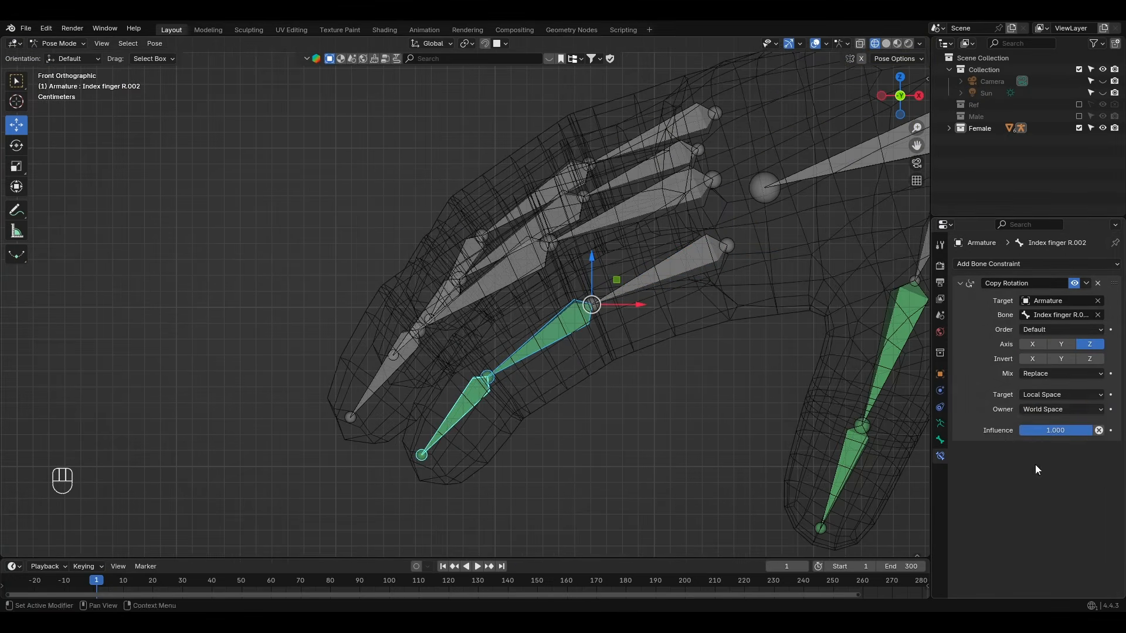
pyautogui.hotkey('shift', 'ctrl', 'c')
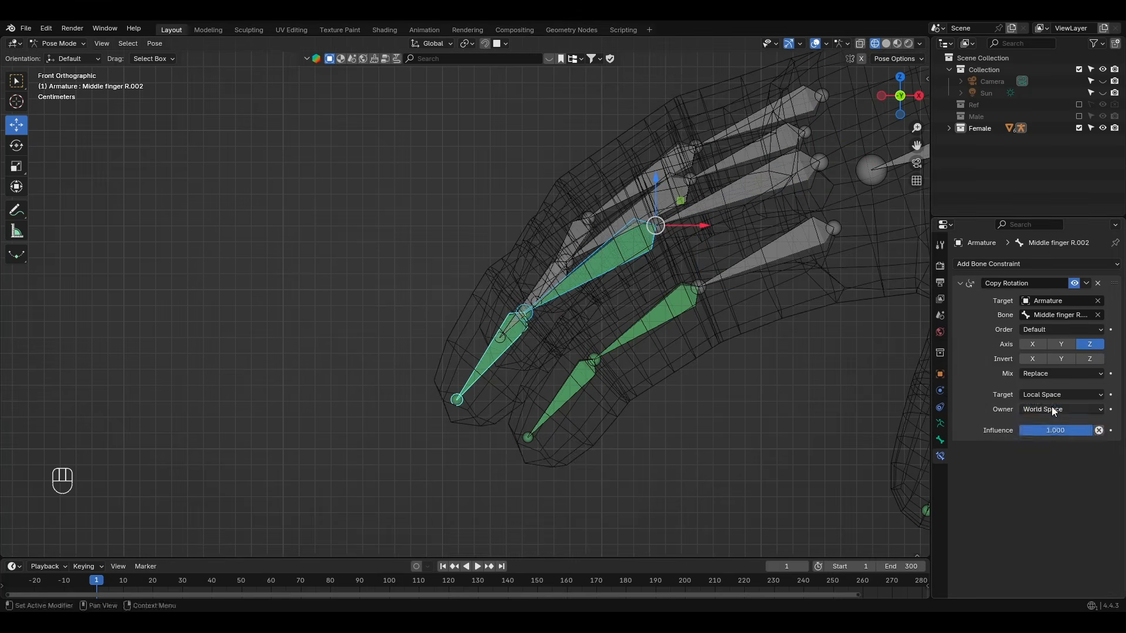
pyautogui.hotkey('shift', 'ctrl', 'c')
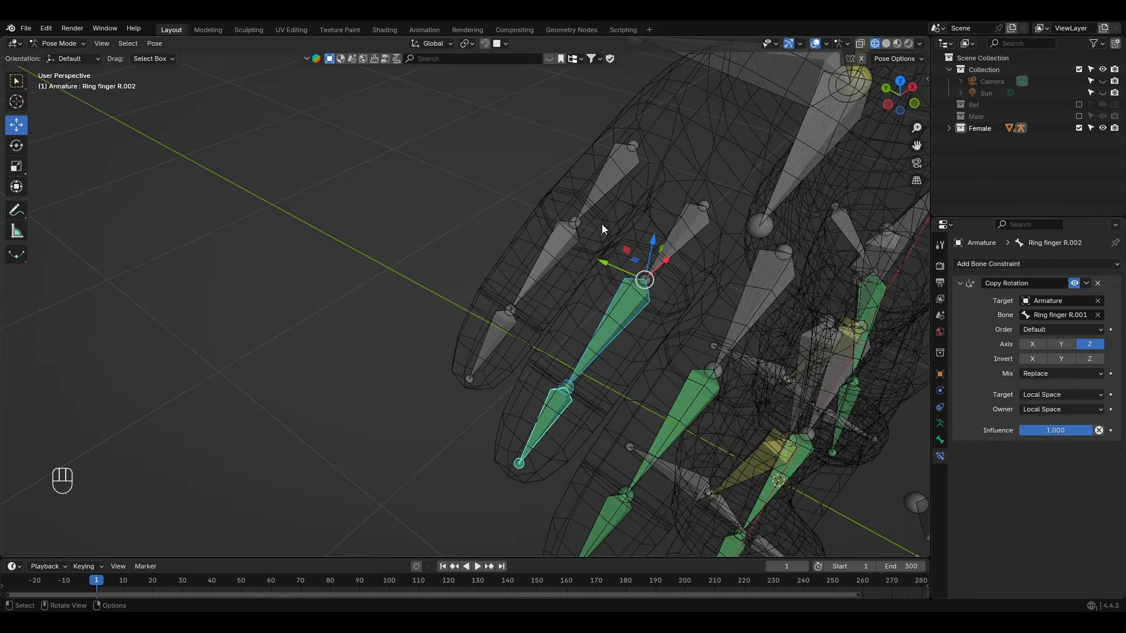
pyautogui.hotkey('shift', 'ctrl', 'c')
# Pose the legs for weight checking in Weight Paint mode by raising the Ankle L control and moving the Root bone
pyautogui.press('g')
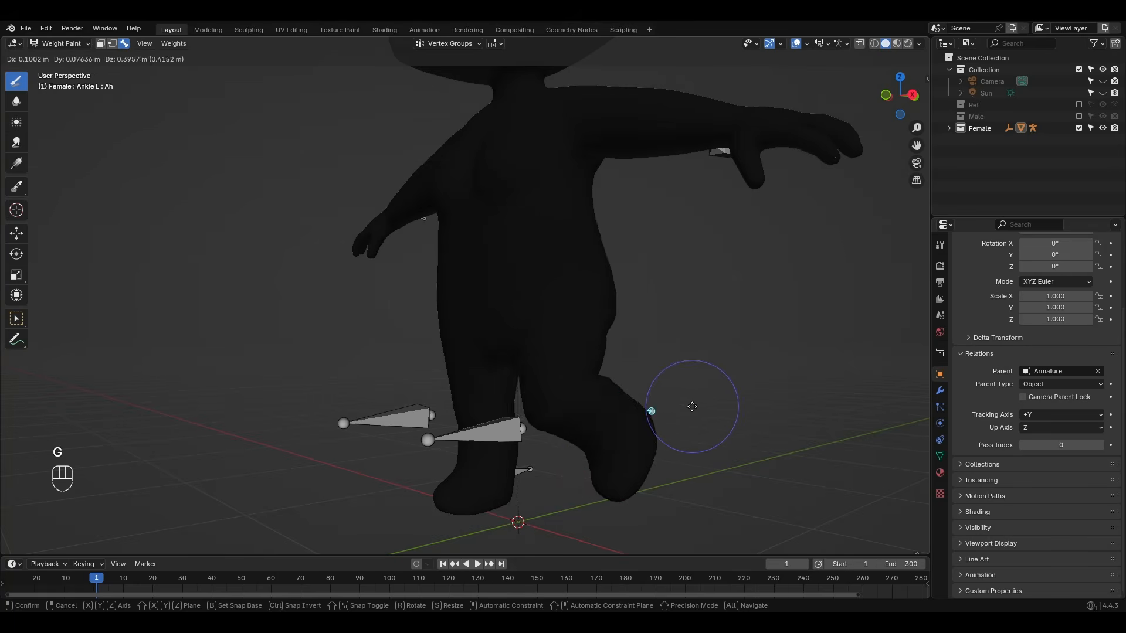
pyautogui.click(692, 390)
pyautogui.keyDown('ctrl'); pyautogui.click(478, 437); pyautogui.keyUp('ctrl')
pyautogui.press('g')
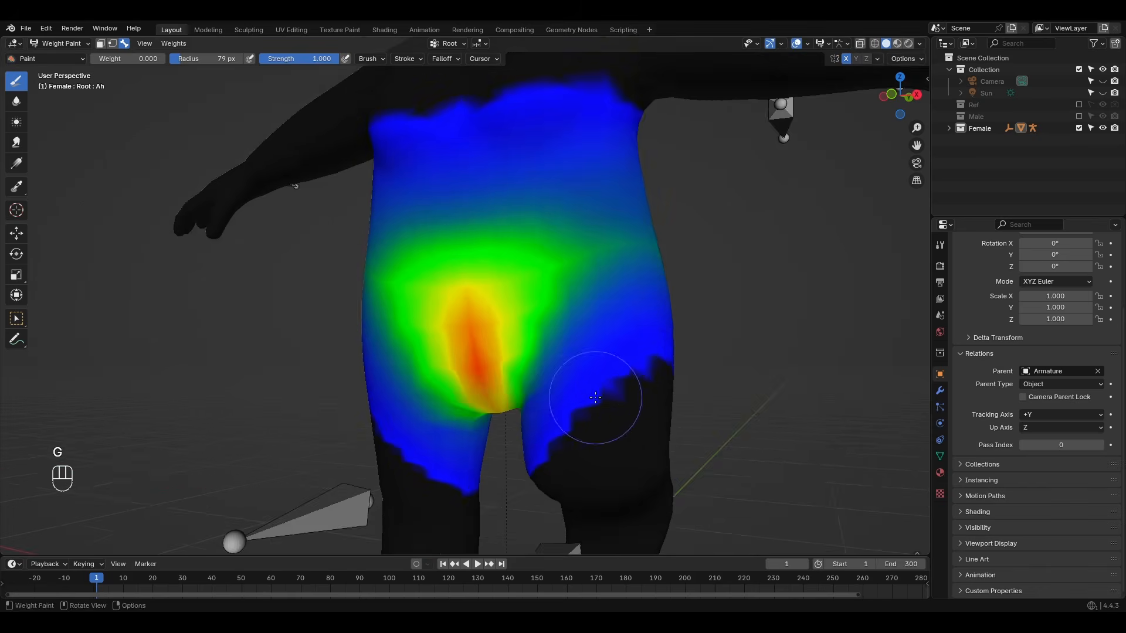
# Erase the Root bone's weight from the left upper thigh with the brush weight at 0
pyautogui.moveTo(595, 398); pyautogui.dragTo(542, 425, button='middle')
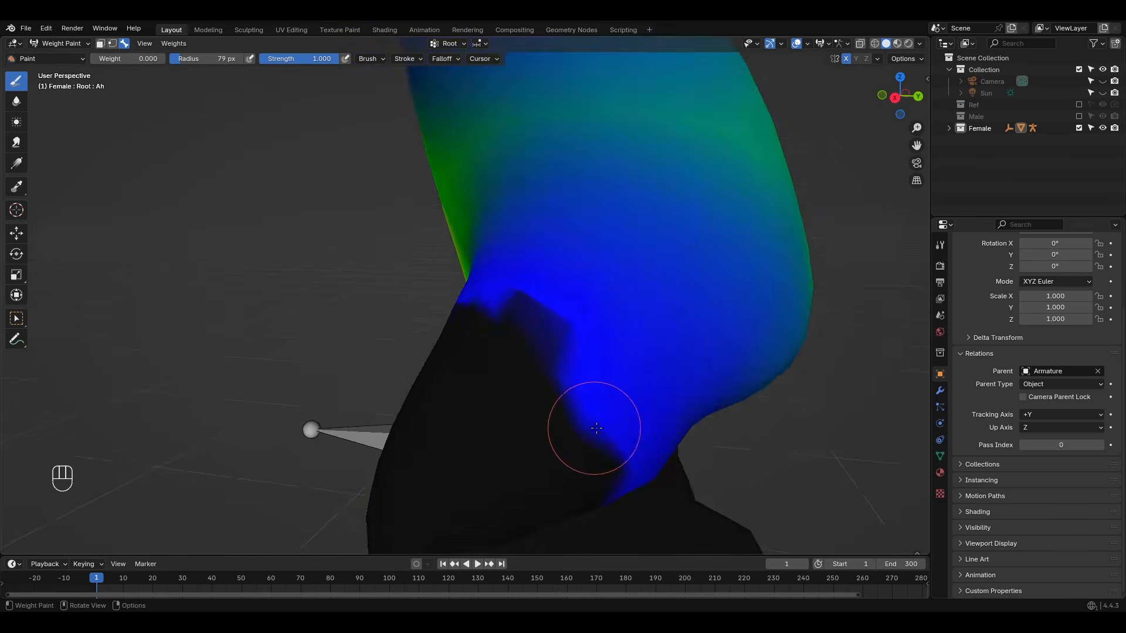
pyautogui.moveTo(596, 427); pyautogui.dragTo(514, 340, button='middle')
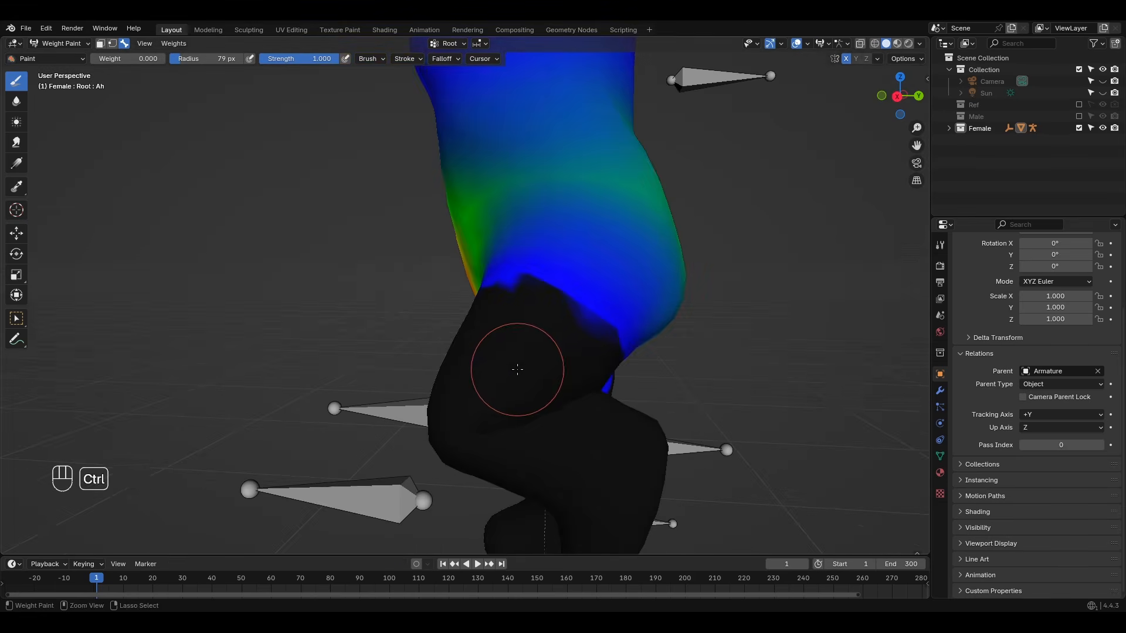
pyautogui.moveTo(505, 364)
pyautogui.mouseDown(button='middle')
pyautogui.moveTo(488, 392)
pyautogui.moveTo(592, 364)
pyautogui.mouseUp(button='middle')
# Paint weight 0 for the Thigh L bone over the lower belly and hip area
pyautogui.moveTo(546, 298)
pyautogui.mouseDown()
pyautogui.moveTo(663, 244)
pyautogui.moveTo(694, 249)
pyautogui.mouseUp()
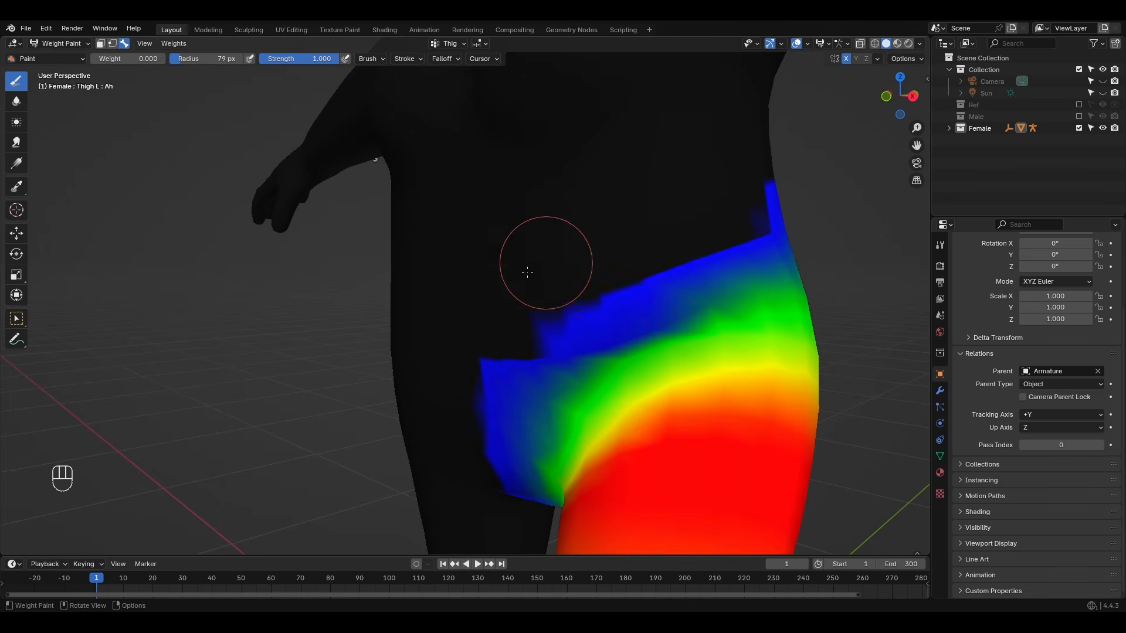
pyautogui.moveTo(545, 262); pyautogui.dragTo(530, 249, button='middle')
pyautogui.moveTo(644, 285); pyautogui.dragTo(555, 437)
pyautogui.moveTo(555, 437); pyautogui.dragTo(561, 285, button='middle')
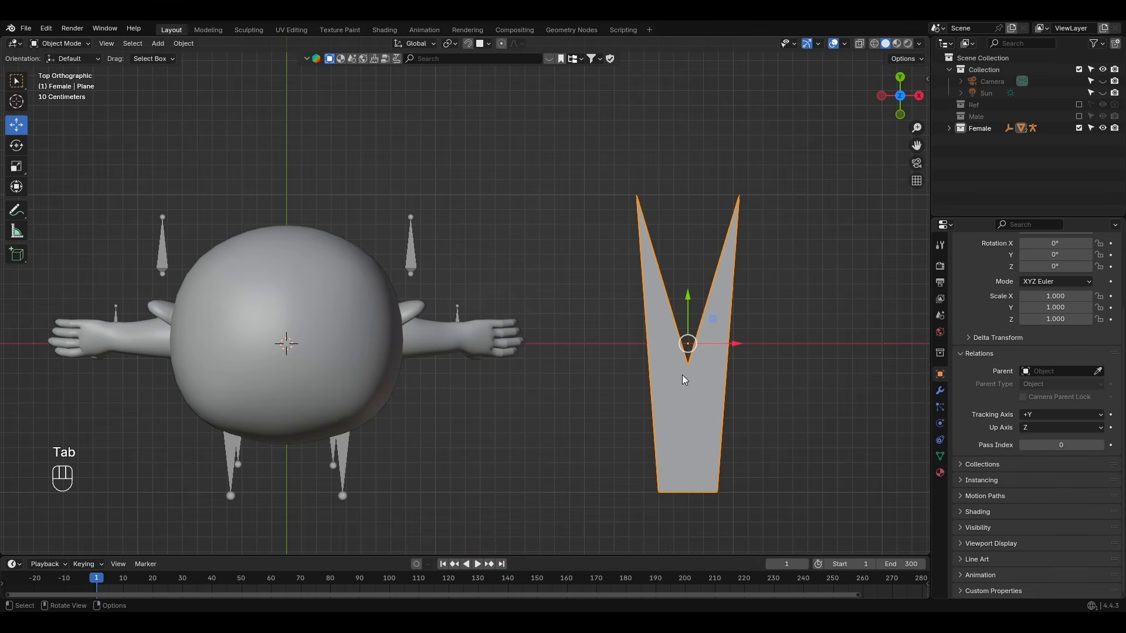
# Rename the V-shaped plane as Controller and assign it as the custom shape of bone Forearm L.001
pyautogui.press('F2')
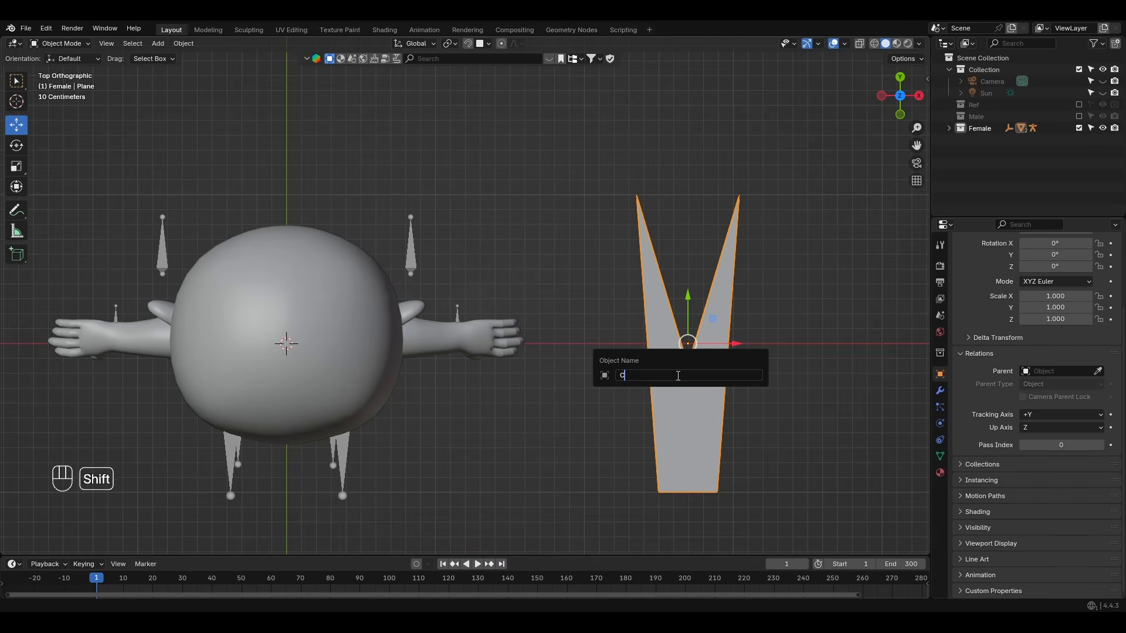
pyautogui.write('Hand')
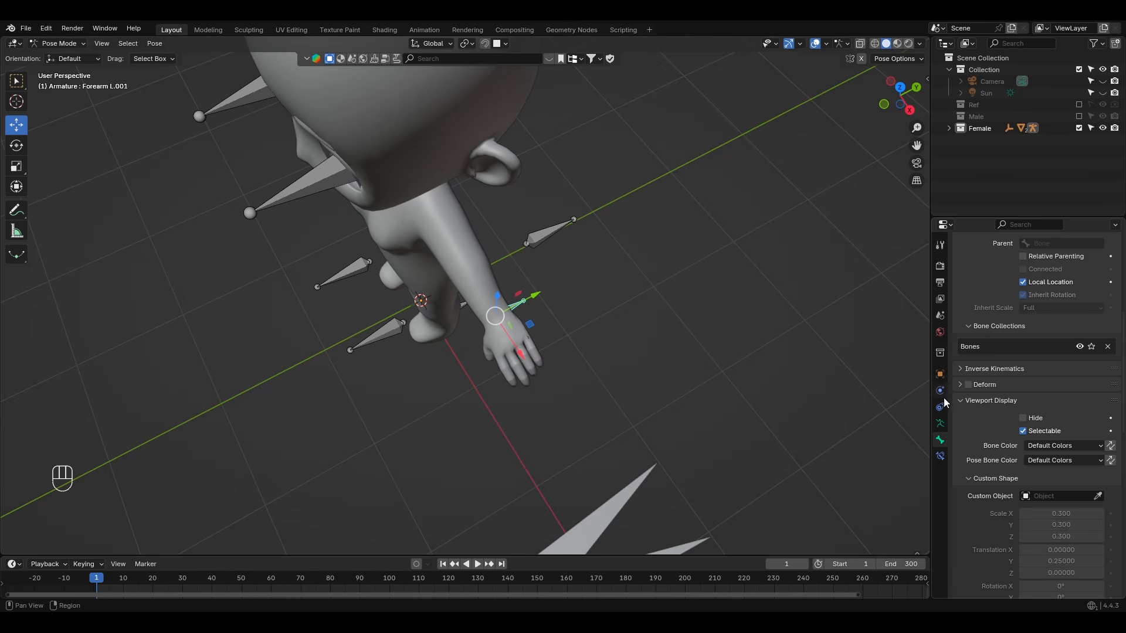
pyautogui.scroll(-3, 1005, 463)
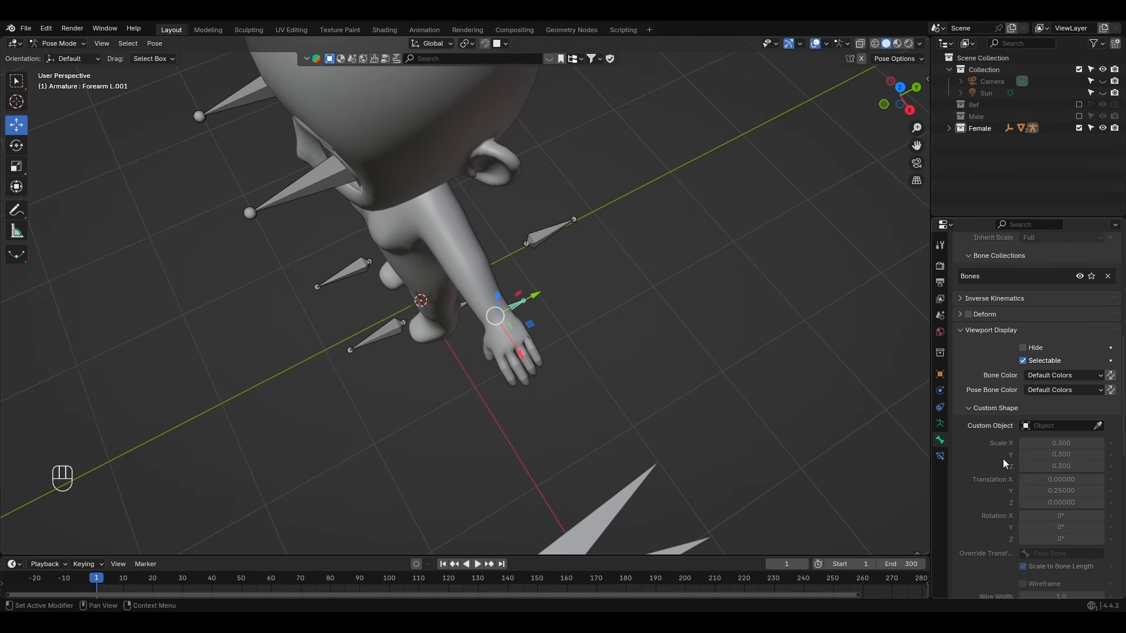
pyautogui.click(1051, 428)
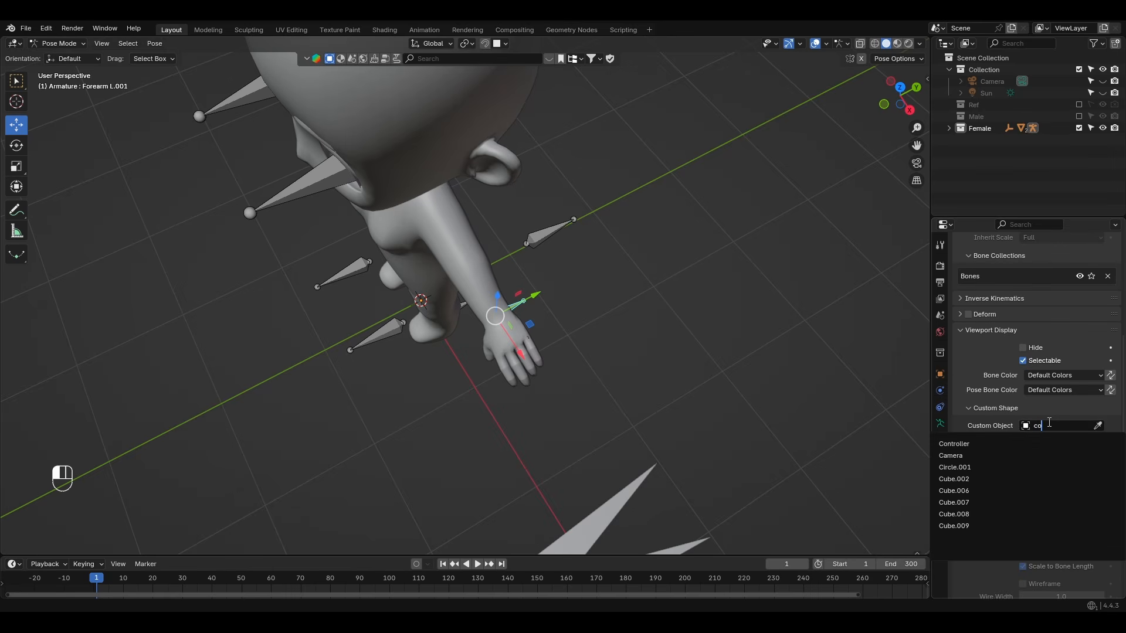
pyautogui.click(1012, 442)
# Scale the wrist bone's custom shape to 2.1 in X and 0.5 in Y, and increase its Y translation
pyautogui.moveTo(528, 413); pyautogui.dragTo(491, 356, button='middle')
pyautogui.moveTo(1056, 443); pyautogui.dragTo(1032, 455)
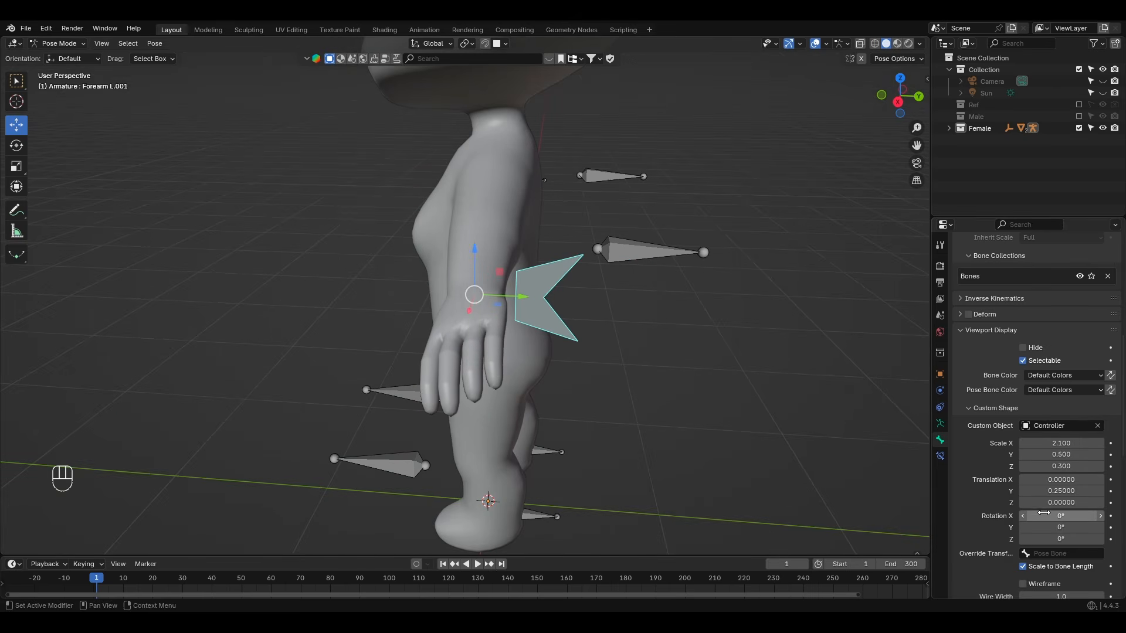
pyautogui.moveTo(1061, 490); pyautogui.dragTo(1085, 490)
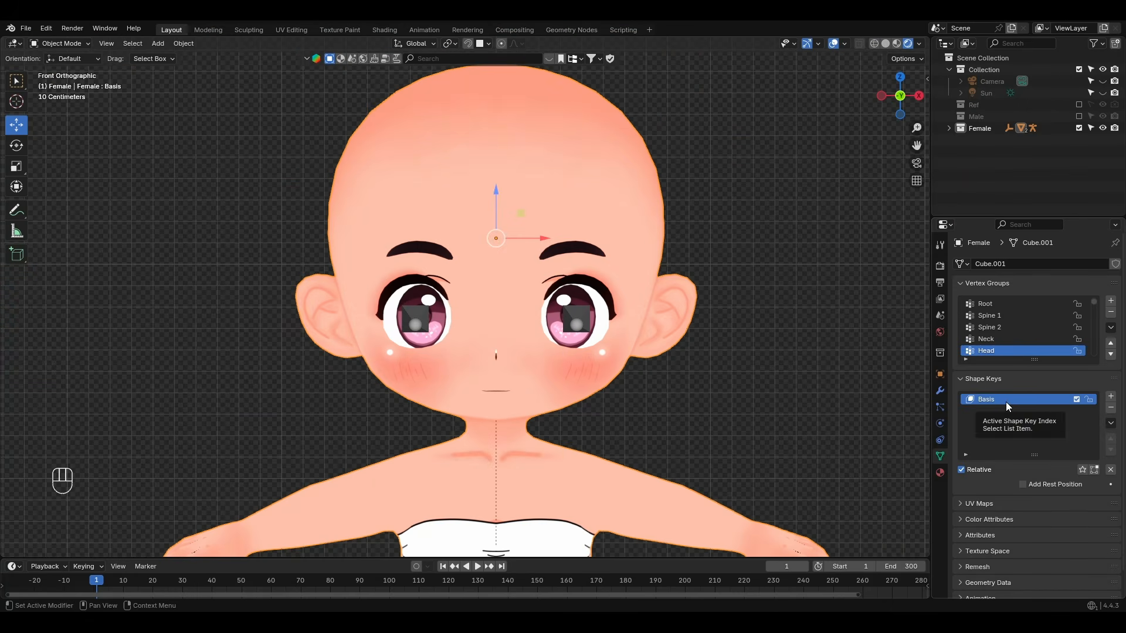
# Add a shape key named Blink L to the Female mesh and enter Edit Mode with it active
pyautogui.click(1111, 398)
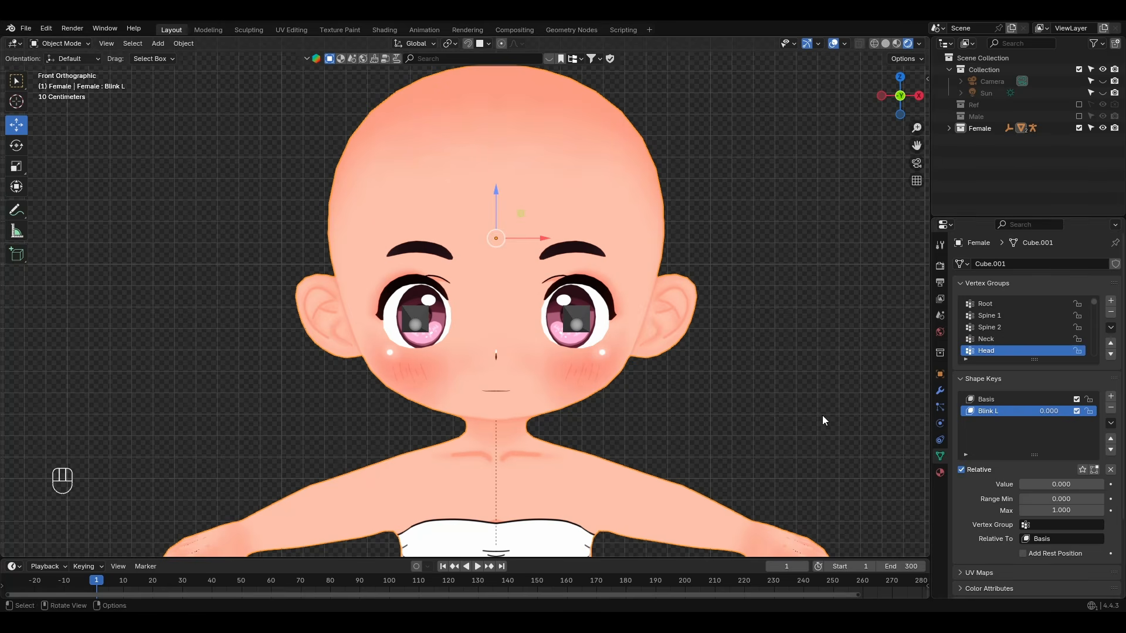
pyautogui.scroll(5, 636, 299)
pyautogui.press('Tab')
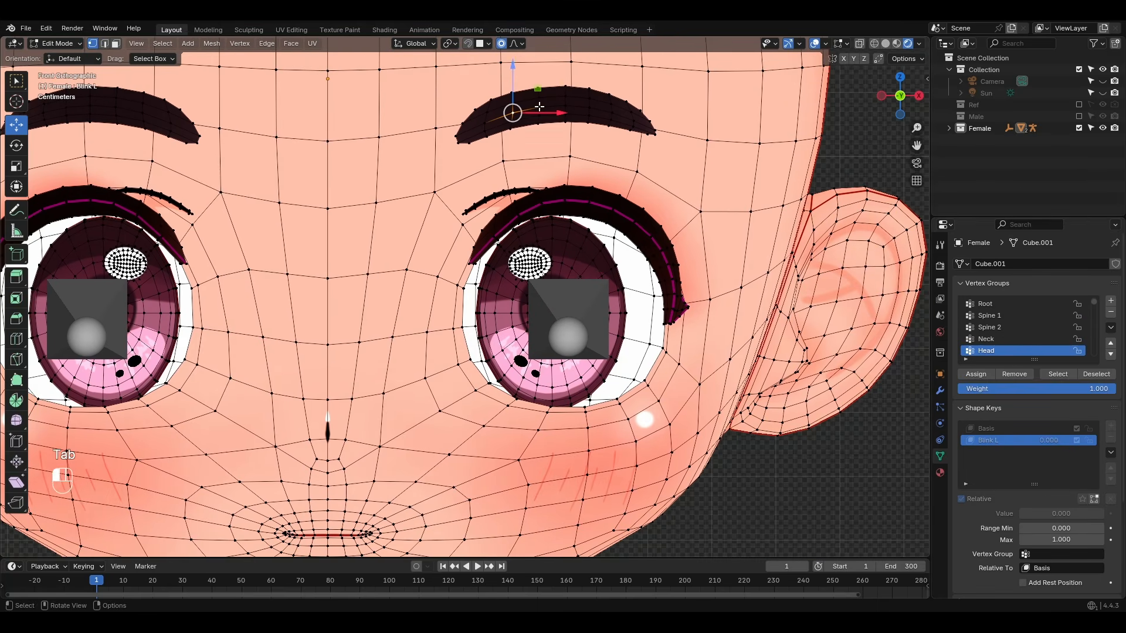
# Hide the left eyebrow, eyelash meshes, iris and eye highlights, leaving the left eye opening exposed
pyautogui.press('l')
pyautogui.press('l')
pyautogui.press('h')
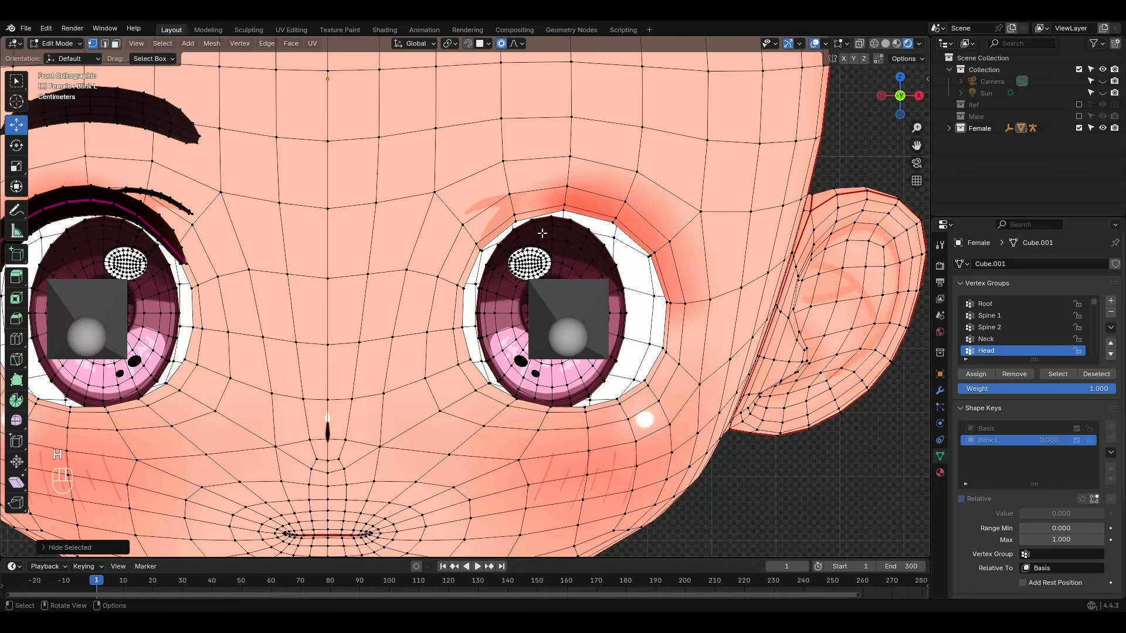
pyautogui.press('l')
pyautogui.press('l')
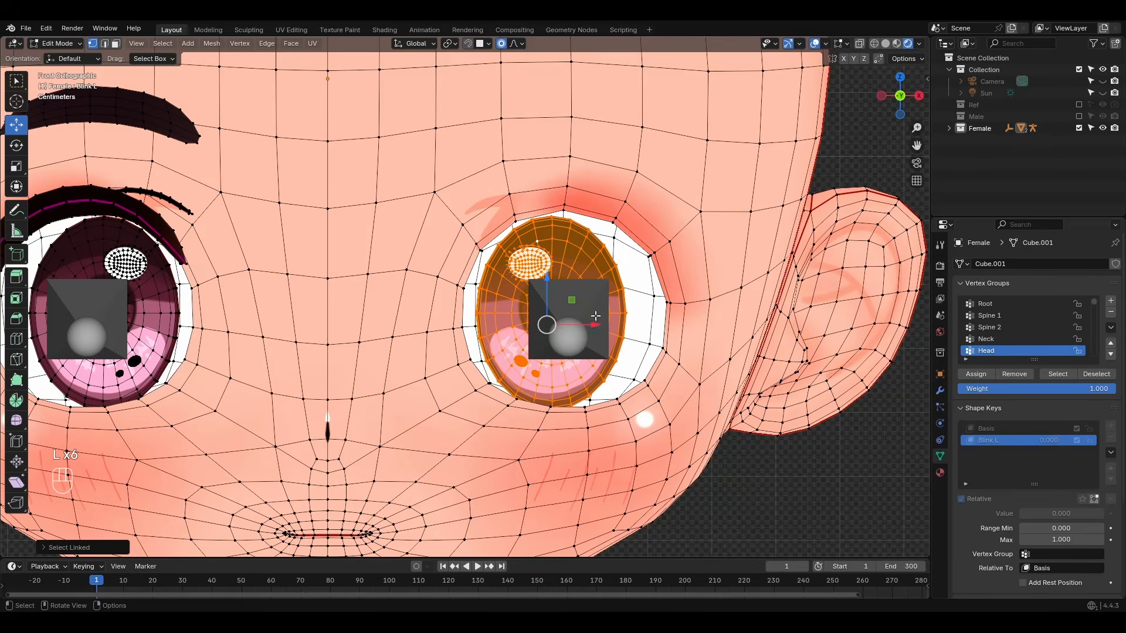
pyautogui.press('h')
# Scale the edge loop of the left eye opening along Z to bring the upper and lower lids together
pyautogui.moveTo(563, 356); pyautogui.dragTo(451, 338, button='middle')
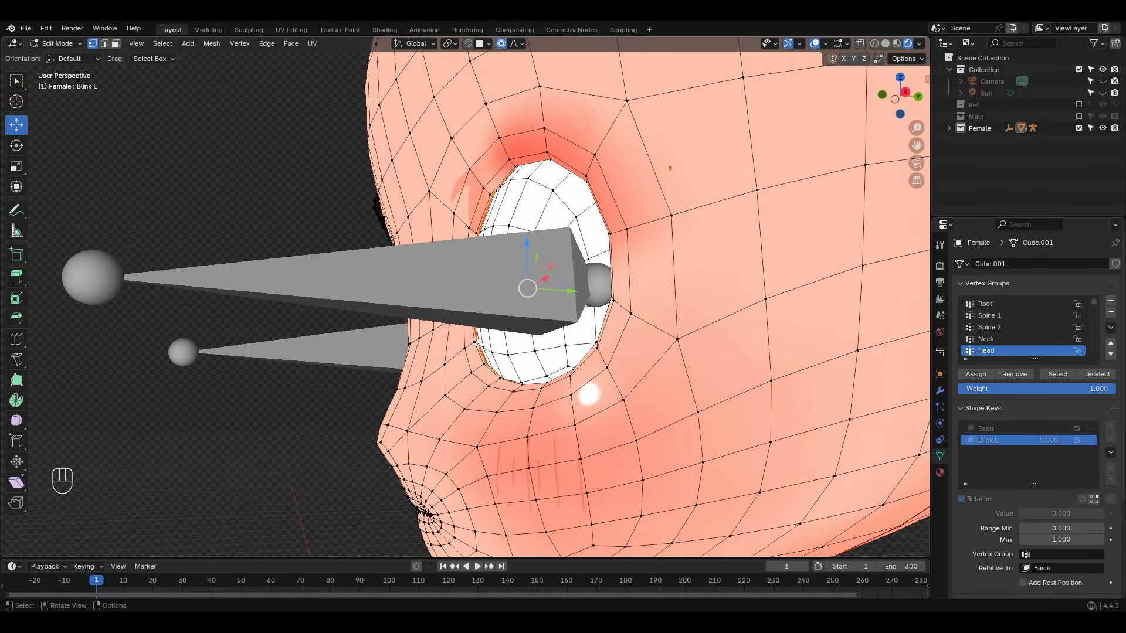
pyautogui.press('KP_1')
pyautogui.press('s')
pyautogui.press('z')
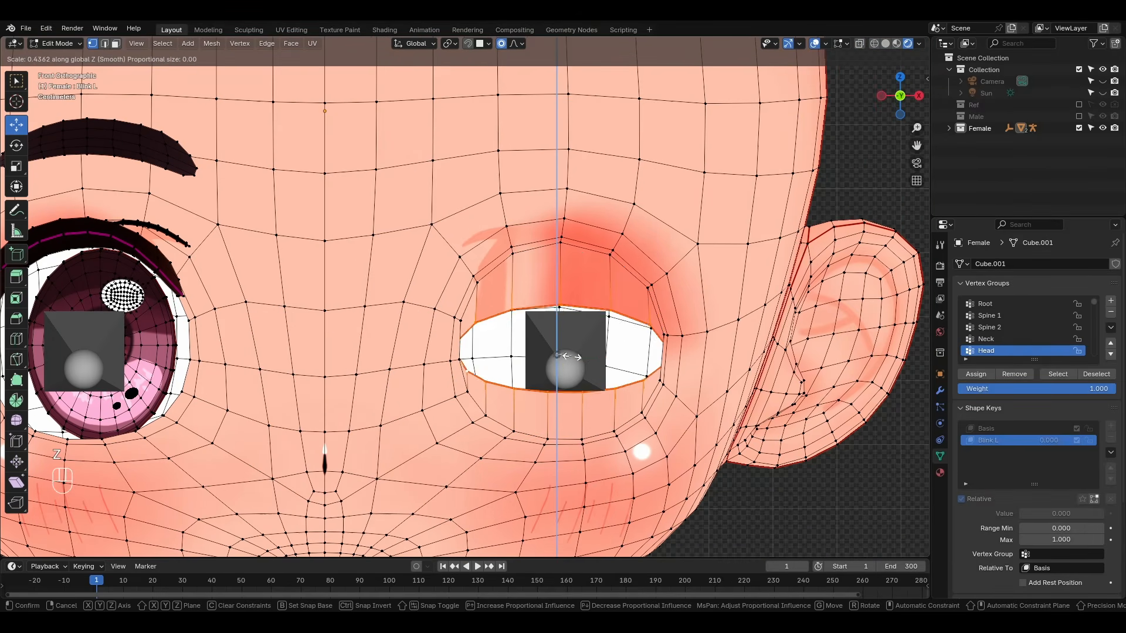
pyautogui.click(569, 354)
pyautogui.scroll(1, 572, 351)
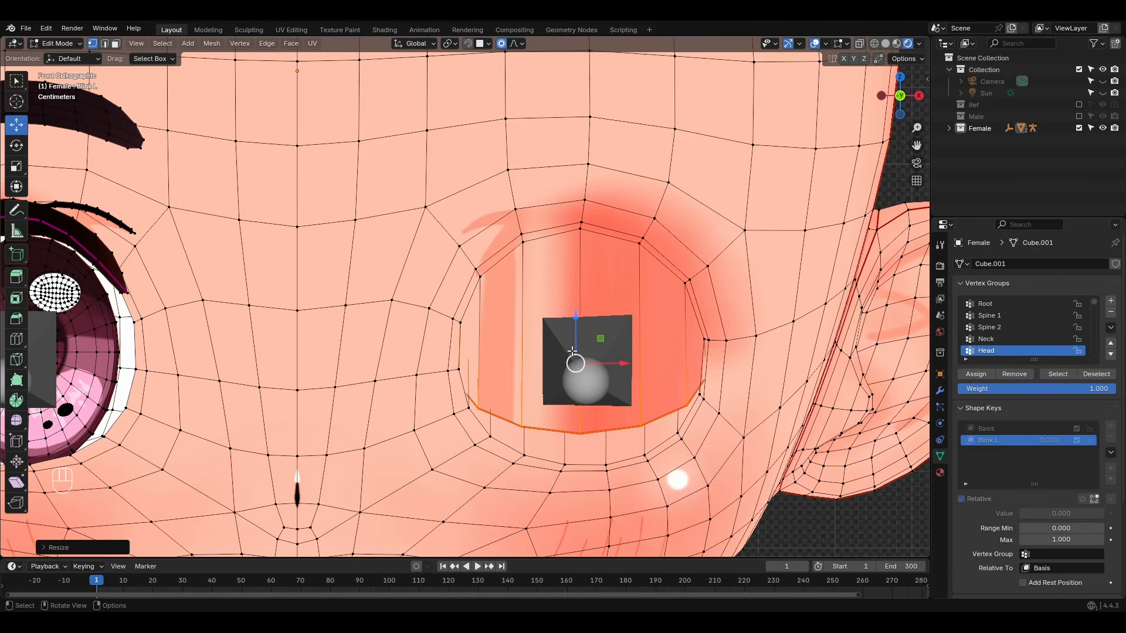
# Switch to Sculpt Mode, set the Blink L value to 1.000 and display the mesh wireframe
pyautogui.hotkey('ctrl', 'Tab')
pyautogui.click(593, 381)
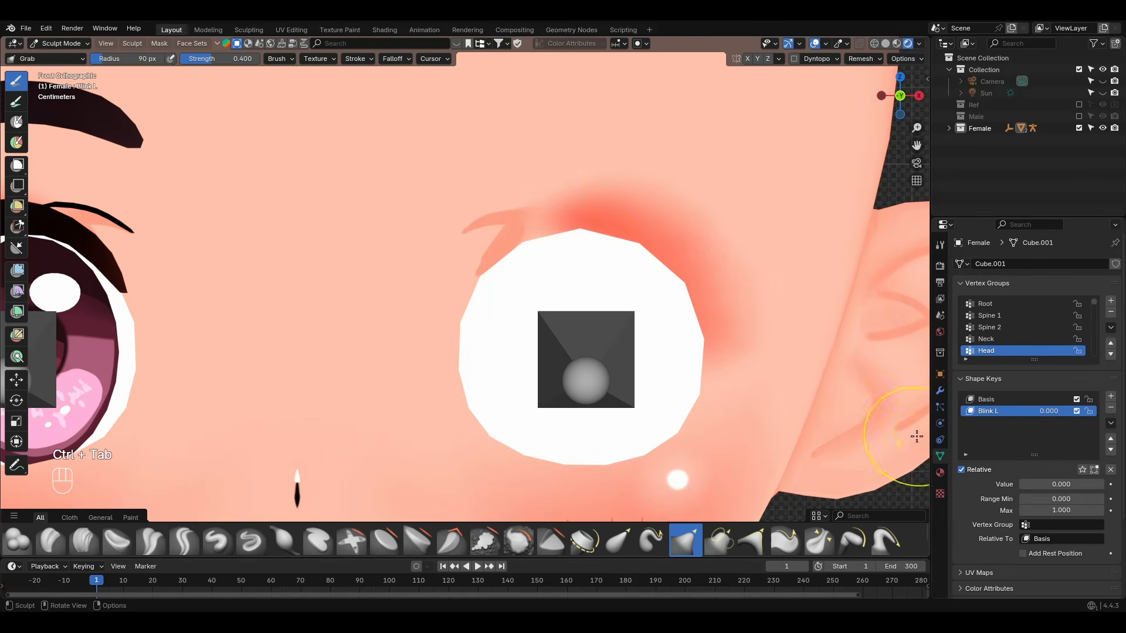
pyautogui.moveTo(1033, 484); pyautogui.dragTo(1104, 484)
pyautogui.press('q')
pyautogui.click(589, 414)
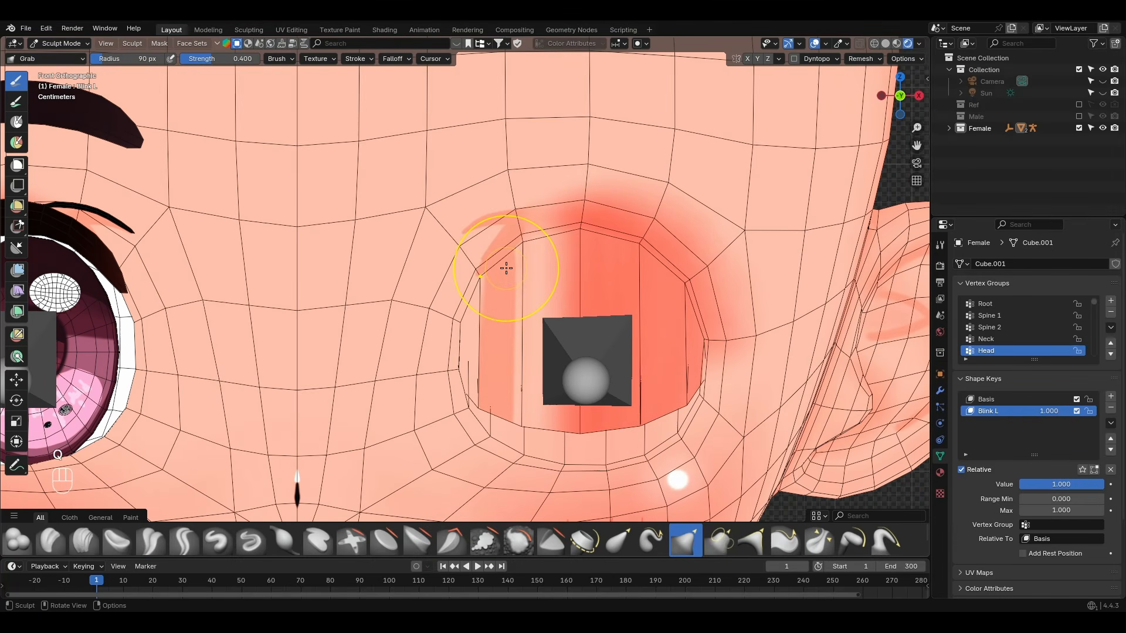
# Pull the left upper eyelid and the skin above the inner eye corner into a closing shape with the Grab brush
pyautogui.scroll(-2, 518, 259)
pyautogui.scroll(2, 516, 258)
pyautogui.moveTo(524, 261); pyautogui.dragTo(528, 399)
pyautogui.moveTo(586, 253); pyautogui.dragTo(596, 411)
pyautogui.moveTo(649, 270); pyautogui.dragTo(660, 436)
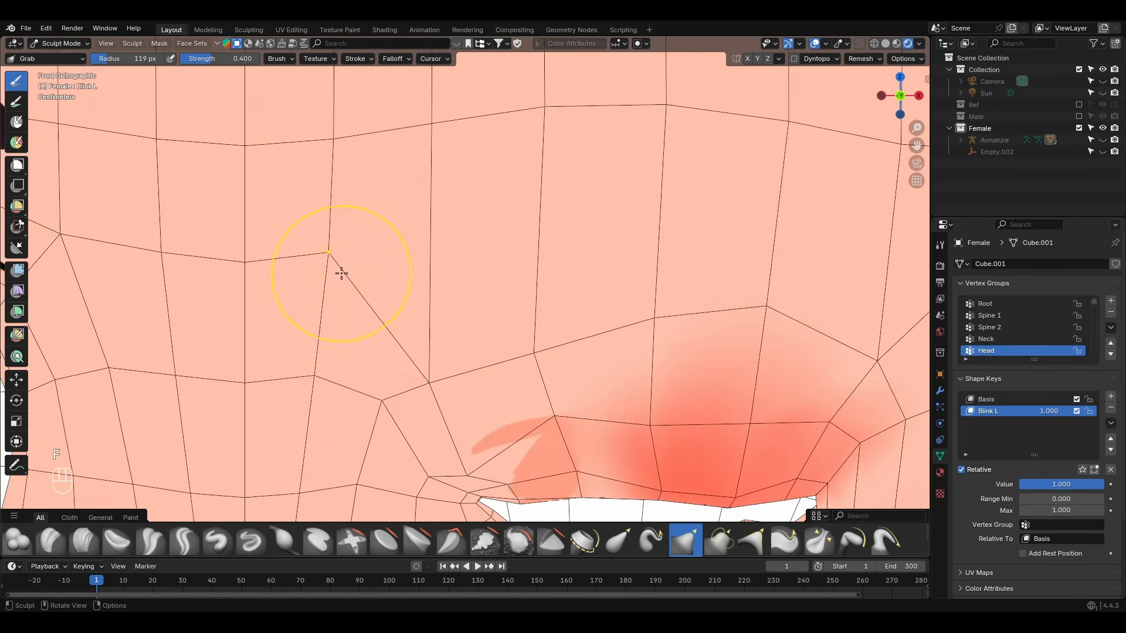
pyautogui.moveTo(341, 274); pyautogui.dragTo(322, 362)
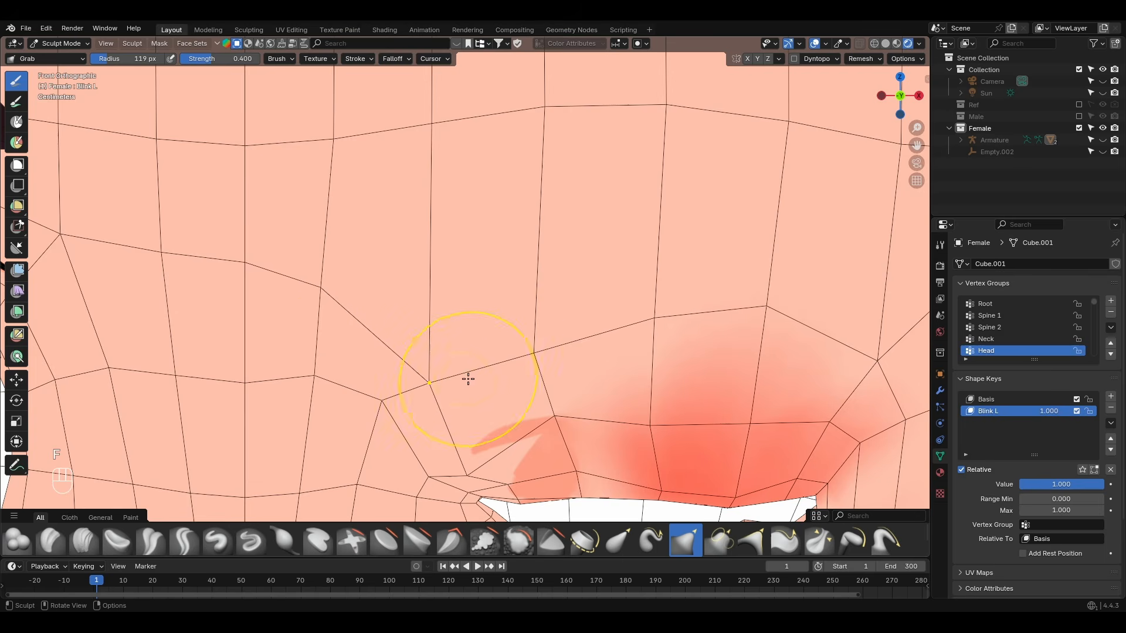
pyautogui.keyDown('shift'); pyautogui.moveTo(467, 377); pyautogui.dragTo(423, 260, button='middle'); pyautogui.keyUp('shift')
pyautogui.moveTo(492, 239); pyautogui.dragTo(492, 214)
# Narrow the gap along the inner and middle part of the left eye by grabbing both lid edges together
pyautogui.keyDown('shift'); pyautogui.moveTo(468, 445); pyautogui.dragTo(474, 379, button='middle'); pyautogui.keyUp('shift')
pyautogui.scroll(2, 475, 379)
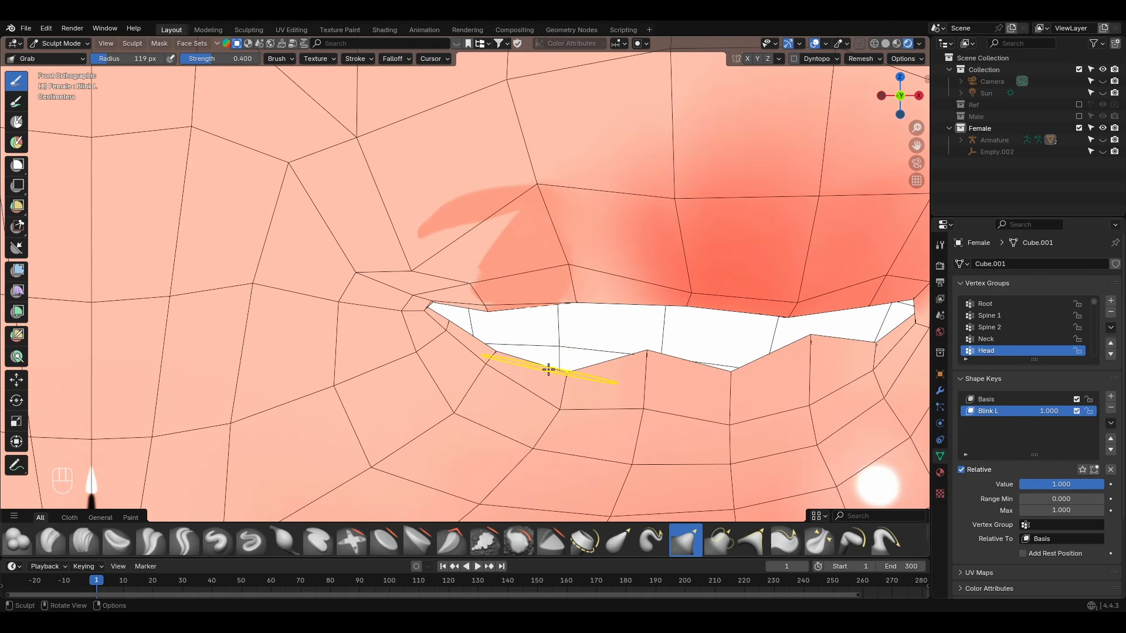
pyautogui.moveTo(564, 282); pyautogui.dragTo(564, 324)
pyautogui.moveTo(486, 286); pyautogui.dragTo(472, 315)
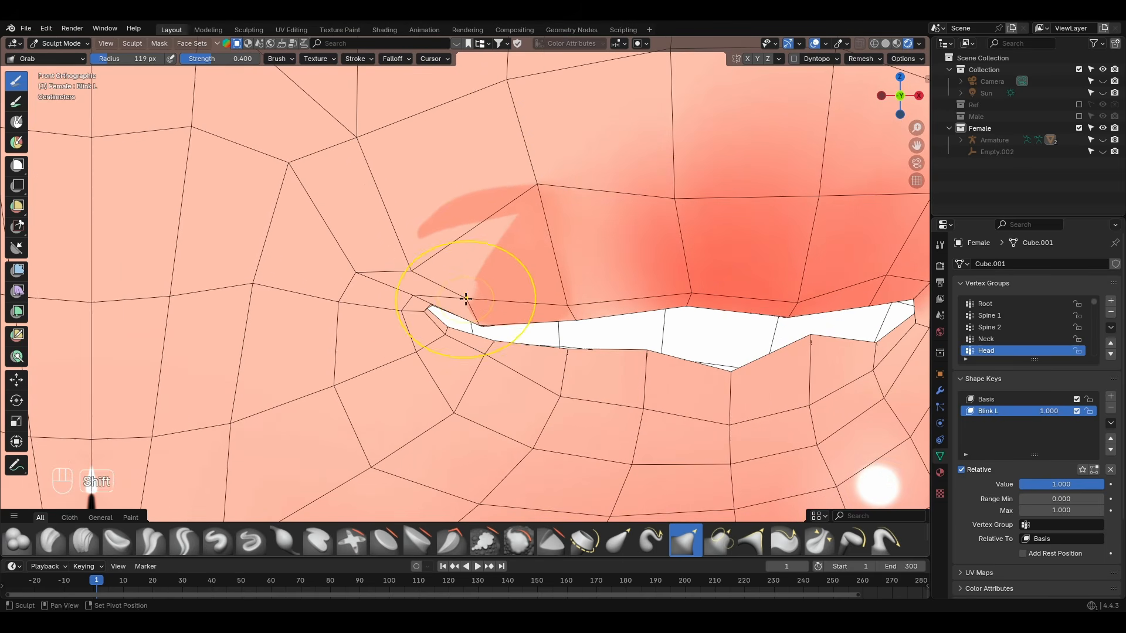
pyautogui.hotkey('ctrl', 'z')
pyautogui.scroll(3, 466, 298)
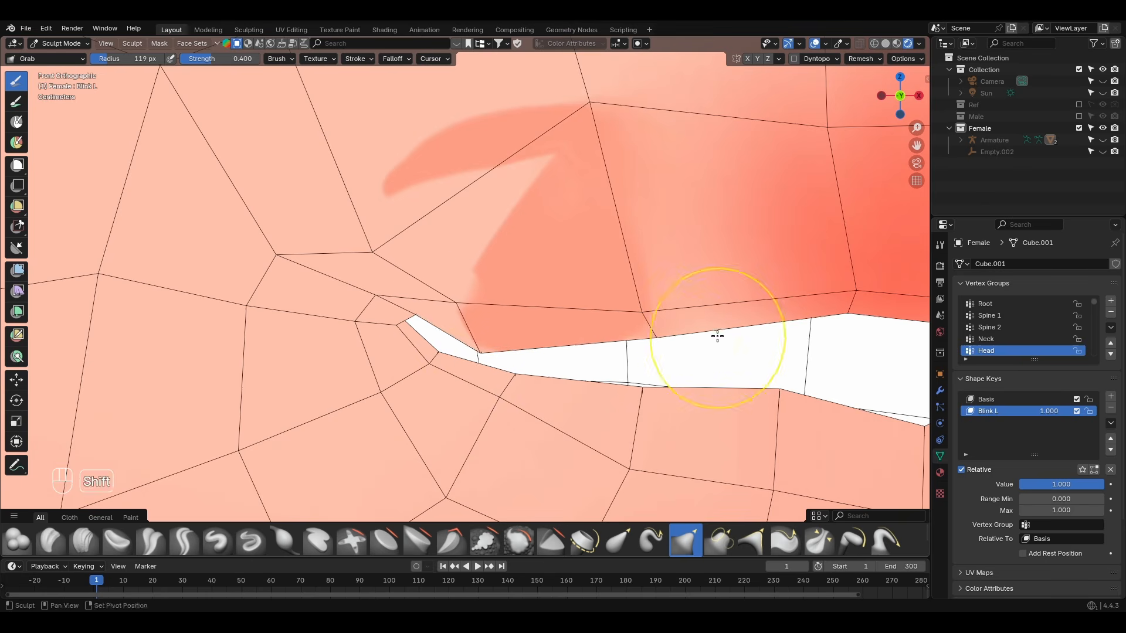
pyautogui.keyDown('shift'); pyautogui.moveTo(717, 336); pyautogui.dragTo(451, 297, button='middle'); pyautogui.keyUp('shift')
pyautogui.moveTo(381, 279); pyautogui.dragTo(364, 317)
pyautogui.moveTo(590, 283); pyautogui.dragTo(586, 399)
pyautogui.moveTo(655, 384); pyautogui.dragTo(662, 269)
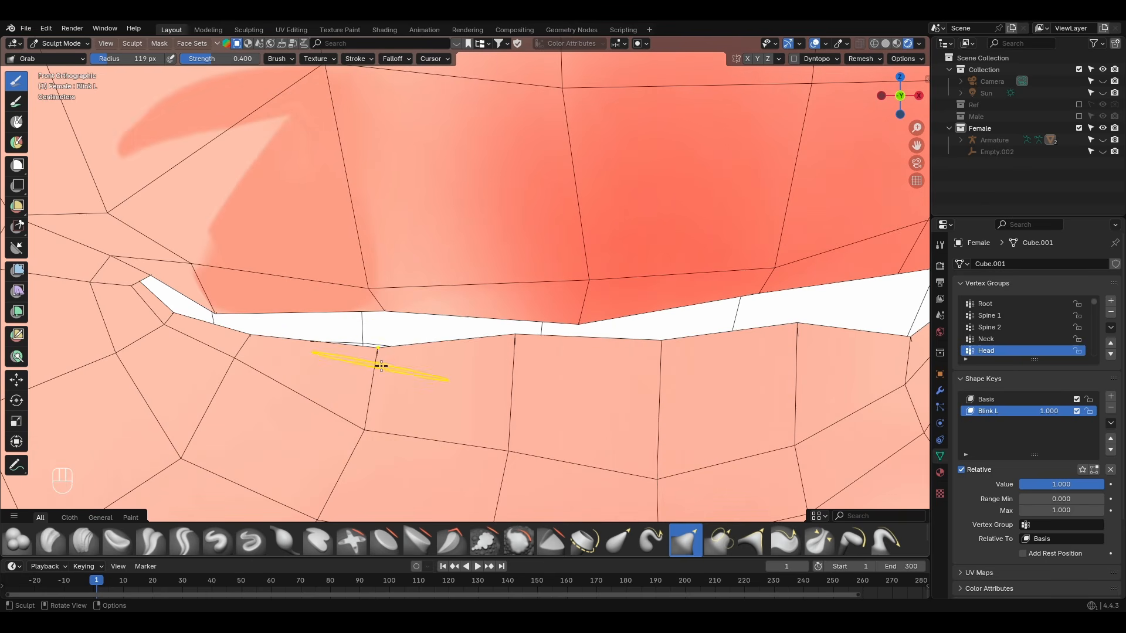
# Refine the upper and lower lid edges near the inner corner of the left eye with the Grab brush
pyautogui.moveTo(373, 341); pyautogui.dragTo(372, 345)
pyautogui.moveTo(217, 299); pyautogui.dragTo(211, 329)
pyautogui.moveTo(199, 263); pyautogui.dragTo(173, 289)
# Pull the outer half and outer corner of the left upper lid down over the remaining white gap
pyautogui.scroll(-1, 519, 316)
pyautogui.keyDown('shift'); pyautogui.moveTo(519, 315); pyautogui.dragTo(406, 366, button='middle'); pyautogui.keyUp('shift')
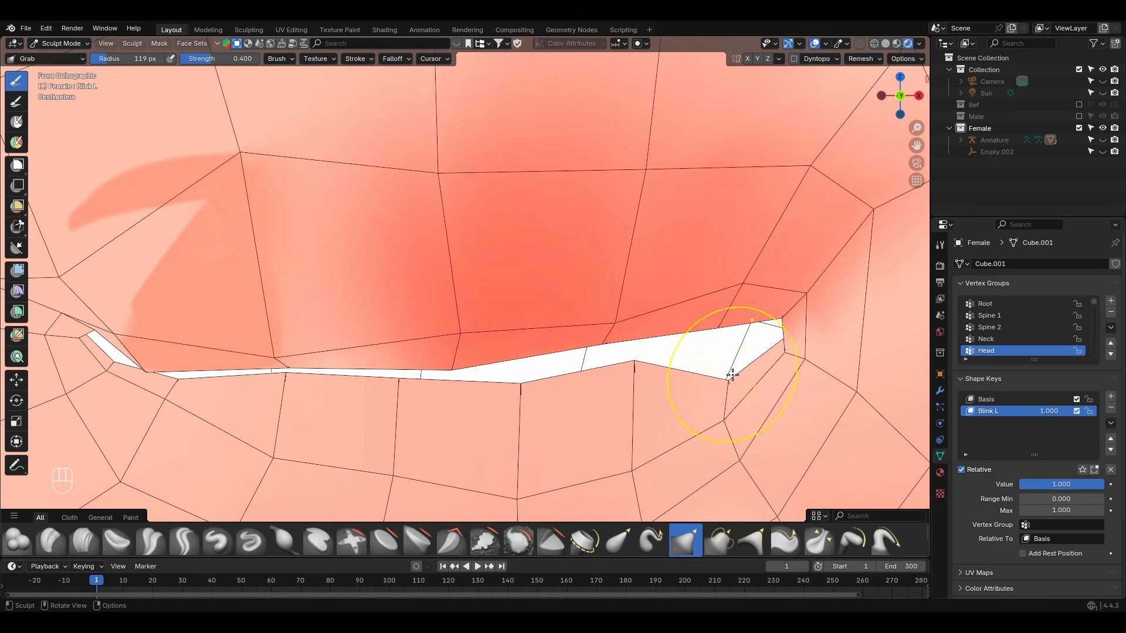
pyautogui.moveTo(713, 341); pyautogui.dragTo(728, 406)
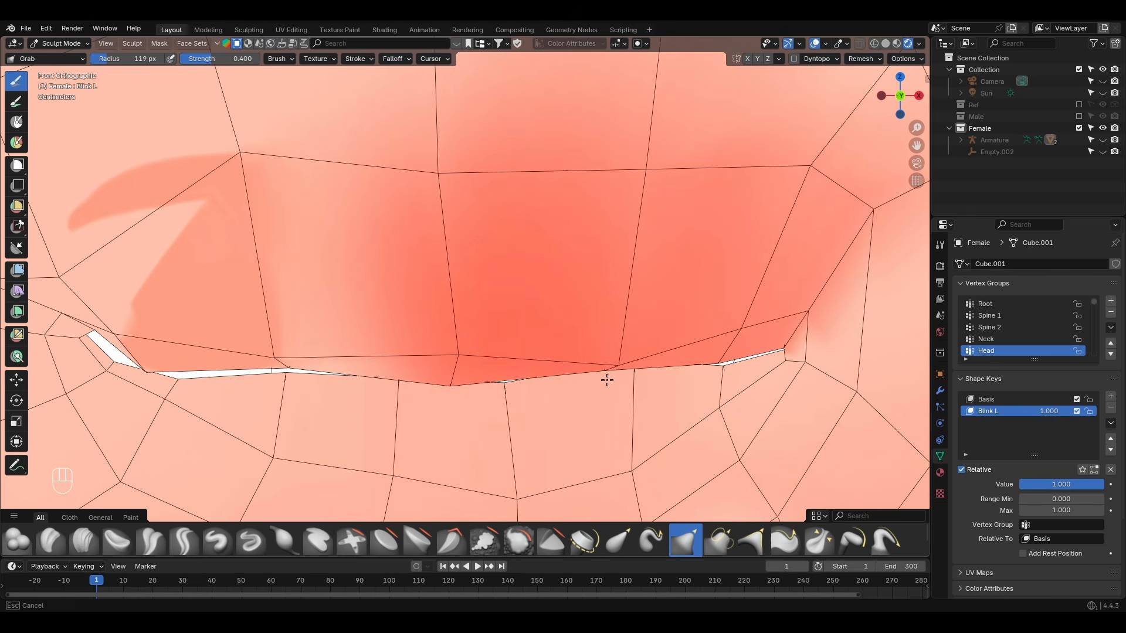
pyautogui.moveTo(745, 347); pyautogui.dragTo(754, 377)
pyautogui.scroll(-1, 521, 331)
pyautogui.keyDown('shift'); pyautogui.moveTo(522, 331); pyautogui.dragTo(667, 347, button='middle'); pyautogui.keyUp('shift')
pyautogui.moveTo(603, 382); pyautogui.dragTo(566, 384)
pyautogui.moveTo(588, 399); pyautogui.dragTo(593, 429)
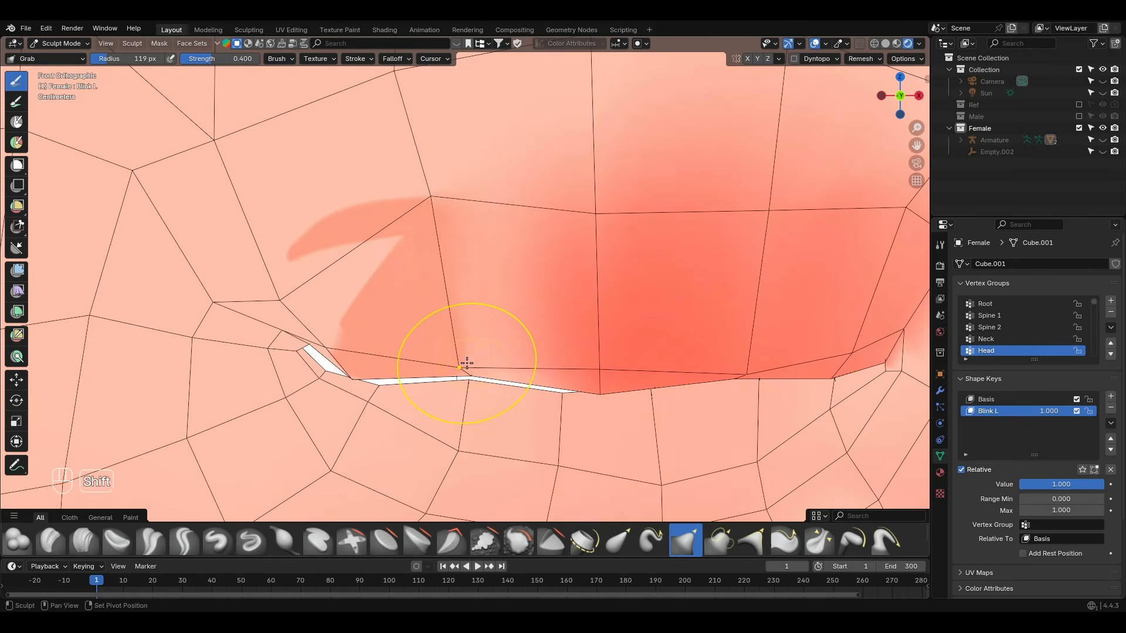
# Reshape the vertices around the inner corner of the left eye to close the remaining sliver
pyautogui.keyDown('shift'); pyautogui.moveTo(309, 311); pyautogui.dragTo(467, 393, button='middle'); pyautogui.keyUp('shift')
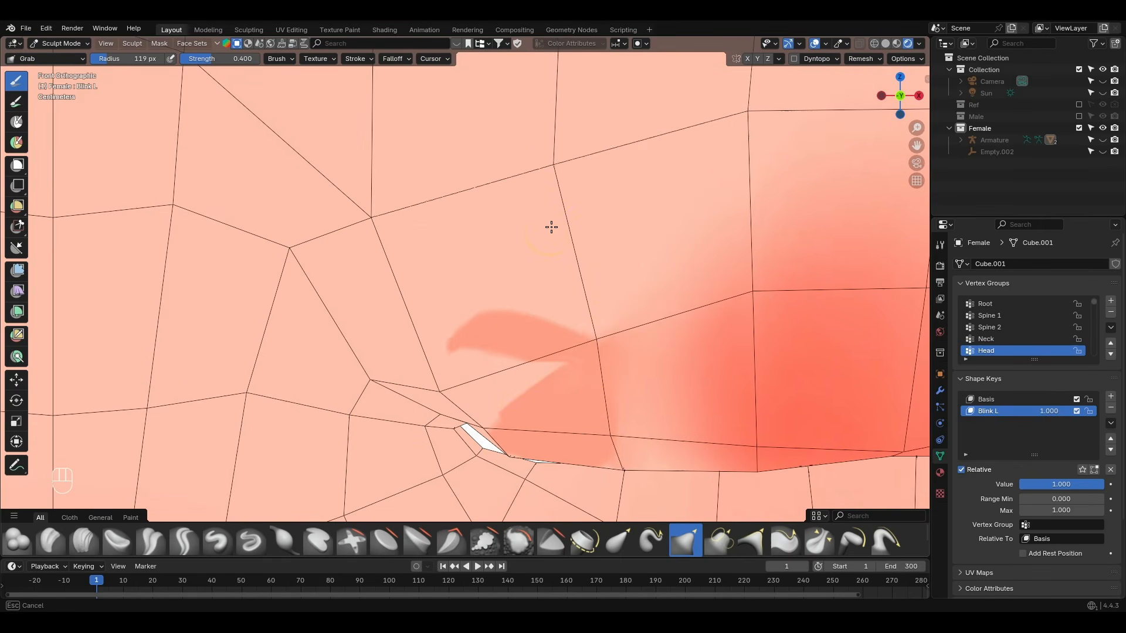
pyautogui.moveTo(442, 376); pyautogui.dragTo(436, 411)
pyautogui.keyDown('shift'); pyautogui.moveTo(449, 424); pyautogui.dragTo(457, 299, button='middle'); pyautogui.keyUp('shift')
pyautogui.scroll(3, 457, 299)
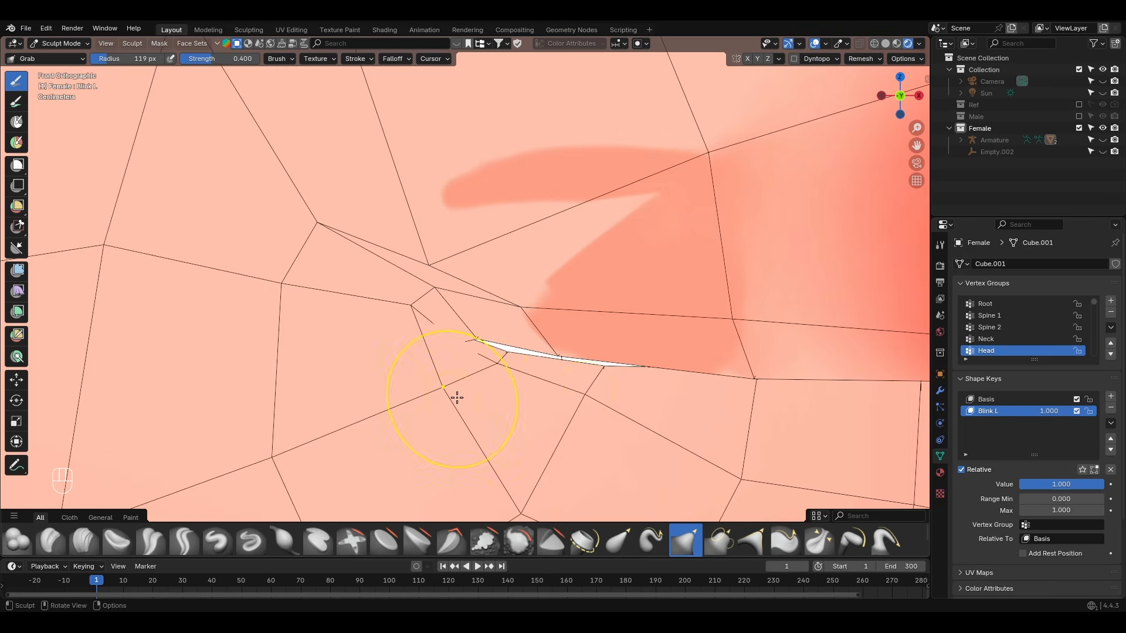
pyautogui.scroll(-2, 620, 373)
pyautogui.keyDown('shift'); pyautogui.moveTo(625, 364); pyautogui.dragTo(511, 368, button='middle'); pyautogui.keyUp('shift')
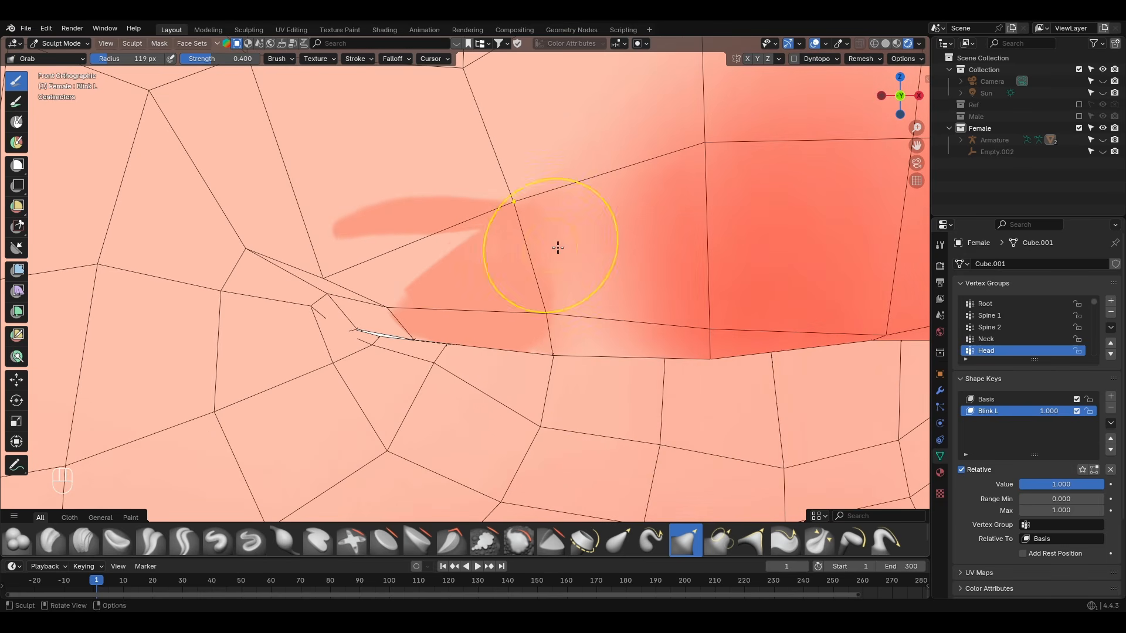
# Pull the skin rows above the closed left eyelid downward to even out the stretched topology
pyautogui.scroll(-2, 560, 243)
pyautogui.keyDown('shift'); pyautogui.moveTo(569, 233); pyautogui.dragTo(448, 321, button='middle'); pyautogui.keyUp('shift')
pyautogui.moveTo(670, 123); pyautogui.dragTo(662, 323)
pyautogui.moveTo(850, 175); pyautogui.dragTo(797, 312)
pyautogui.keyDown('shift'); pyautogui.moveTo(789, 296); pyautogui.dragTo(692, 256, button='middle'); pyautogui.keyUp('shift')
pyautogui.moveTo(678, 220); pyautogui.dragTo(613, 345)
pyautogui.moveTo(551, 219); pyautogui.dragTo(522, 349)
pyautogui.moveTo(409, 237); pyautogui.dragTo(407, 337)
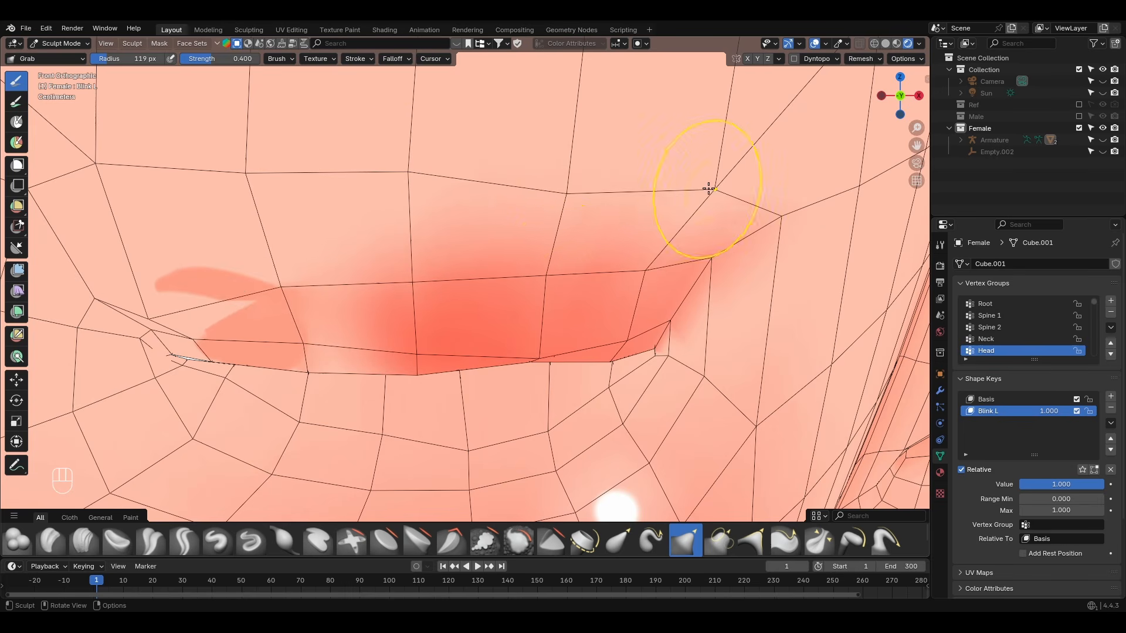
# Even out the closed left eyelid and the skin around its inner corner with further Grab strokes
pyautogui.press('Tab')
pyautogui.click(521, 44)
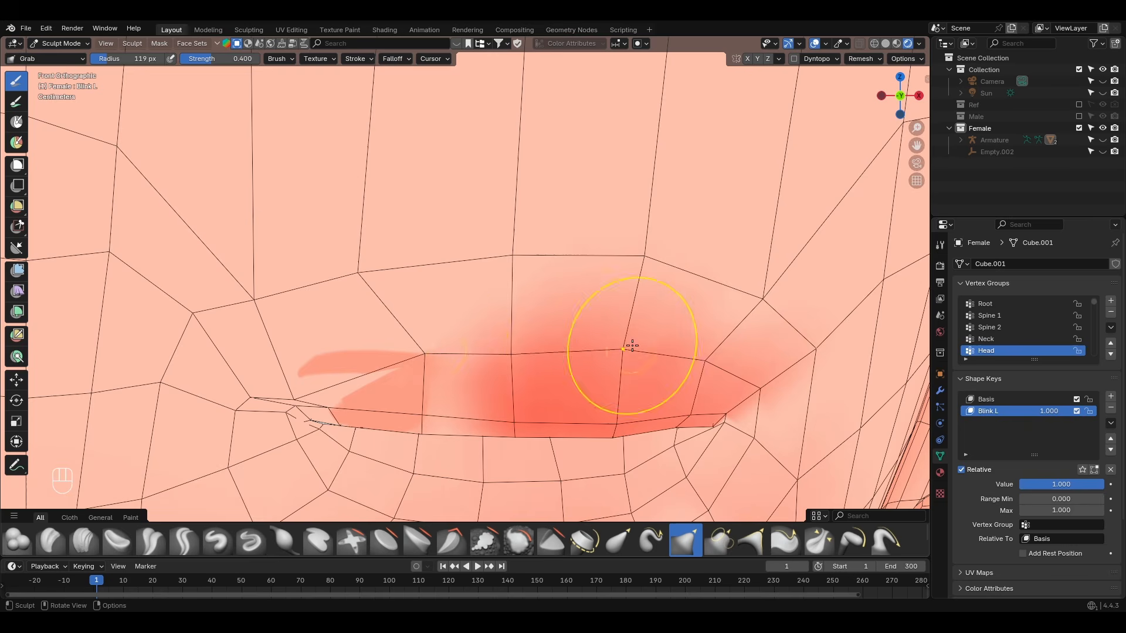
pyautogui.scroll(2, 434, 340)
pyautogui.keyDown('shift'); pyautogui.moveTo(434, 340); pyautogui.dragTo(563, 315, button='middle'); pyautogui.keyUp('shift')
pyautogui.moveTo(562, 314); pyautogui.dragTo(531, 314)
pyautogui.moveTo(303, 258); pyautogui.dragTo(319, 284)
pyautogui.moveTo(443, 240); pyautogui.dragTo(422, 335)
# Set the Blink L value to 1.000 in Object Mode and reveal the hidden face parts in Edit Mode
pyautogui.scroll(-5, 693, 308)
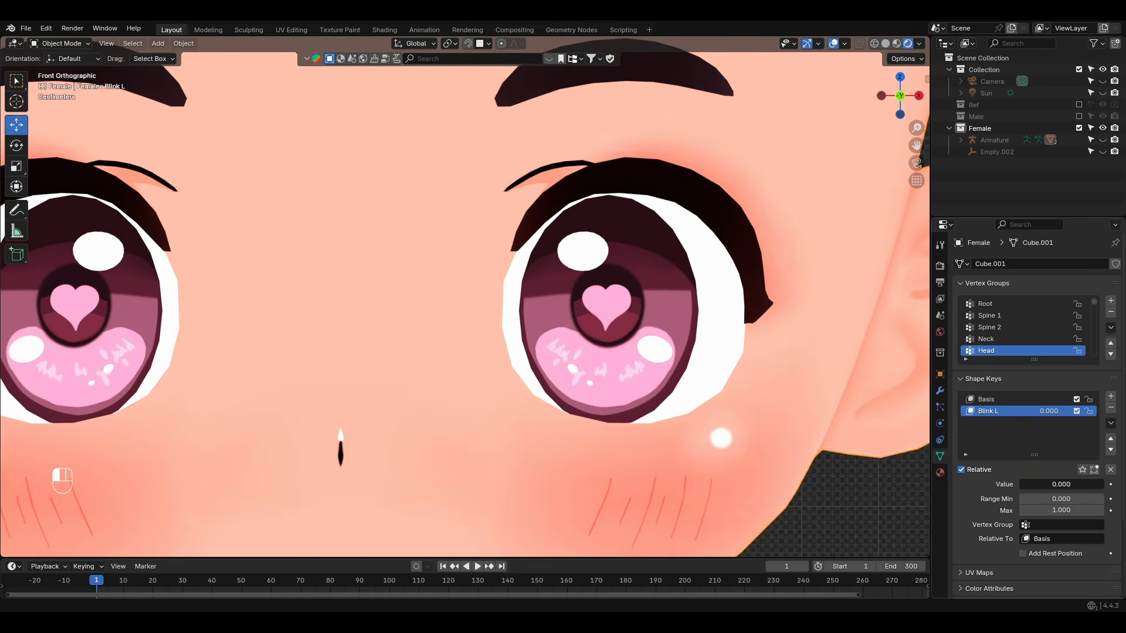
pyautogui.moveTo(1023, 485); pyautogui.dragTo(1103, 484)
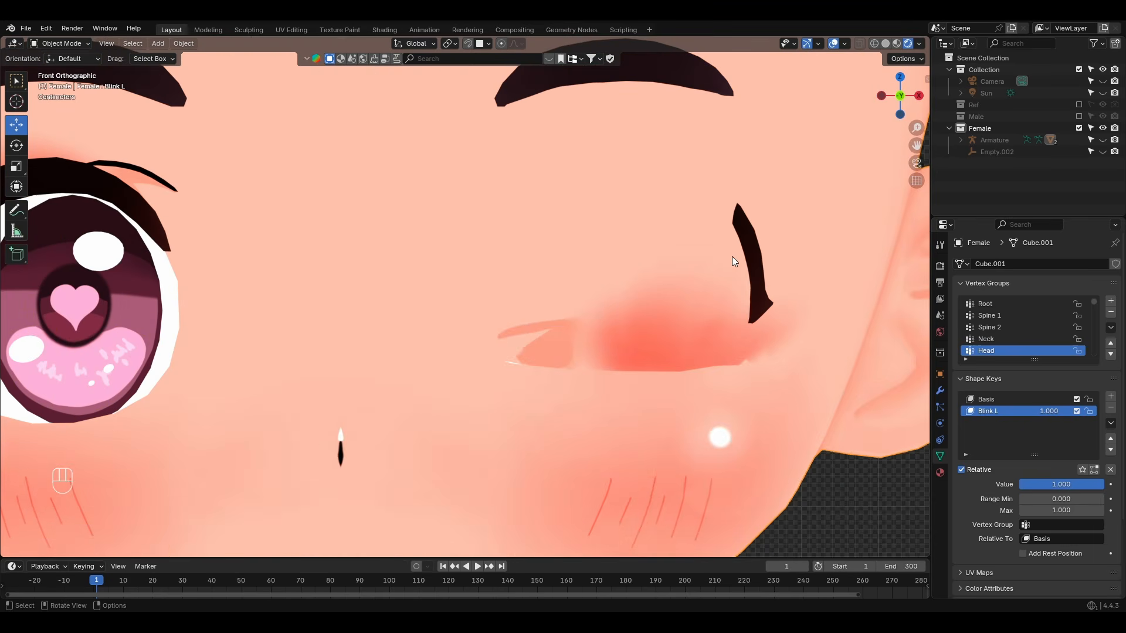
pyautogui.press('Tab')
pyautogui.keyDown('shift'); pyautogui.moveTo(731, 258); pyautogui.dragTo(639, 283, button='middle'); pyautogui.keyUp('shift')
pyautogui.hotkey('alt', 'h')
# Select the whole left eyelash mesh and move it forward and down onto the closed eyelid
pyautogui.click(728, 264)
pyautogui.press('l')
pyautogui.moveTo(612, 335); pyautogui.dragTo(518, 354)
pyautogui.press('z')
pyautogui.press('KP_1')
pyautogui.moveTo(650, 248); pyautogui.dragTo(629, 374)
pyautogui.scroll(1, 712, 376)
pyautogui.moveTo(713, 377)
pyautogui.keyDown('shift'); pyautogui.mouseDown(button='middle')
pyautogui.moveTo(701, 348)
pyautogui.moveTo(508, 364)
pyautogui.mouseUp(button='middle'); pyautogui.keyUp('shift')
# Return to Sculpt Mode and lasso-mask the face skin around the left eye, keeping the eyelash unmasked
pyautogui.press('Tab')
pyautogui.hotkey('ctrl', 'Tab')
pyautogui.click(528, 432)
pyautogui.hotkey('ctrl', 'shift', 'q')
pyautogui.keyDown('ctrl'); pyautogui.keyDown('shift'); pyautogui.moveTo(398, 262); pyautogui.dragTo(510, 476, button='right'); pyautogui.keyUp('shift'); pyautogui.keyUp('ctrl')
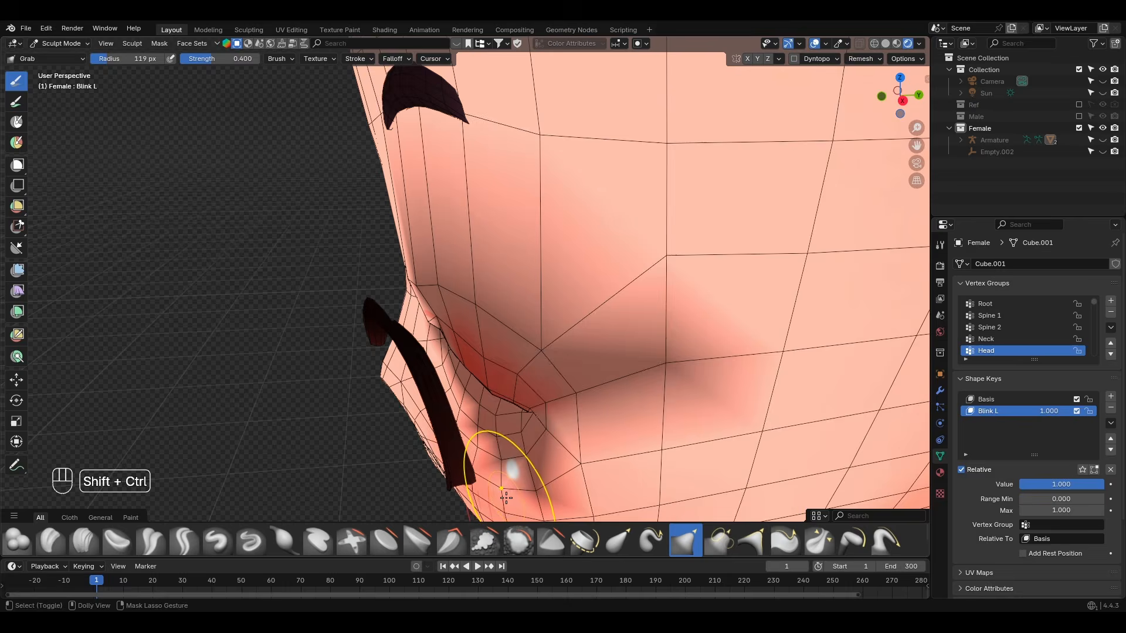
pyautogui.moveTo(510, 476); pyautogui.dragTo(500, 484, button='middle')
pyautogui.keyDown('shift'); pyautogui.moveTo(500, 484); pyautogui.dragTo(502, 338, button='middle'); pyautogui.keyUp('shift')
pyautogui.keyDown('ctrl'); pyautogui.keyDown('shift'); pyautogui.moveTo(568, 431); pyautogui.dragTo(431, 166, button='right'); pyautogui.keyUp('shift'); pyautogui.keyUp('ctrl')
pyautogui.keyDown('ctrl'); pyautogui.keyDown('shift'); pyautogui.moveTo(474, 324); pyautogui.dragTo(522, 381, button='right'); pyautogui.keyUp('shift'); pyautogui.keyUp('ctrl')
pyautogui.press('KP_1')
pyautogui.keyDown('shift'); pyautogui.moveTo(574, 295); pyautogui.dragTo(679, 411, button='middle'); pyautogui.keyUp('shift')
pyautogui.moveTo(516, 252)
pyautogui.keyDown('ctrl'); pyautogui.keyDown('shift'); pyautogui.mouseDown(button='right')
pyautogui.moveTo(437, 326)
pyautogui.moveTo(492, 311)
pyautogui.mouseUp(button='right'); pyautogui.keyUp('shift'); pyautogui.keyUp('ctrl')
pyautogui.keyDown('ctrl'); pyautogui.keyDown('shift'); pyautogui.moveTo(628, 392); pyautogui.dragTo(536, 463, button='right'); pyautogui.keyUp('shift'); pyautogui.keyUp('ctrl')
# Flatten the arched left eyelash along the closed lid line with Grab strokes at varying brush sizes
pyautogui.scroll(2, 523, 328)
pyautogui.press('f')
pyautogui.click(562, 261)
pyautogui.moveTo(564, 254); pyautogui.dragTo(554, 323)
pyautogui.press('f')
pyautogui.click(455, 351)
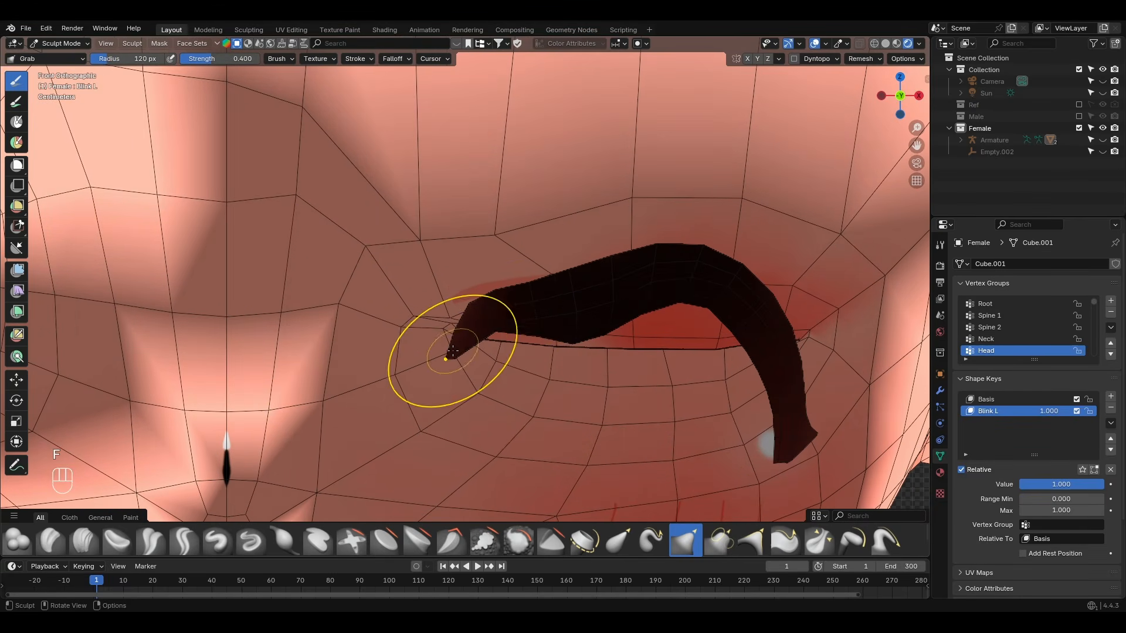
pyautogui.moveTo(677, 383); pyautogui.dragTo(679, 399)
pyautogui.moveTo(780, 399); pyautogui.dragTo(799, 320)
pyautogui.press('f')
pyautogui.click(581, 272)
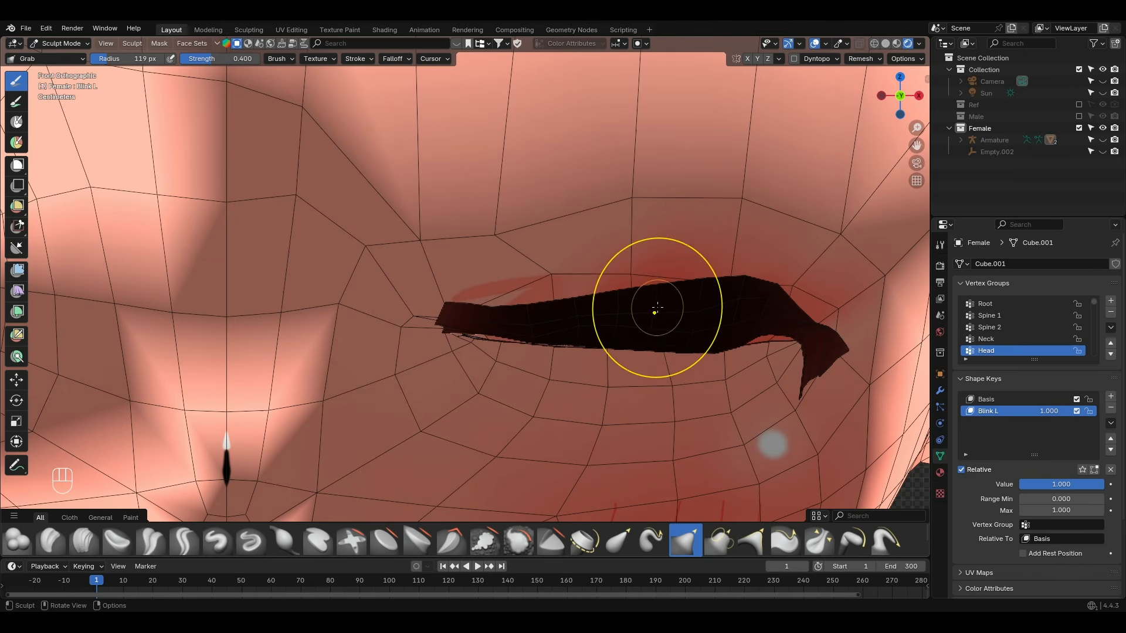
# Switch to solid shading and reshape the eyelash's outer tip with the Grab brush from several angles
pyautogui.moveTo(657, 308); pyautogui.dragTo(460, 284, button='middle')
pyautogui.press('KP_1')
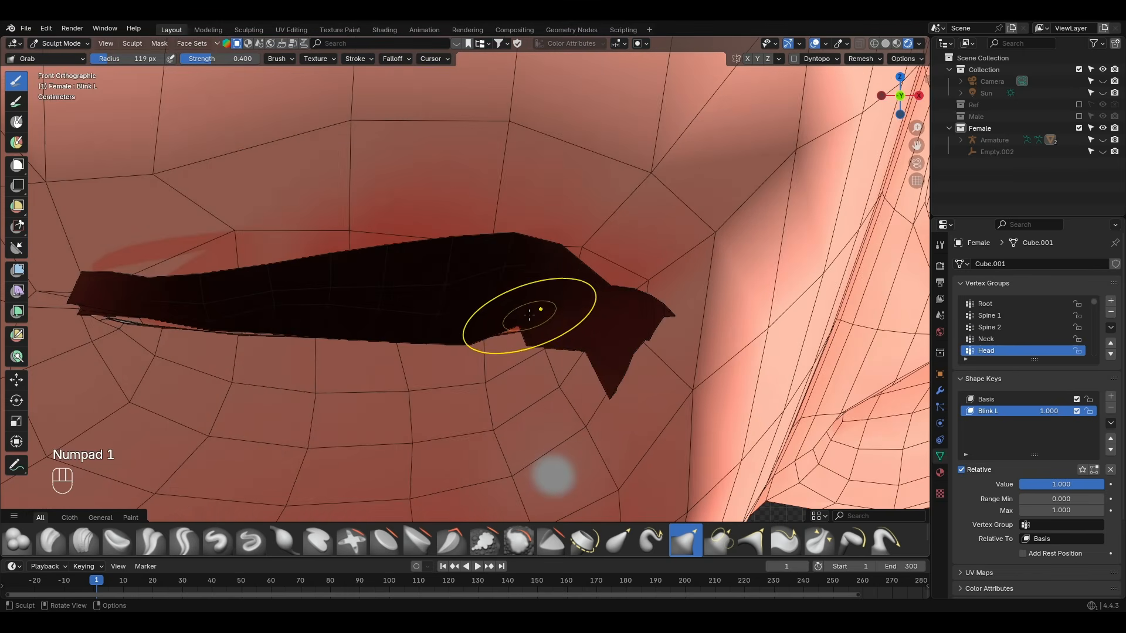
pyautogui.keyDown('shift'); pyautogui.moveTo(375, 292); pyautogui.dragTo(586, 348, button='middle'); pyautogui.keyUp('shift')
pyautogui.press('z')
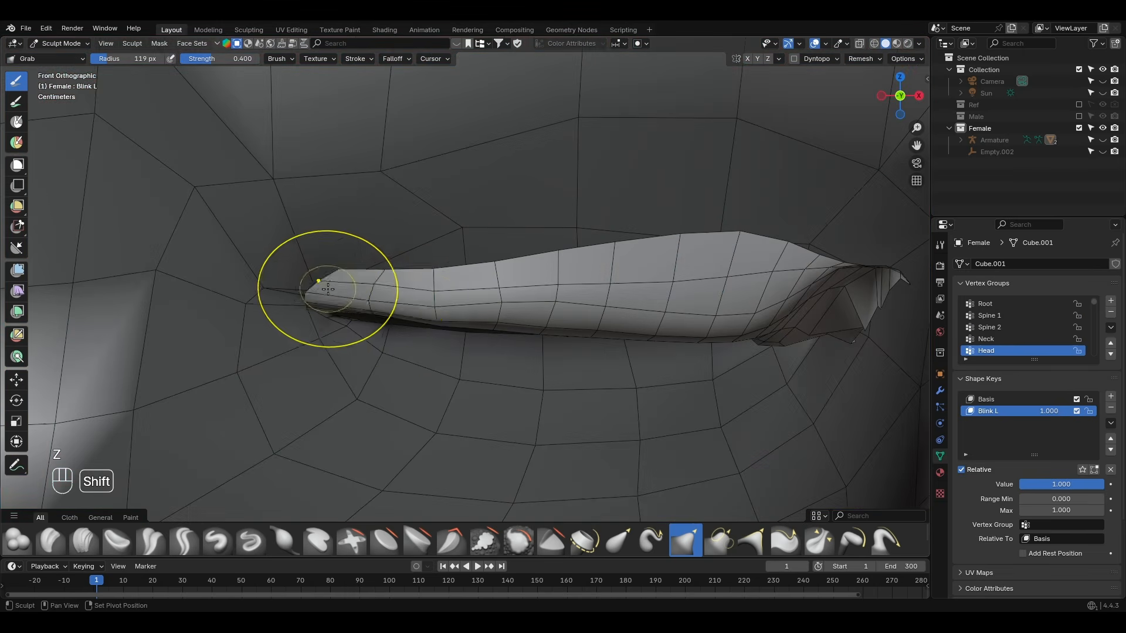
pyautogui.moveTo(833, 299)
pyautogui.mouseDown(button='middle')
pyautogui.moveTo(591, 244)
pyautogui.moveTo(751, 170)
pyautogui.moveTo(450, 307)
pyautogui.mouseUp(button='middle')
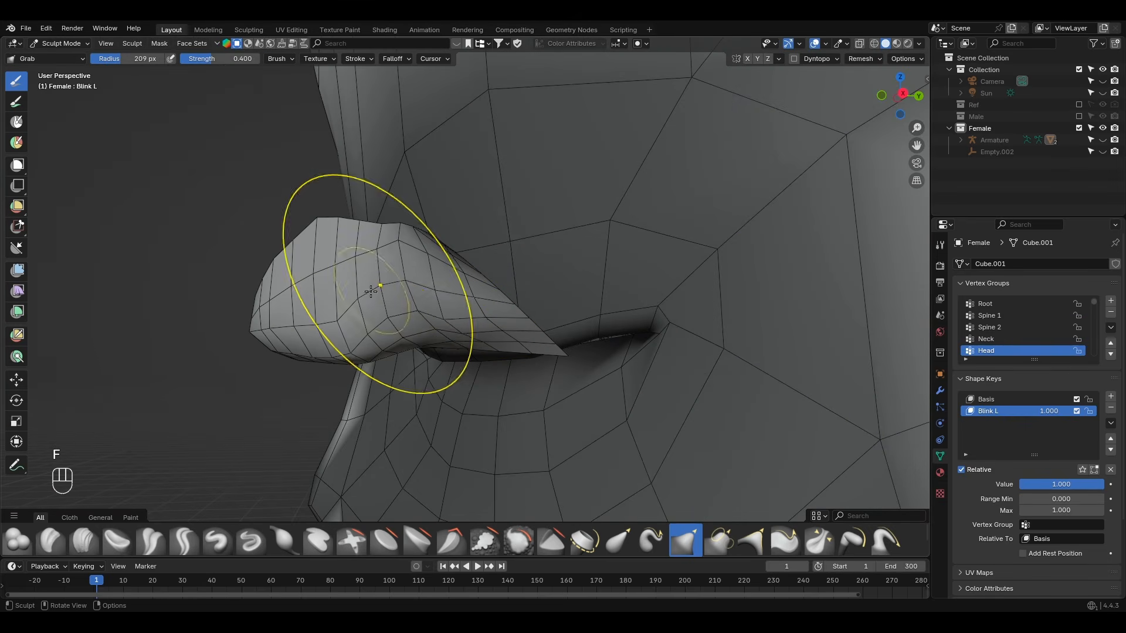
pyautogui.moveTo(371, 292); pyautogui.dragTo(658, 253, button='middle')
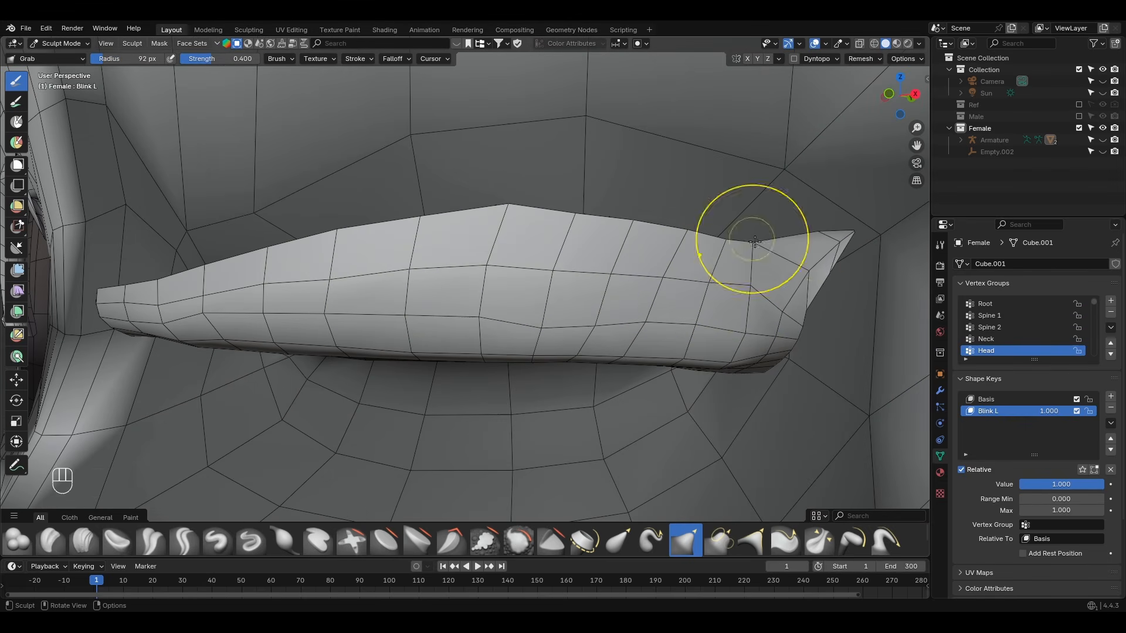
pyautogui.moveTo(755, 241); pyautogui.dragTo(703, 207, button='middle')
# Move the whole eyelash in Edit Mode and shape it further in Sculpt Mode with a larger Grab brush
pyautogui.press('Tab')
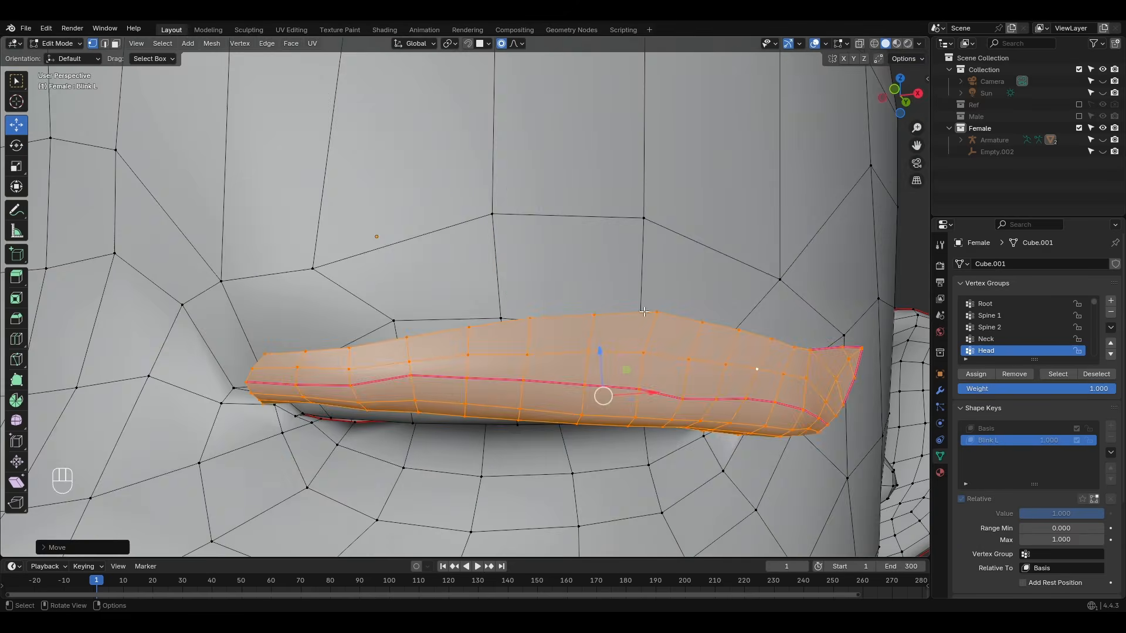
pyautogui.press('Tab')
pyautogui.press('f')
pyautogui.click(475, 350)
pyautogui.moveTo(458, 377); pyautogui.dragTo(469, 407)
pyautogui.keyDown('shift'); pyautogui.moveTo(704, 418); pyautogui.dragTo(541, 357, button='middle'); pyautogui.keyUp('shift')
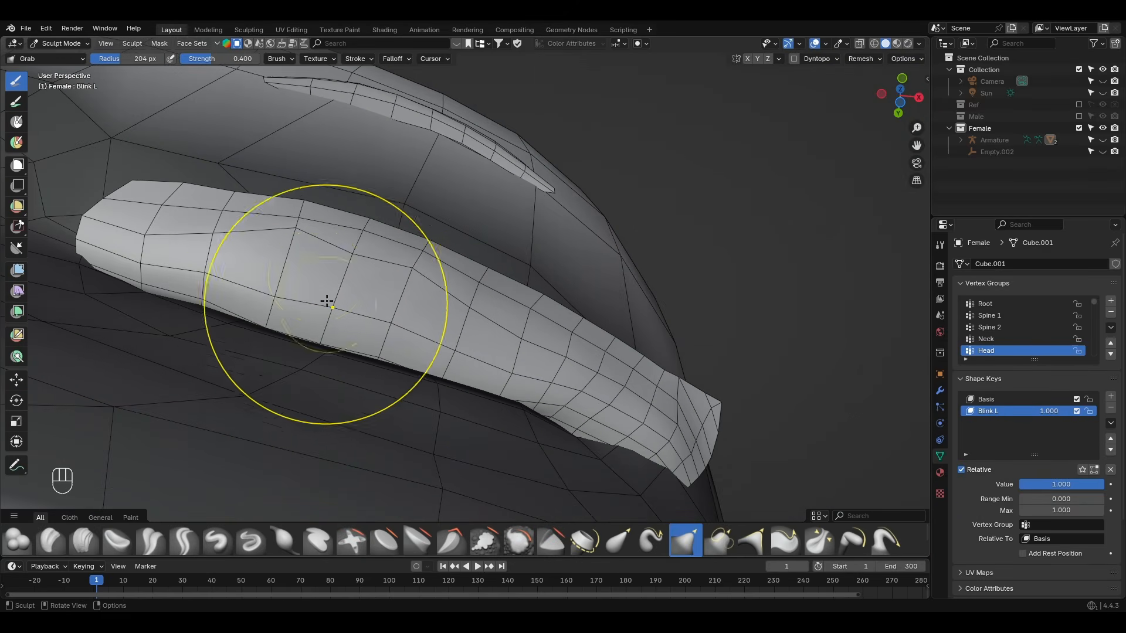
# Reshape the closed left eyelash with Grab strokes at varying brush sizes, and return to the front view in rendered shading
pyautogui.moveTo(327, 304); pyautogui.dragTo(193, 287, button='middle')
pyautogui.keyDown('shift'); pyautogui.moveTo(651, 187); pyautogui.dragTo(556, 235, button='middle'); pyautogui.keyUp('shift')
pyautogui.press('f')
pyautogui.click(606, 251)
pyautogui.moveTo(606, 251); pyautogui.dragTo(488, 186)
pyautogui.moveTo(487, 187); pyautogui.dragTo(605, 248, button='middle')
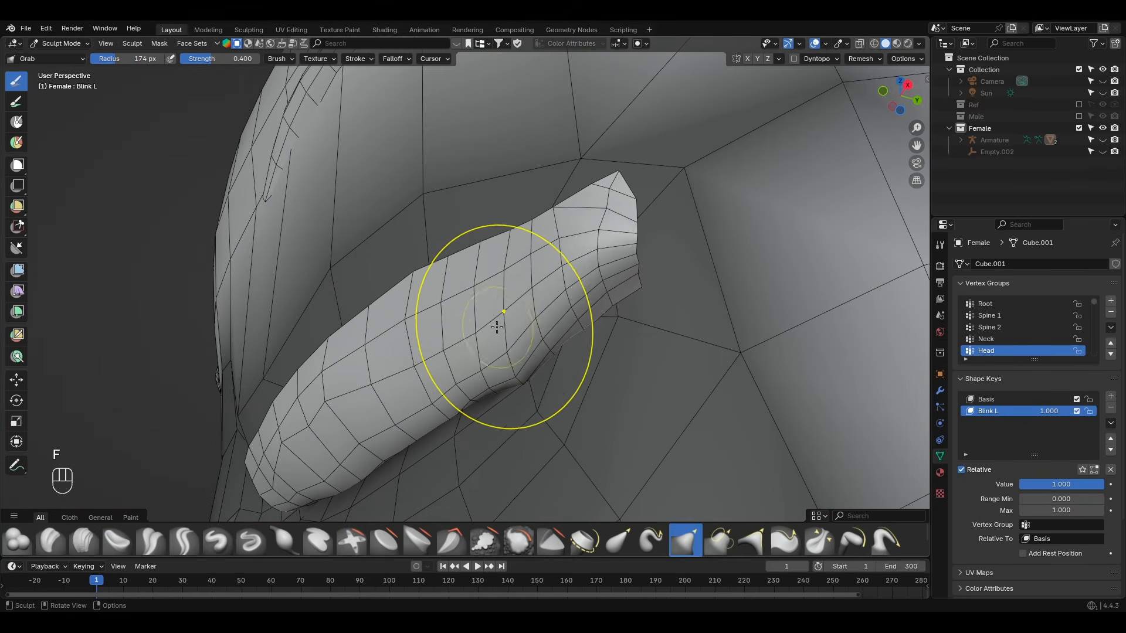
pyautogui.press('f')
pyautogui.click(496, 327)
pyautogui.press('KP_1')
pyautogui.press('z')
pyautogui.keyDown('shift'); pyautogui.moveTo(662, 363); pyautogui.dragTo(475, 357, button='middle'); pyautogui.keyUp('shift')
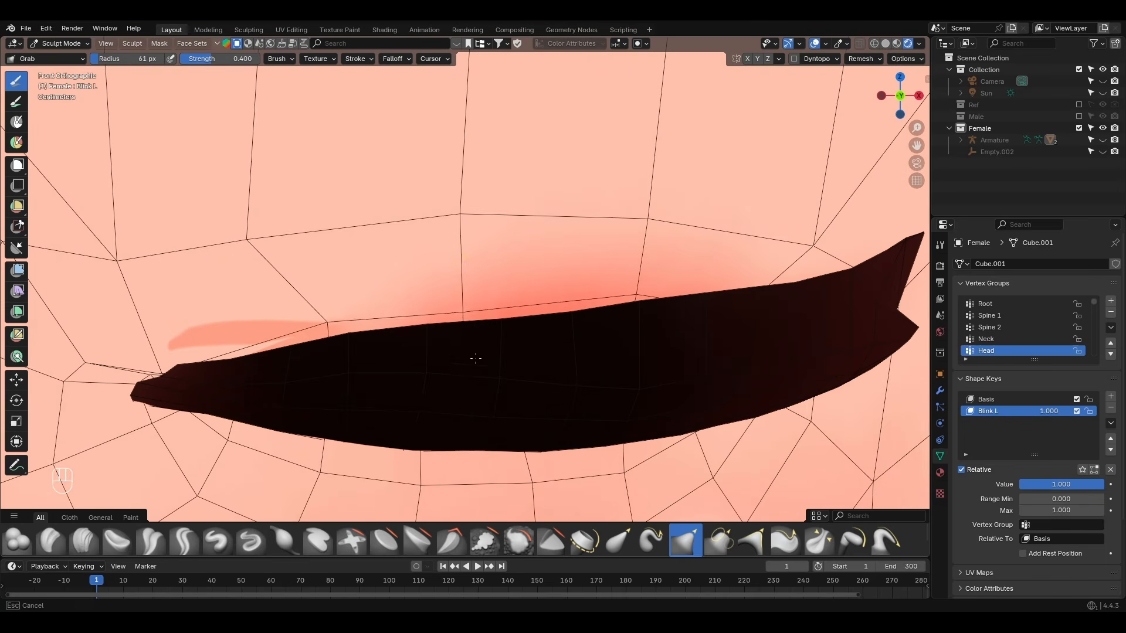
pyautogui.moveTo(463, 215); pyautogui.dragTo(462, 202)
pyautogui.moveTo(780, 276); pyautogui.dragTo(669, 285, button='middle')
pyautogui.scroll(-3, 586, 395)
pyautogui.hotkey('ctrl', 'z')
# Adjust the left eyelash's position in Edit Mode with proportional editing, and return to Sculpt Mode
pyautogui.press('Tab')
pyautogui.press('KP_1')
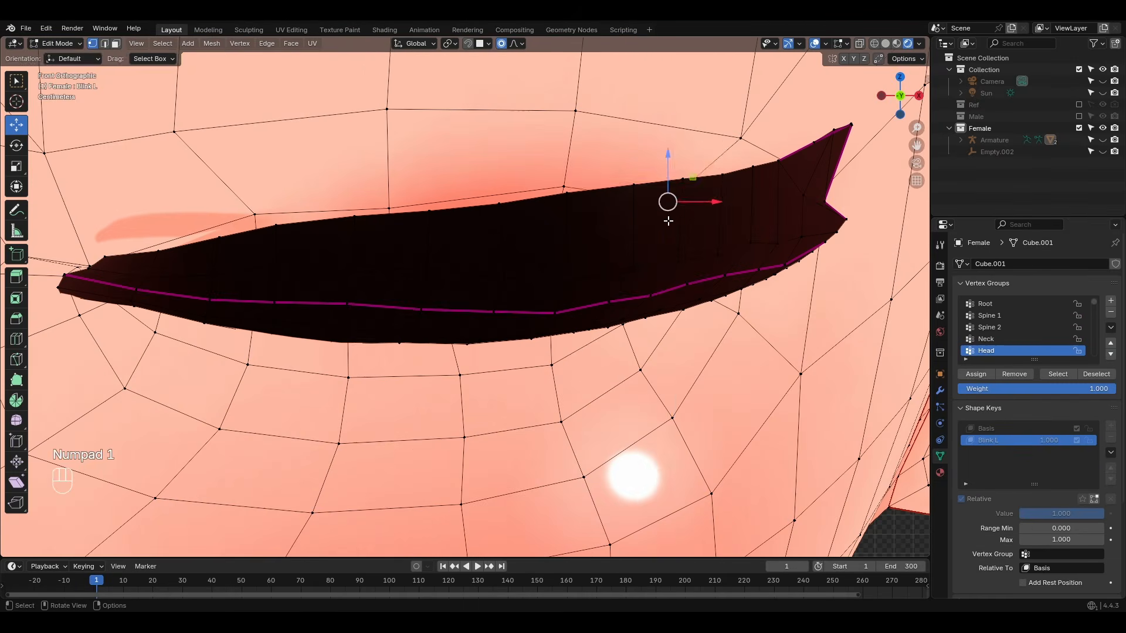
pyautogui.moveTo(668, 201); pyautogui.dragTo(674, 170)
pyautogui.scroll(-2, 675, 170)
pyautogui.moveTo(675, 233); pyautogui.dragTo(679, 226)
pyautogui.press('Tab')
pyautogui.scroll(1, 275, 230)
pyautogui.keyDown('shift'); pyautogui.moveTo(276, 229); pyautogui.dragTo(371, 233, button='middle'); pyautogui.keyUp('shift')
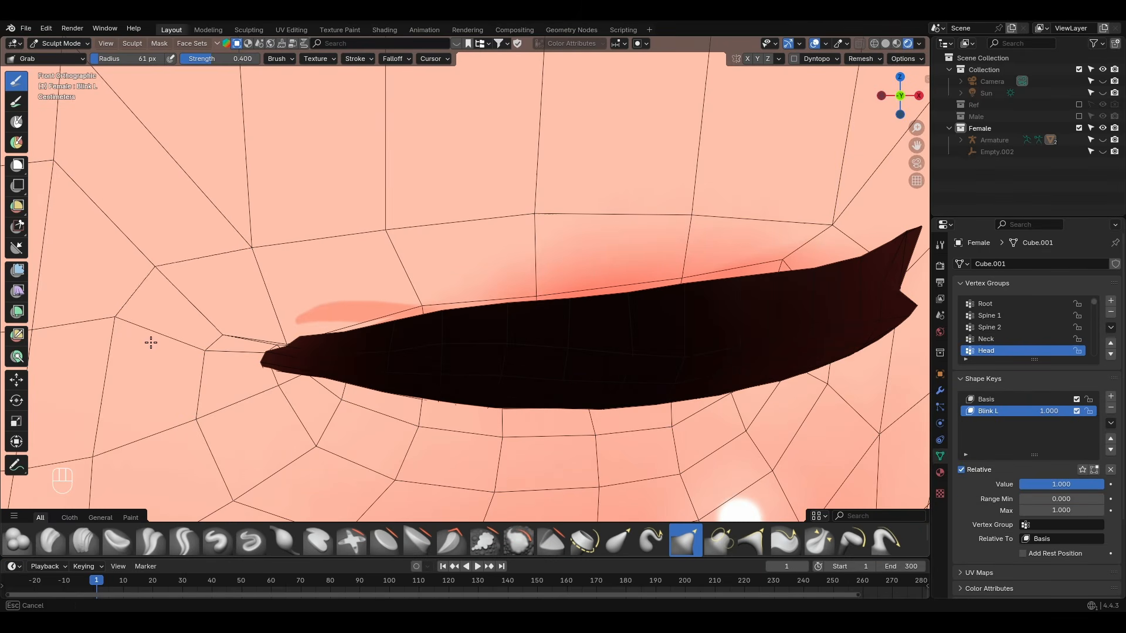
# Select the linked eyelid crease strip in Edit Mode and lower it to just above the closed left eyelash
pyautogui.scroll(-4, 516, 328)
pyautogui.moveTo(530, 345); pyautogui.dragTo(352, 399, button='middle')
pyautogui.press('Tab')
pyautogui.scroll(4, 411, 328)
pyautogui.press('l')
pyautogui.moveTo(529, 202); pyautogui.dragTo(478, 192)
pyautogui.press('KP_1')
pyautogui.moveTo(435, 181); pyautogui.dragTo(412, 379)
pyautogui.scroll(4, 412, 379)
pyautogui.moveTo(448, 335); pyautogui.dragTo(452, 314)
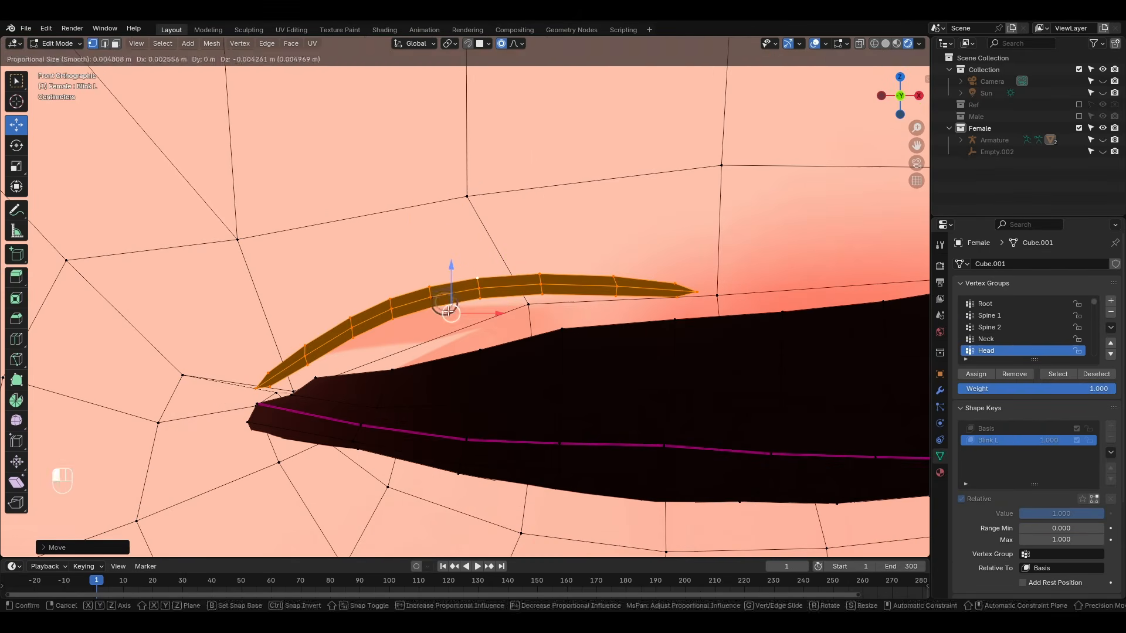
# Rotate the crease strip to follow the closed lid and reposition it against the face
pyautogui.press('r')
pyautogui.moveTo(451, 316); pyautogui.dragTo(351, 367, button='middle')
pyautogui.moveTo(346, 353); pyautogui.dragTo(489, 279)
pyautogui.press('KP_1')
pyautogui.moveTo(572, 282); pyautogui.dragTo(622, 262)
# Flatten the crease strip's arch by moving its individual edge loops in the front view
pyautogui.moveTo(484, 244); pyautogui.dragTo(516, 293)
pyautogui.moveTo(499, 268); pyautogui.dragTo(503, 276)
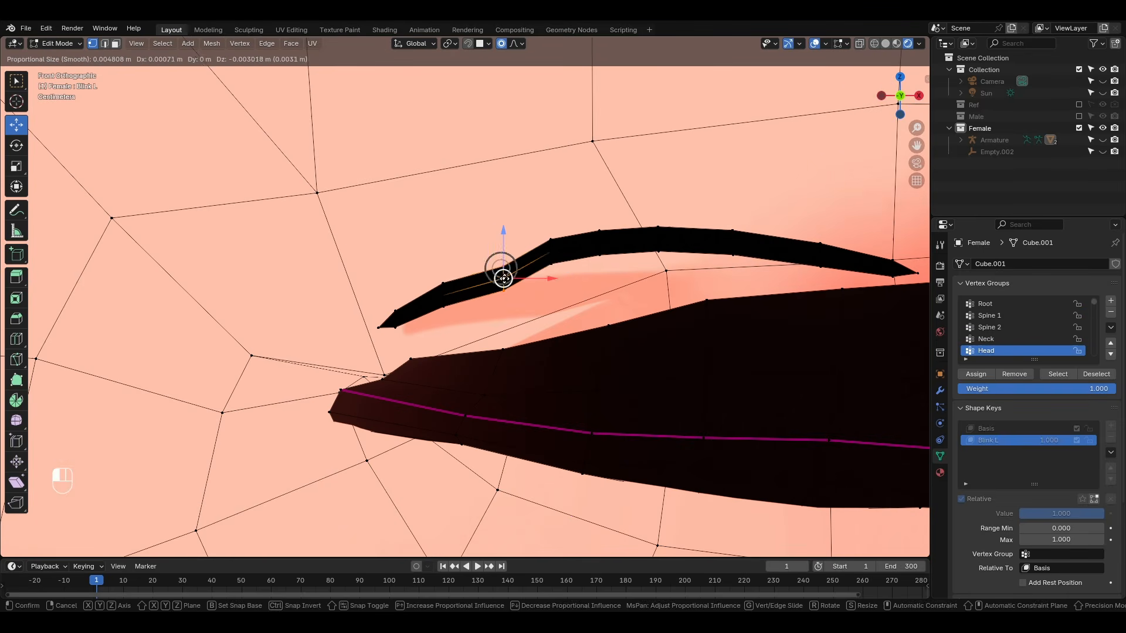
pyautogui.keyDown('shift'); pyautogui.moveTo(551, 252); pyautogui.dragTo(501, 265, button='middle'); pyautogui.keyUp('shift')
pyautogui.moveTo(550, 250); pyautogui.dragTo(683, 269)
pyautogui.keyDown('alt'); pyautogui.click(682, 258); pyautogui.keyUp('alt')
pyautogui.keyDown('alt'); pyautogui.click(769, 270); pyautogui.keyUp('alt')
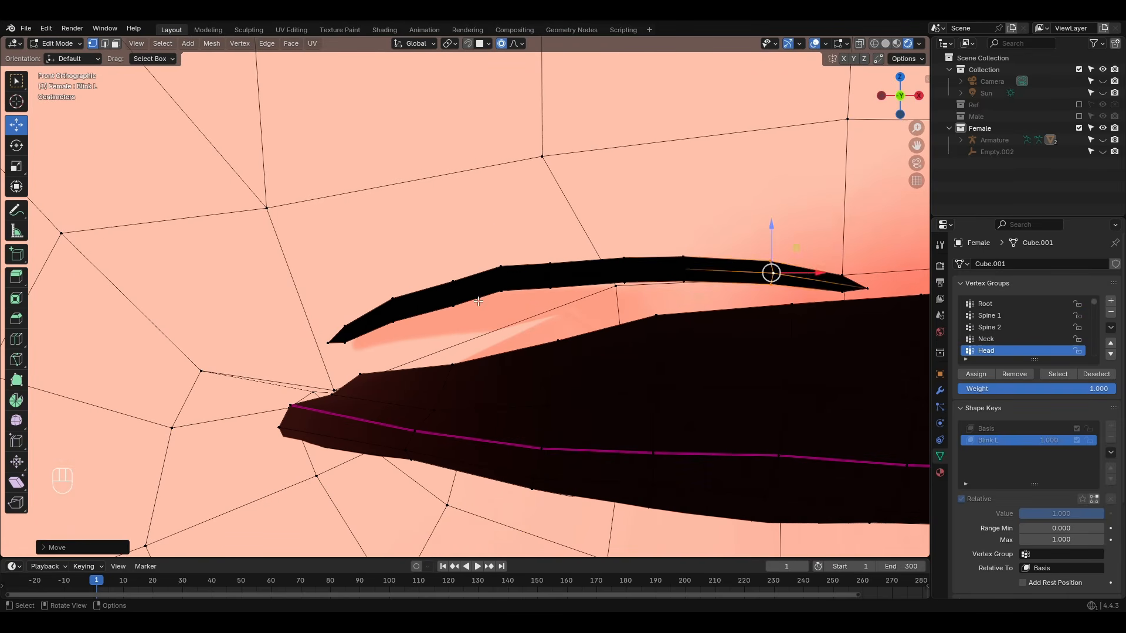
pyautogui.scroll(2, 465, 297)
pyautogui.keyDown('alt'); pyautogui.click(516, 270); pyautogui.keyUp('alt')
pyautogui.moveTo(517, 270); pyautogui.dragTo(517, 280)
pyautogui.keyDown('alt'); pyautogui.click(587, 266); pyautogui.keyUp('alt')
pyautogui.keyDown('alt'); pyautogui.click(361, 317); pyautogui.keyUp('alt')
pyautogui.moveTo(361, 317); pyautogui.dragTo(363, 327)
# Move the crease strip's edge loops in depth from the side so they follow the eyelid surface
pyautogui.scroll(-4, 376, 320)
pyautogui.moveTo(410, 305); pyautogui.dragTo(299, 322, button='middle')
pyautogui.keyDown('shift'); pyautogui.moveTo(299, 323); pyautogui.dragTo(410, 288, button='middle'); pyautogui.keyUp('shift')
pyautogui.moveTo(472, 215); pyautogui.dragTo(495, 282)
pyautogui.scroll(-15, 497, 273)
pyautogui.moveTo(495, 281); pyautogui.dragTo(537, 311, button='middle')
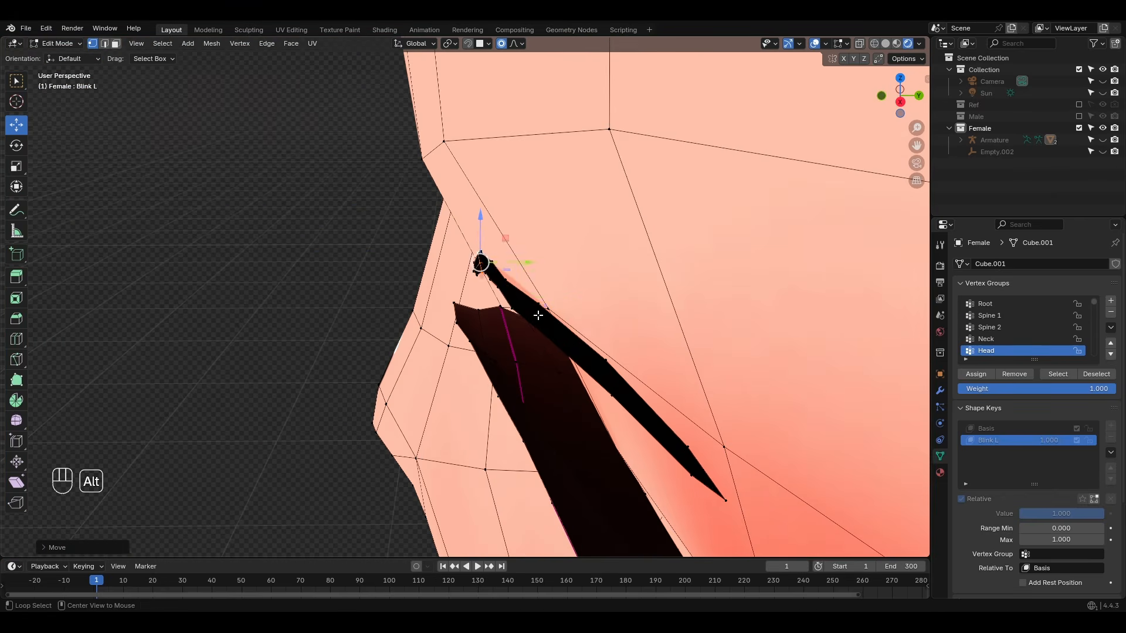
pyautogui.keyDown('alt'); pyautogui.click(538, 314); pyautogui.keyUp('alt')
pyautogui.moveTo(593, 322); pyautogui.dragTo(586, 322)
pyautogui.moveTo(592, 328); pyautogui.dragTo(651, 364, button='middle')
pyautogui.keyDown('shift'); pyautogui.moveTo(651, 363); pyautogui.dragTo(627, 325, button='middle'); pyautogui.keyUp('shift')
pyautogui.keyDown('alt'); pyautogui.click(618, 378); pyautogui.keyUp('alt')
pyautogui.moveTo(666, 381); pyautogui.dragTo(696, 383)
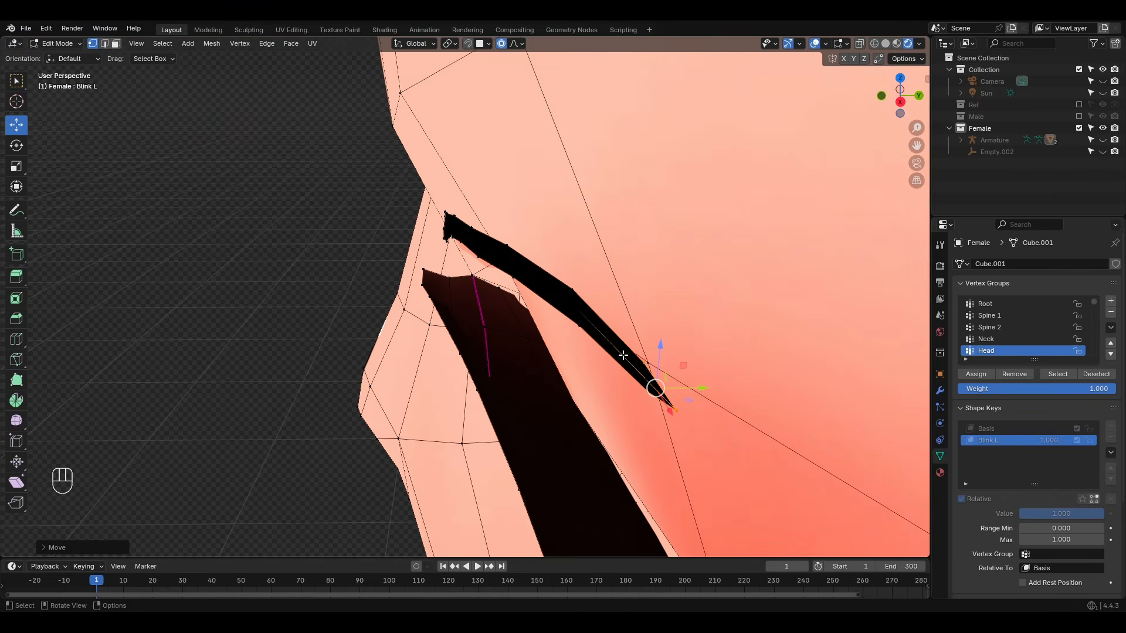
# Fine-tune the height of the crease strip's edge loops in the front view
pyautogui.press('KP_1')
pyautogui.keyDown('alt'); pyautogui.click(675, 258); pyautogui.keyUp('alt')
pyautogui.moveTo(675, 258); pyautogui.dragTo(676, 267)
pyautogui.moveTo(194, 367); pyautogui.dragTo(201, 352)
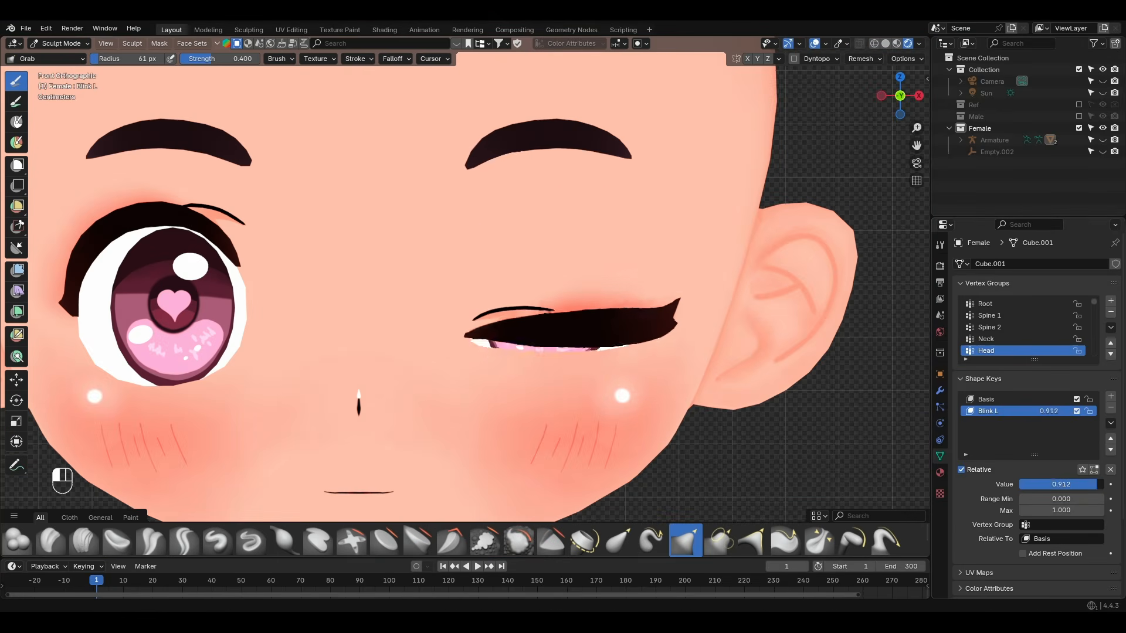
# Create a new shape key from the Blink L mix, reset Blink L to 0.000 and set the new key to 1.000
pyautogui.click(1110, 424)
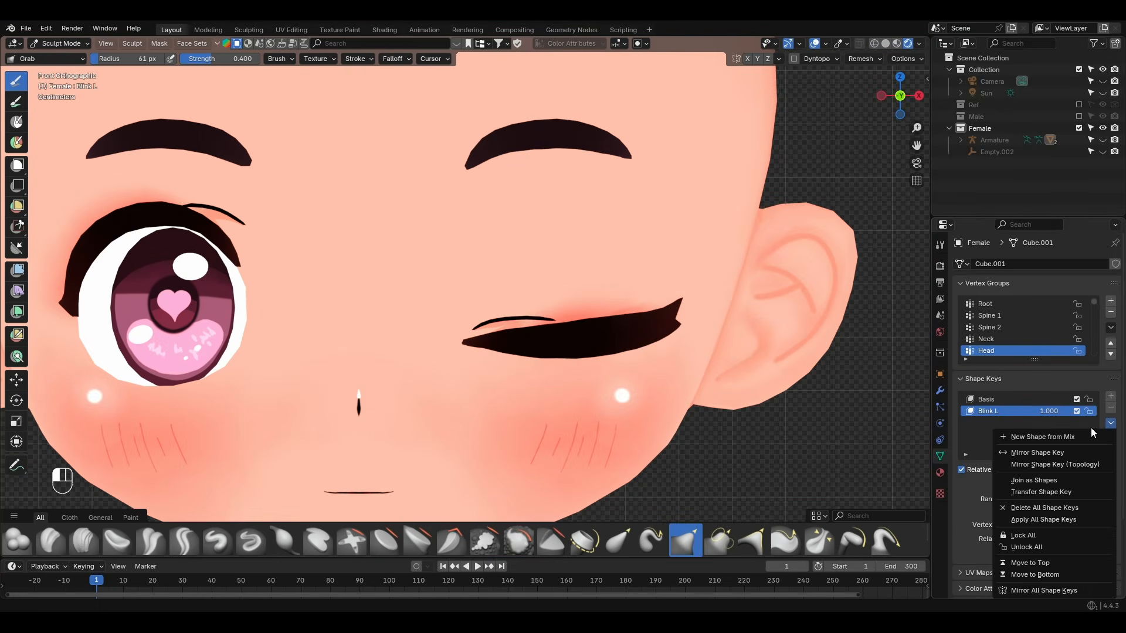
pyautogui.click(1077, 436)
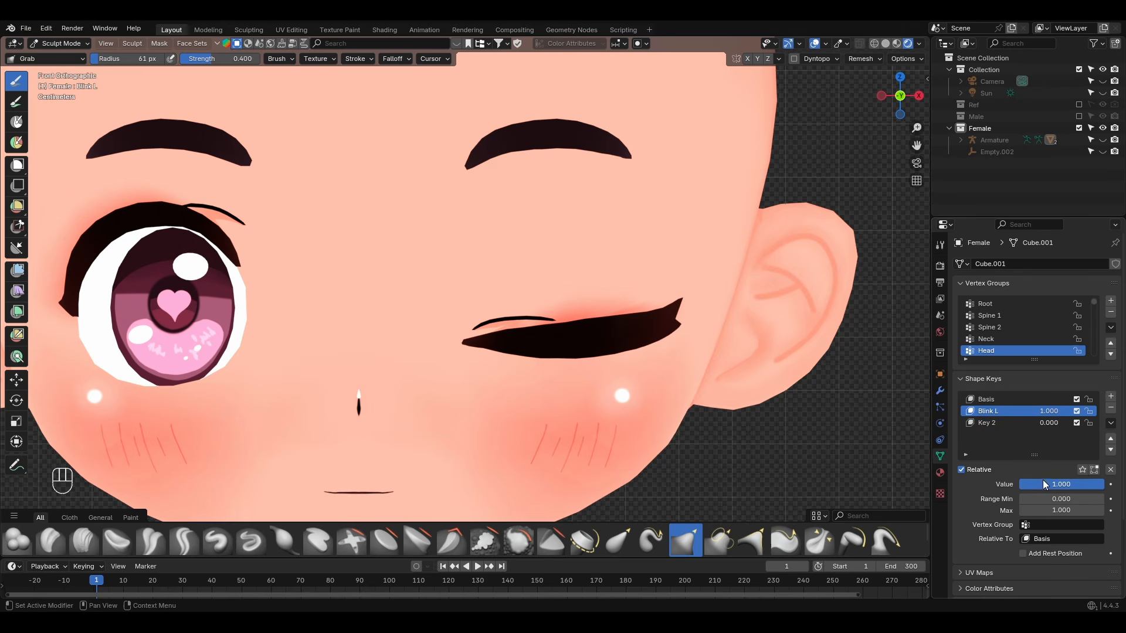
pyautogui.moveTo(1042, 484); pyautogui.dragTo(962, 484)
pyautogui.click(997, 423)
pyautogui.moveTo(1035, 484); pyautogui.dragTo(1103, 485)
# Mirror the new blink shape key so that it closes the opposite eye
pyautogui.click(1111, 423)
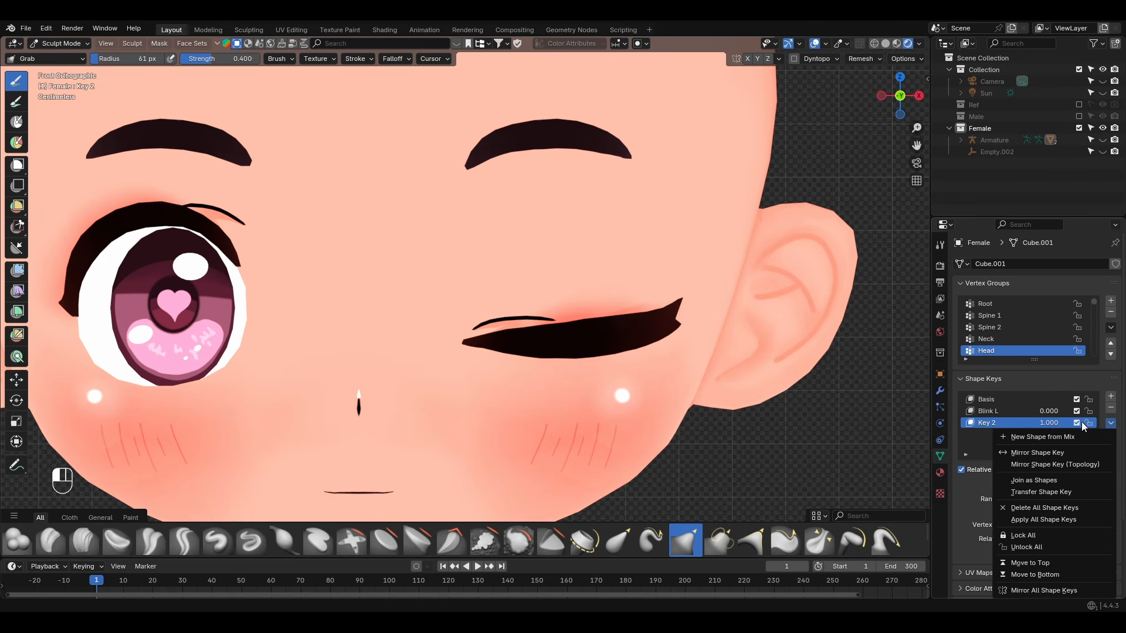
pyautogui.click(1055, 453)
pyautogui.press('KP_Decimal')
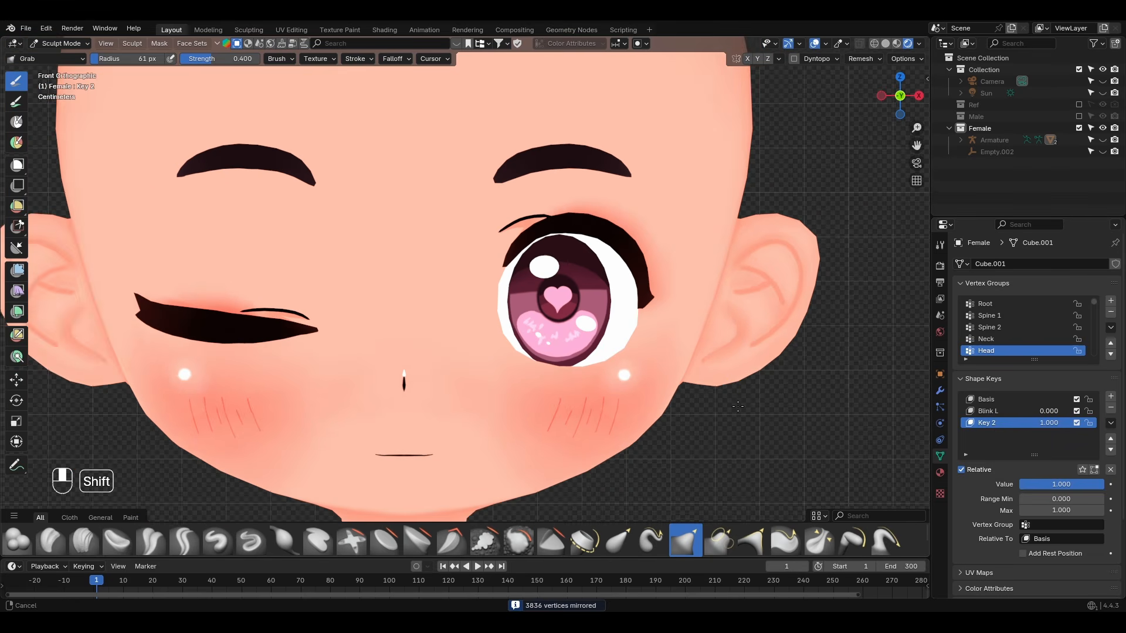
pyautogui.press('BackSpace')
# Scale the lip loops open along Z on the Ah shape key and pull the lower-lip vertices down
pyautogui.press('s')
pyautogui.press('z')
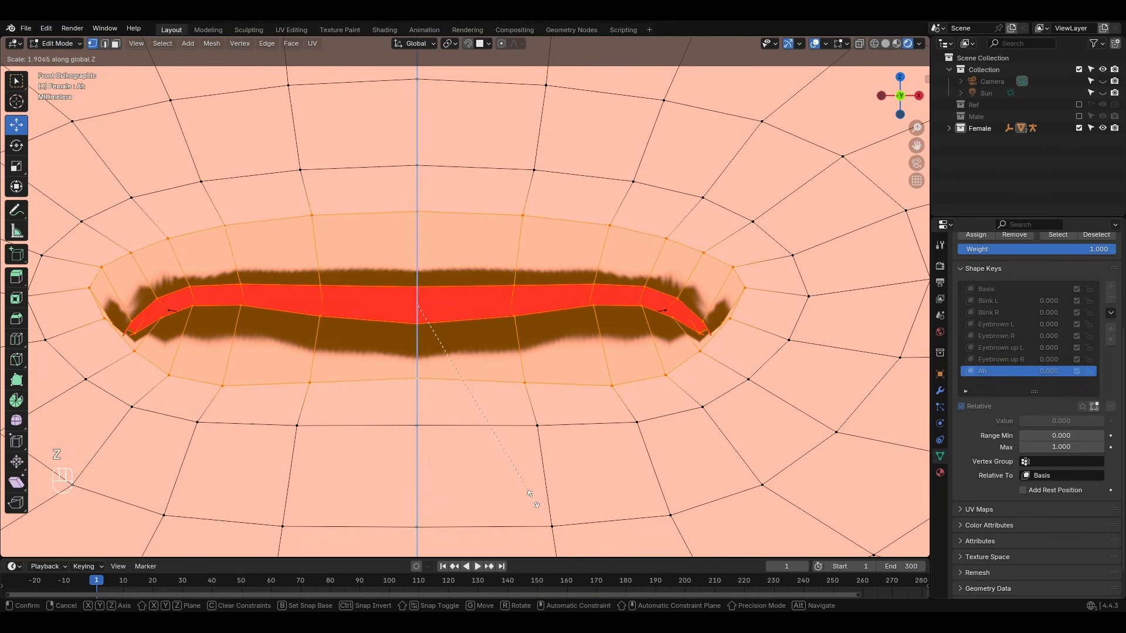
pyautogui.click(533, 505)
pyautogui.keyDown('shift'); pyautogui.moveTo(359, 392); pyautogui.dragTo(394, 343, button='middle'); pyautogui.keyUp('shift')
pyautogui.moveTo(355, 268); pyautogui.dragTo(355, 311)
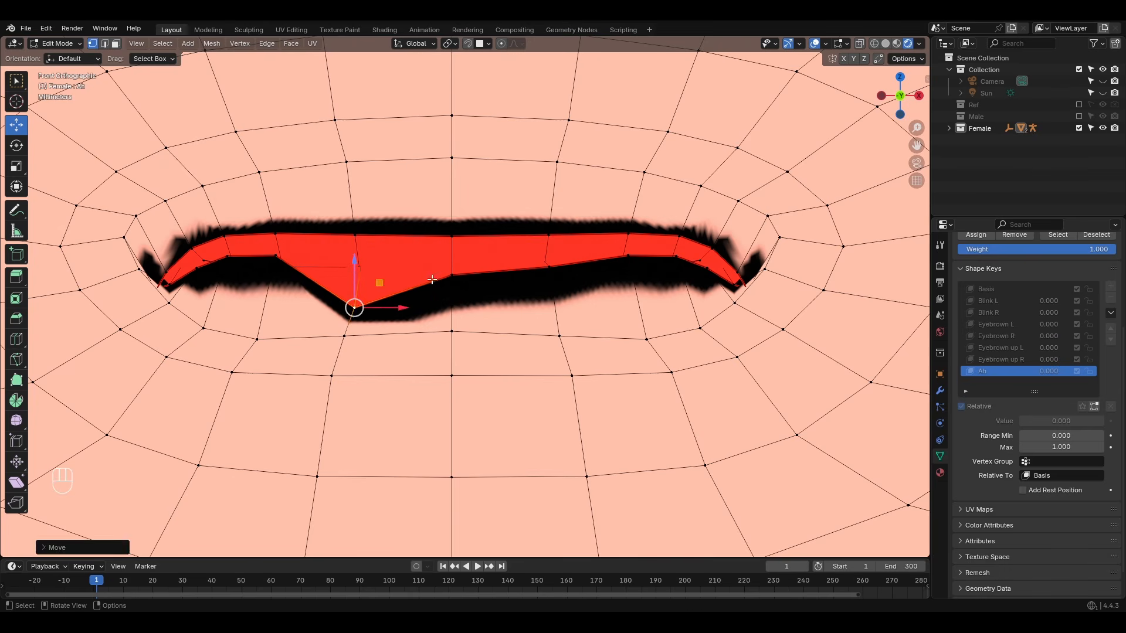
pyautogui.moveTo(456, 285); pyautogui.dragTo(461, 321)
# Scale the edge loops inside the mouth along Z to open the cavity behind the lips
pyautogui.moveTo(460, 322); pyautogui.dragTo(381, 352, button='middle')
pyautogui.keyDown('shift'); pyautogui.click(596, 296); pyautogui.keyUp('shift')
pyautogui.moveTo(595, 296); pyautogui.dragTo(551, 339, button='middle')
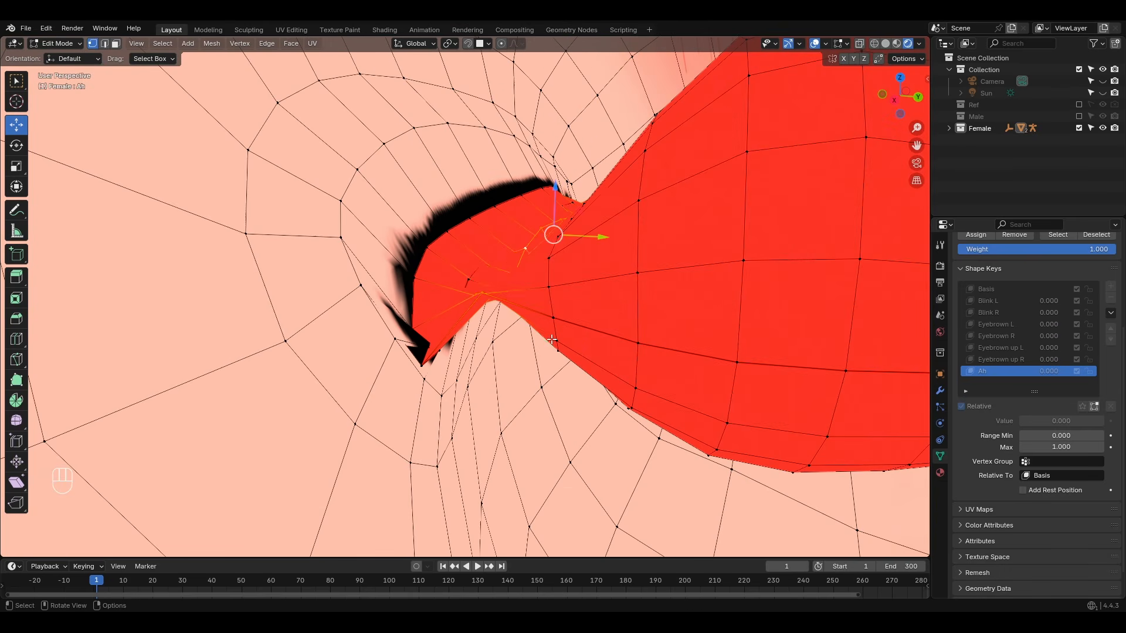
pyautogui.press('s')
pyautogui.press('z')
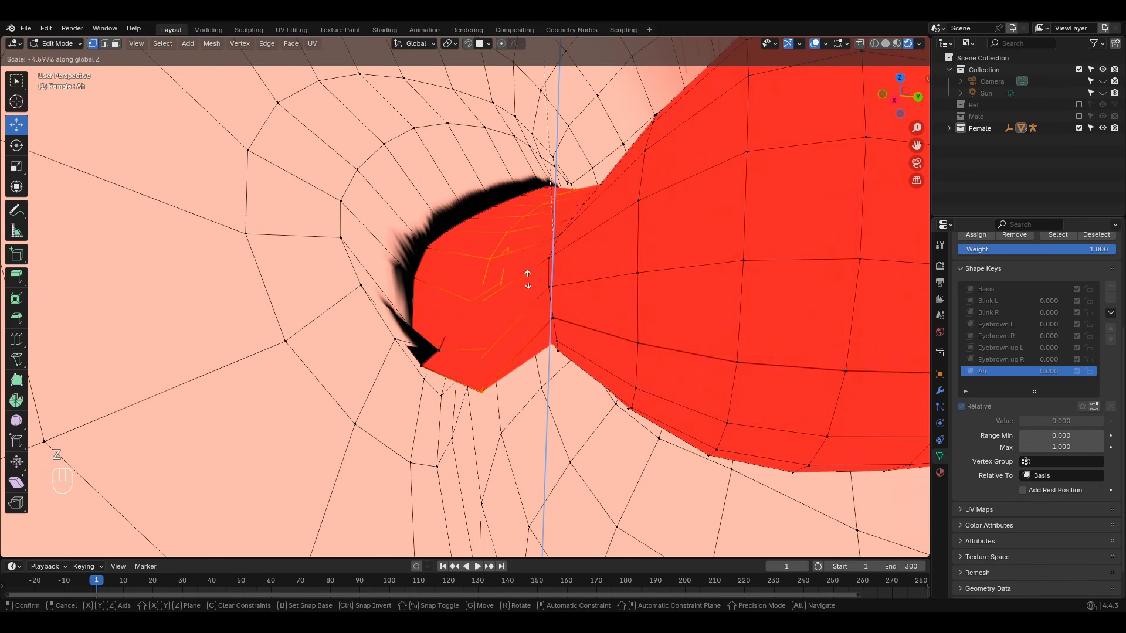
pyautogui.click(530, 282)
pyautogui.keyDown('shift'); pyautogui.moveTo(554, 272); pyautogui.dragTo(566, 352, button='middle'); pyautogui.keyUp('shift')
pyautogui.keyDown('alt'); pyautogui.click(560, 356); pyautogui.keyUp('alt')
pyautogui.keyDown('shift'); pyautogui.moveTo(632, 409); pyautogui.dragTo(620, 427, button='middle'); pyautogui.keyUp('shift')
pyautogui.press('s')
pyautogui.press('z')
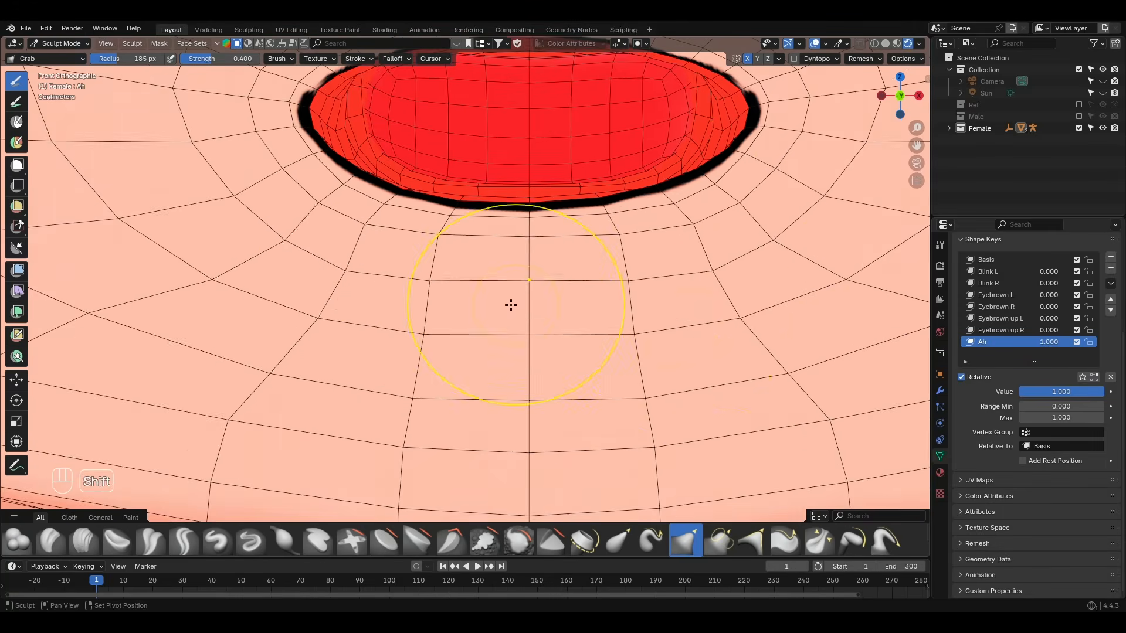
# Set the Ah shape key's value to 0.320 and create a new shape key from the mix
pyautogui.scroll(-2, 510, 304)
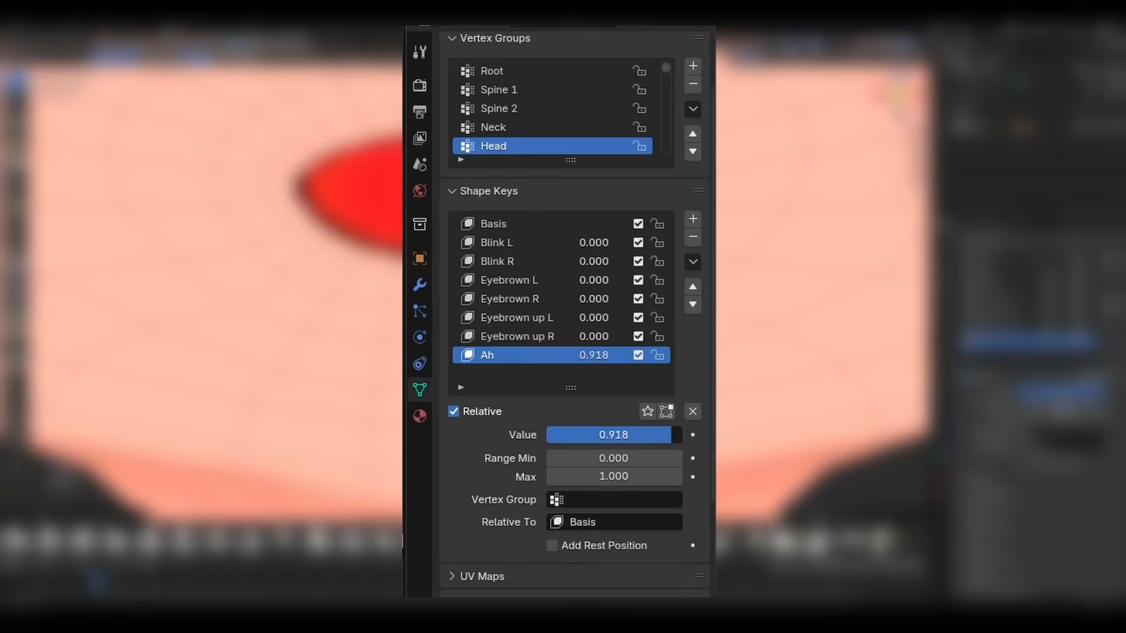
pyautogui.moveTo(670, 435); pyautogui.dragTo(590, 435)
pyautogui.click(695, 258)
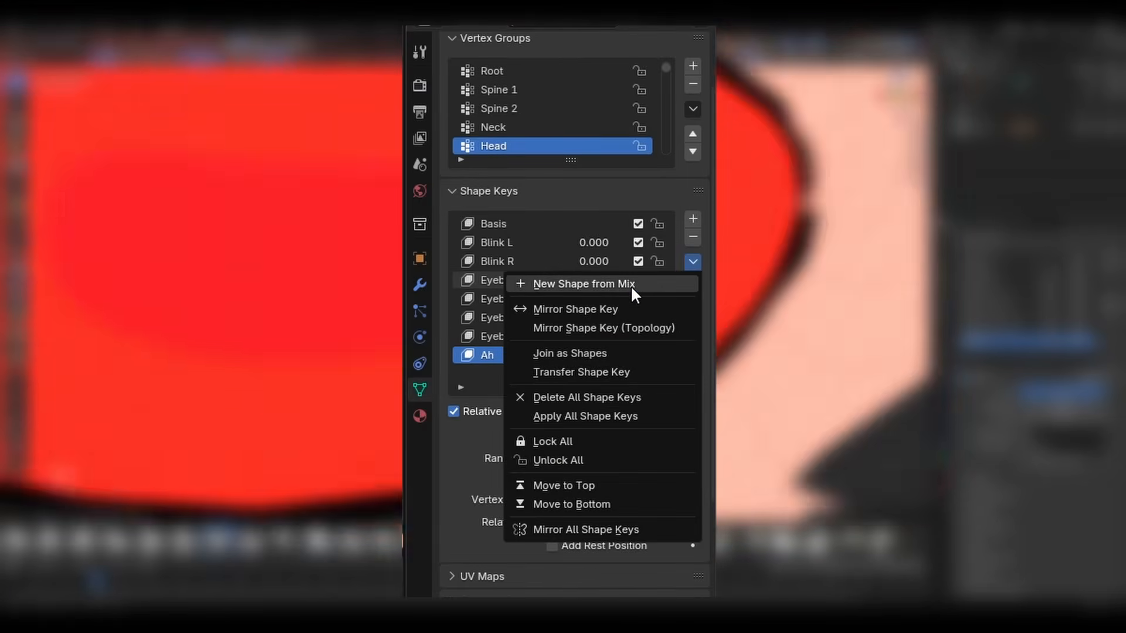
pyautogui.click(631, 285)
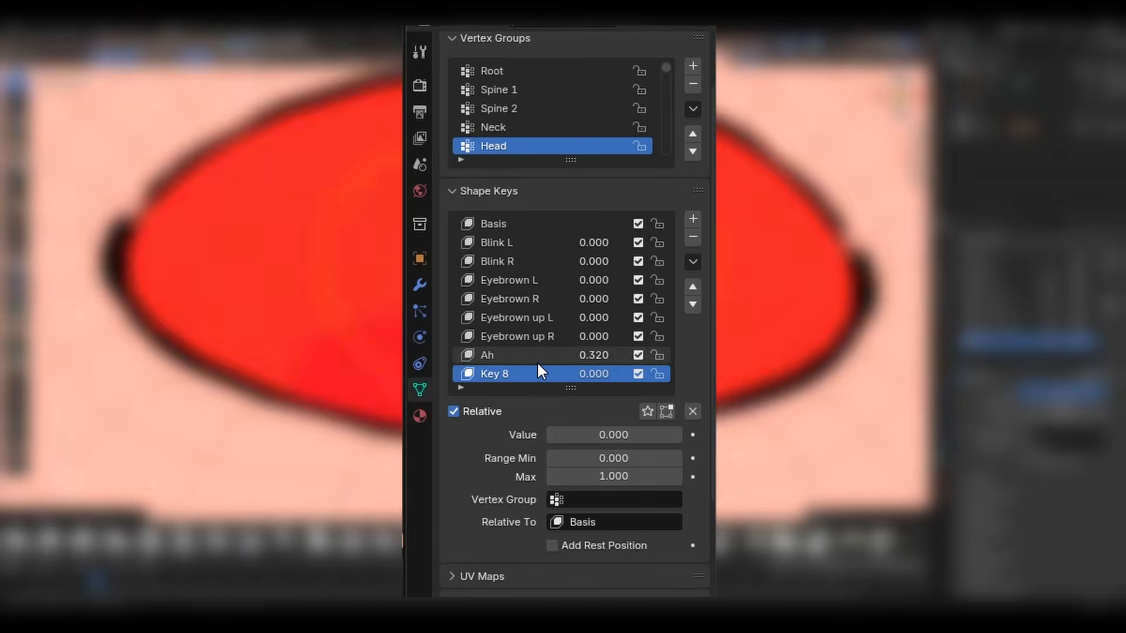
# Reset Ah to 0.000, set the new shape key to 1.000 and rename it ih
pyautogui.click(537, 359)
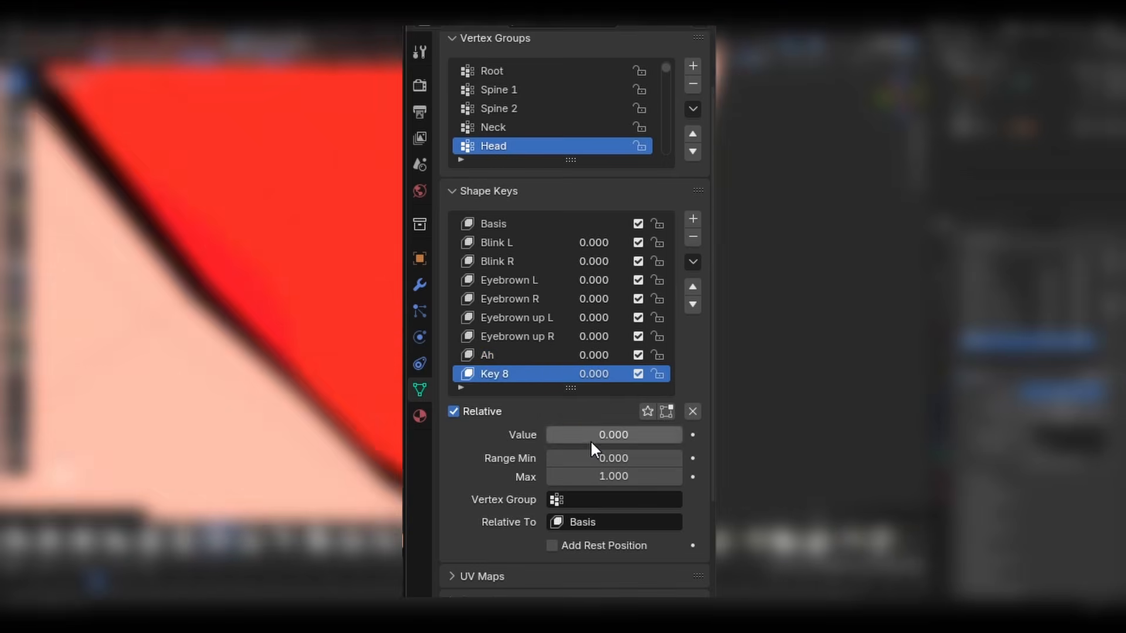
pyautogui.moveTo(590, 437); pyautogui.dragTo(680, 436)
pyautogui.doubleClick(500, 373)
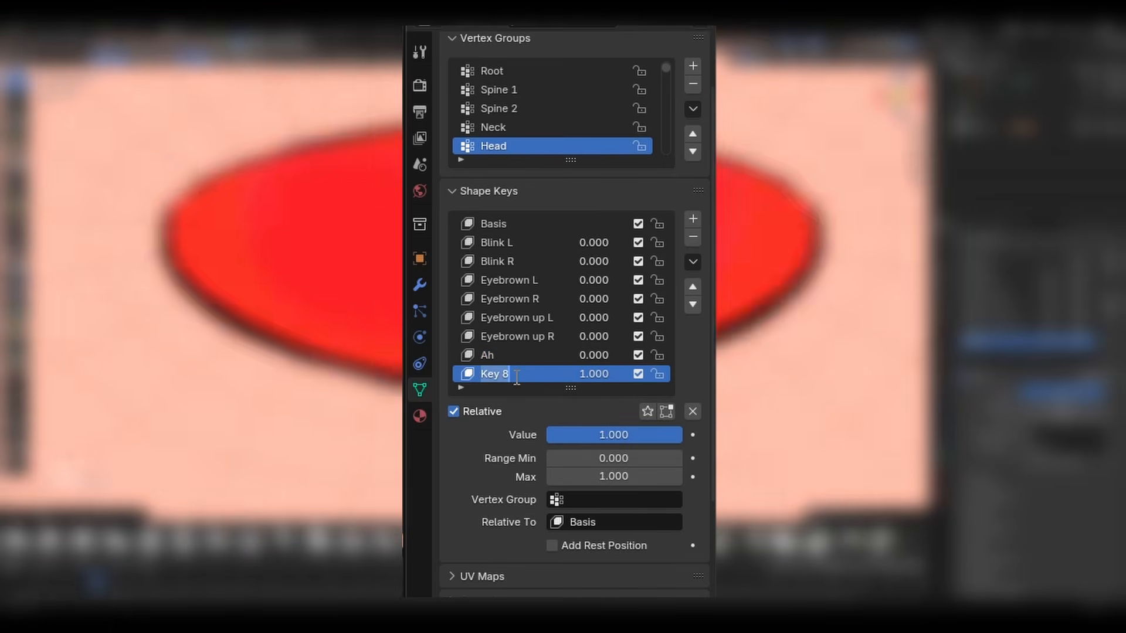
pyautogui.write('ih')
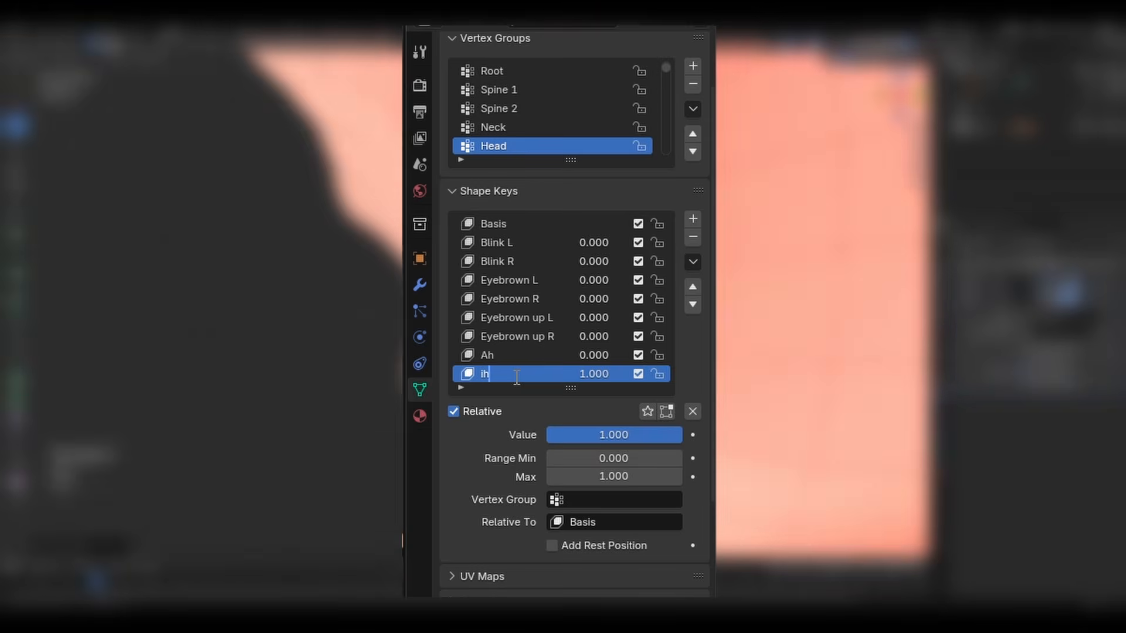
pyautogui.press('Return')
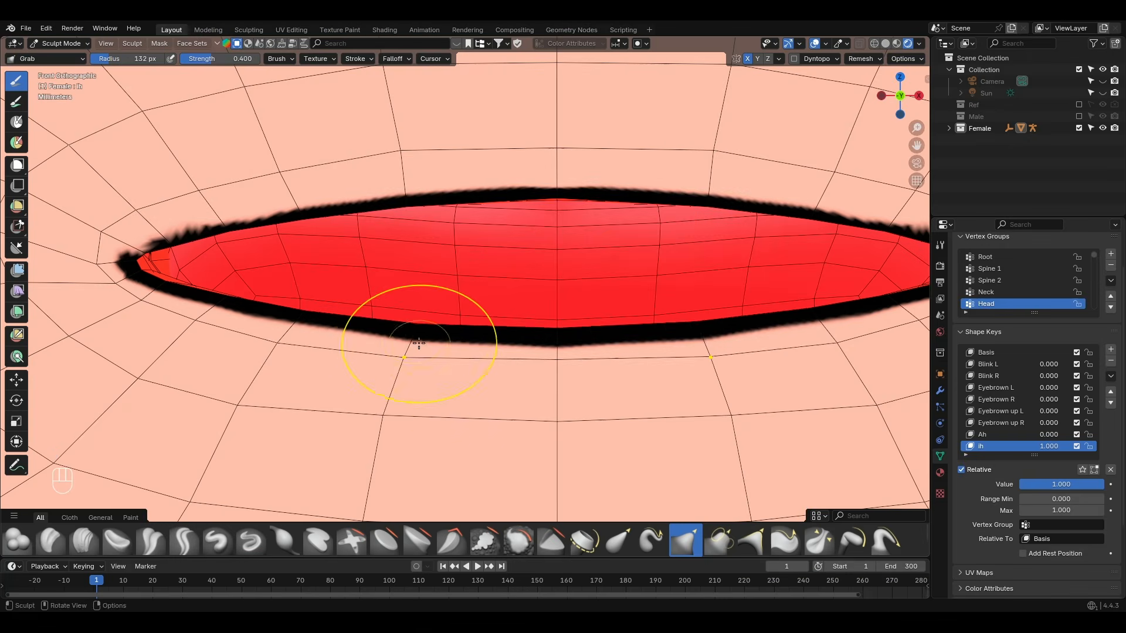
# Pull the ih mouth's lower lip into a smoother curve with symmetrical Grab strokes
pyautogui.moveTo(419, 343); pyautogui.dragTo(540, 370)
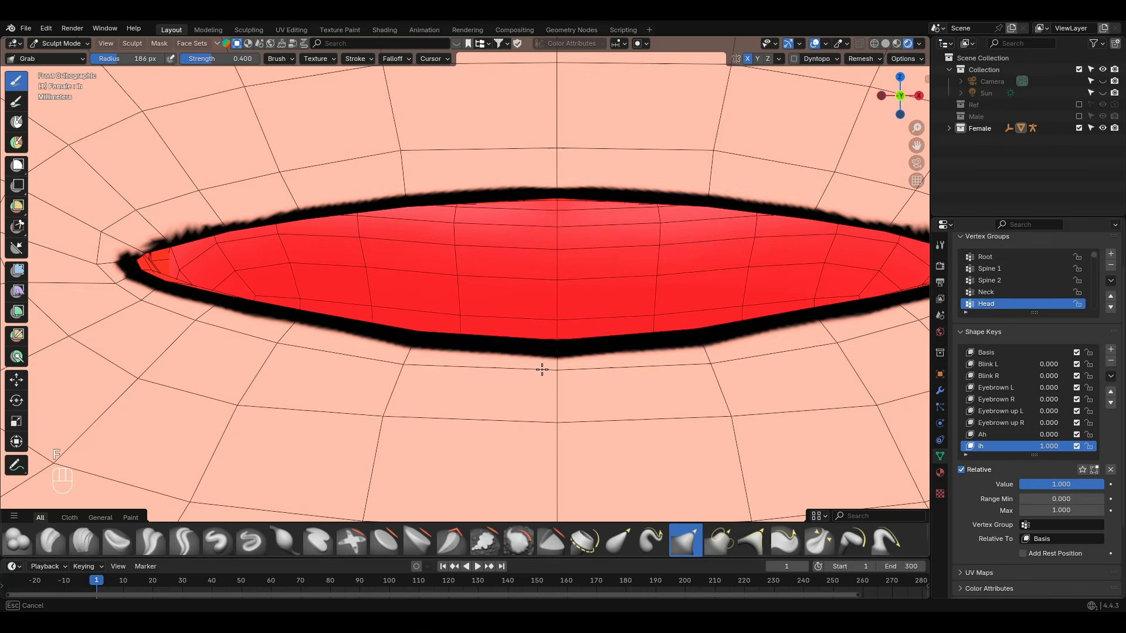
pyautogui.scroll(2, 397, 365)
pyautogui.moveTo(397, 364); pyautogui.dragTo(441, 339)
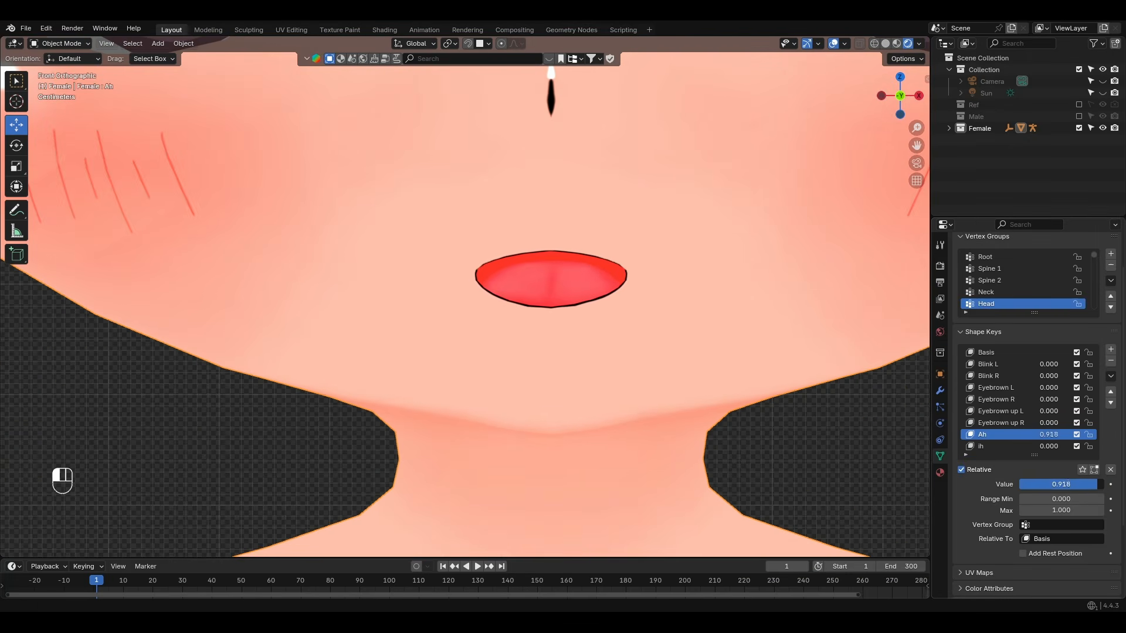
# Create a new shape key from the Ah mix for the Uh mouth shape and enter Edit Mode
pyautogui.click(1110, 376)
pyautogui.click(1060, 391)
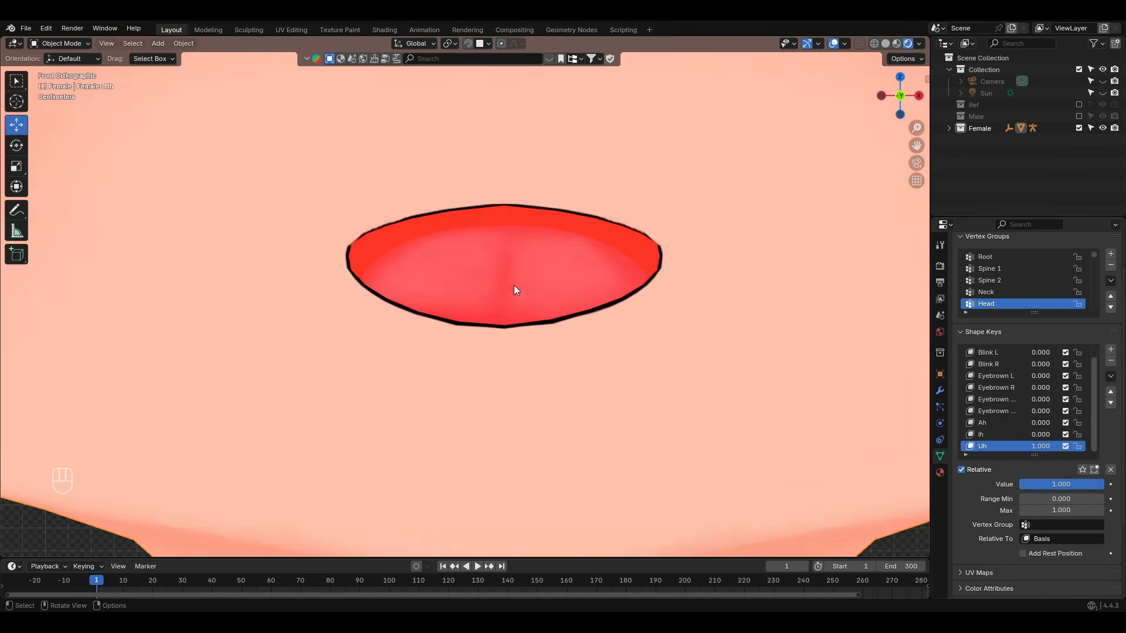
pyautogui.press('Tab')
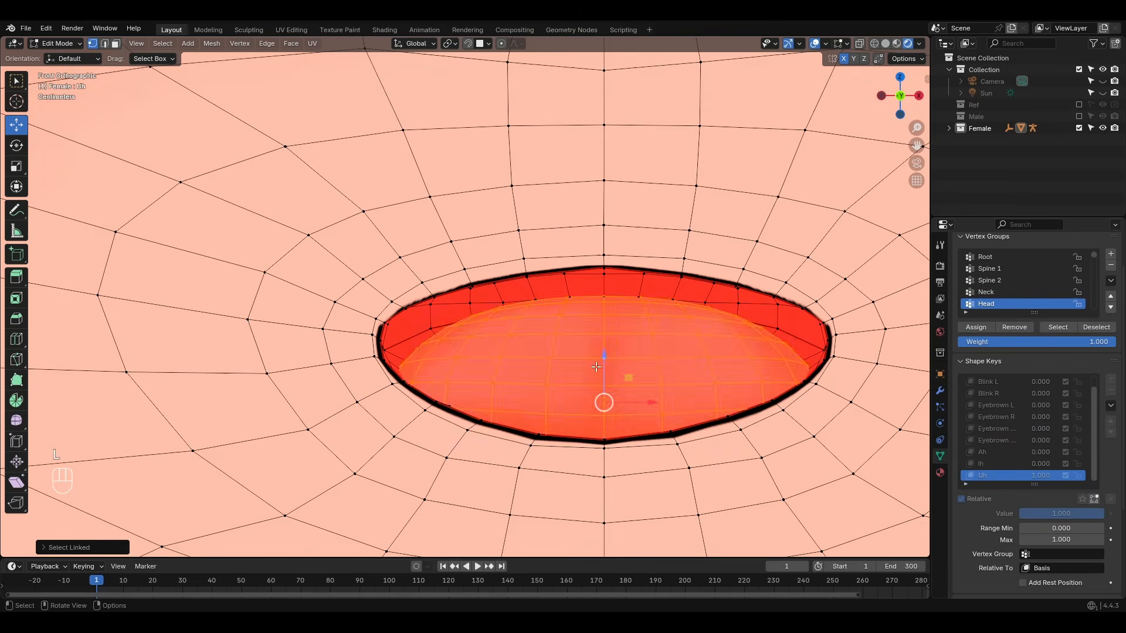
# Flatten the Uh mouth opening by lowering the upper lip and raising the lower lip with Grab strokes
pyautogui.moveTo(386, 318); pyautogui.dragTo(360, 330)
pyautogui.moveTo(447, 273); pyautogui.dragTo(452, 310)
pyautogui.keyDown('shift'); pyautogui.moveTo(498, 304); pyautogui.dragTo(488, 273, button='middle'); pyautogui.keyUp('shift')
pyautogui.moveTo(423, 346); pyautogui.dragTo(436, 312)
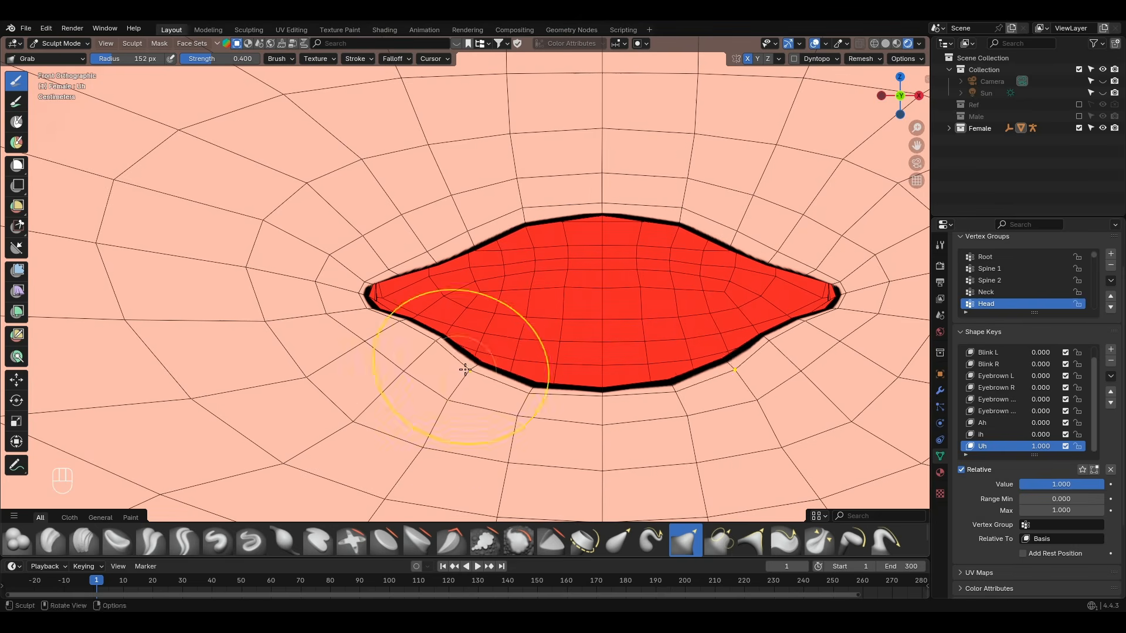
pyautogui.moveTo(526, 382); pyautogui.dragTo(544, 337)
pyautogui.press('f')
pyautogui.click(492, 293)
pyautogui.moveTo(517, 226); pyautogui.dragTo(520, 260)
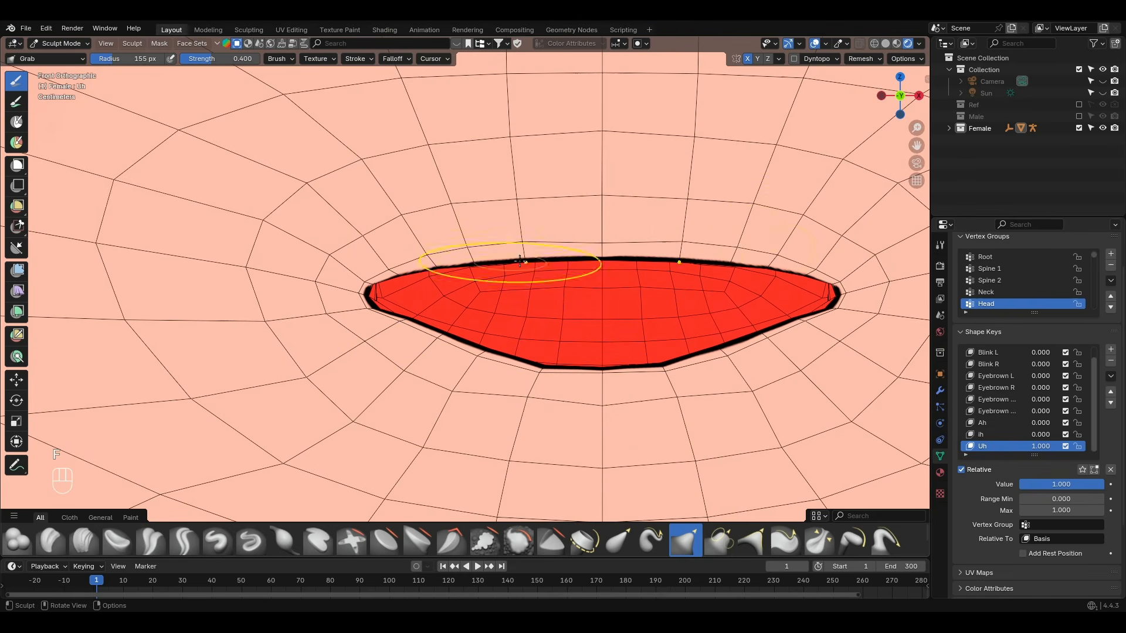
# Refine the Uh mouth's upper lip near the corners with resized Grab strokes
pyautogui.press('f')
pyautogui.moveTo(433, 261)
pyautogui.mouseDown()
pyautogui.moveTo(430, 274)
pyautogui.moveTo(482, 272)
pyautogui.mouseUp()
pyautogui.click(706, 247)
pyautogui.scroll(3, 402, 286)
pyautogui.moveTo(402, 286); pyautogui.dragTo(397, 221, button='middle')
pyautogui.press('KP_1')
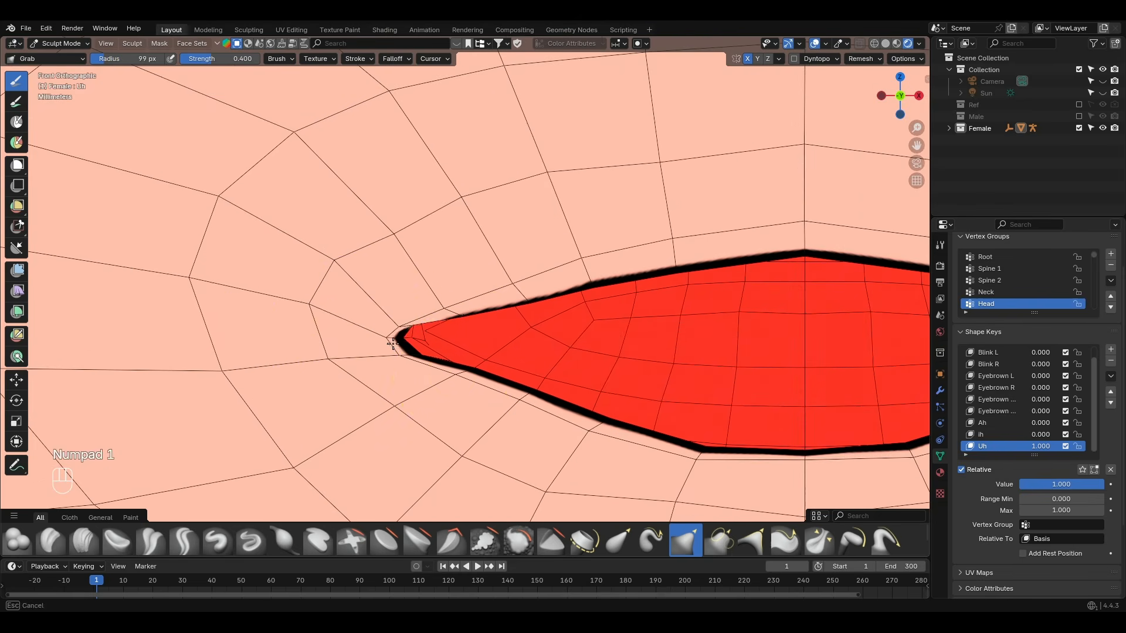
# Reshape the Uh mouth's lower lip outward near the corners with a resized symmetrical Grab stroke
pyautogui.press('f')
pyautogui.click(473, 382)
pyautogui.moveTo(598, 438)
pyautogui.keyDown('shift'); pyautogui.mouseDown(button='middle')
pyautogui.moveTo(417, 328)
pyautogui.moveTo(369, 352)
pyautogui.mouseUp(button='middle'); pyautogui.keyUp('shift')
pyautogui.moveTo(494, 353); pyautogui.dragTo(461, 392)
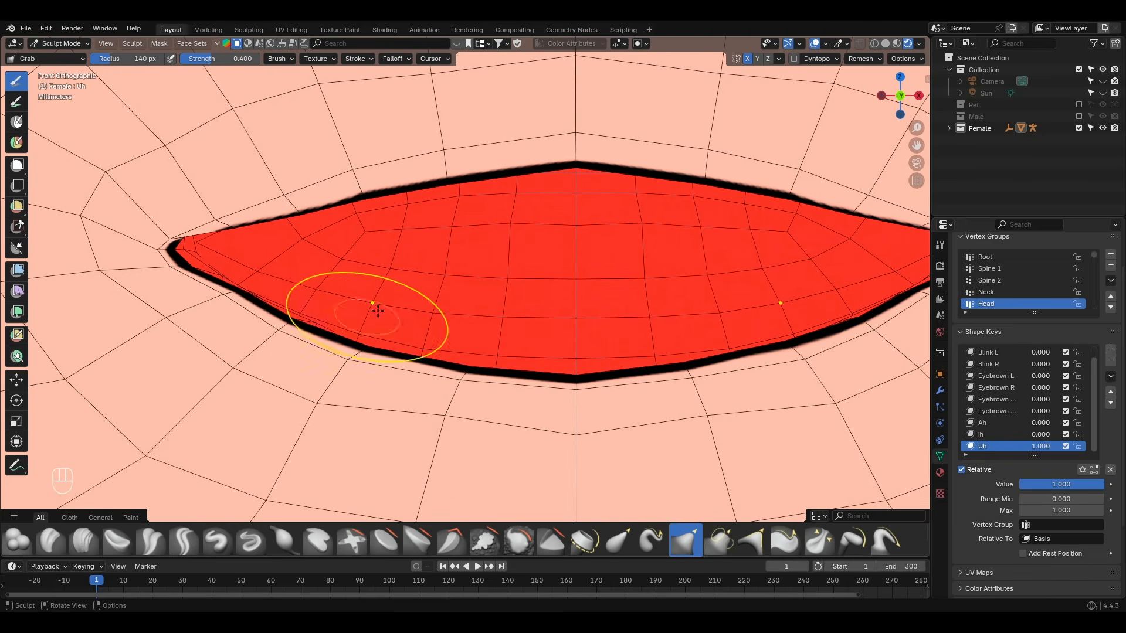
# Smooth the Uh mouth's corners and upper lip into an even curve with a larger Grab brush
pyautogui.keyDown('shift'); pyautogui.moveTo(587, 156); pyautogui.dragTo(579, 187, button='middle'); pyautogui.keyUp('shift')
pyautogui.press('f')
pyautogui.click(272, 326)
pyautogui.moveTo(161, 293); pyautogui.dragTo(164, 255)
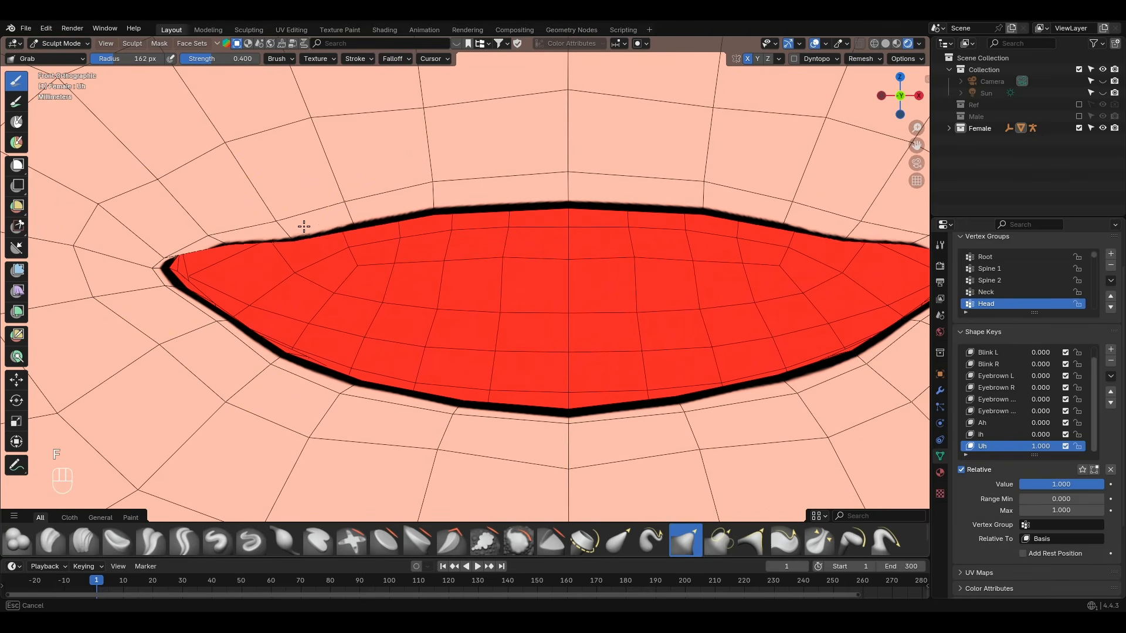
pyautogui.scroll(-3, 673, 352)
pyautogui.scroll(1, 716, 300)
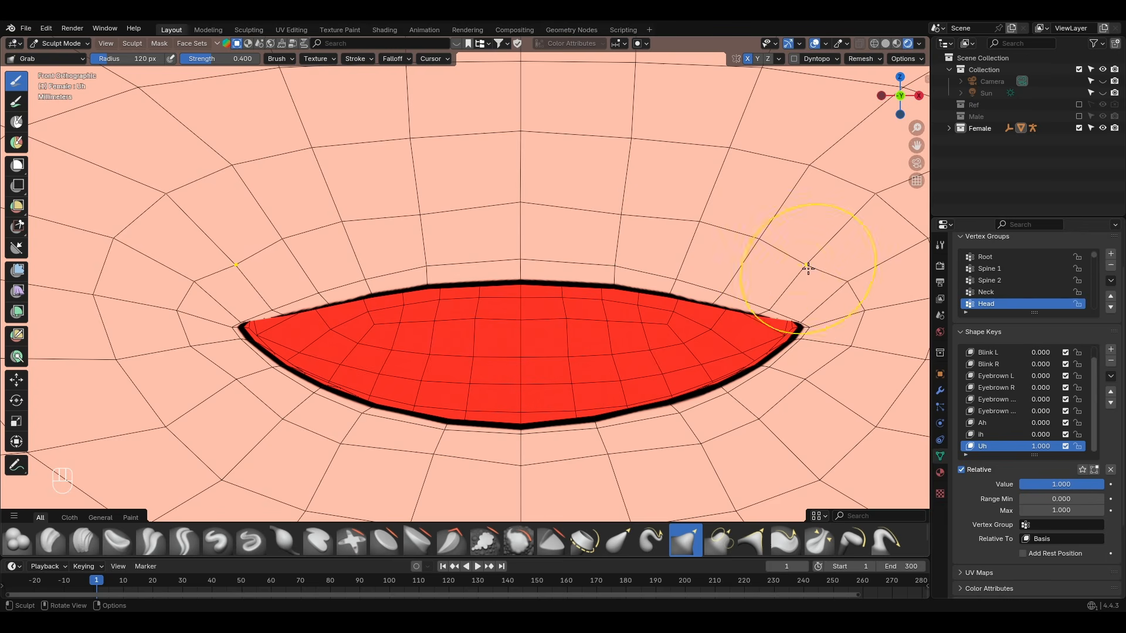
pyautogui.keyDown('shift'); pyautogui.moveTo(511, 228); pyautogui.dragTo(494, 223, button='middle'); pyautogui.keyUp('shift')
# Reveal the hidden tongue, enter Edit Mode and scale the whole tongue to fit the Uh mouth
pyautogui.hotkey('alt', 'h')
pyautogui.press('Tab')
pyautogui.press('`')
pyautogui.scroll(-1, 514, 337)
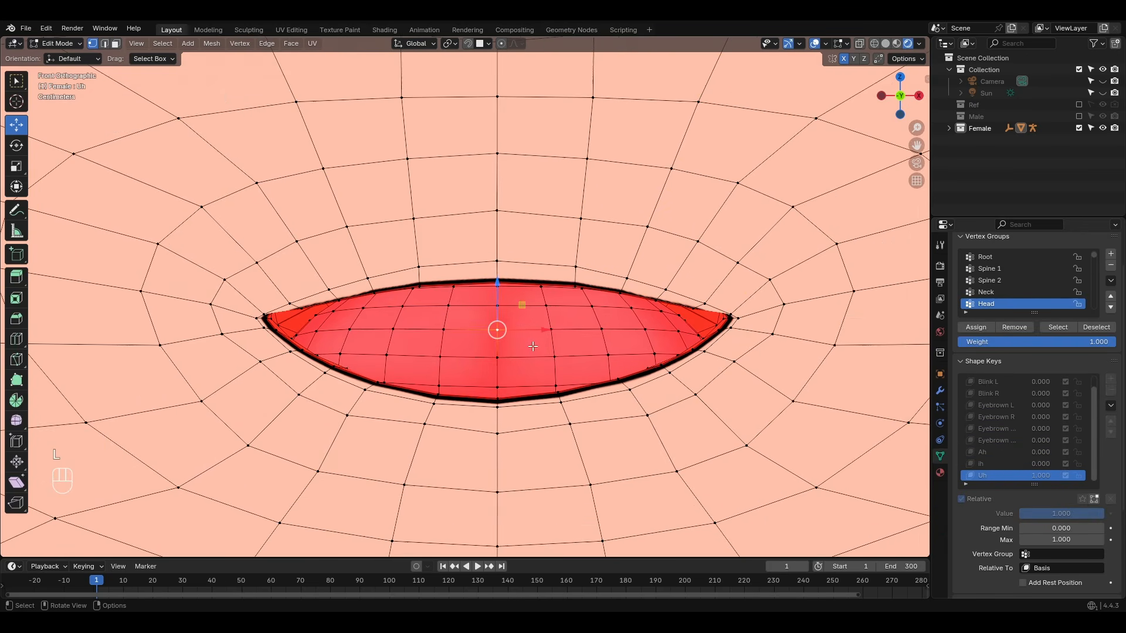
pyautogui.scroll(3, 587, 334)
pyautogui.press('l')
pyautogui.press('s')
pyautogui.click(631, 341)
# Rotate the tongue in the right side wireframe view and shift it to follow the Uh mouth cavity
pyautogui.press('KP_3')
pyautogui.scroll(1, 631, 342)
pyautogui.hotkey('shift', 'z')
pyautogui.press('r')
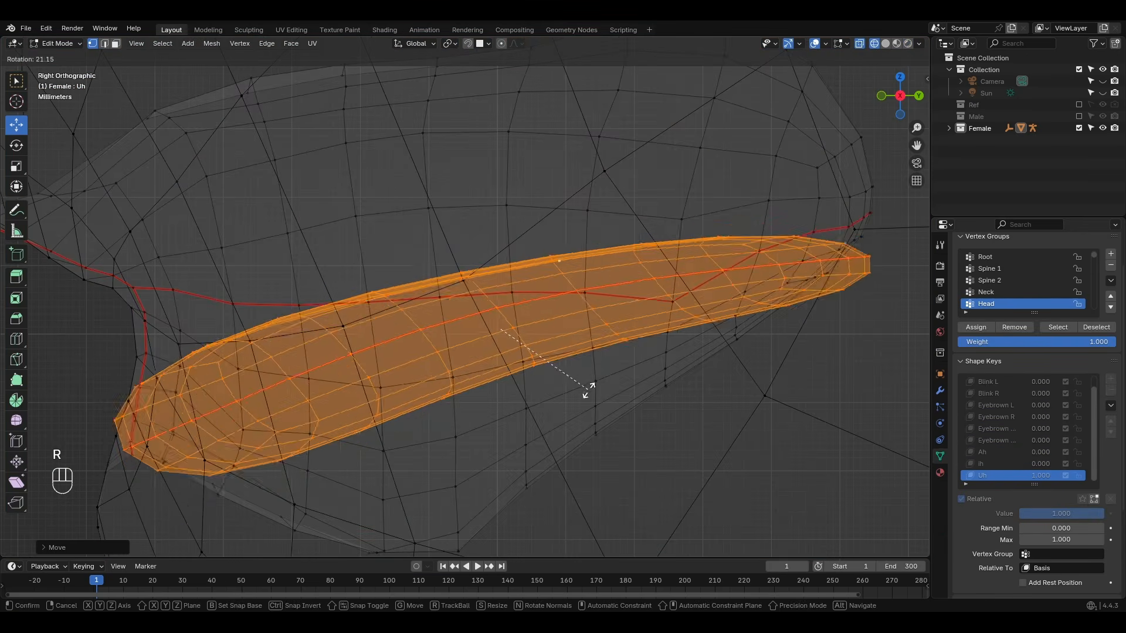
pyautogui.click(586, 381)
pyautogui.press('g')
# Lower the tongue along the Z axis in the front view so it sits inside the Uh mouth
pyautogui.press('KP_1')
pyautogui.hotkey('shift', 'z')
pyautogui.press('g')
pyautogui.press('z')
pyautogui.click(524, 316)
pyautogui.scroll(-2, 523, 316)
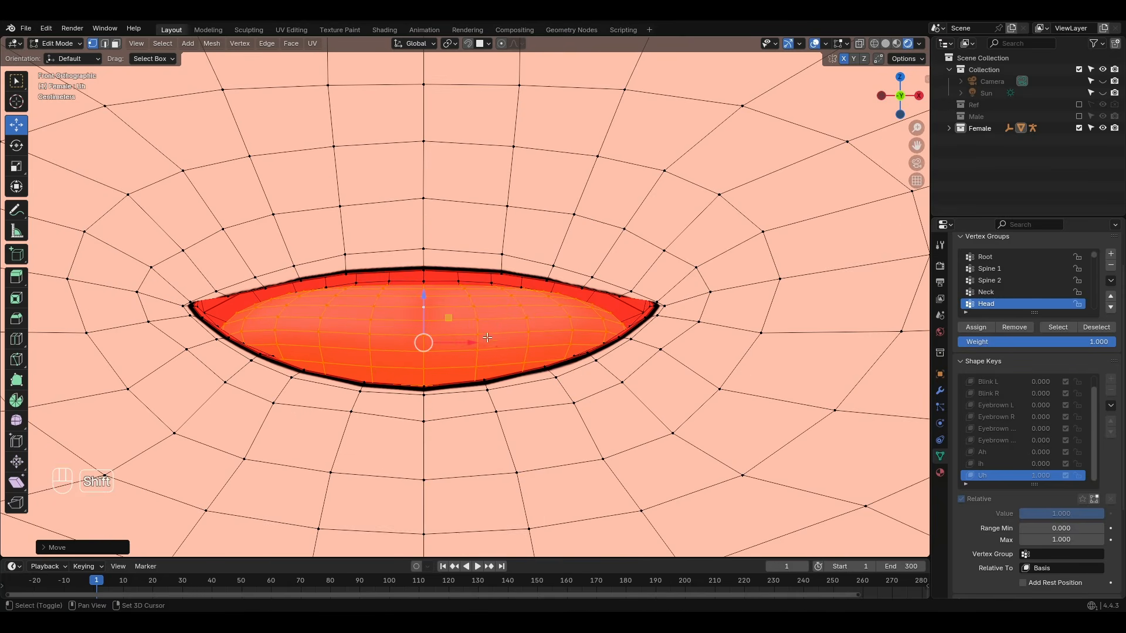
pyautogui.press('Tab')
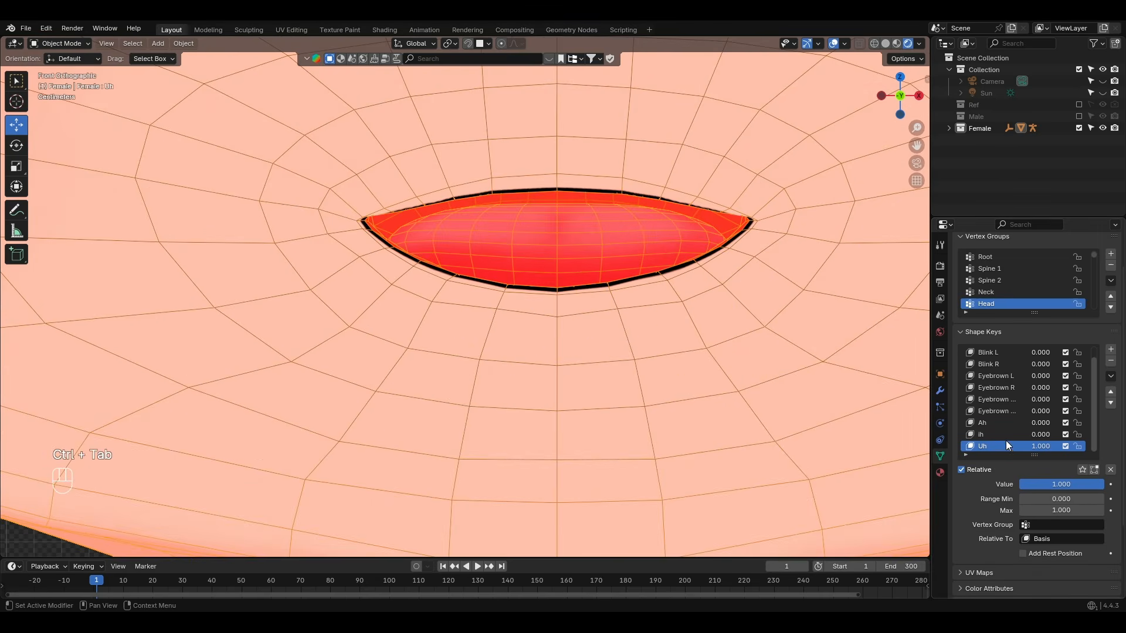
# Create a new shape key from the current mix and name it Eh
pyautogui.moveTo(1062, 485)
pyautogui.mouseDown()
pyautogui.moveTo(1023, 485)
pyautogui.moveTo(1106, 484)
pyautogui.mouseUp()
pyautogui.click(1111, 376)
pyautogui.click(1084, 390)
pyautogui.press('BackSpace')
pyautogui.doubleClick(1004, 446)
pyautogui.keyDown('shift'); pyautogui.moveTo(664, 205); pyautogui.dragTo(652, 285, button='middle'); pyautogui.keyUp('shift')
# Hide the tongue and pull the Eh mouth's corners and lower lip into shape with Grab strokes in Sculpt Mode
pyautogui.hotkey('ctrl', 'Tab')
pyautogui.scroll(2, 469, 278)
pyautogui.press('Tab')
pyautogui.press('Tab')
pyautogui.moveTo(370, 359); pyautogui.dragTo(378, 351)
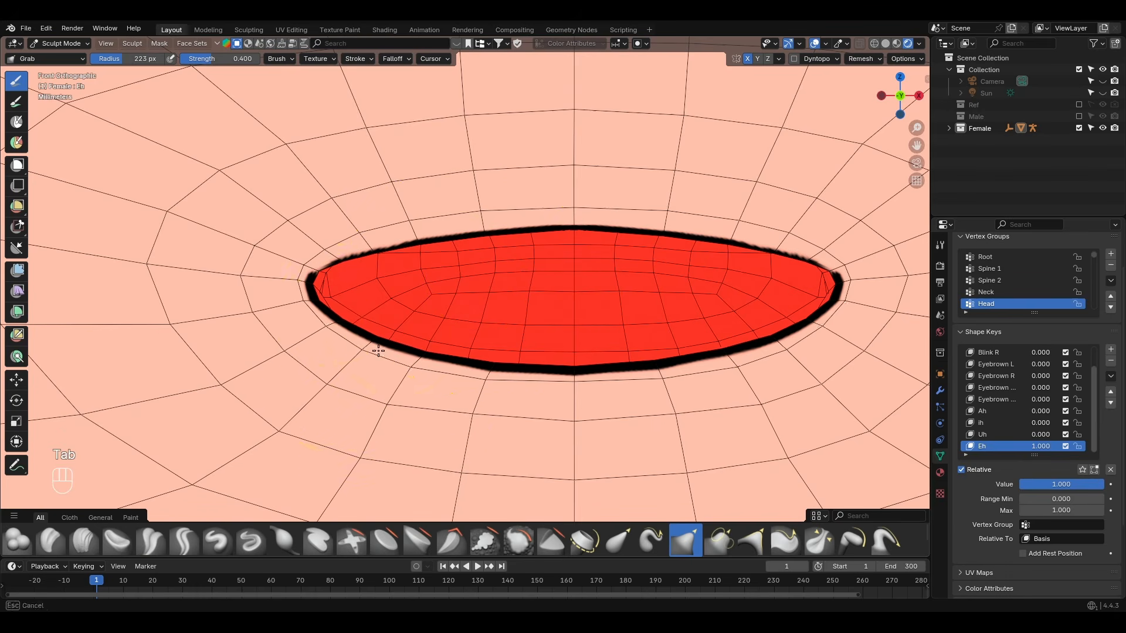
pyautogui.moveTo(580, 409); pyautogui.dragTo(583, 424)
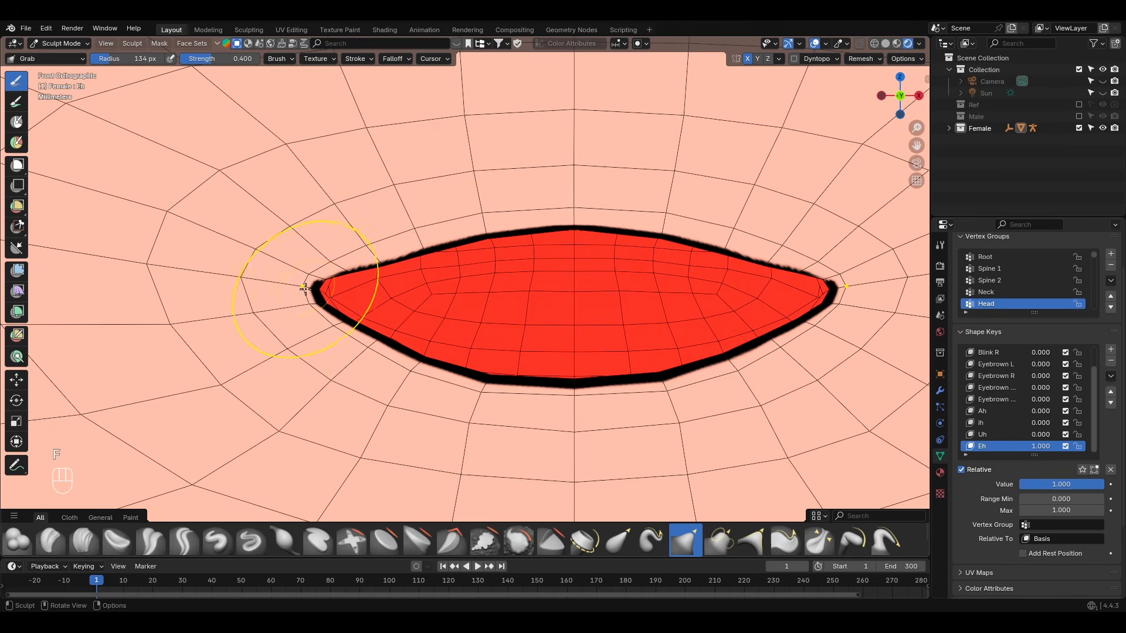
pyautogui.scroll(2, 715, 351)
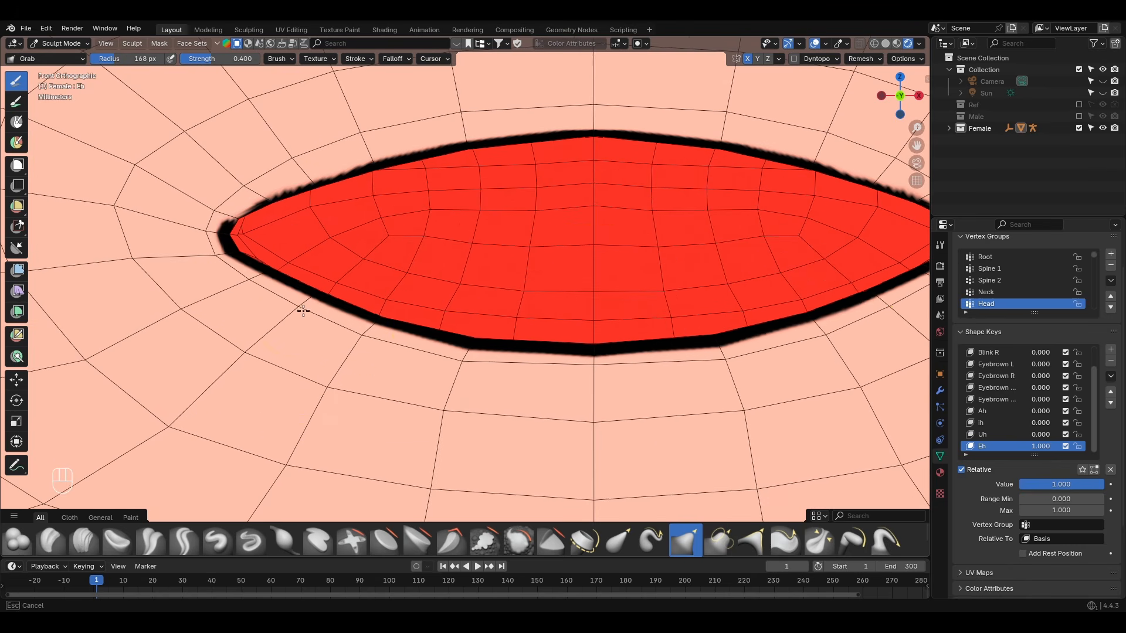
# Reveal the tongue in Edit Mode and rotate it around the X axis to fit the Eh mouth
pyautogui.press('Tab')
pyautogui.hotkey('alt', 'h')
pyautogui.moveTo(594, 357); pyautogui.dragTo(469, 334, button='middle')
pyautogui.moveTo(639, 285); pyautogui.dragTo(657, 284)
pyautogui.press('r')
pyautogui.press('x')
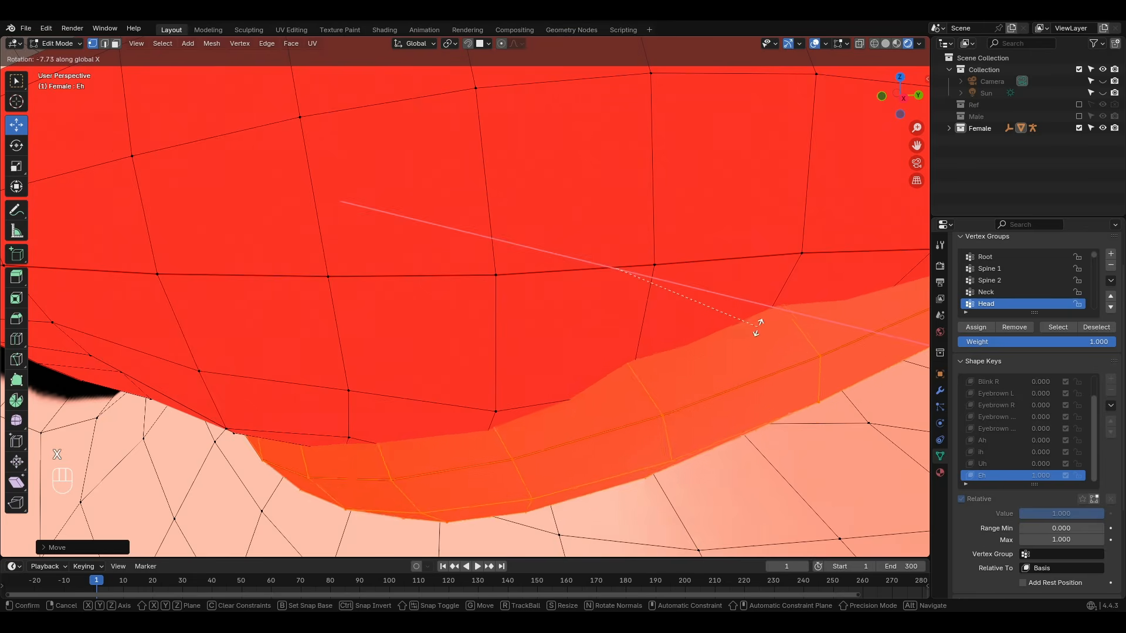
pyautogui.click(756, 322)
# Lower the tongue slightly and move up the vertex at the Eh mouth's inner corner, then return to Sculpt Mode
pyautogui.press('KP_1')
pyautogui.keyDown('shift'); pyautogui.moveTo(567, 292); pyautogui.dragTo(568, 354, button='middle'); pyautogui.keyUp('shift')
pyautogui.moveTo(501, 283); pyautogui.dragTo(501, 291)
pyautogui.keyDown('shift'); pyautogui.moveTo(633, 293); pyautogui.dragTo(624, 302, button='middle'); pyautogui.keyUp('shift')
pyautogui.click(851, 298)
pyautogui.moveTo(852, 299); pyautogui.dragTo(845, 282)
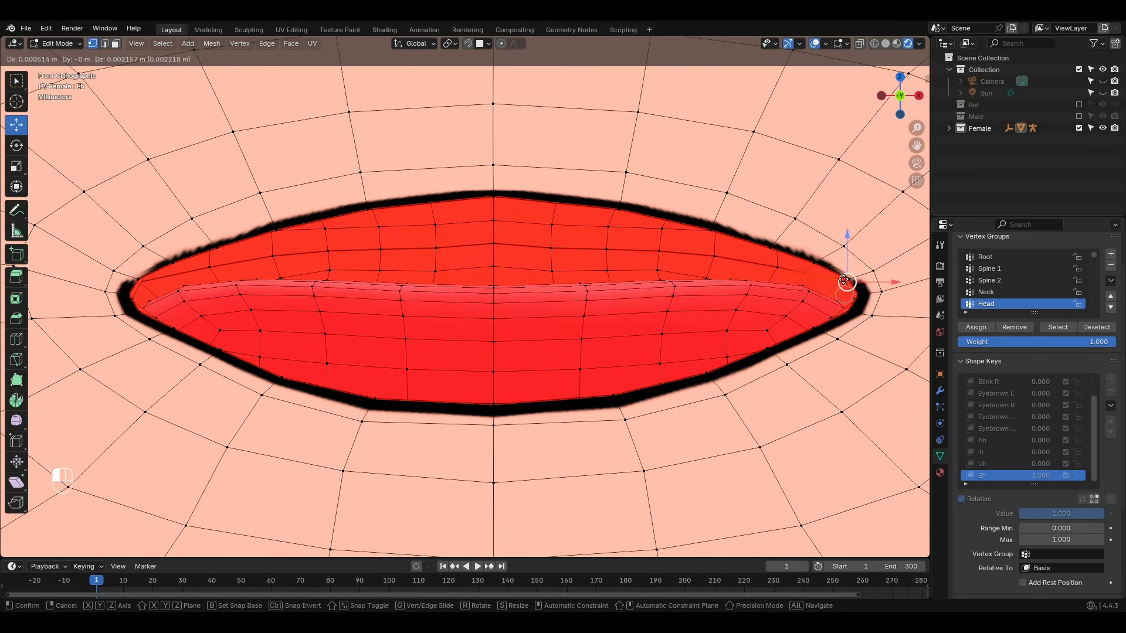
pyautogui.scroll(-2, 530, 334)
pyautogui.press('Tab')
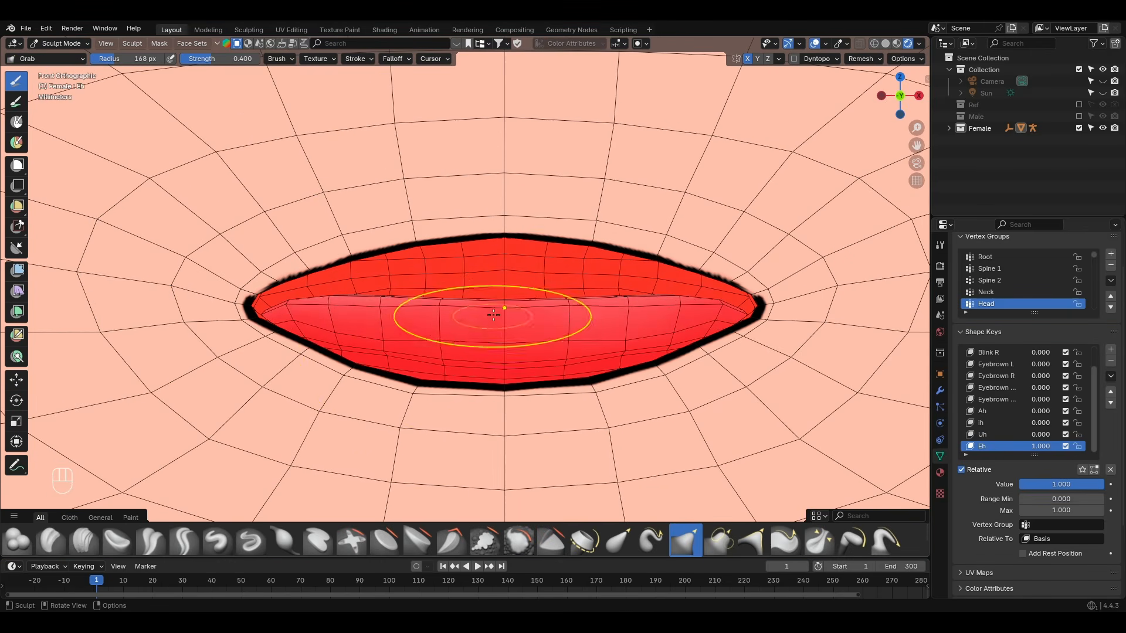
# Sculpt a centre groove into the tongue of the Eh mouth and enlarge the Grab brush
pyautogui.moveTo(493, 316); pyautogui.dragTo(491, 347, button='middle')
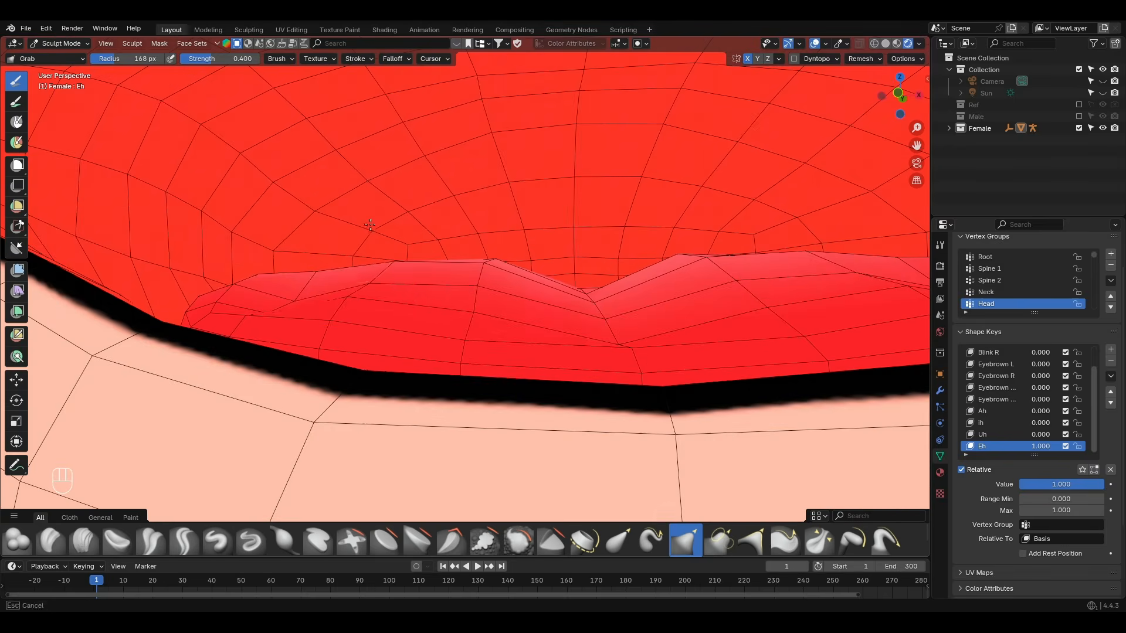
pyautogui.moveTo(370, 225); pyautogui.dragTo(548, 315, button='middle')
pyautogui.scroll(-6, 548, 314)
pyautogui.press('KP_1')
pyautogui.keyDown('shift'); pyautogui.moveTo(492, 386); pyautogui.dragTo(492, 307, button='middle'); pyautogui.keyUp('shift')
pyautogui.press('f')
pyautogui.click(542, 306)
pyautogui.scroll(2, 462, 302)
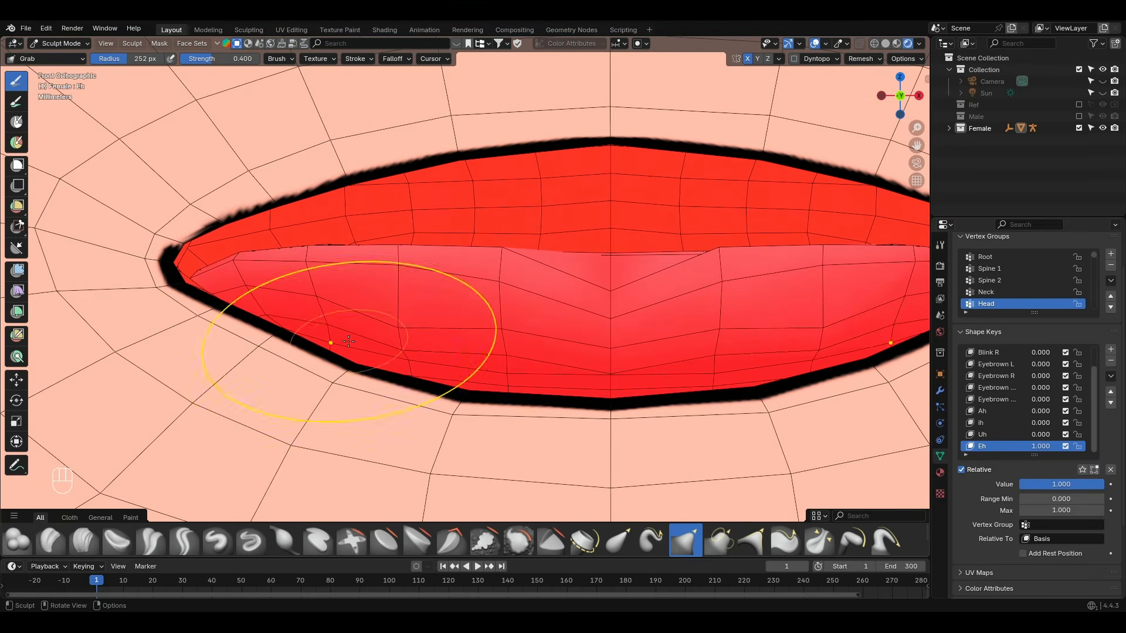
# Create a new shape key for the Ou mouth shape and select it at value 1
pyautogui.hotkey('ctrl', 'Tab')
pyautogui.scroll(-3, 443, 346)
pyautogui.moveTo(1071, 485)
pyautogui.mouseDown()
pyautogui.moveTo(1020, 485)
pyautogui.moveTo(1093, 484)
pyautogui.moveTo(1019, 484)
pyautogui.moveTo(1091, 484)
pyautogui.mouseUp()
pyautogui.click(992, 411)
pyautogui.click(1002, 400)
pyautogui.click(1009, 447)
# Hide the tongue, then narrow the Ou mouth and raise its upper lip with symmetrical Grab strokes
pyautogui.hotkey('ctrl', 'Tab')
pyautogui.press('Tab')
pyautogui.click(605, 316)
pyautogui.hotkey('ctrl', 'l')
pyautogui.press('h')
pyautogui.press('Tab')
pyautogui.scroll(-1, 704, 314)
pyautogui.moveTo(767, 310); pyautogui.dragTo(683, 316)
pyautogui.moveTo(554, 208); pyautogui.dragTo(570, 160)
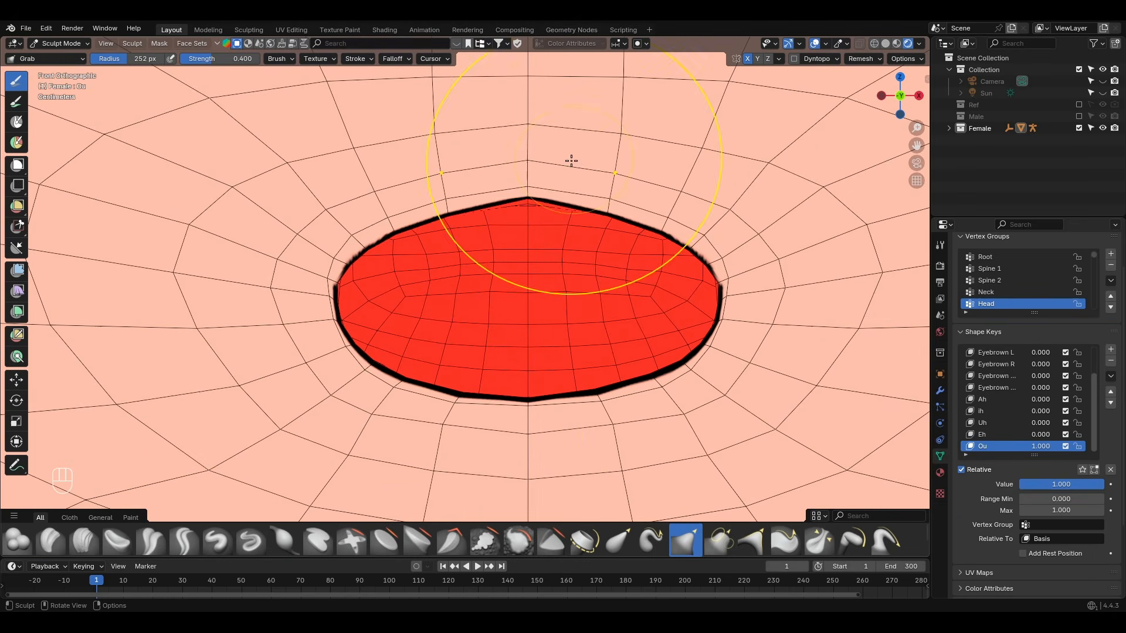
# Raise the Ou mouth's upper lip higher with further Grab strokes to open the mouth taller
pyautogui.moveTo(621, 214); pyautogui.dragTo(624, 162)
pyautogui.keyDown('shift'); pyautogui.moveTo(377, 222); pyautogui.dragTo(377, 264, button='middle'); pyautogui.keyUp('shift')
pyautogui.moveTo(563, 249); pyautogui.dragTo(608, 183)
pyautogui.press('f')
pyautogui.click(543, 288)
pyautogui.keyDown('shift'); pyautogui.moveTo(536, 293); pyautogui.dragTo(534, 234, button='middle'); pyautogui.keyUp('shift')
# Reshape the Ou mouth's lower lip, corners and upper sides with a smaller Grab brush
pyautogui.press('f')
pyautogui.click(541, 387)
pyautogui.moveTo(389, 381); pyautogui.dragTo(413, 359)
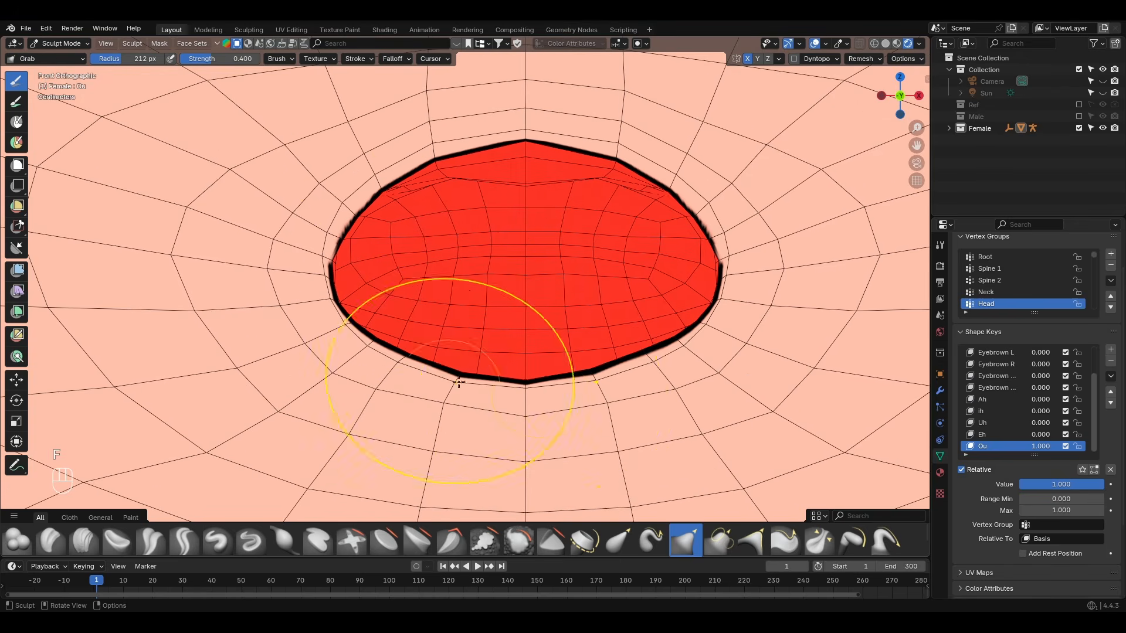
pyautogui.moveTo(324, 274); pyautogui.dragTo(314, 275)
pyautogui.moveTo(364, 198); pyautogui.dragTo(392, 220)
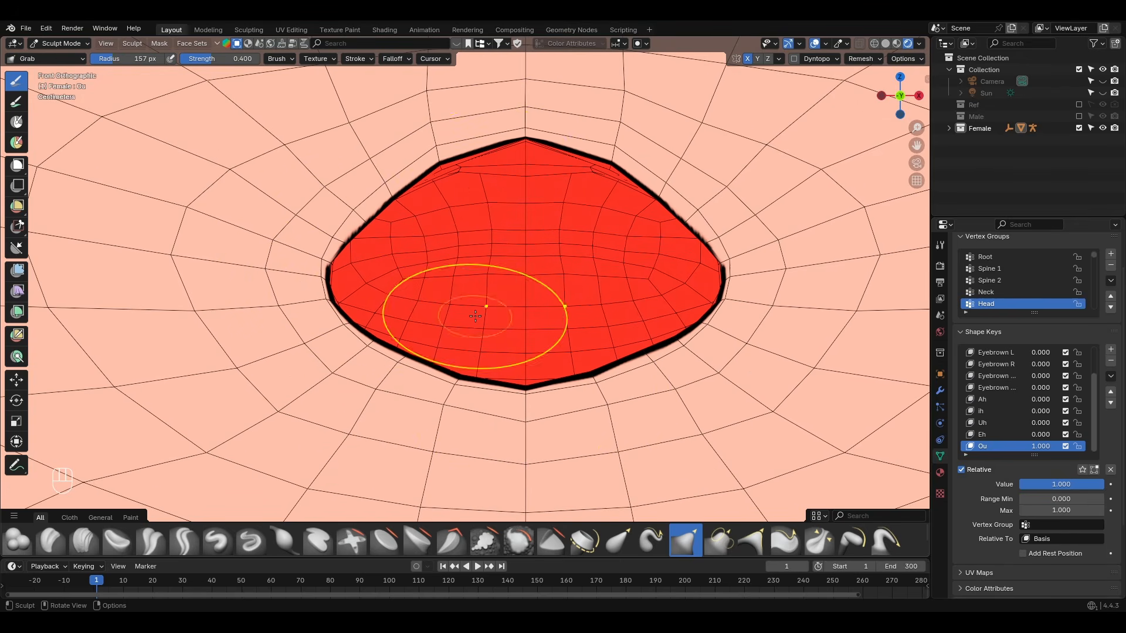
# Pull the lower part of the Ou mouth opening downward with a Grab stroke and resize the brush
pyautogui.keyDown('shift'); pyautogui.moveTo(481, 293); pyautogui.dragTo(521, 336, button='middle'); pyautogui.keyUp('shift')
pyautogui.moveTo(525, 328); pyautogui.dragTo(530, 379)
pyautogui.keyDown('shift'); pyautogui.moveTo(530, 306); pyautogui.dragTo(455, 325, button='middle'); pyautogui.keyUp('shift')
pyautogui.scroll(2, 454, 325)
pyautogui.keyDown('shift'); pyautogui.moveTo(621, 243); pyautogui.dragTo(602, 59, button='middle'); pyautogui.keyUp('shift')
pyautogui.scroll(1, 411, 264)
pyautogui.scroll(-2, 234, 331)
pyautogui.keyDown('shift'); pyautogui.moveTo(258, 327); pyautogui.dragTo(397, 332, button='middle'); pyautogui.keyUp('shift')
pyautogui.scroll(-1, 405, 317)
pyautogui.keyDown('shift'); pyautogui.moveTo(433, 193); pyautogui.dragTo(414, 296, button='middle'); pyautogui.keyUp('shift')
pyautogui.press('f')
pyautogui.click(433, 213)
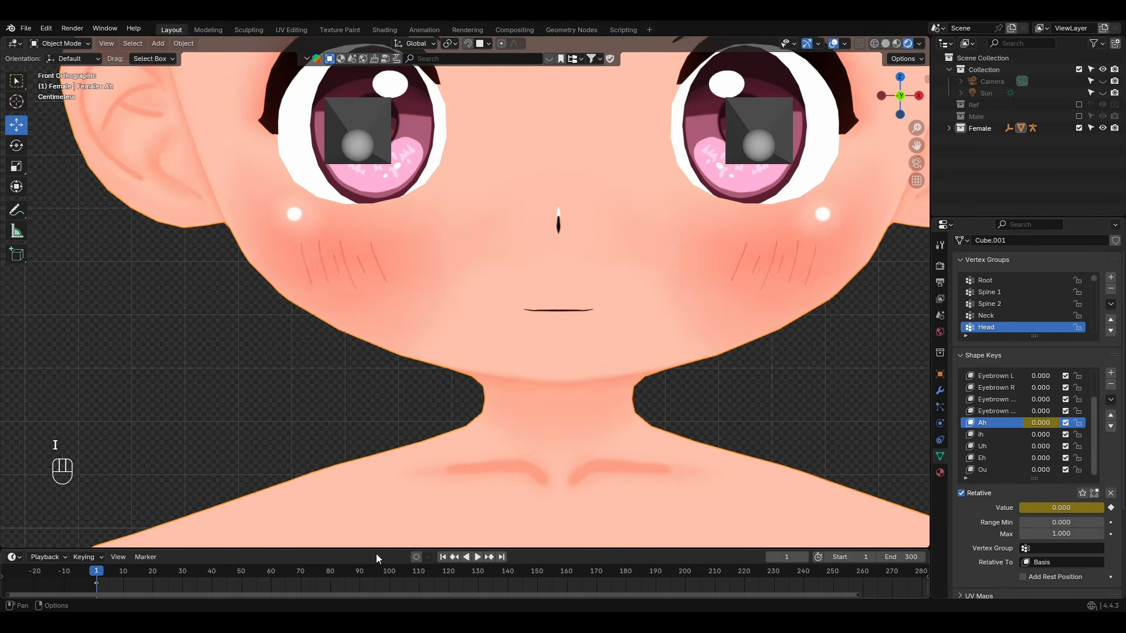
# Enlarge the timeline area and switch it to the Graph Editor
pyautogui.moveTo(376, 552); pyautogui.dragTo(372, 449)
pyautogui.click(13, 456)
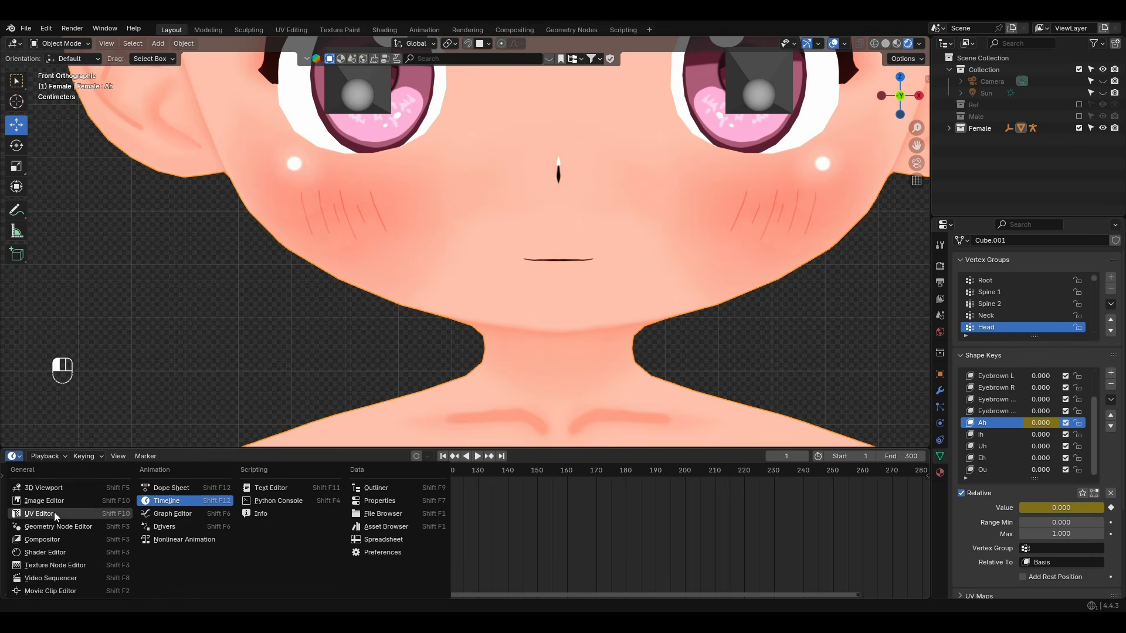
pyautogui.click(160, 512)
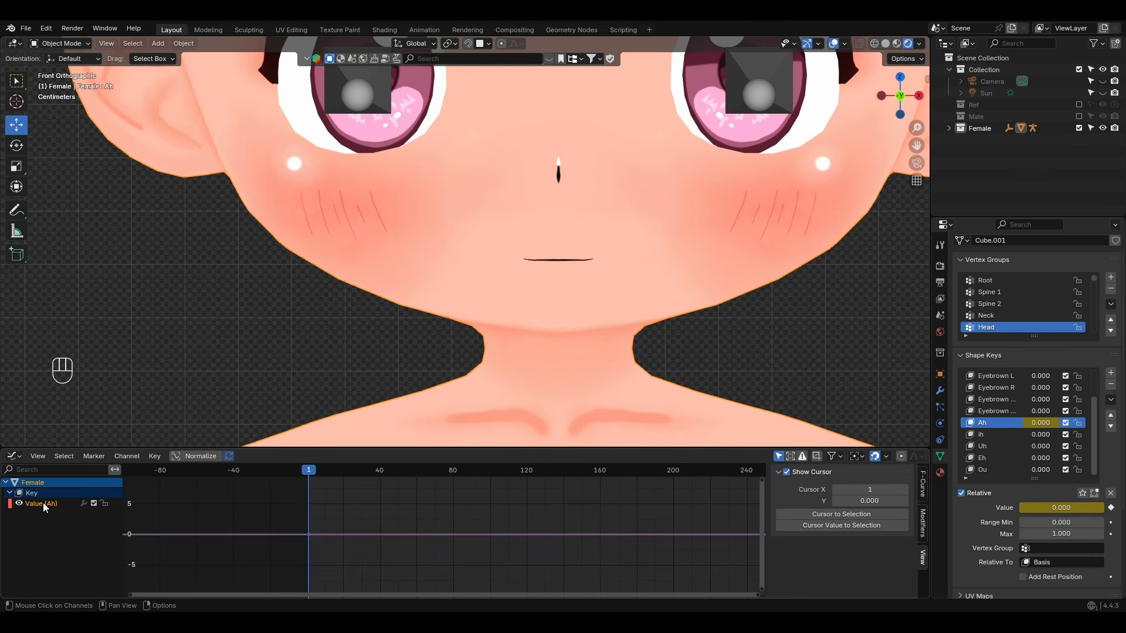
# Run Sound to Samples on the Ah value channel and play back the mouth animation
pyautogui.click(127, 457)
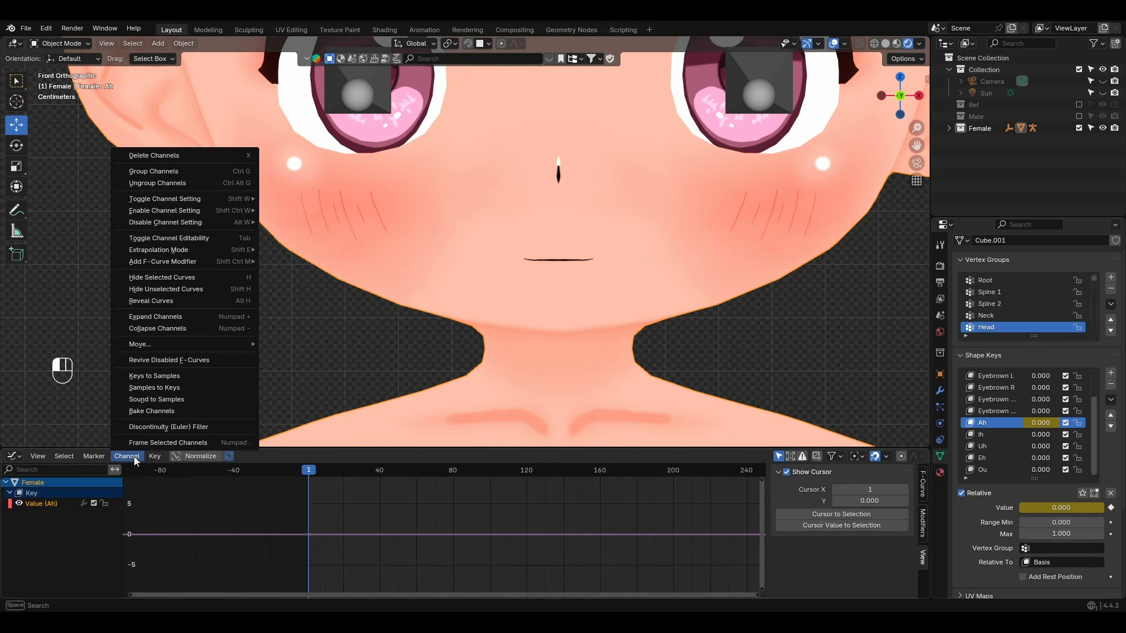
pyautogui.click(186, 400)
pyautogui.press('space')
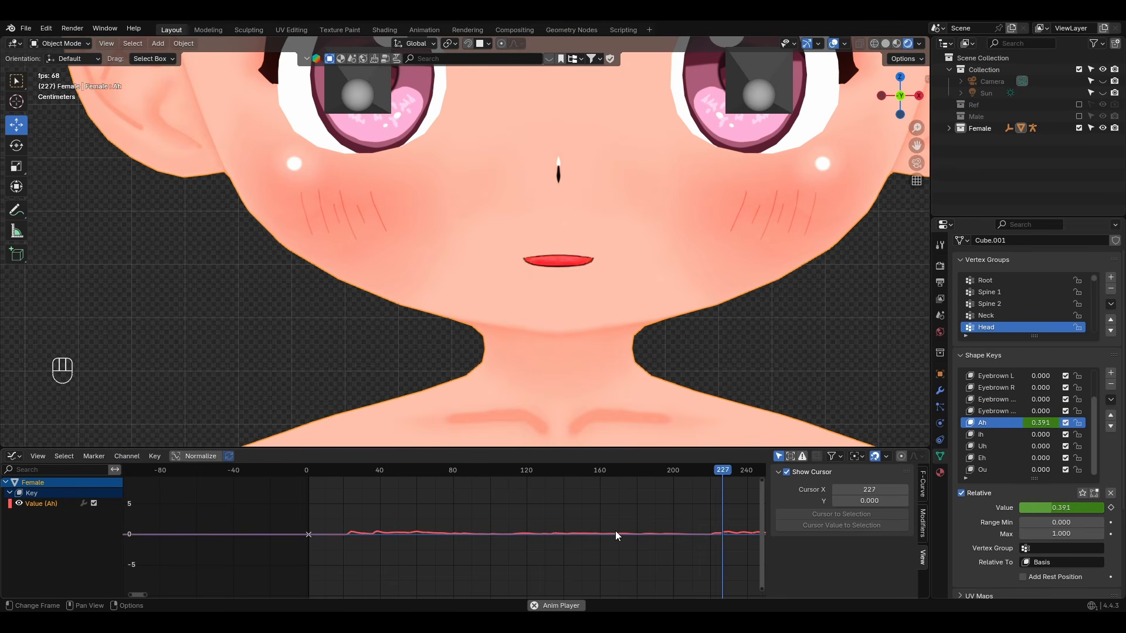
pyautogui.scroll(-4, 618, 527)
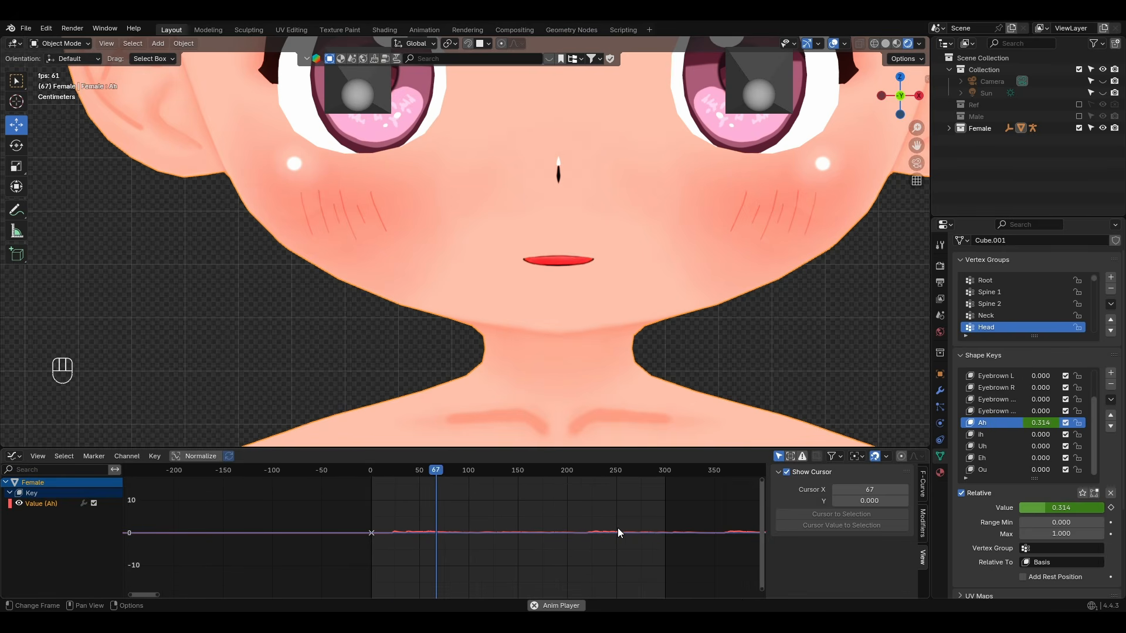
pyautogui.scroll(-1, 679, 301)
pyautogui.scroll(-3, 681, 293)
pyautogui.keyDown('shift'); pyautogui.moveTo(685, 281); pyautogui.dragTo(688, 329, button='middle'); pyautogui.keyUp('shift')
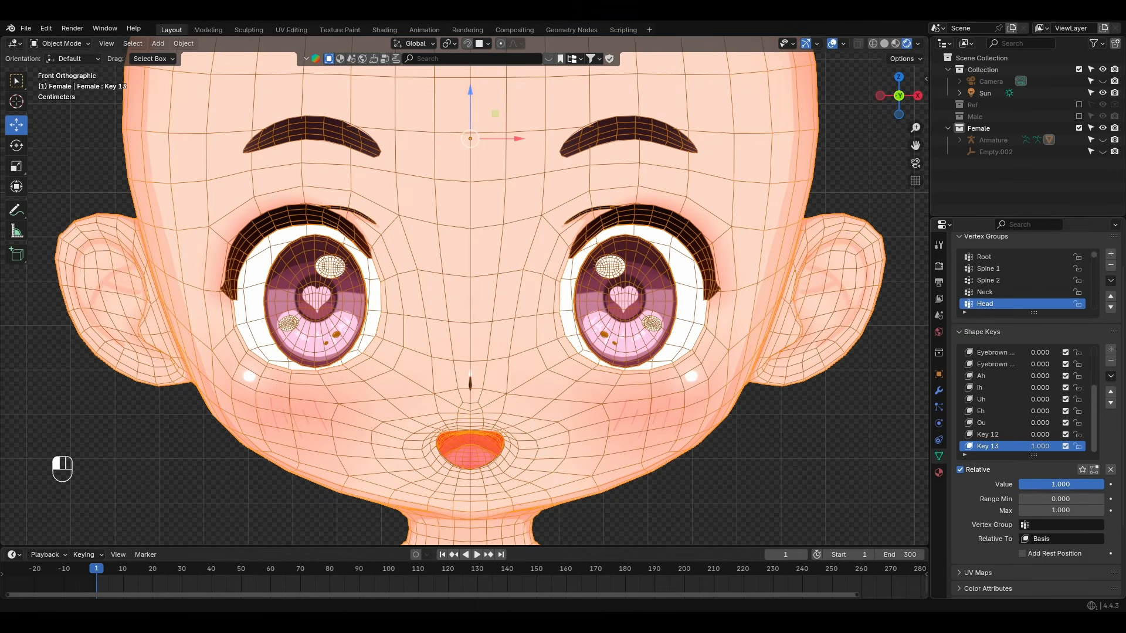
# Create a new shape key from the current mix, set Key 13 to 0 and the new key to 1
pyautogui.click(1110, 376)
pyautogui.click(1038, 390)
pyautogui.click(997, 434)
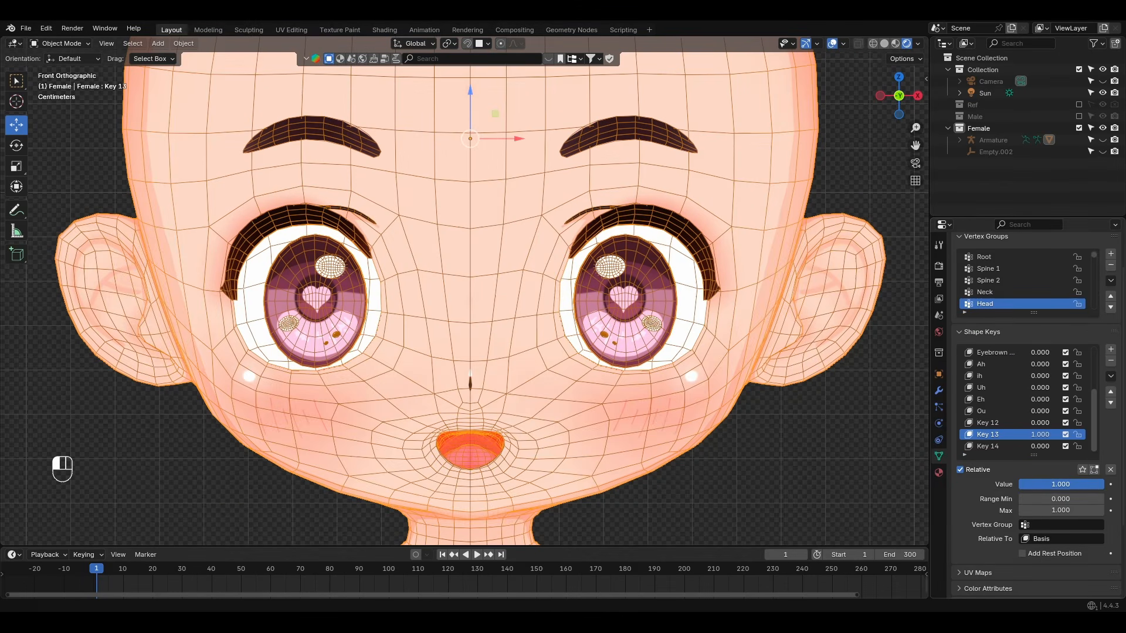
pyautogui.moveTo(1091, 484); pyautogui.dragTo(1019, 484)
pyautogui.click(997, 447)
pyautogui.moveTo(1023, 485); pyautogui.dragTo(1104, 484)
# Reshape Key 14's mouth into a taller, rounded opening with Grab strokes in Sculpt Mode
pyautogui.scroll(2, 524, 497)
pyautogui.keyDown('shift'); pyautogui.moveTo(524, 496); pyautogui.dragTo(592, 411, button='middle'); pyautogui.keyUp('shift')
pyautogui.hotkey('ctrl', 'Tab')
pyautogui.scroll(6, 590, 375)
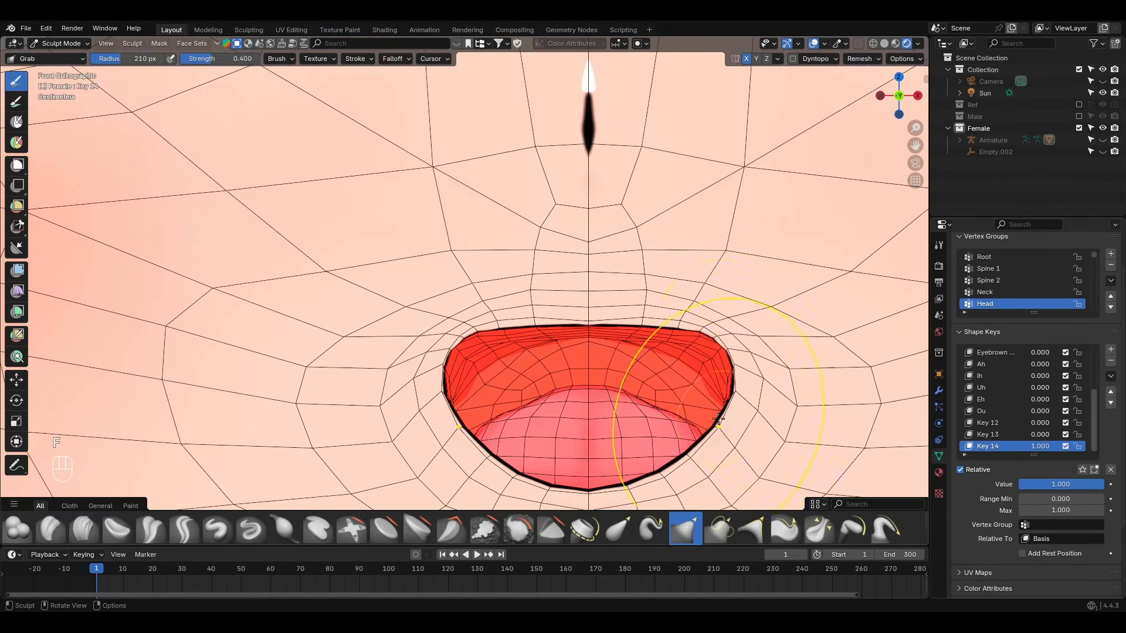
pyautogui.keyDown('shift'); pyautogui.moveTo(724, 406); pyautogui.dragTo(669, 286, button='middle'); pyautogui.keyUp('shift')
pyautogui.moveTo(659, 311); pyautogui.dragTo(665, 346)
pyautogui.moveTo(388, 252); pyautogui.dragTo(400, 221)
pyautogui.scroll(3, 587, 375)
pyautogui.keyDown('shift'); pyautogui.moveTo(502, 475); pyautogui.dragTo(485, 382, button='middle'); pyautogui.keyUp('shift')
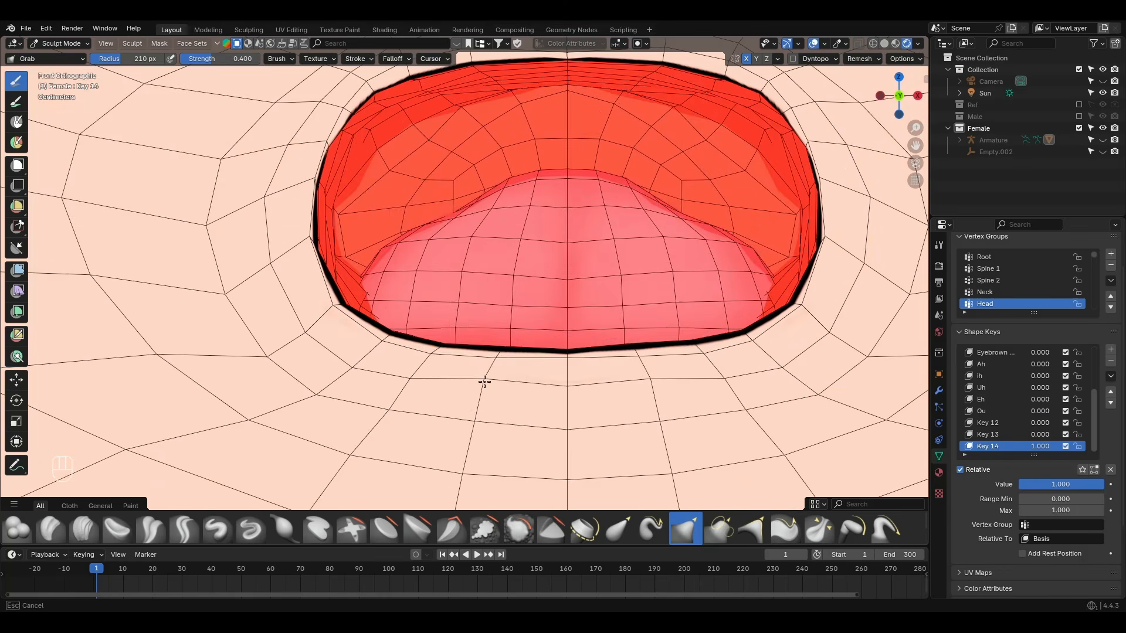
# Hide the head surface and reshape the eyebrows' inner ends with a resized symmetrical Grab stroke
pyautogui.scroll(-8, 516, 328)
pyautogui.keyDown('shift'); pyautogui.moveTo(593, 141); pyautogui.dragTo(547, 356, button='middle'); pyautogui.keyUp('shift')
pyautogui.scroll(3, 557, 317)
pyautogui.moveTo(577, 255)
pyautogui.mouseDown()
pyautogui.moveTo(585, 280)
pyautogui.moveTo(519, 343)
pyautogui.mouseUp()
pyautogui.hotkey('ctrl', 'z')
pyautogui.press('Tab')
pyautogui.press('l')
pyautogui.press('h')
pyautogui.press('Tab')
pyautogui.scroll(4, 551, 320)
pyautogui.press('f')
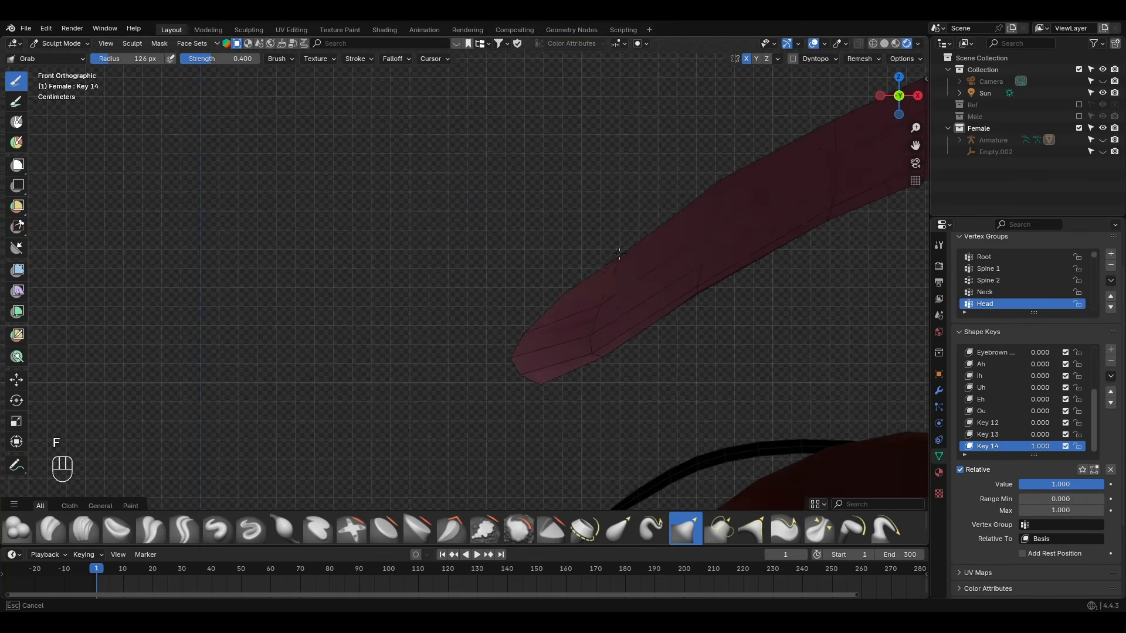
pyautogui.moveTo(567, 299); pyautogui.dragTo(573, 306)
# Reveal the hidden head mesh and turn off the wireframe overlay
pyautogui.hotkey('alt', 'h')
pyautogui.scroll(-10, 563, 281)
pyautogui.keyDown('shift'); pyautogui.moveTo(578, 305); pyautogui.dragTo(574, 246, button='middle'); pyautogui.keyUp('shift')
pyautogui.scroll(2, 586, 258)
pyautogui.press('q')
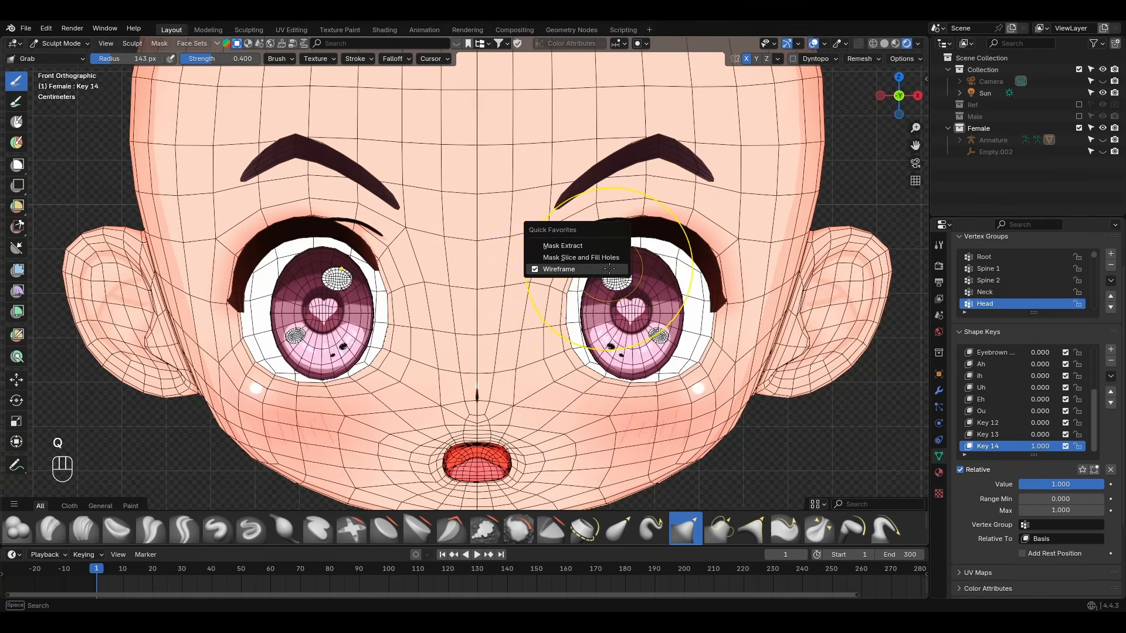
pyautogui.click(625, 268)
# Add a plane in Object Mode and move it beside the character's head
pyautogui.hotkey('ctrl', 'Tab')
pyautogui.scroll(2, 704, 281)
pyautogui.hotkey('shift', 'a')
pyautogui.click(688, 324)
pyautogui.scroll(-11, 645, 351)
pyautogui.moveTo(504, 442); pyautogui.dragTo(641, 442)
pyautogui.moveTo(601, 396); pyautogui.dragTo(600, 248)
pyautogui.scroll(2, 616, 276)
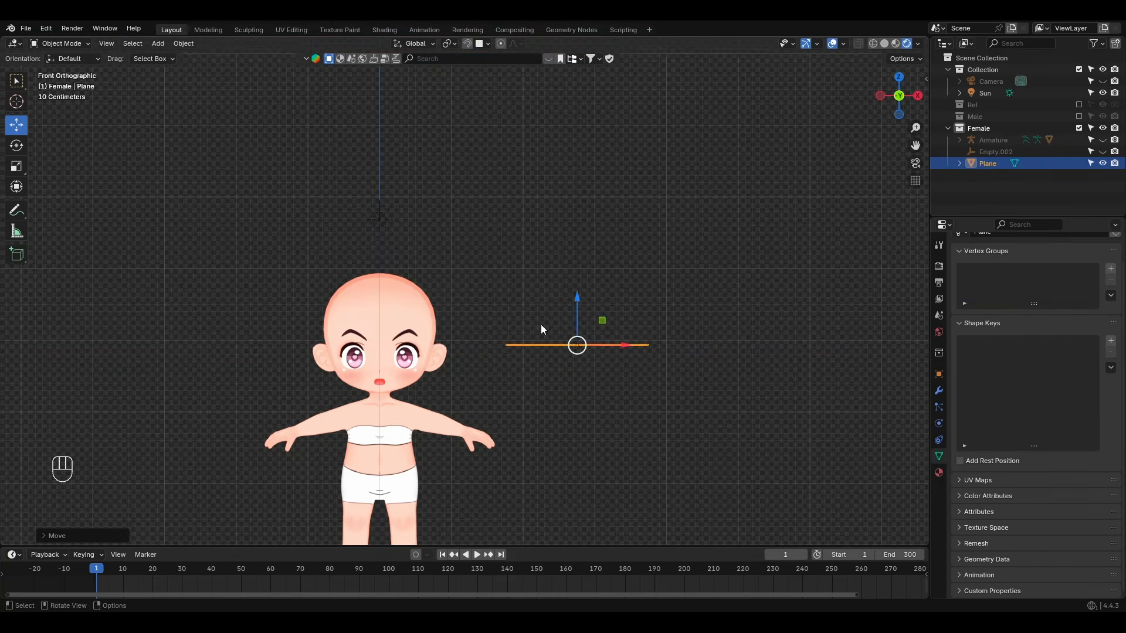
# Rotate the plane 90° about X, shrink it and place it beside the character's head
pyautogui.press('r')
pyautogui.press('x')
pyautogui.press('9')
pyautogui.press('0')
pyautogui.press('Return')
pyautogui.scroll(2, 467, 294)
pyautogui.press('s')
pyautogui.click(587, 350)
pyautogui.moveTo(651, 368); pyautogui.dragTo(516, 372)
pyautogui.scroll(7, 503, 373)
pyautogui.keyDown('shift'); pyautogui.moveTo(503, 373); pyautogui.dragTo(607, 335, button='middle'); pyautogui.keyUp('shift')
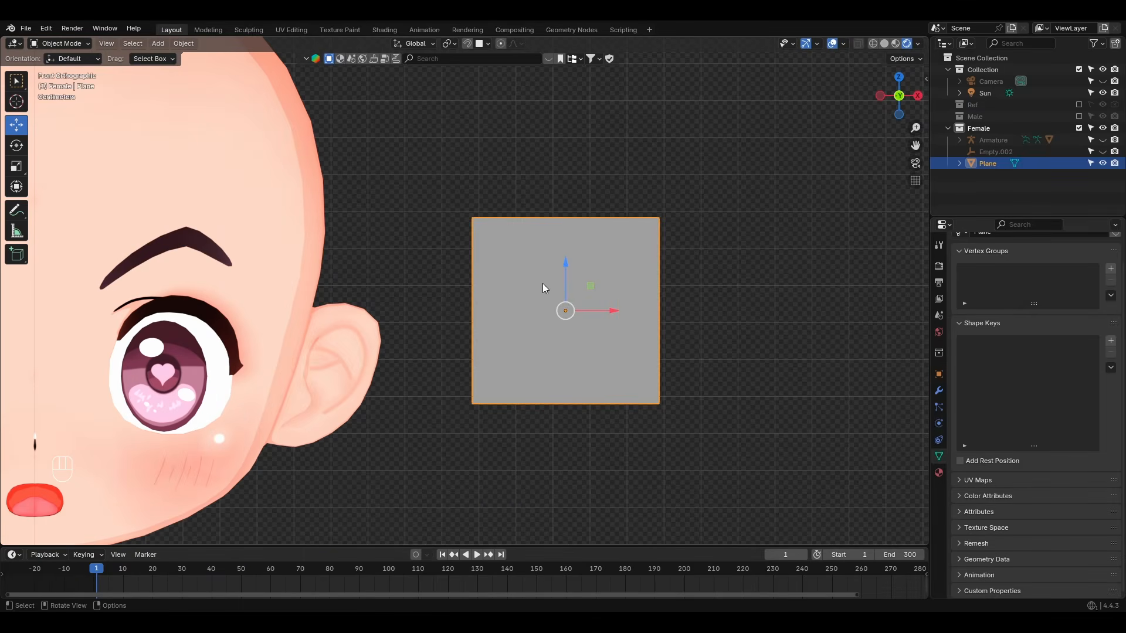
# Delete the plane's two upper vertices and its lower-right vertex in Edit Mode
pyautogui.press('Tab')
pyautogui.click(472, 217)
pyautogui.keyDown('shift'); pyautogui.click(659, 217); pyautogui.keyUp('shift')
pyautogui.keyDown('shift'); pyautogui.click(661, 403); pyautogui.keyUp('shift')
pyautogui.press('x')
pyautogui.click(645, 379)
# Extrude the remaining vertex into an L-shaped outline, fill it as a thick bent strip and adjust its inner corner
pyautogui.click(474, 402)
pyautogui.press('e')
pyautogui.click(614, 384)
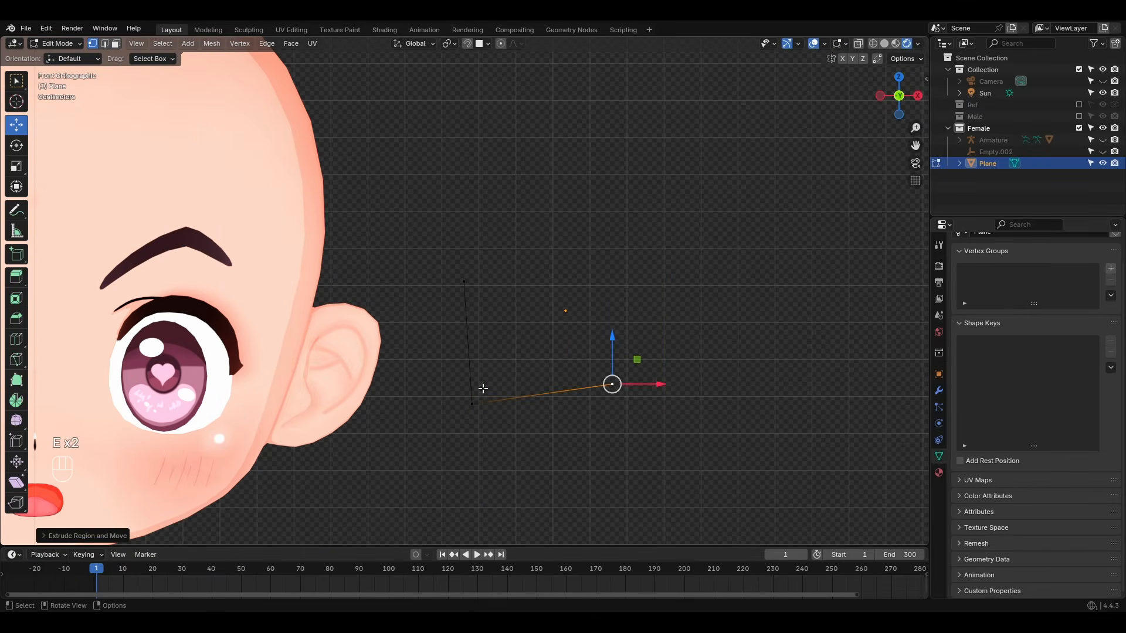
pyautogui.click(506, 351)
pyautogui.click(464, 282)
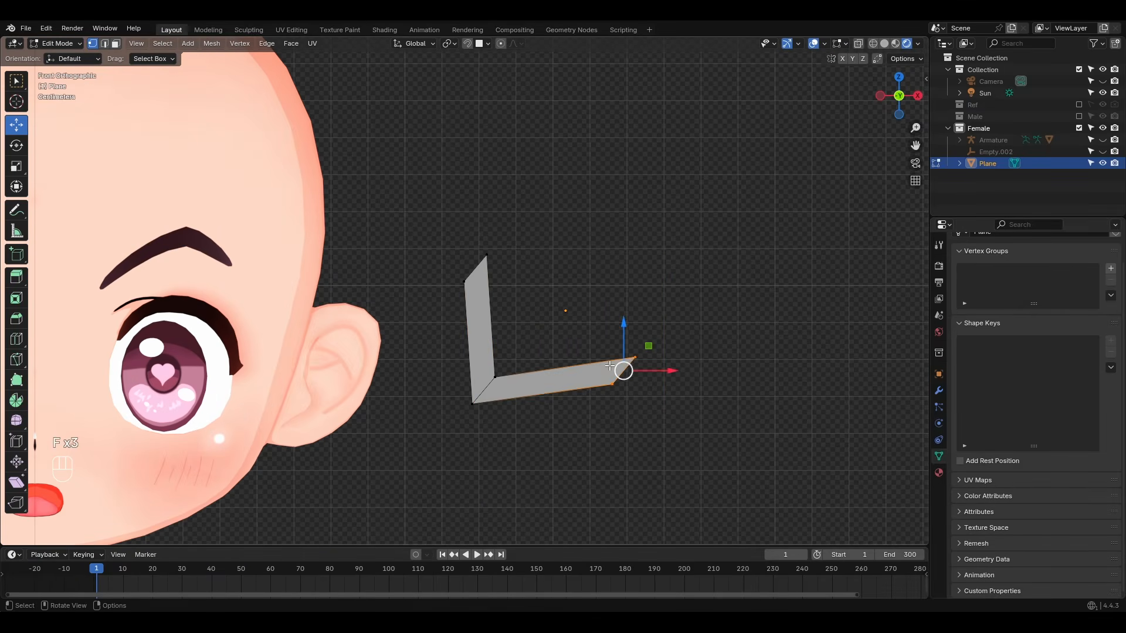
pyautogui.click(495, 377)
pyautogui.moveTo(495, 377); pyautogui.dragTo(501, 370)
# Duplicate the bent strip below the original and rotate the copy so its corner faces the original's corner
pyautogui.keyDown('shift'); pyautogui.moveTo(528, 376); pyautogui.dragTo(606, 311, button='middle'); pyautogui.keyUp('shift')
pyautogui.moveTo(765, 387); pyautogui.dragTo(528, 191)
pyautogui.hotkey('shift', 'd')
pyautogui.click(586, 423)
pyautogui.press('r')
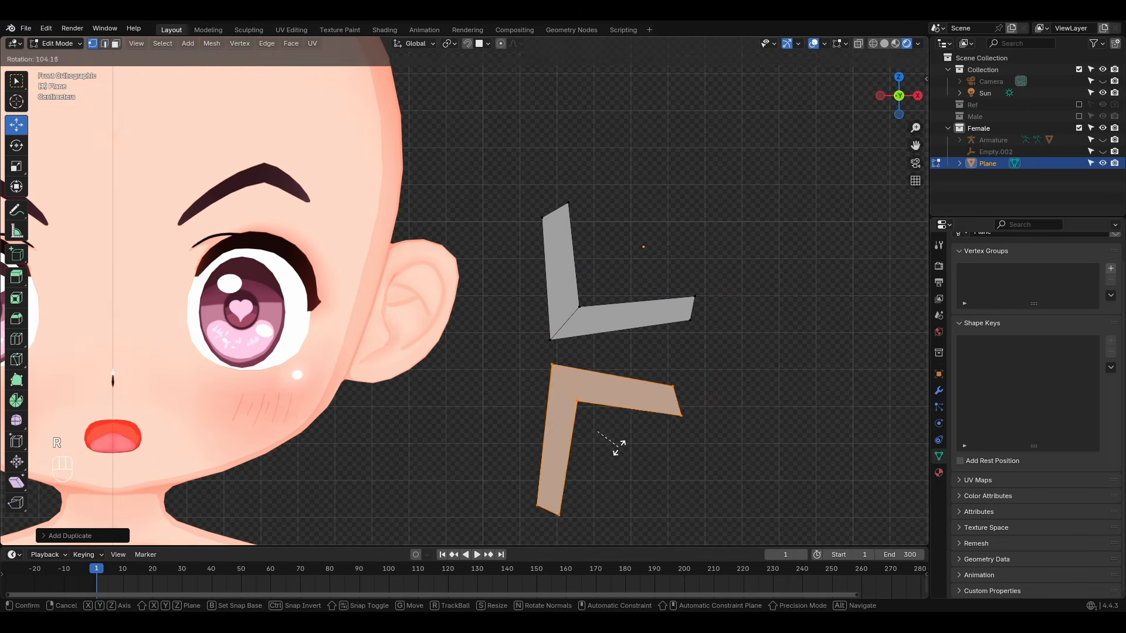
pyautogui.moveTo(597, 430); pyautogui.dragTo(592, 417)
# Duplicate a third bent strip on the ear side, rotate it toward the centre and adjust the strips' vertices
pyautogui.hotkey('shift', 'd')
pyautogui.click(450, 383)
pyautogui.press('r')
pyautogui.click(417, 405)
pyautogui.moveTo(455, 382); pyautogui.dragTo(462, 312)
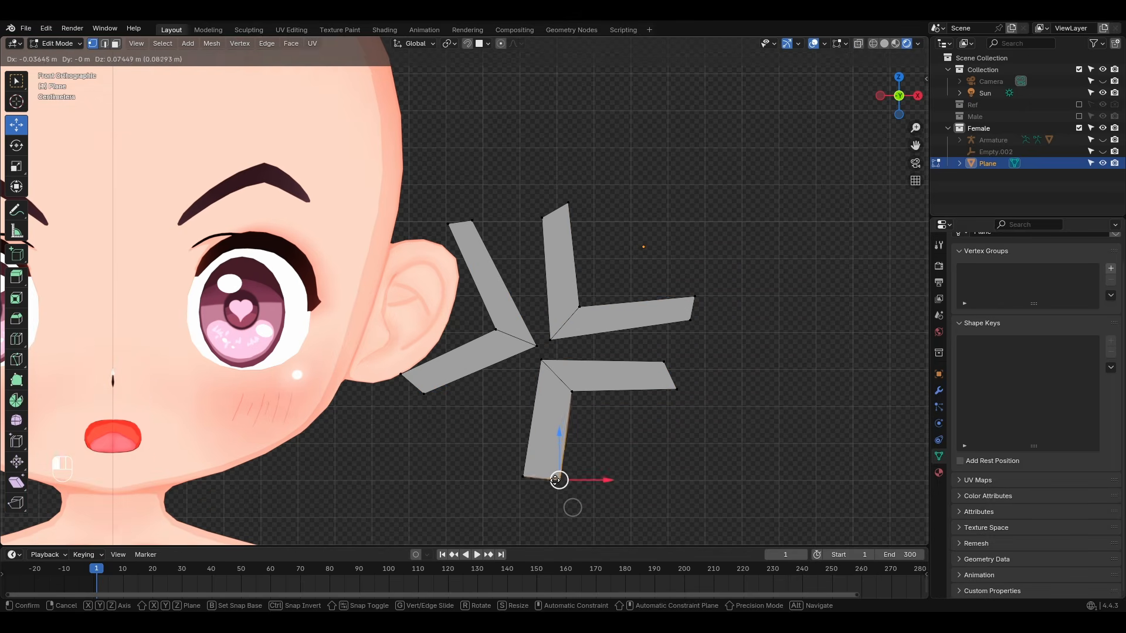
# Move the scaled-down anger mark onto the forehead above the eyebrow and rotate it to follow the head's curve
pyautogui.moveTo(669, 373); pyautogui.dragTo(550, 276)
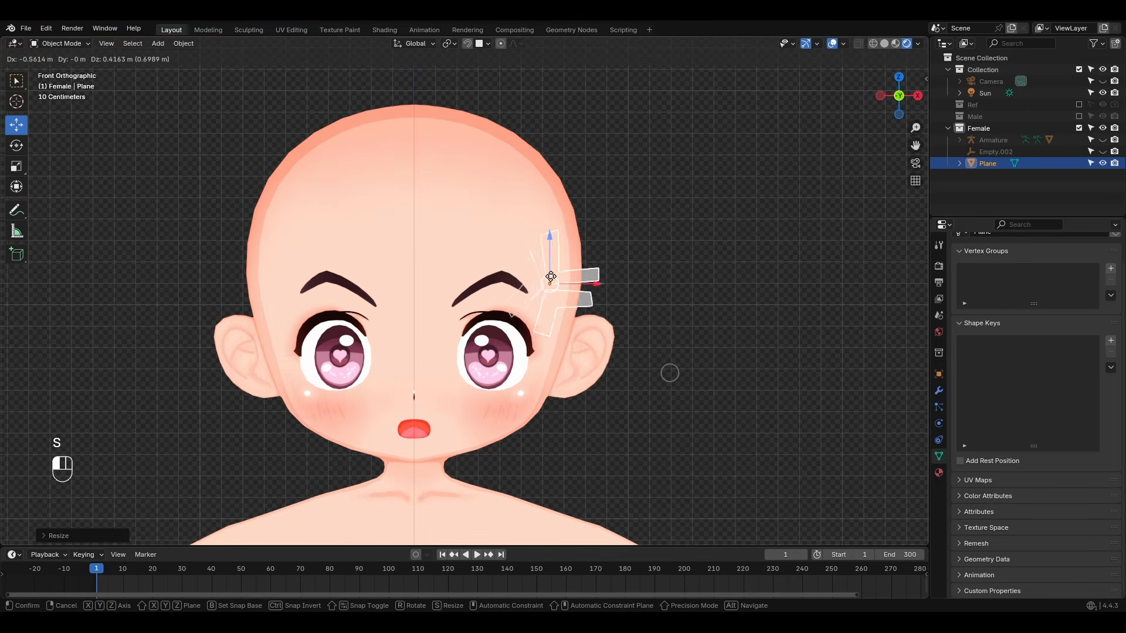
pyautogui.moveTo(551, 276); pyautogui.dragTo(392, 311, button='middle')
pyautogui.moveTo(608, 350); pyautogui.dragTo(460, 322)
pyautogui.press('KP_7')
pyautogui.press('r')
pyautogui.click(583, 329)
pyautogui.press('KP_1')
pyautogui.scroll(3, 588, 318)
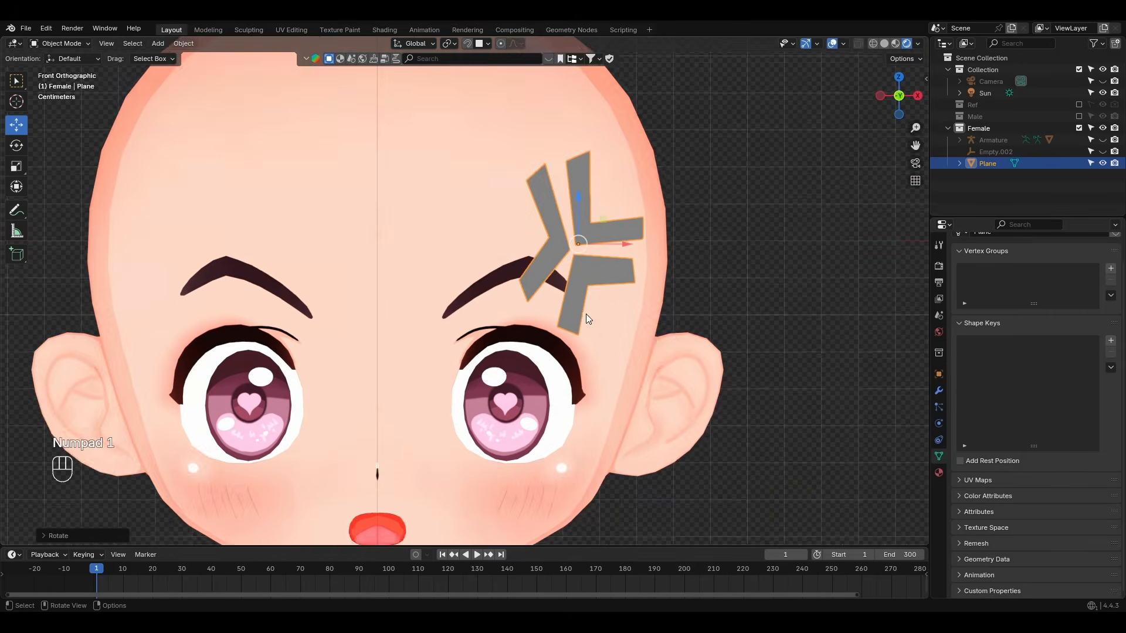
# Give the anger mark a new material with a bright red colour
pyautogui.keyDown('shift'); pyautogui.moveTo(585, 314); pyautogui.dragTo(574, 409, button='middle'); pyautogui.keyUp('shift')
pyautogui.scroll(-2, 706, 394)
pyautogui.click(938, 474)
pyautogui.click(1040, 315)
pyautogui.click(1048, 368)
pyautogui.click(991, 111)
pyautogui.click(1053, 387)
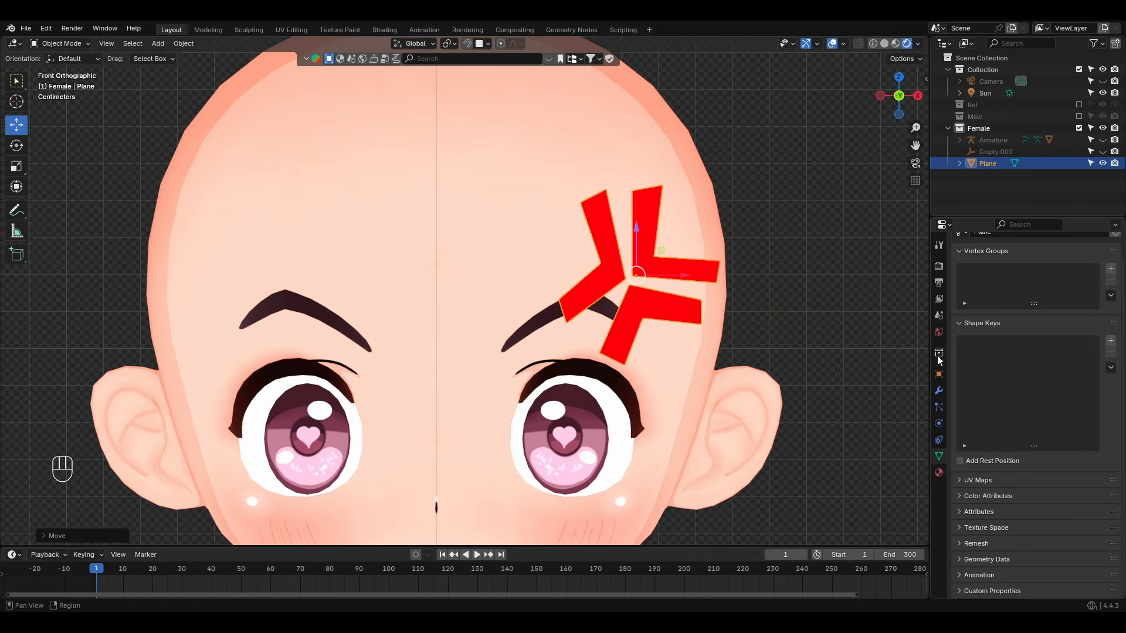
# Add Basis and Key 1 shape keys to the anger mark and scale its whole mesh to 0 in Key 1
pyautogui.click(1110, 341)
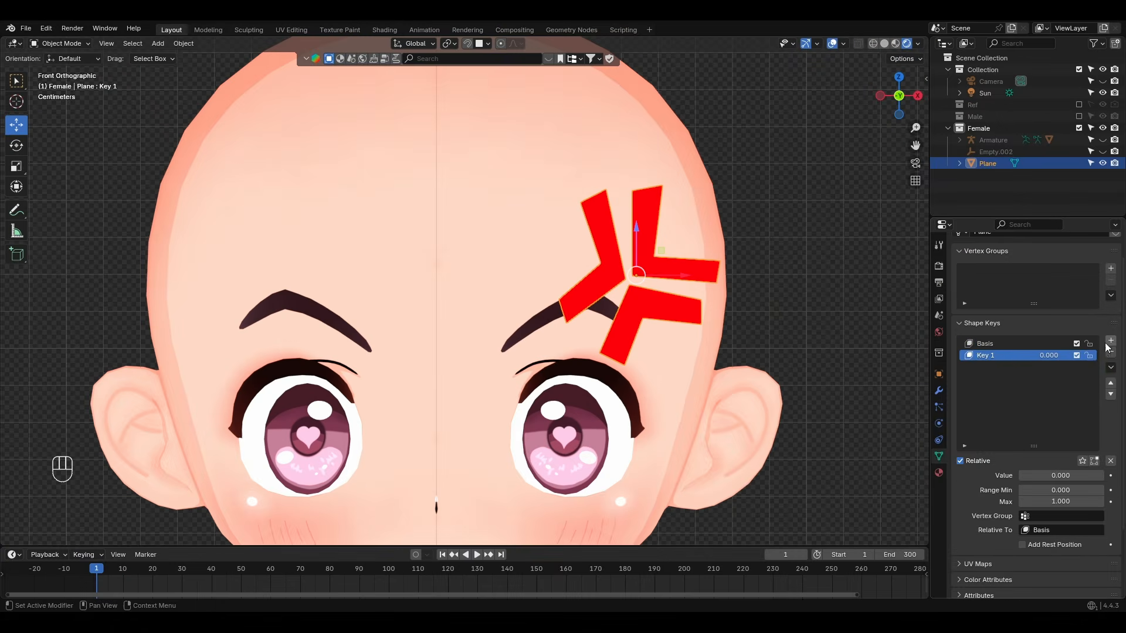
pyautogui.press('Tab')
pyautogui.press('a')
pyautogui.press('s')
pyautogui.press('0')
pyautogui.press('Return')
pyautogui.moveTo(563, 293); pyautogui.dragTo(634, 364, button='middle')
pyautogui.press('Tab')
pyautogui.press('KP_1')
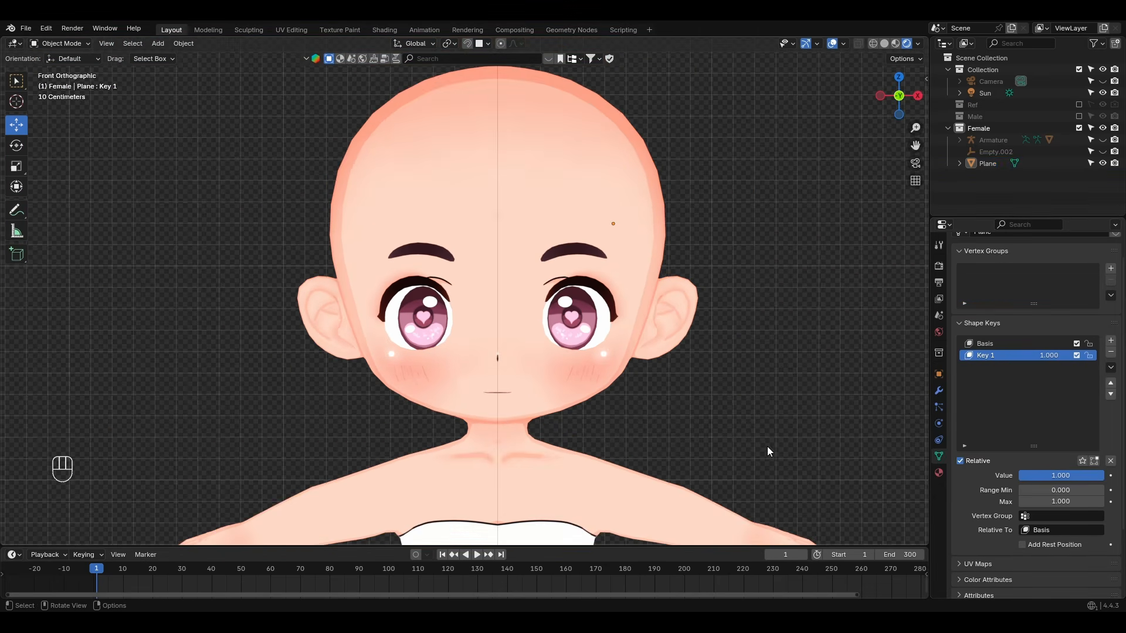
# Create a new shape key from the mix of Blink L and Blink R at 0.800 with the eyebrow keys, and reset the contributing keys to 0
pyautogui.scroll(4, 767, 446)
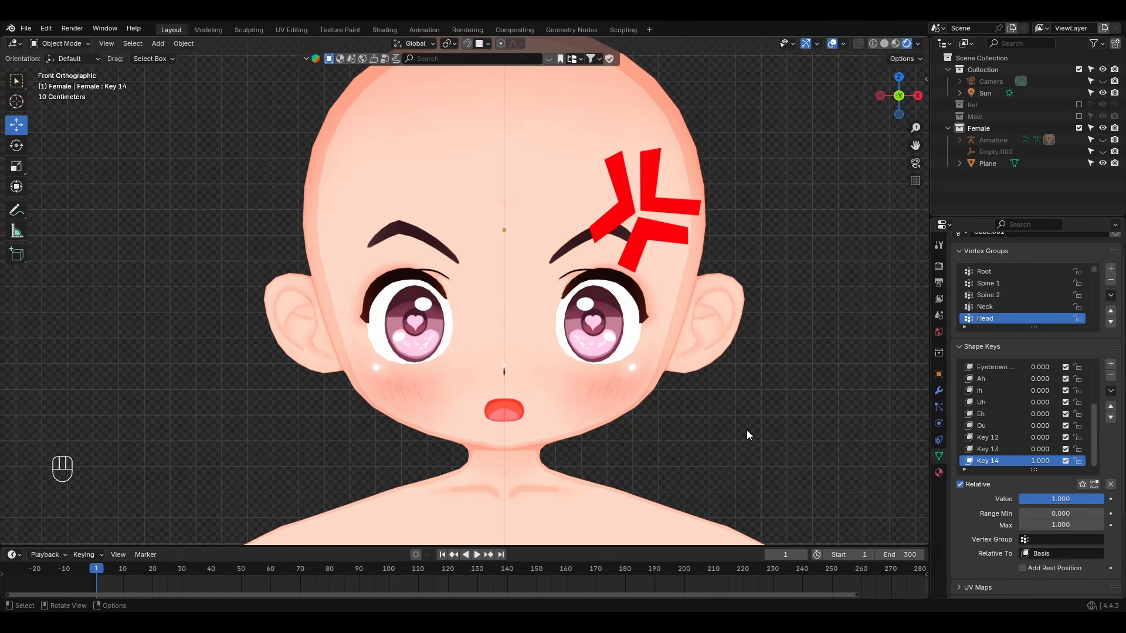
pyautogui.scroll(-4, 747, 430)
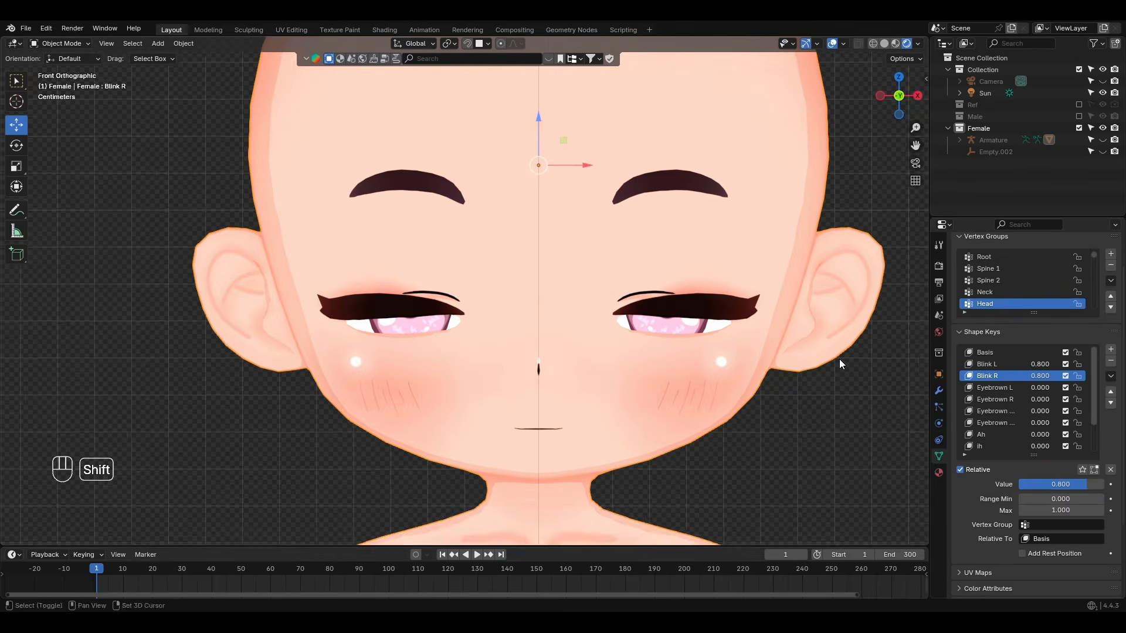
pyautogui.keyDown('shift'); pyautogui.scroll(3, 839, 359); pyautogui.keyUp('shift')
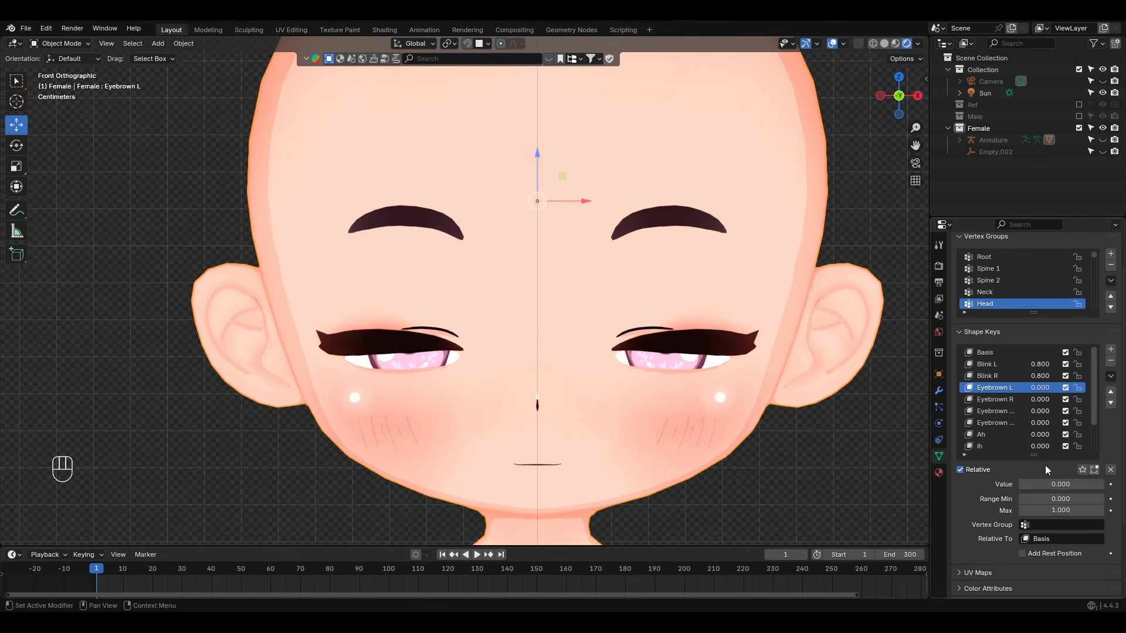
pyautogui.click(1110, 376)
pyautogui.click(997, 389)
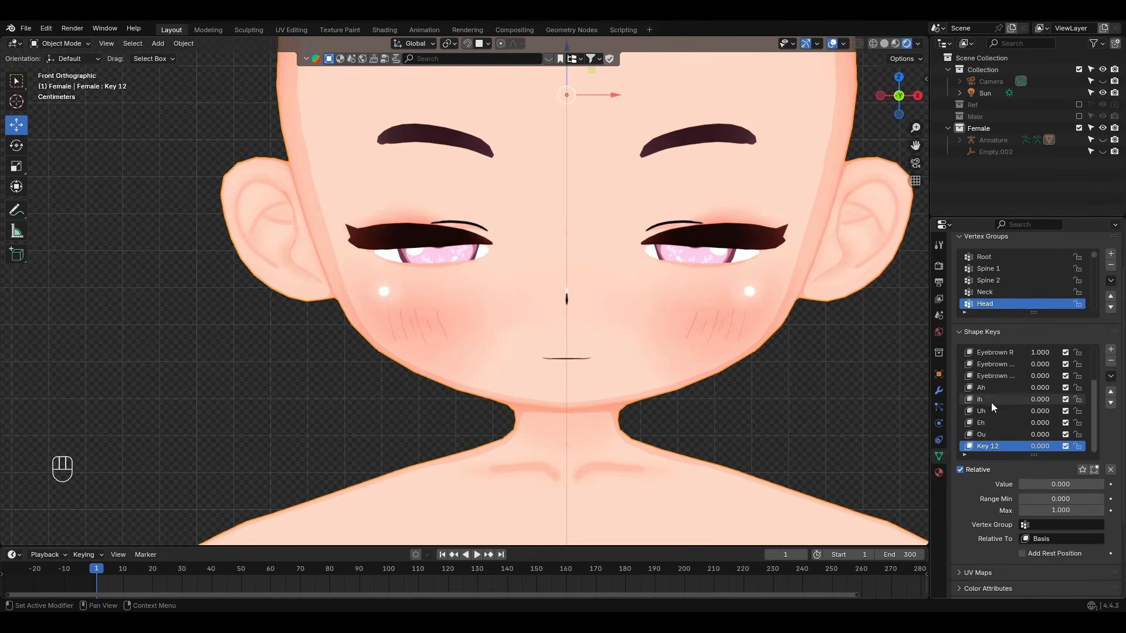
pyautogui.click(1016, 375)
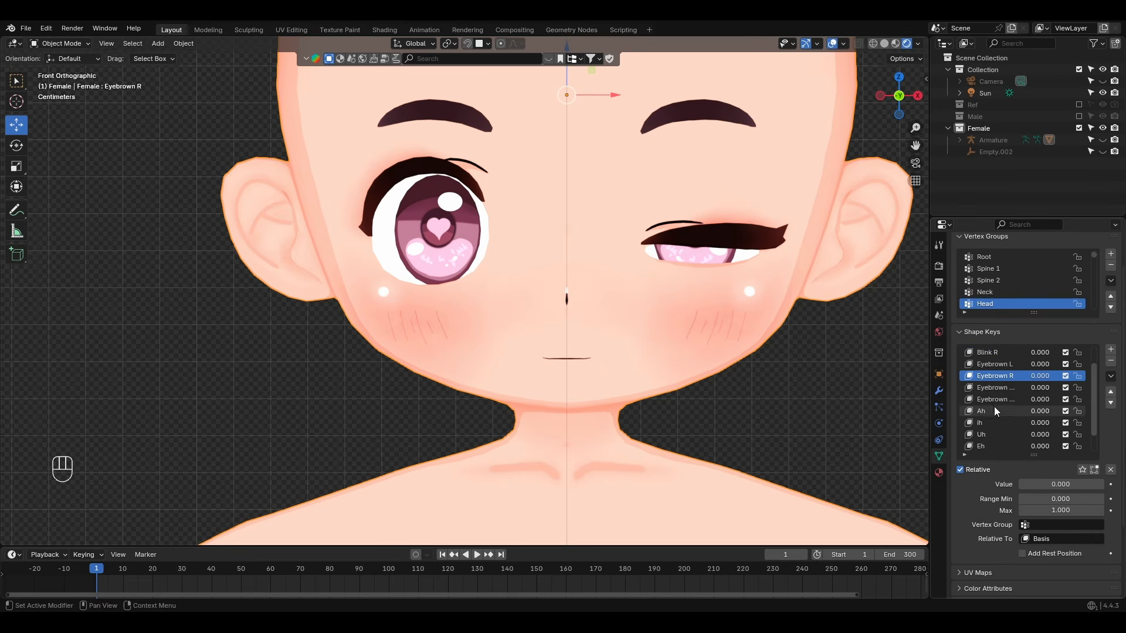